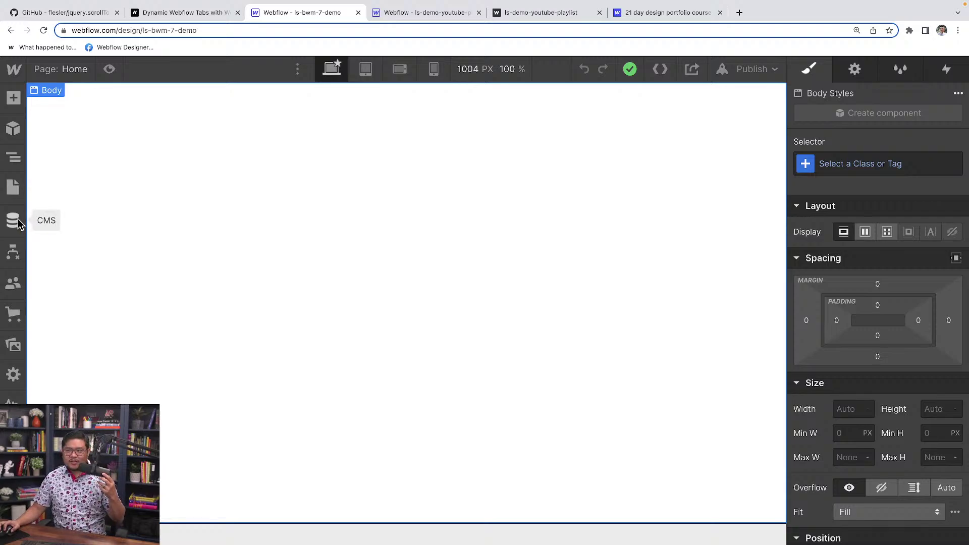
Step: Start a new CMS collection and name it videos
{"action": "left_click", "coordinate": [14, 220]}
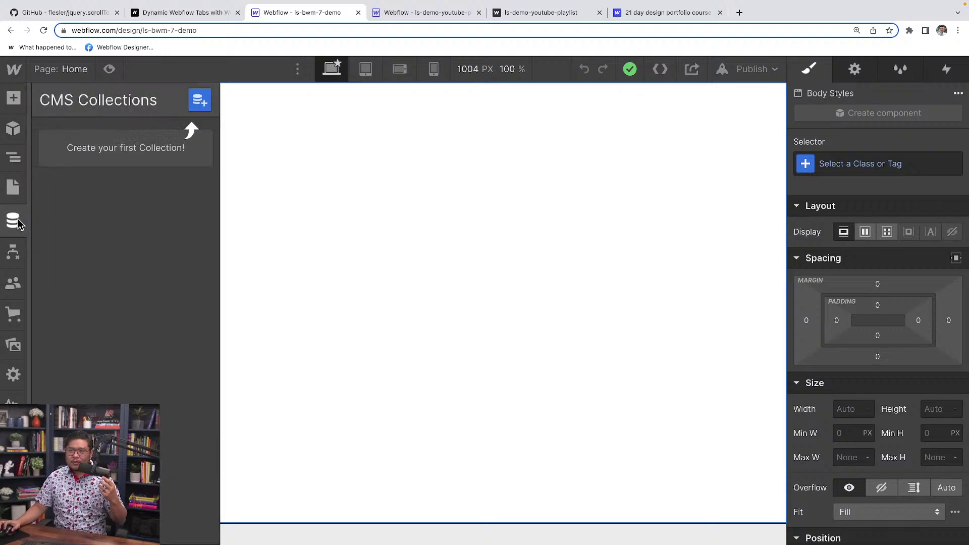
{"action": "left_click", "coordinate": [196, 104]}
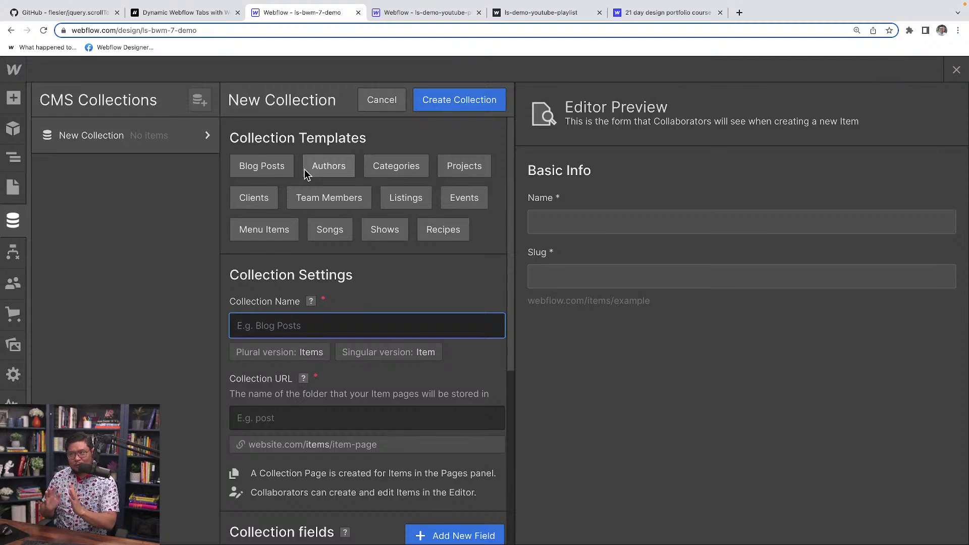
{"action": "scroll", "coordinate": [337, 301], "scroll_direction": "down", "scroll_amount": 2}
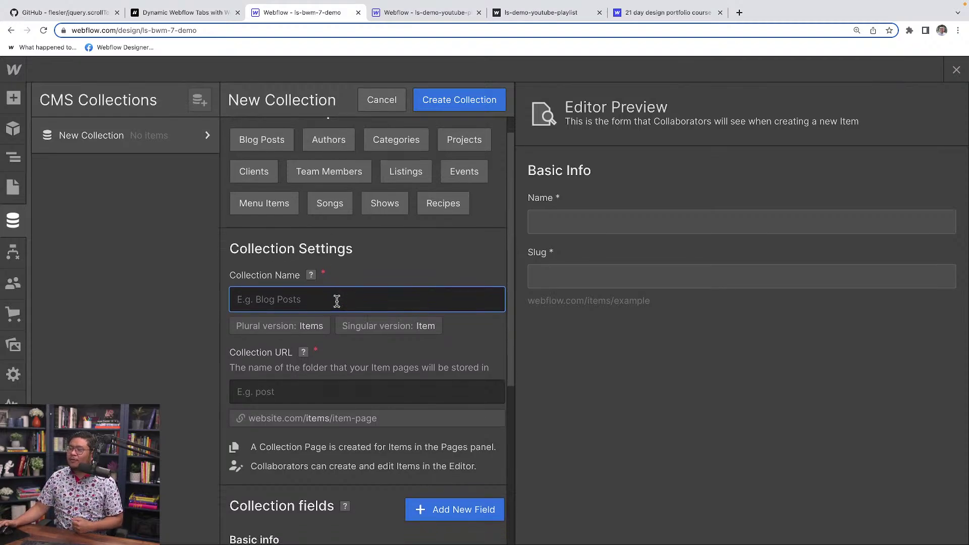
{"action": "type", "text": "videos"}
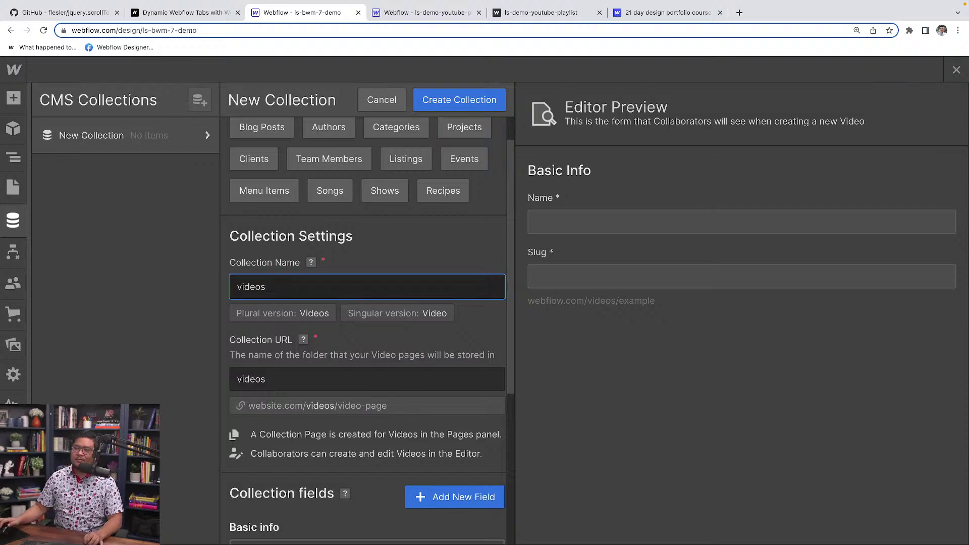
{"action": "scroll", "coordinate": [376, 308], "scroll_direction": "down", "scroll_amount": 5}
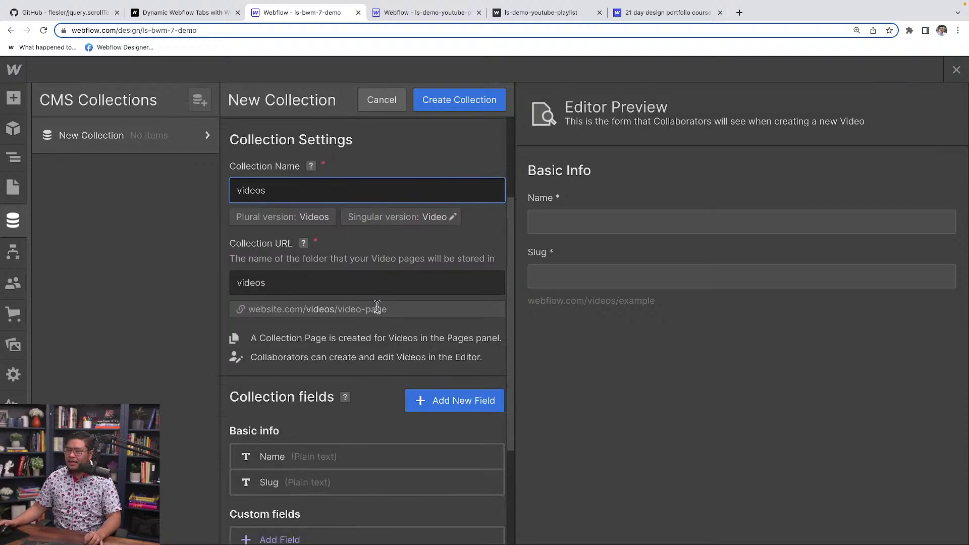
Step: Add a custom Video link field labelled "video" to the new collection and save the field
{"action": "scroll", "coordinate": [380, 316], "scroll_direction": "down", "scroll_amount": 1}
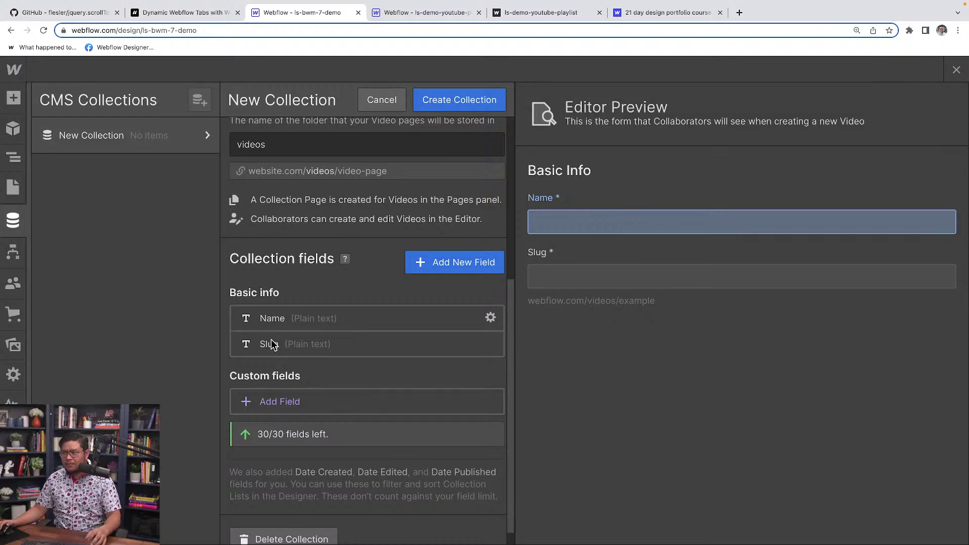
{"action": "left_click", "coordinate": [279, 404]}
{"action": "scroll", "coordinate": [290, 398], "scroll_direction": "down", "scroll_amount": 3}
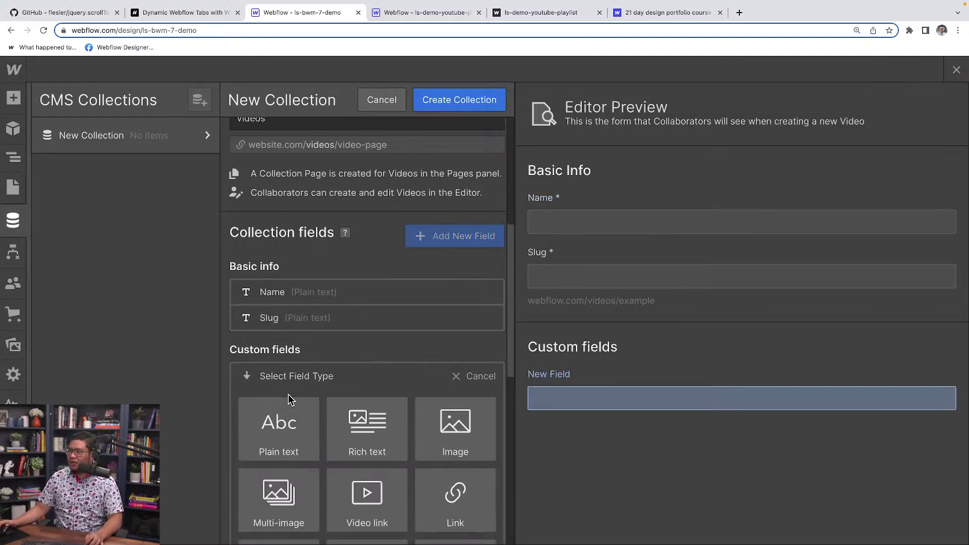
{"action": "scroll", "coordinate": [288, 399], "scroll_direction": "down", "scroll_amount": 2}
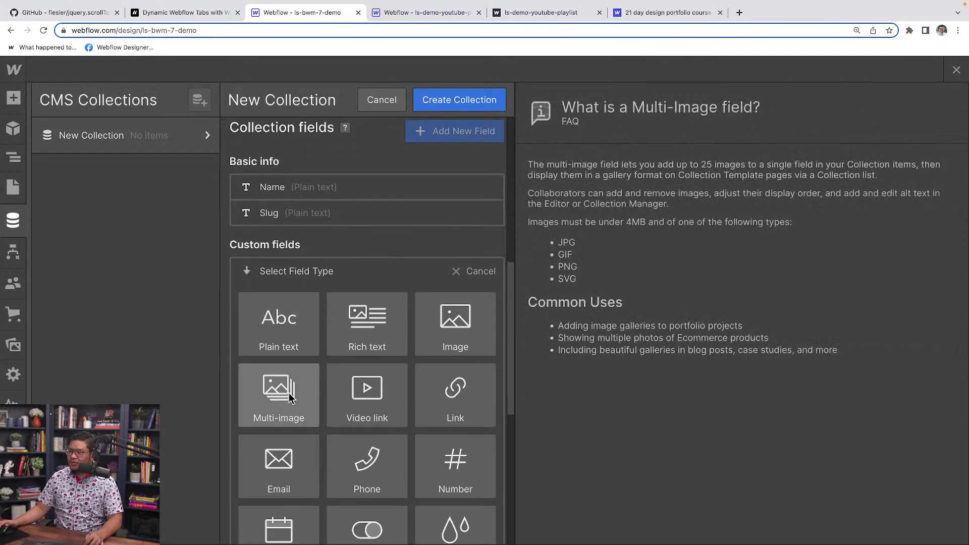
{"action": "left_click", "coordinate": [363, 399]}
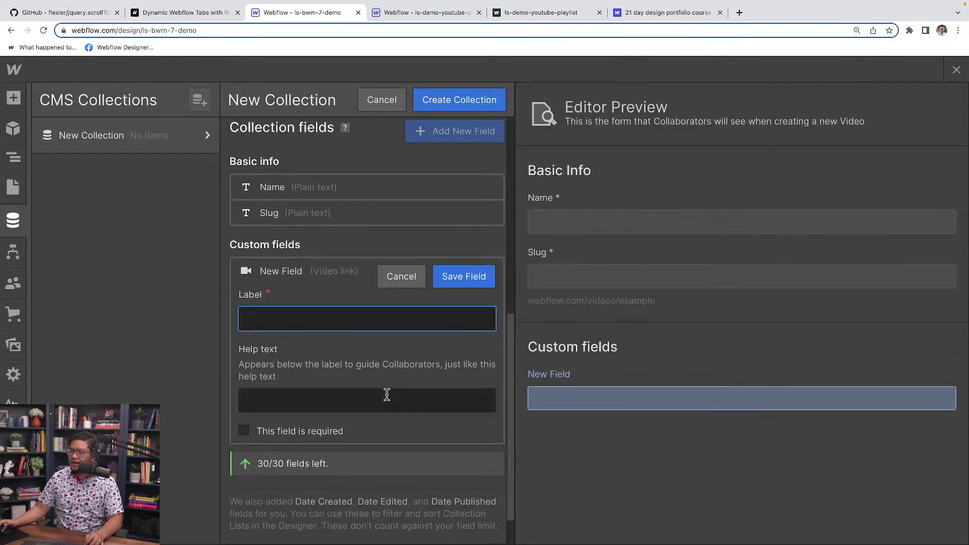
{"action": "type", "text": "video"}
{"action": "key", "text": "Return"}
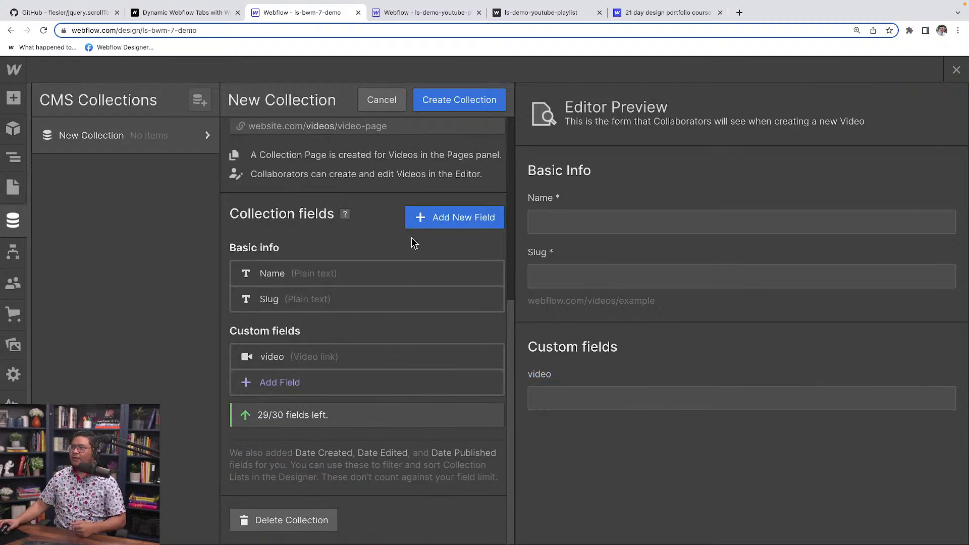
Step: Create the Videos collection and fill it with 20 sample items
{"action": "left_click", "coordinate": [451, 103]}
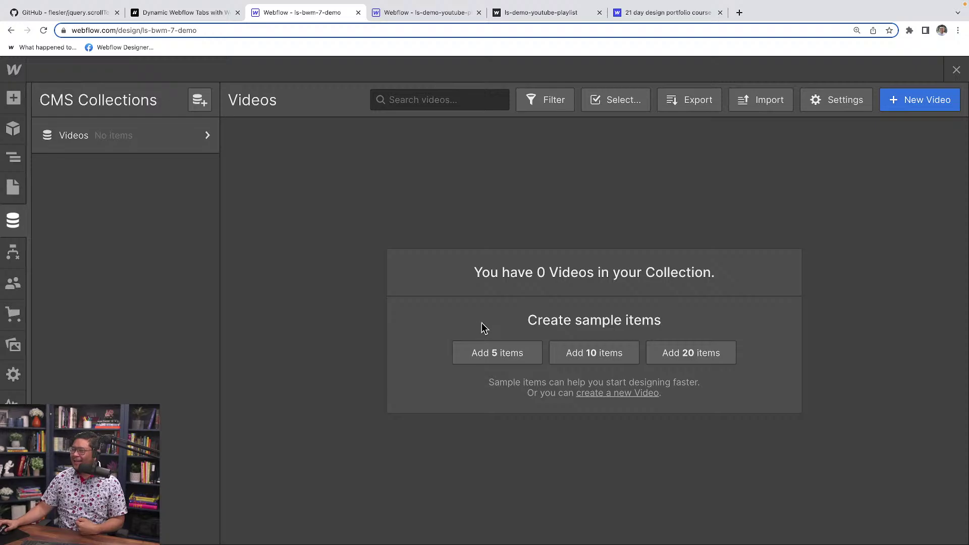
{"action": "left_click", "coordinate": [712, 354]}
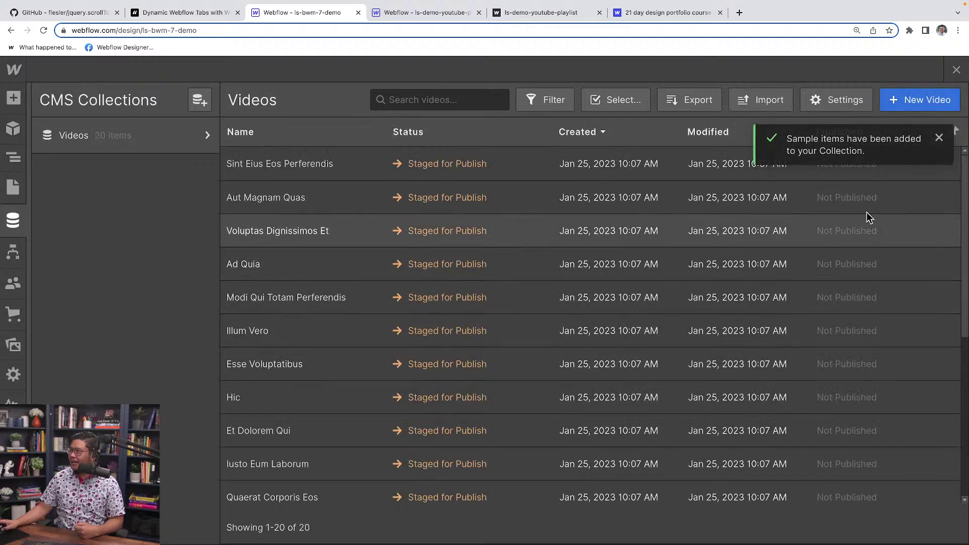
{"action": "left_click", "coordinate": [939, 137]}
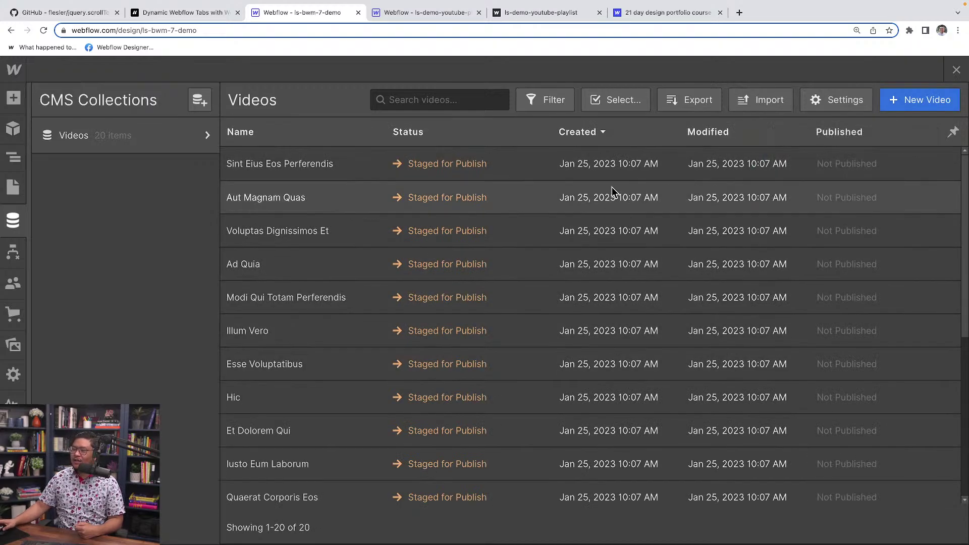
Step: Look through several sample items in the Videos collection to examine their video links, and close the collection manager
{"action": "left_click", "coordinate": [288, 172]}
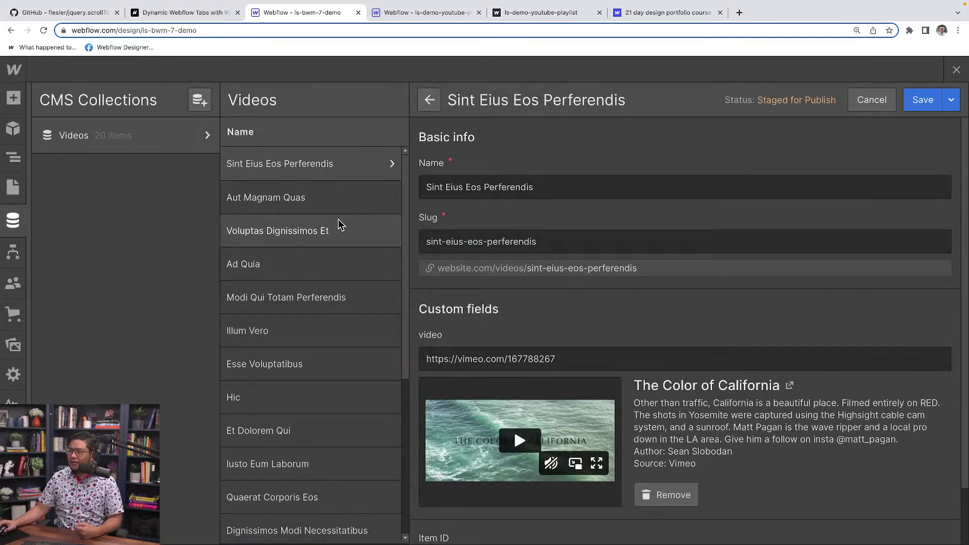
{"action": "left_click", "coordinate": [305, 198]}
{"action": "left_click", "coordinate": [290, 231]}
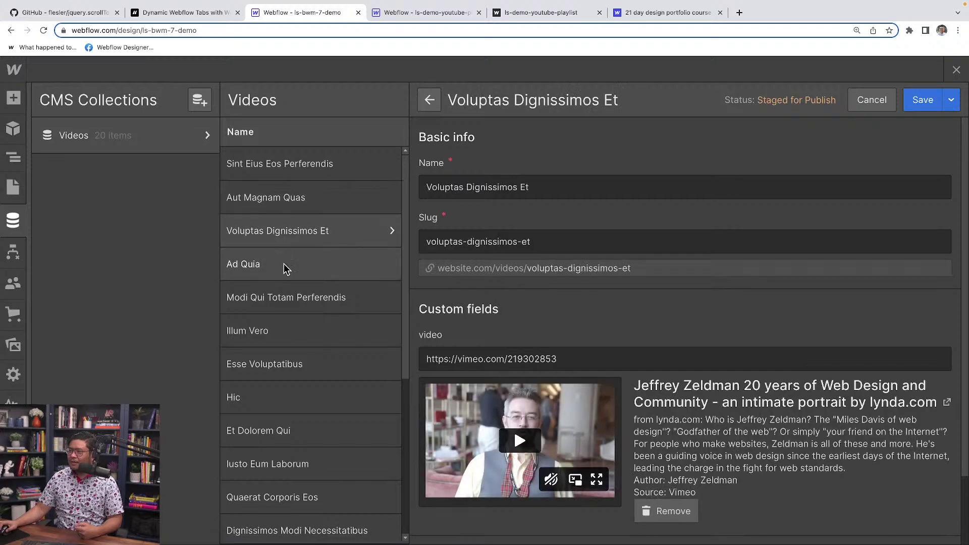
{"action": "left_click", "coordinate": [284, 270]}
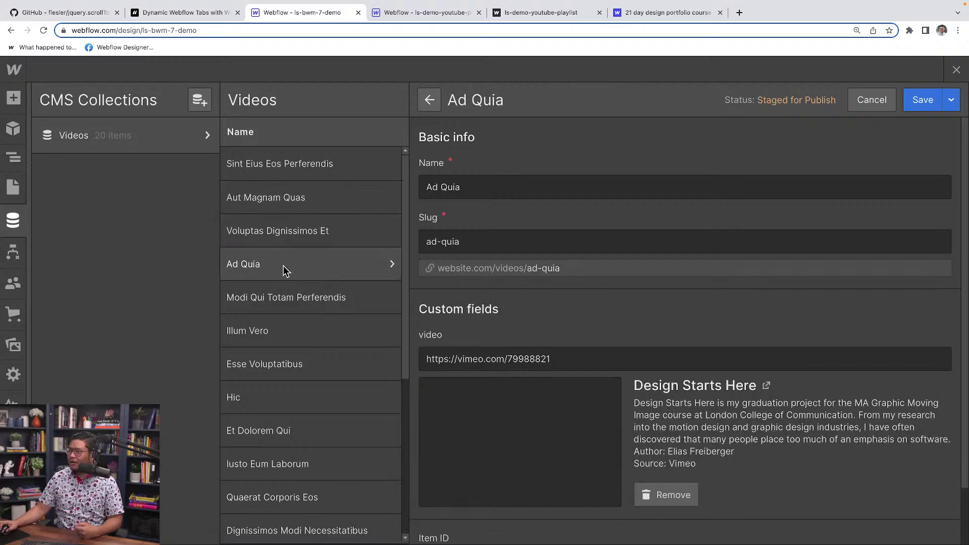
{"action": "left_click", "coordinate": [284, 310]}
{"action": "left_click", "coordinate": [281, 324]}
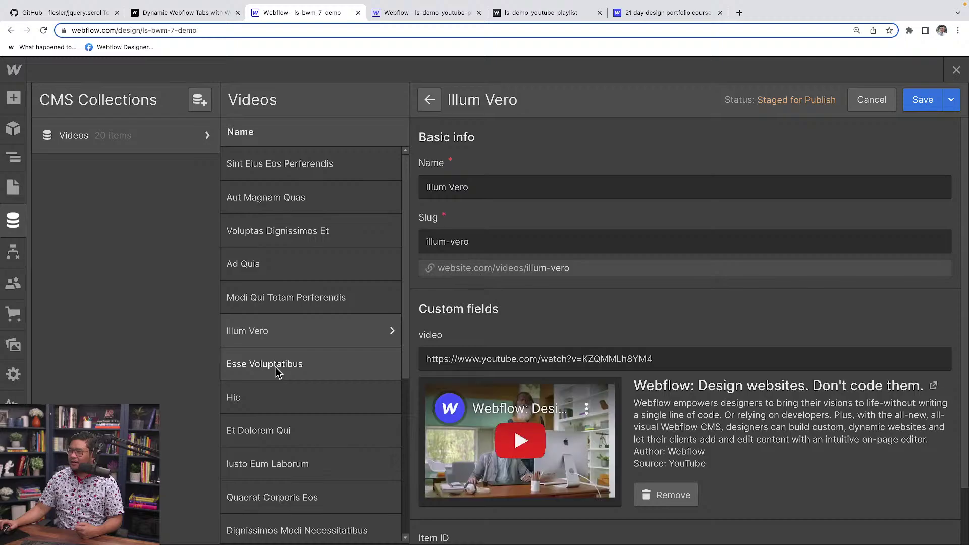
{"action": "left_click", "coordinate": [278, 371]}
{"action": "left_click", "coordinate": [282, 404]}
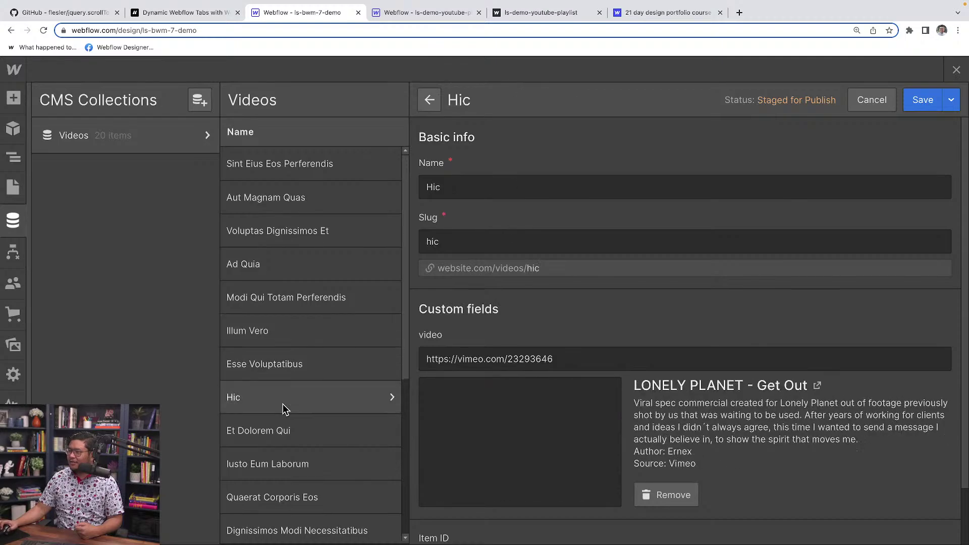
{"action": "left_click", "coordinate": [957, 70]}
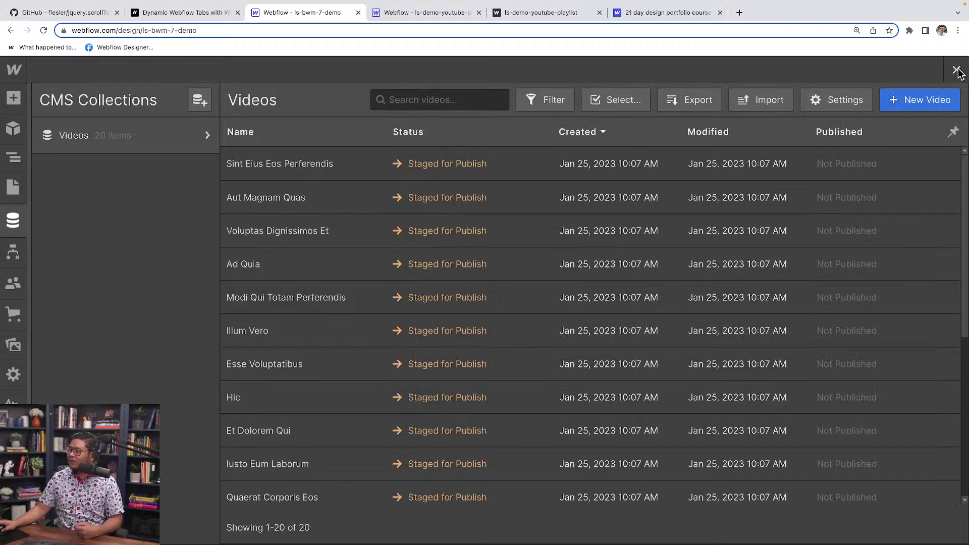
{"action": "left_click", "coordinate": [957, 71]}
Step: Examine the layout of the published ls-demo-youtube-playlist page and return to the ls-bwm-7-demo design
{"action": "left_click", "coordinate": [443, 204]}
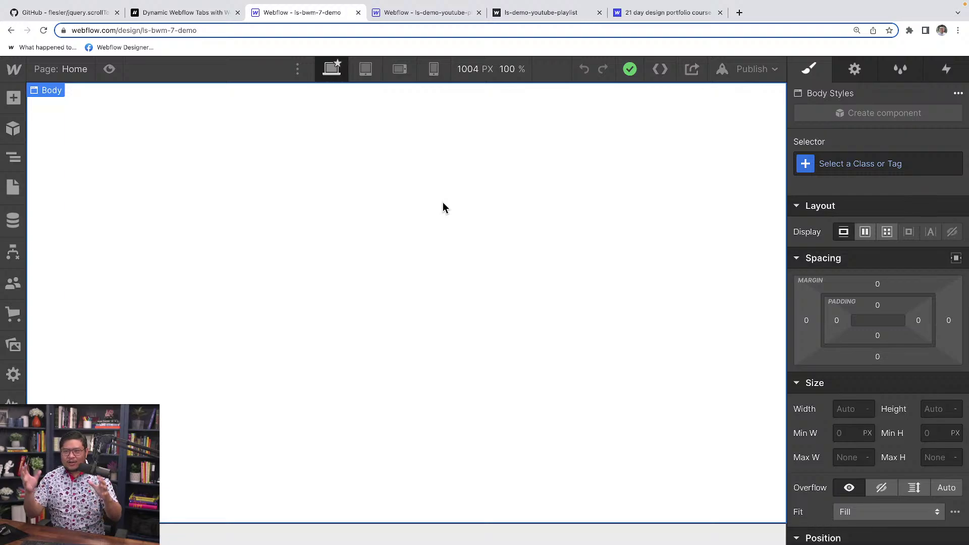
{"action": "left_click", "coordinate": [518, 17]}
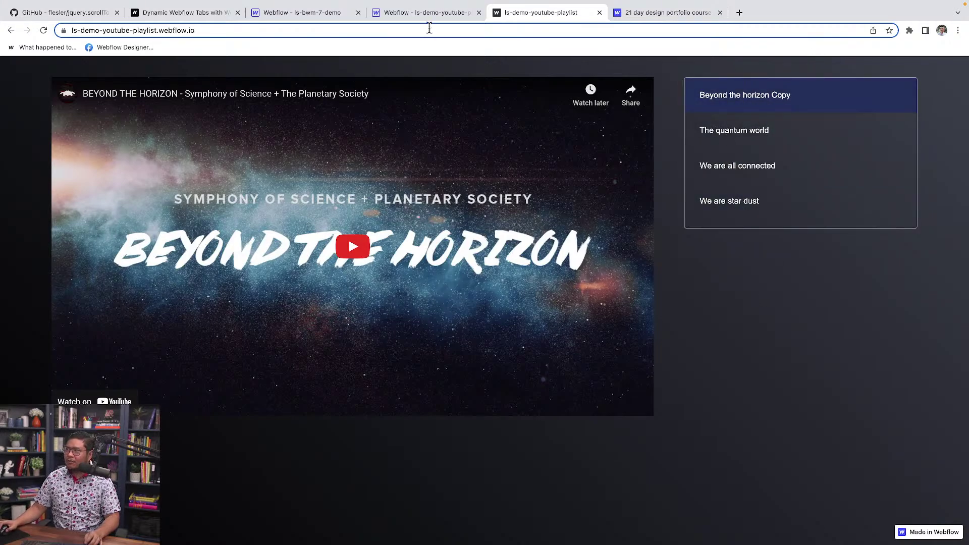
{"action": "left_click", "coordinate": [302, 12]}
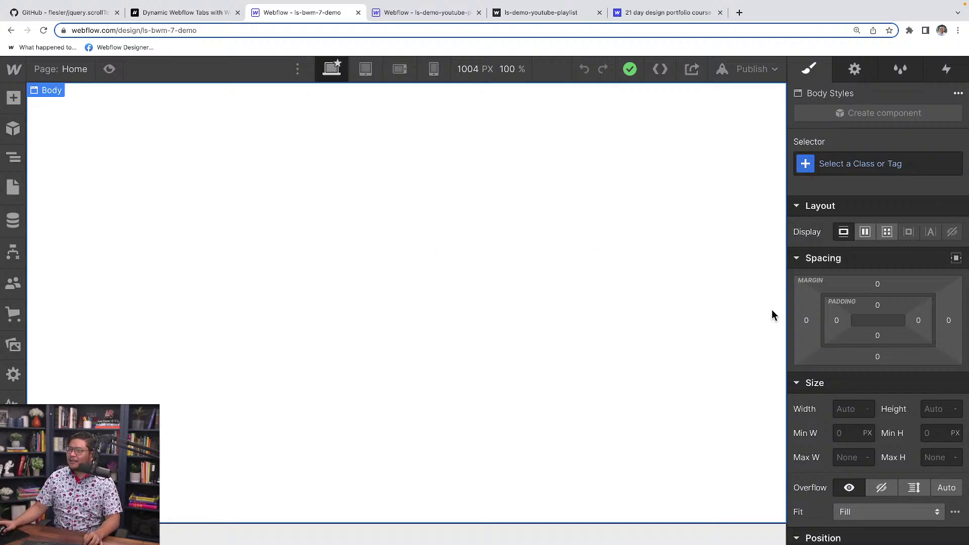
Step: Add a linear gradient background to the page body
{"action": "scroll", "coordinate": [840, 382], "scroll_direction": "down", "scroll_amount": 10}
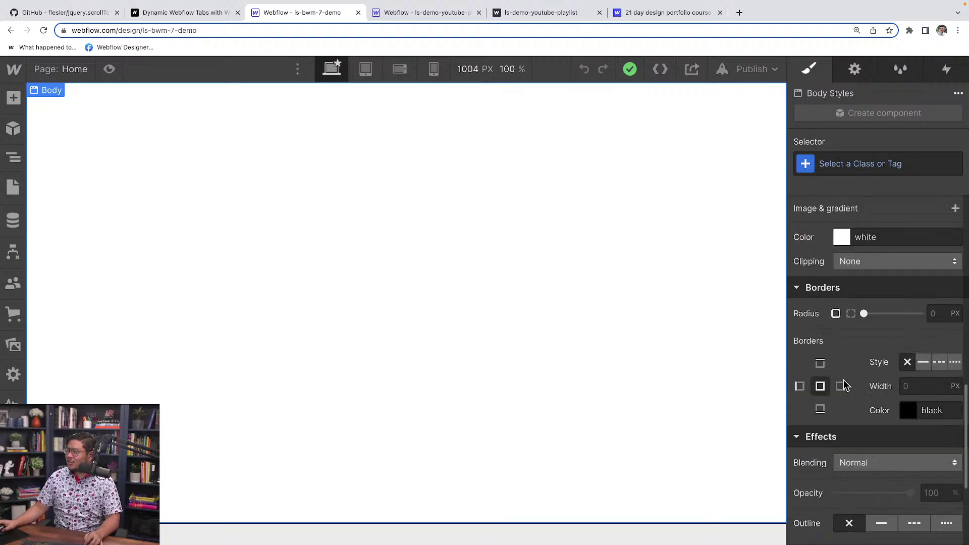
{"action": "scroll", "coordinate": [844, 382], "scroll_direction": "down", "scroll_amount": 1}
{"action": "scroll", "coordinate": [846, 376], "scroll_direction": "up", "scroll_amount": 4}
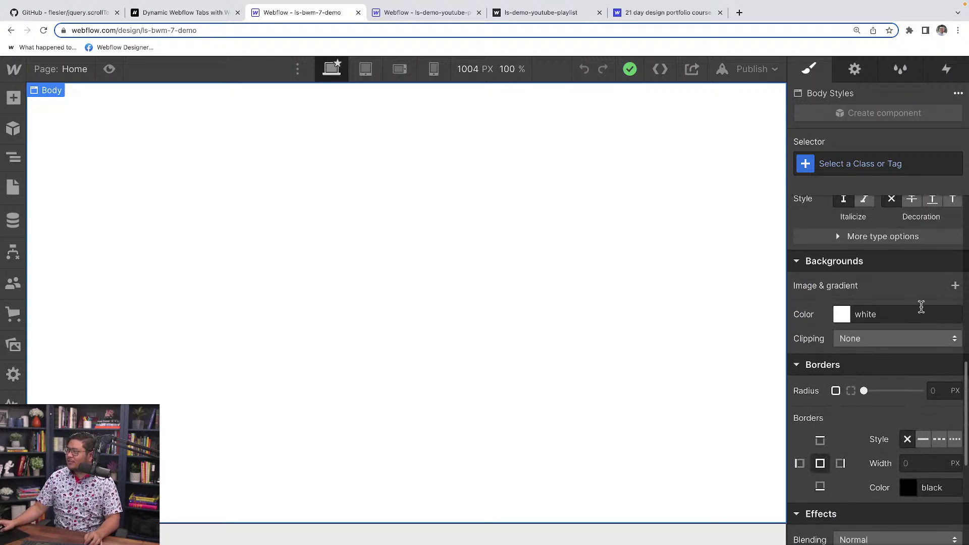
{"action": "left_click", "coordinate": [955, 286]}
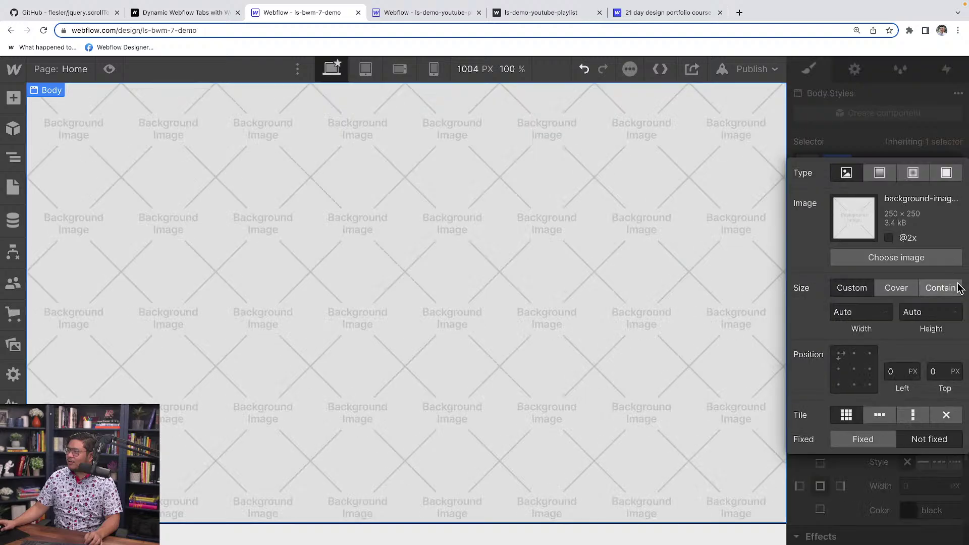
{"action": "left_click", "coordinate": [880, 174]}
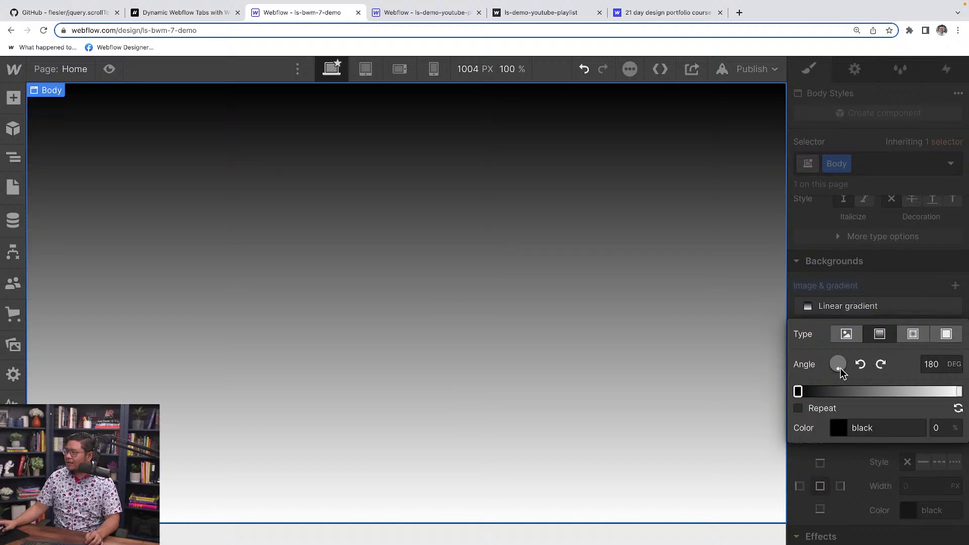
Step: Set the body gradient's angle to 225 degrees and reverse its black and white stops
{"action": "left_click", "coordinate": [881, 364]}
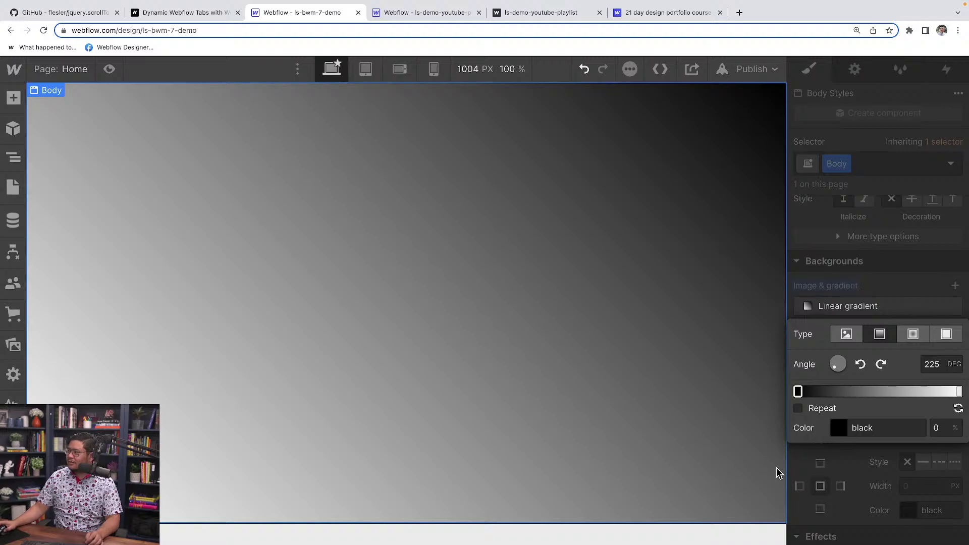
{"action": "left_click", "coordinate": [819, 410]}
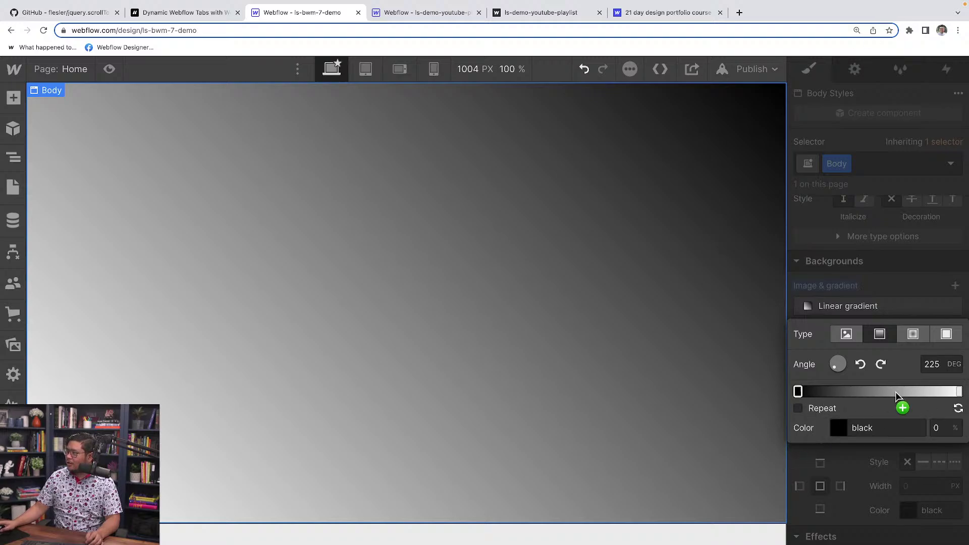
{"action": "left_click", "coordinate": [958, 409]}
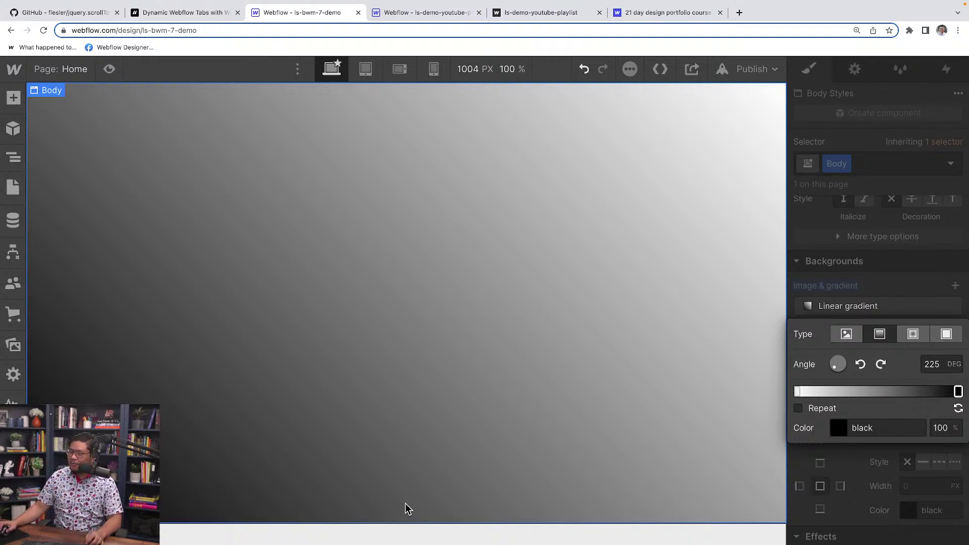
Step: Recolour the gradient's white stop to a very dark navy blue
{"action": "left_click", "coordinate": [798, 393]}
{"action": "left_click", "coordinate": [798, 392]}
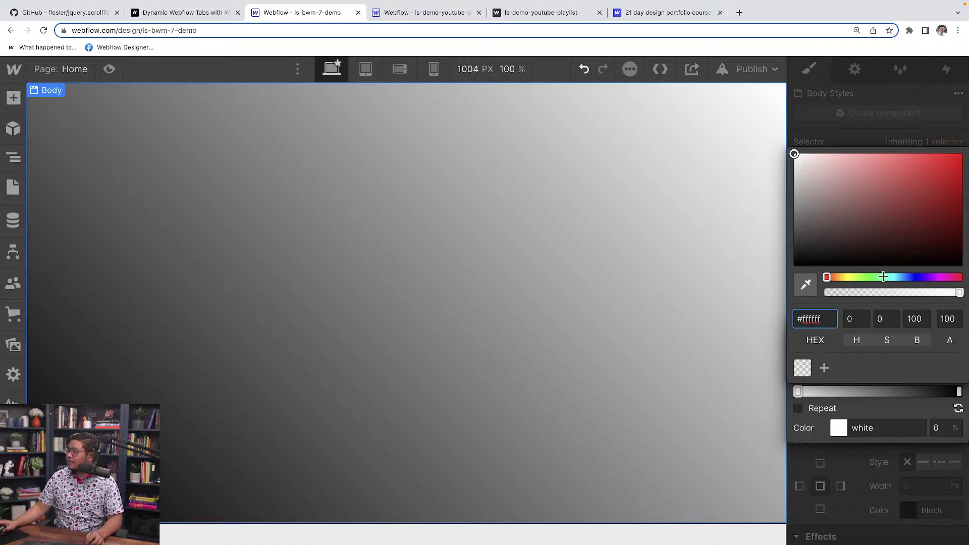
{"action": "left_click", "coordinate": [906, 277]}
{"action": "left_click_drag", "start_coordinate": [890, 259], "coordinate": [907, 244]}
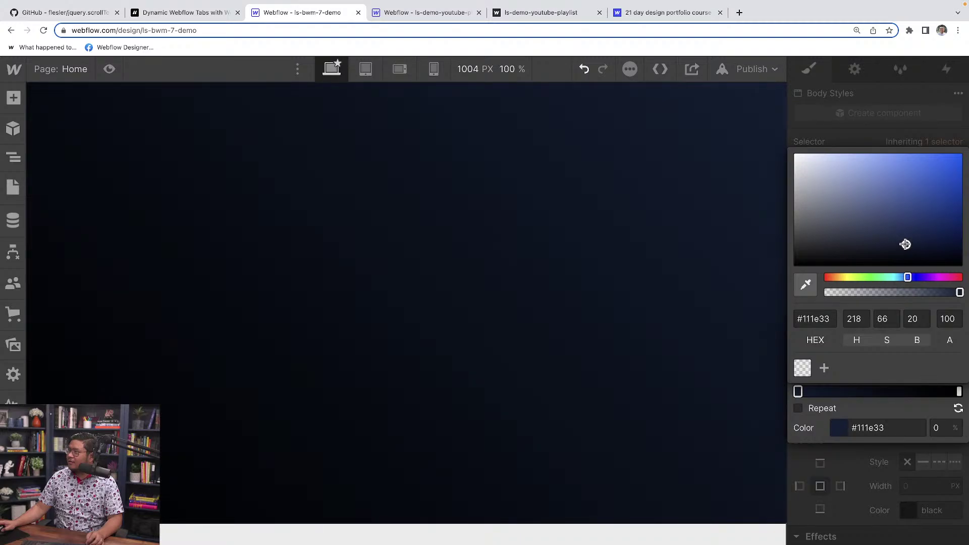
{"action": "left_click", "coordinate": [889, 138]}
{"action": "left_click", "coordinate": [918, 275]}
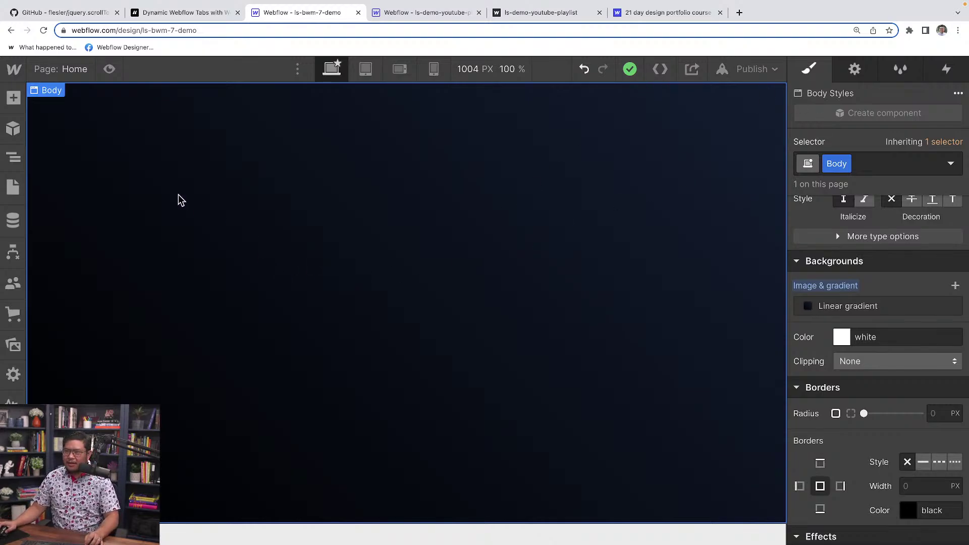
Step: Set the body's padding to 42 px on all four sides
{"action": "scroll", "coordinate": [858, 323], "scroll_direction": "up", "scroll_amount": 10}
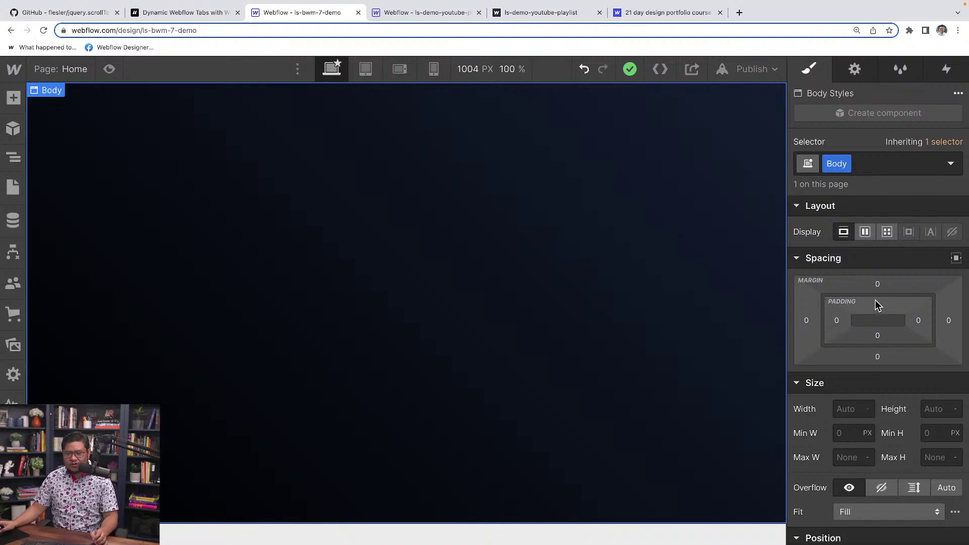
{"action": "left_click_drag", "start_coordinate": [880, 308], "coordinate": [882, 335]}
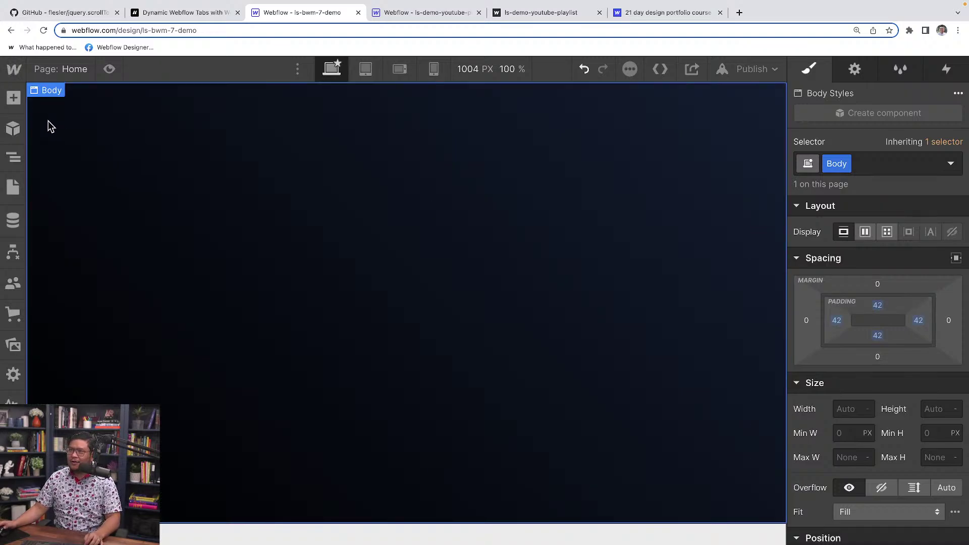
Step: Add a Tabs element to the page body and lay it out as a horizontal flexbox
{"action": "left_click", "coordinate": [13, 98]}
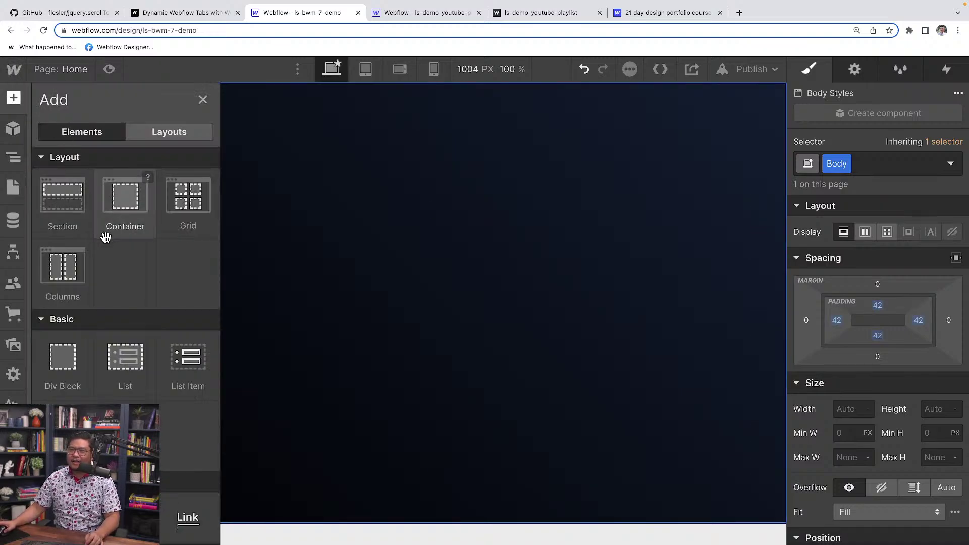
{"action": "scroll", "coordinate": [175, 265], "scroll_direction": "down", "scroll_amount": 10}
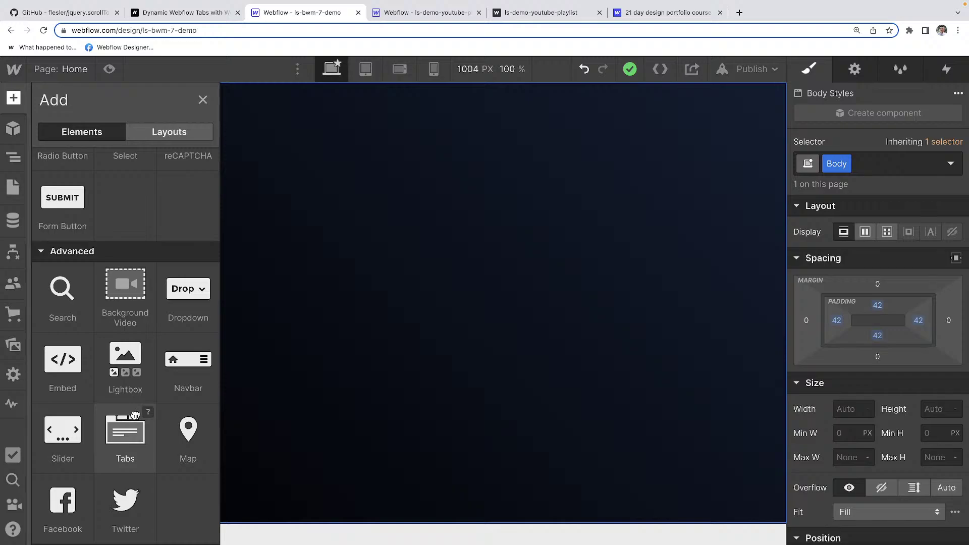
{"action": "left_click_drag", "start_coordinate": [126, 442], "coordinate": [383, 207]}
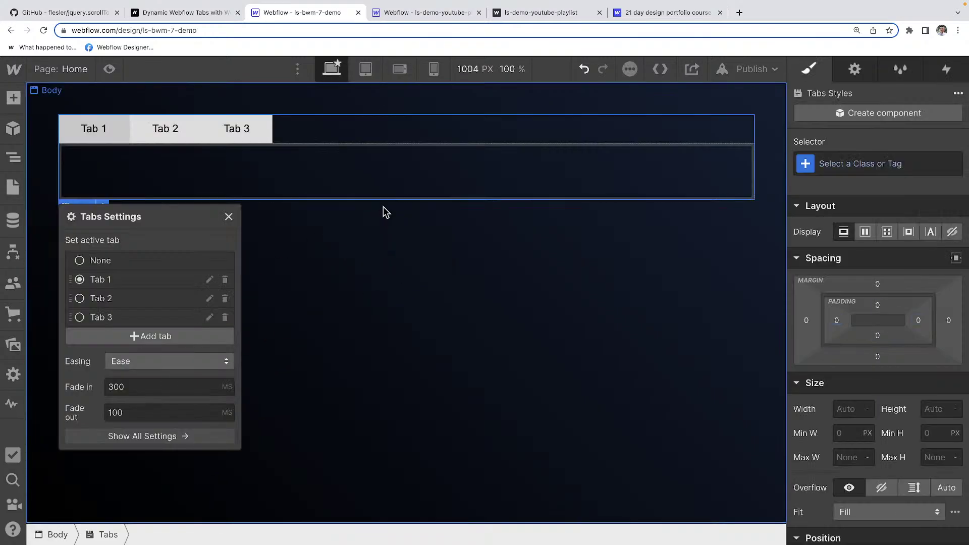
{"action": "left_click", "coordinate": [229, 218]}
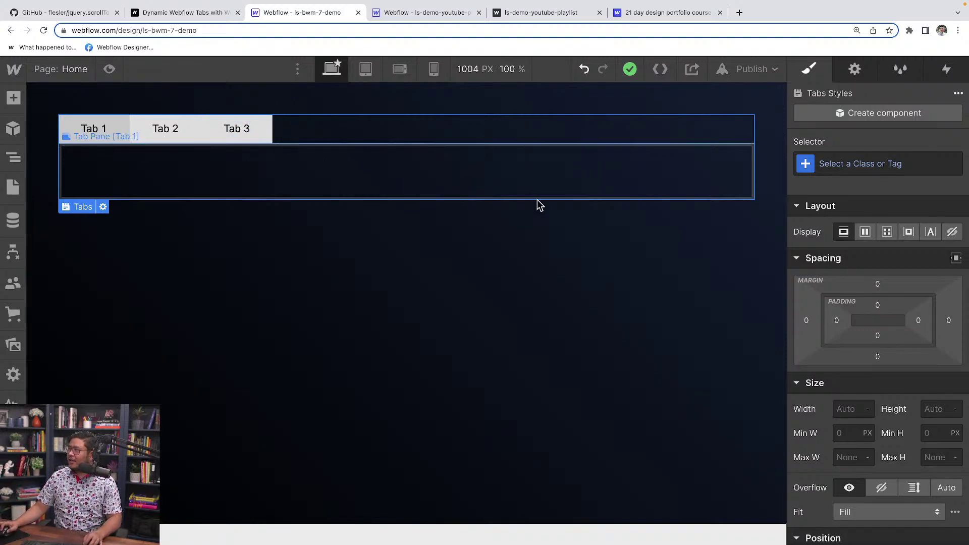
{"action": "left_click", "coordinate": [866, 232]}
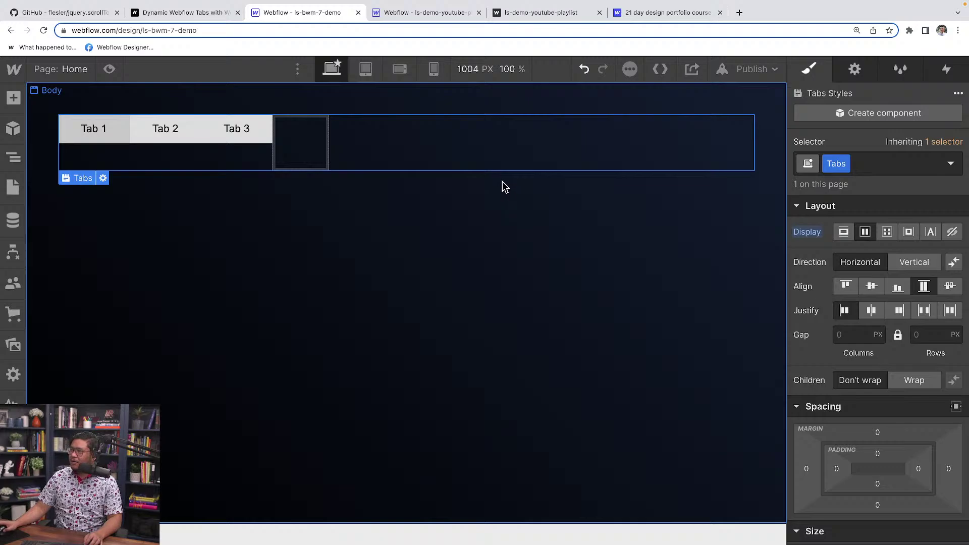
Step: Move Tabs Content ahead of Tabs Menu inside the Tabs element and set its flex sizing to grow if possible
{"action": "left_click", "coordinate": [14, 158]}
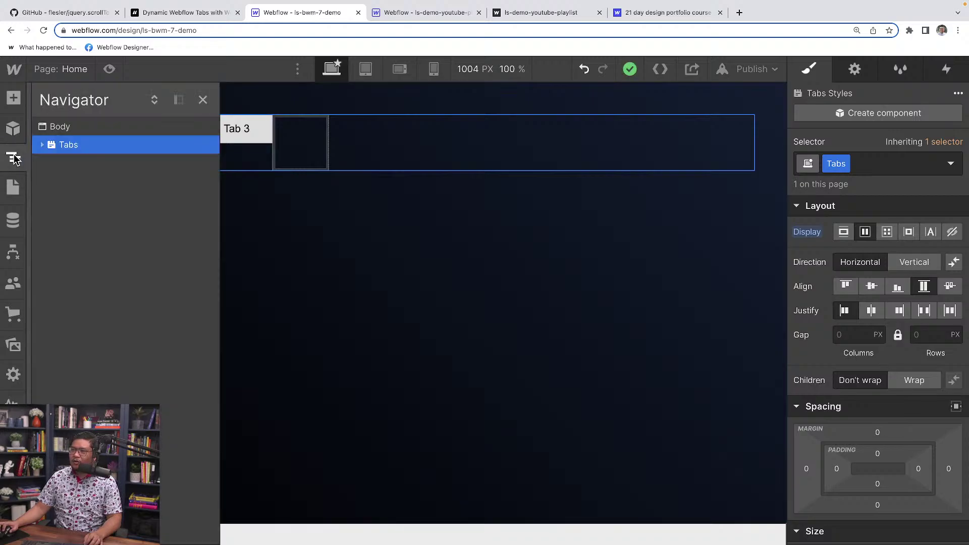
{"action": "left_click", "coordinate": [42, 145]}
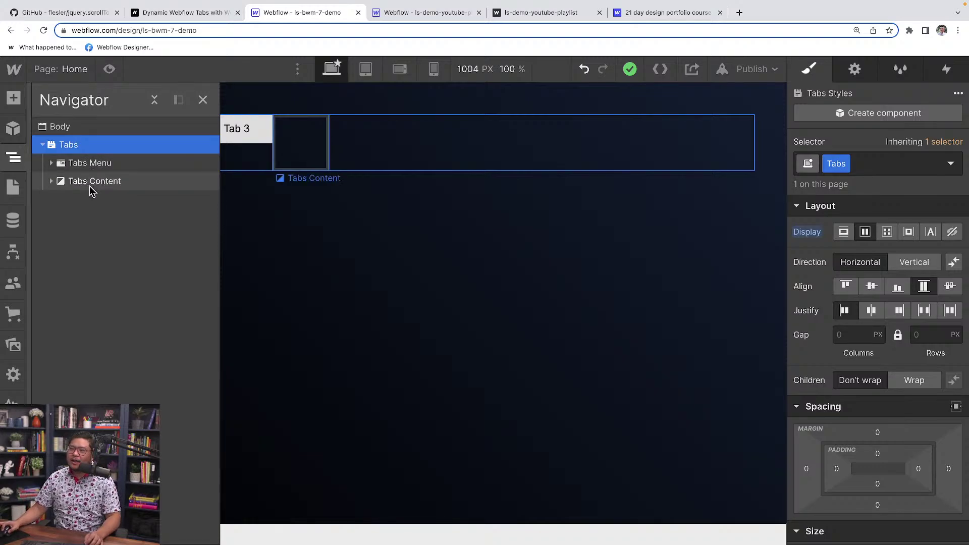
{"action": "left_click_drag", "start_coordinate": [86, 189], "coordinate": [117, 166]}
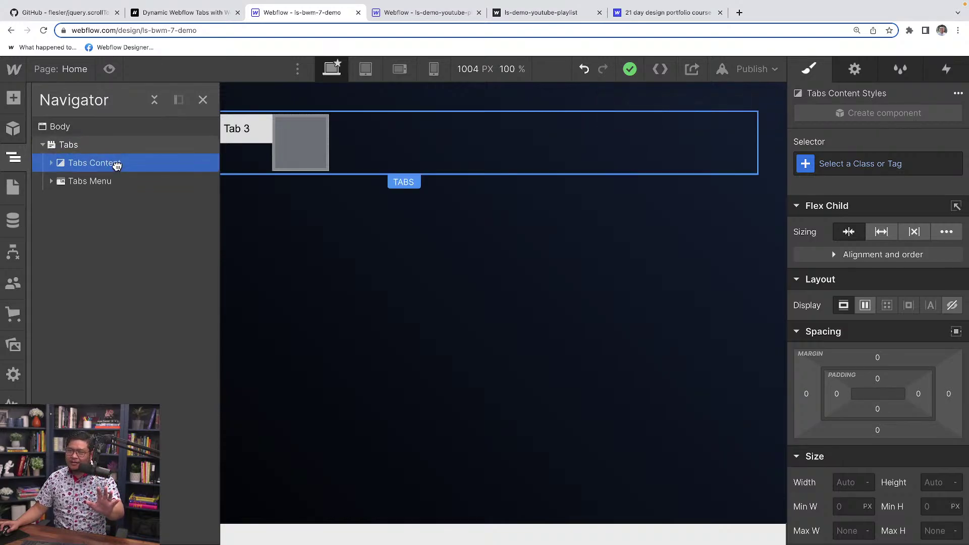
{"action": "left_click", "coordinate": [203, 100]}
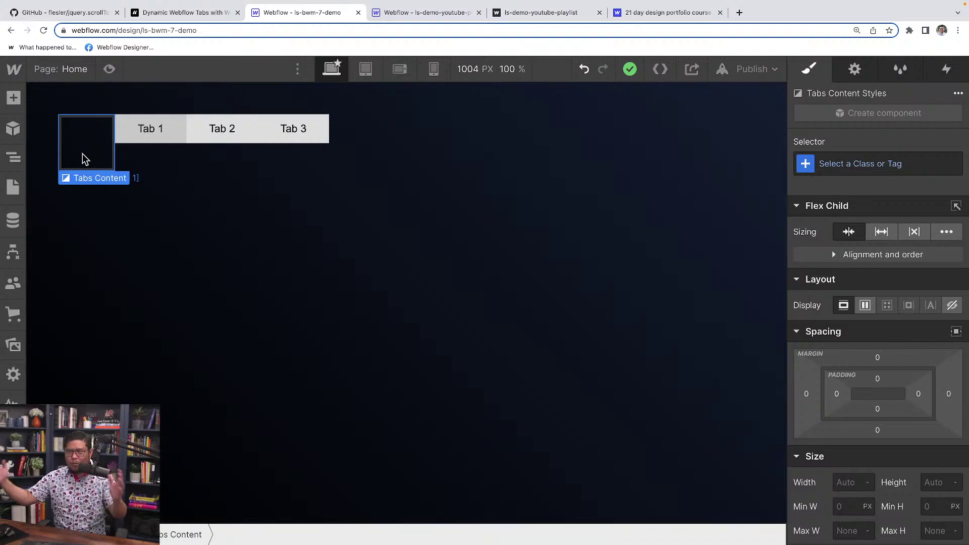
{"action": "left_click", "coordinate": [886, 238]}
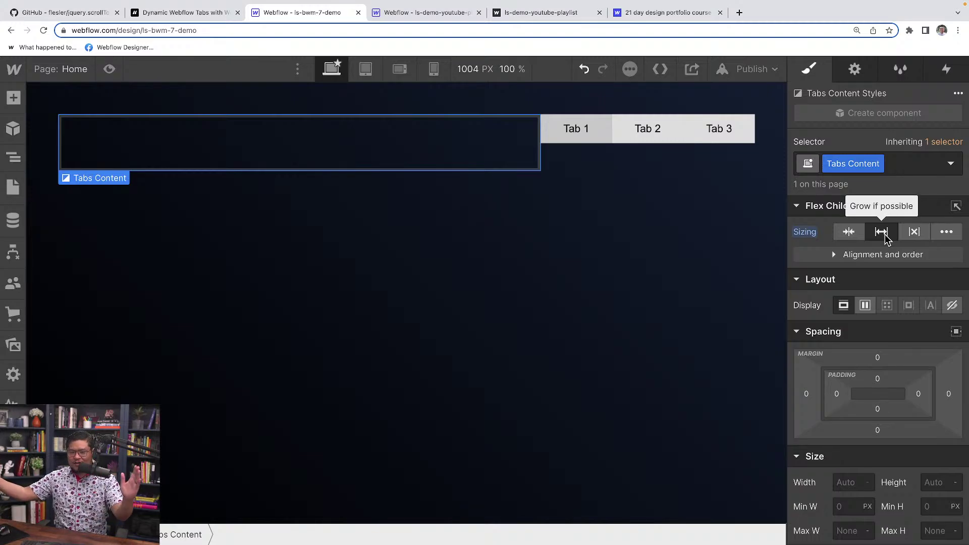
Step: Give the Tabs Menu a left margin of 60 px and a width of 30%
{"action": "left_click", "coordinate": [574, 160]}
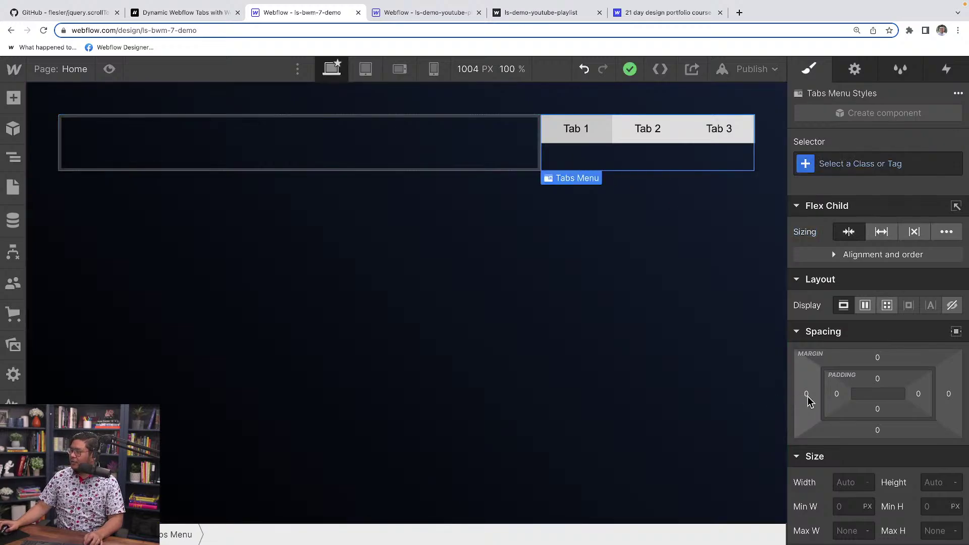
{"action": "left_click_drag", "start_coordinate": [807, 396], "coordinate": [763, 404]}
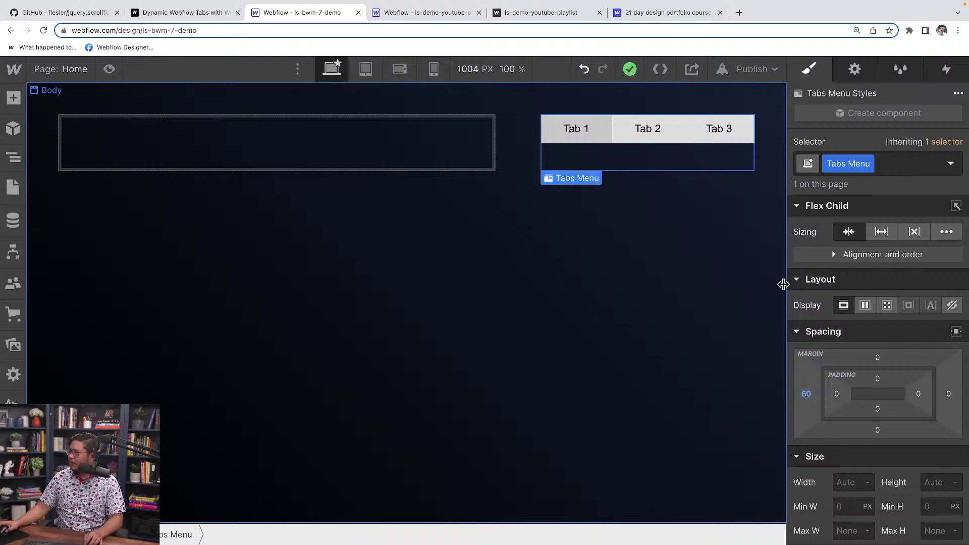
{"action": "left_click", "coordinate": [845, 483]}
{"action": "type", "text": "20%"}
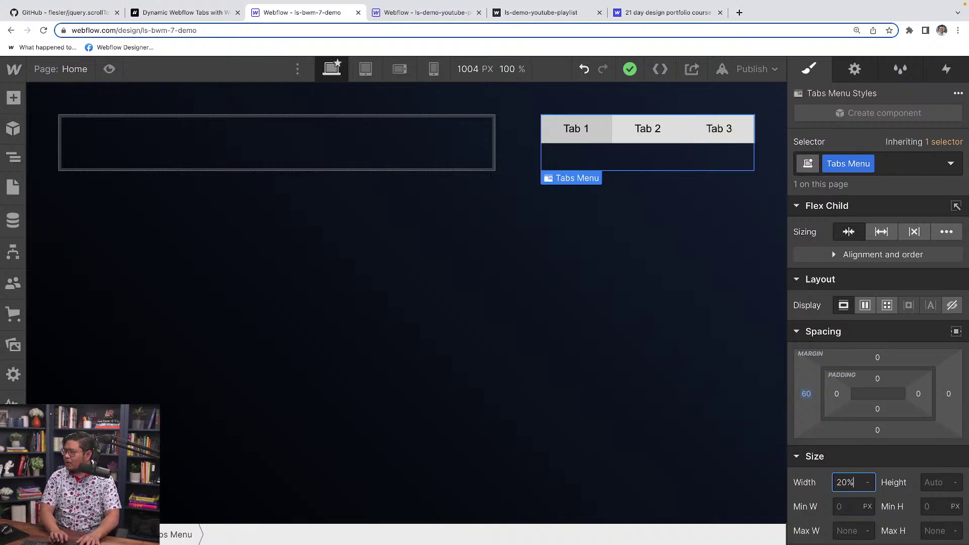
{"action": "key", "text": "Return"}
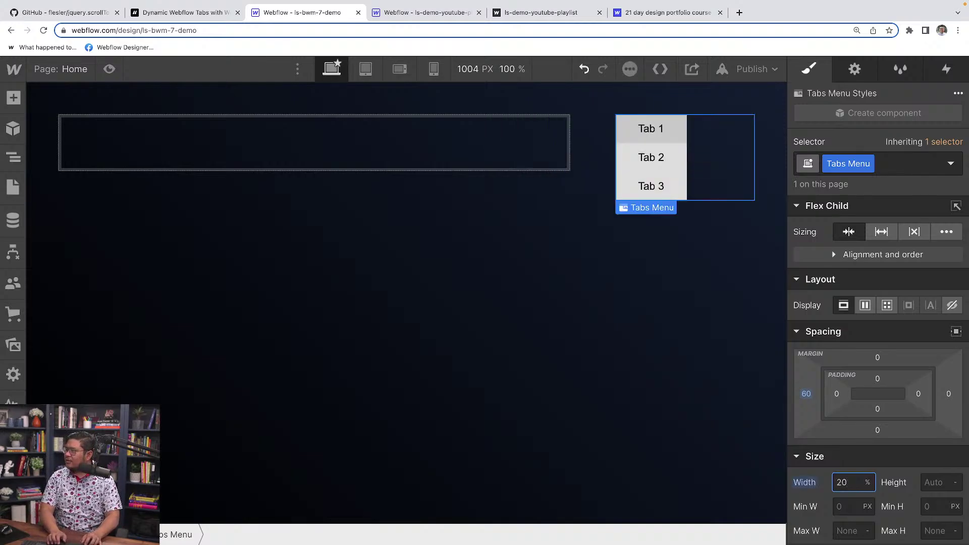
{"action": "key", "text": "shift+Up"}
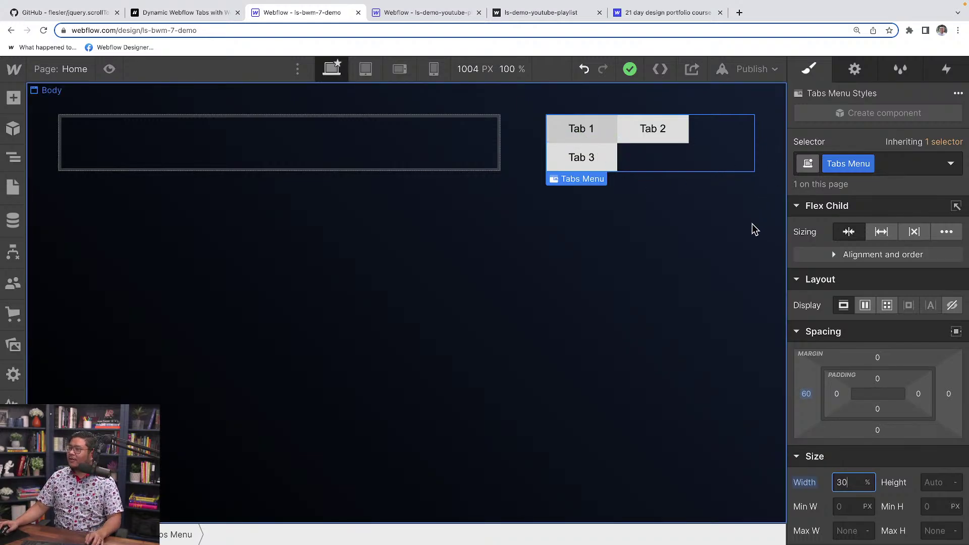
Step: Set the Tabs Menu to a vertical flexbox, and compare the layout with the published demo playlist page
{"action": "left_click", "coordinate": [866, 305]}
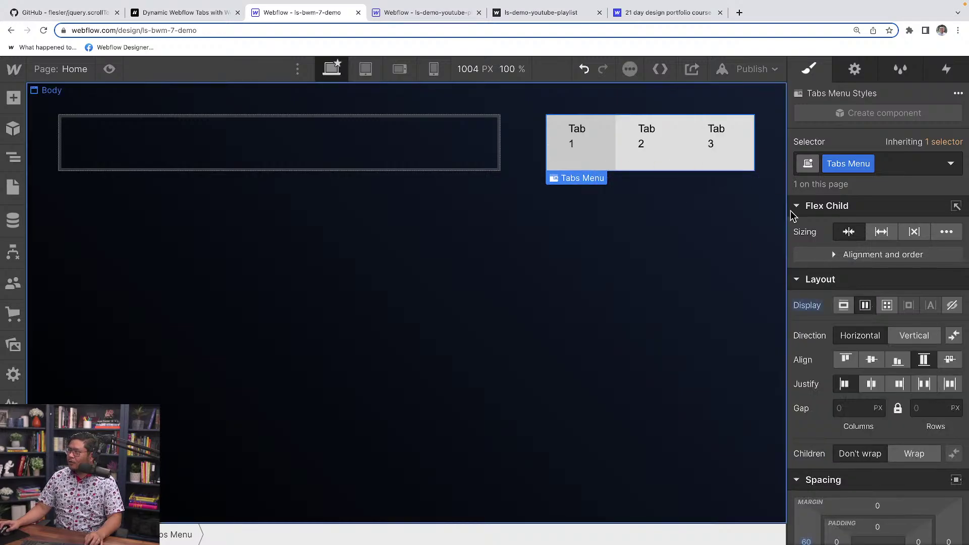
{"action": "left_click", "coordinate": [915, 336]}
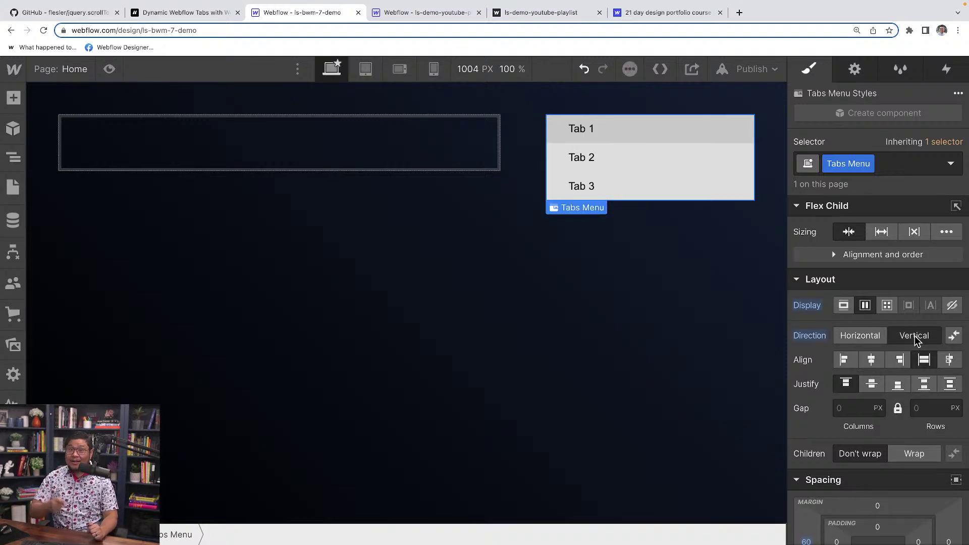
{"action": "left_click", "coordinate": [521, 13]}
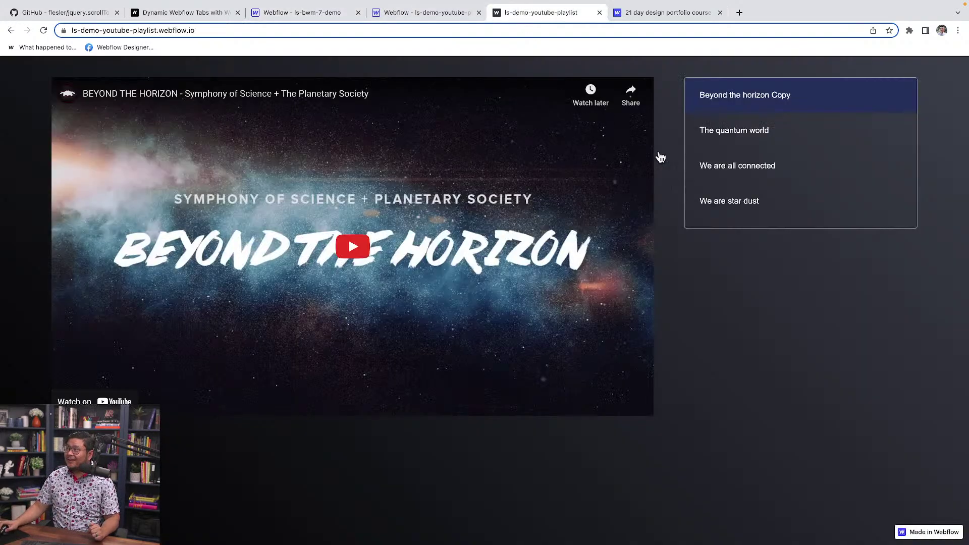
{"action": "left_click", "coordinate": [337, 16]}
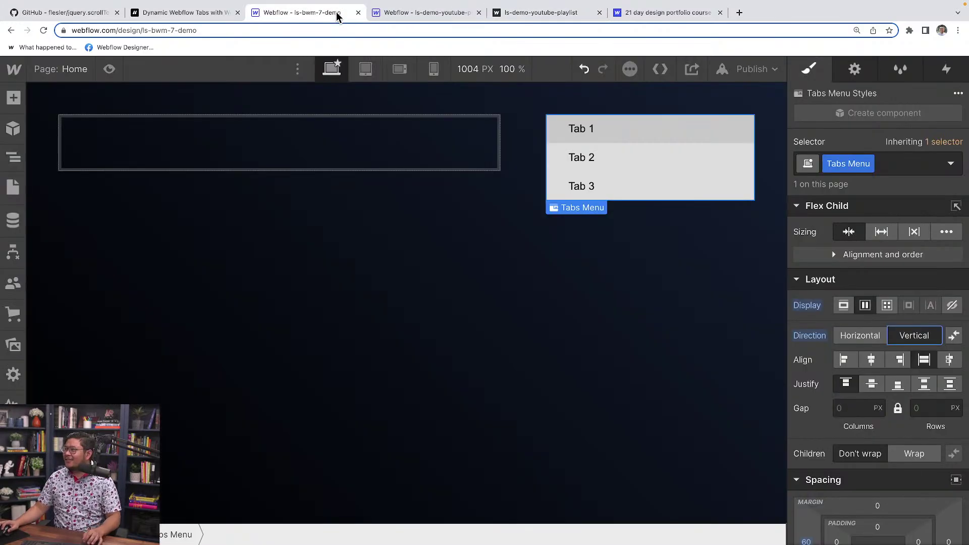
Step: Make the Tab 2 link's background colour transparent
{"action": "left_click", "coordinate": [688, 174]}
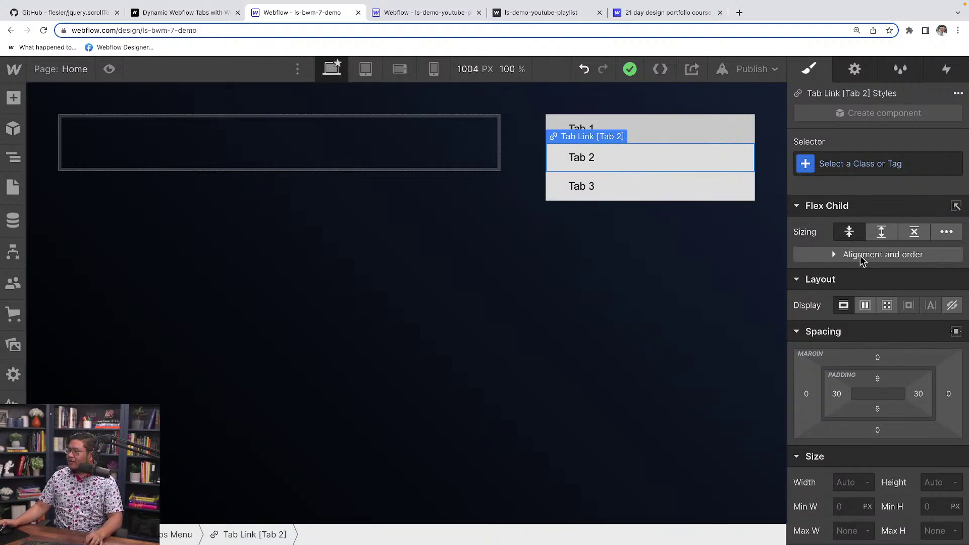
{"action": "scroll", "coordinate": [861, 257], "scroll_direction": "down", "scroll_amount": 3}
{"action": "scroll", "coordinate": [863, 263], "scroll_direction": "down", "scroll_amount": 4}
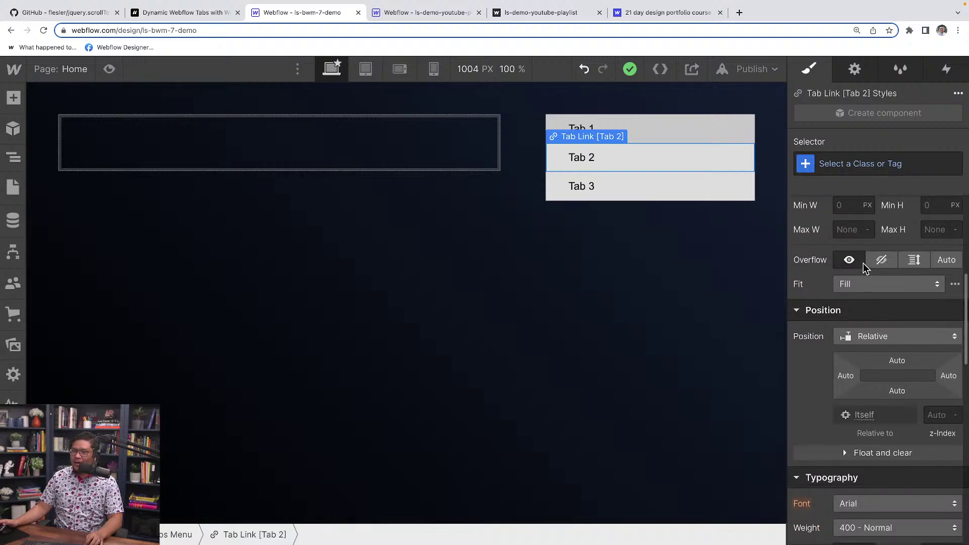
{"action": "scroll", "coordinate": [863, 264], "scroll_direction": "down", "scroll_amount": 6}
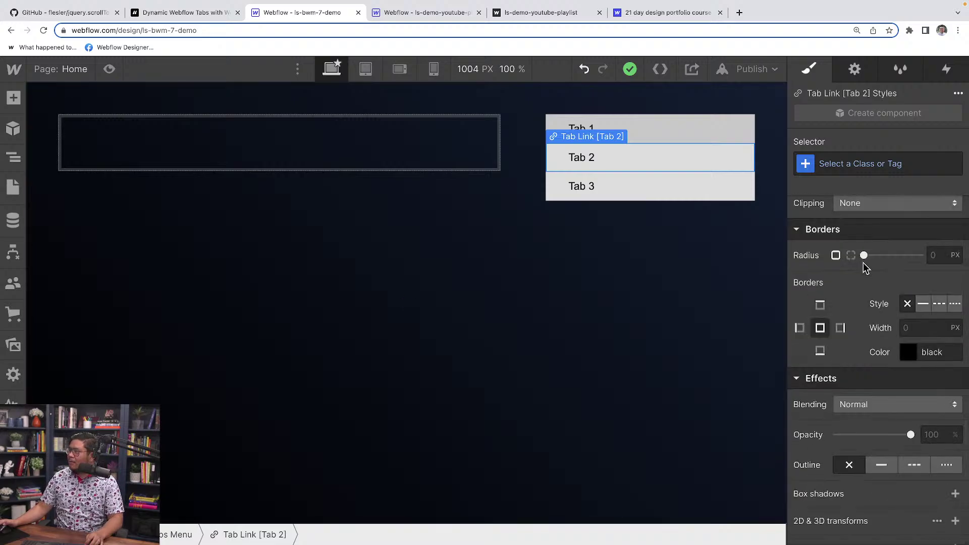
{"action": "scroll", "coordinate": [864, 263], "scroll_direction": "up", "scroll_amount": 3}
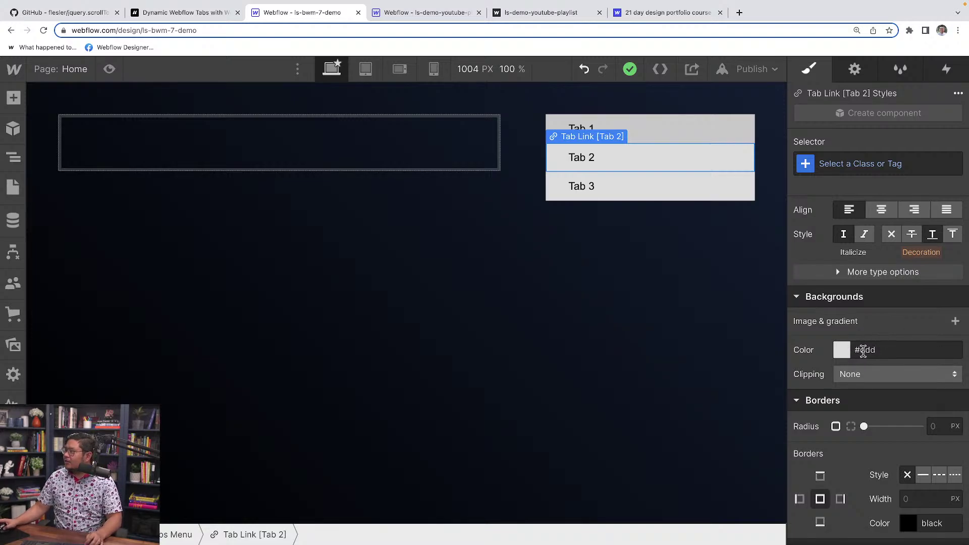
{"action": "left_click", "coordinate": [842, 350]}
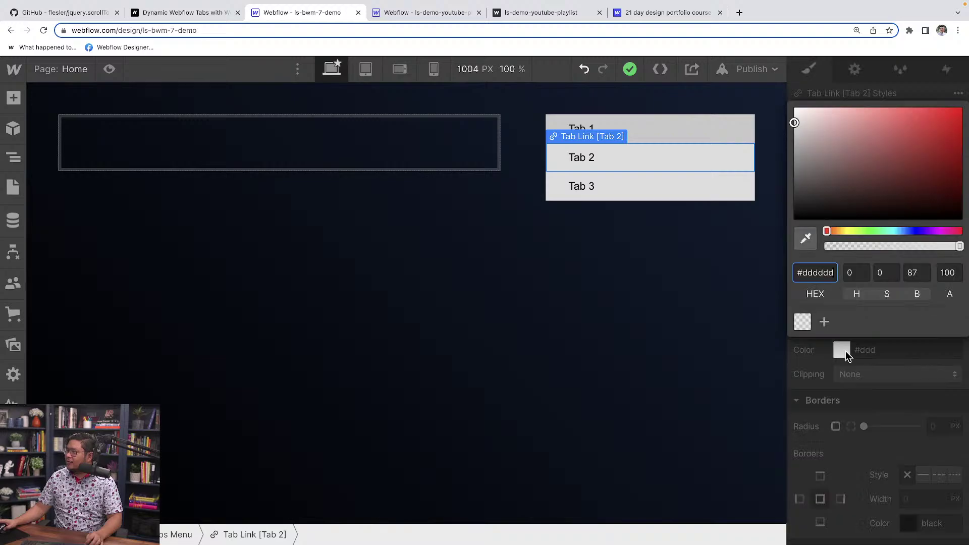
{"action": "left_click", "coordinate": [803, 323]}
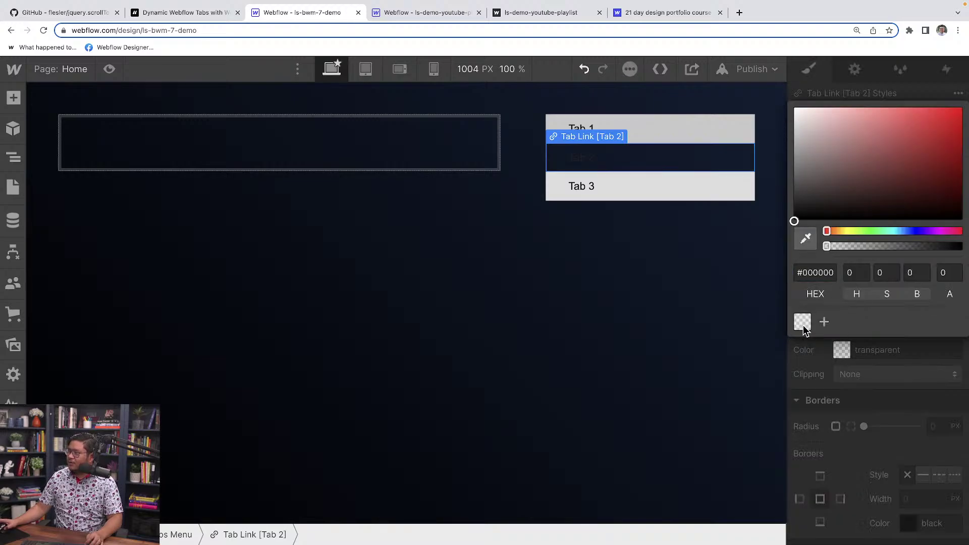
{"action": "left_click", "coordinate": [869, 398]}
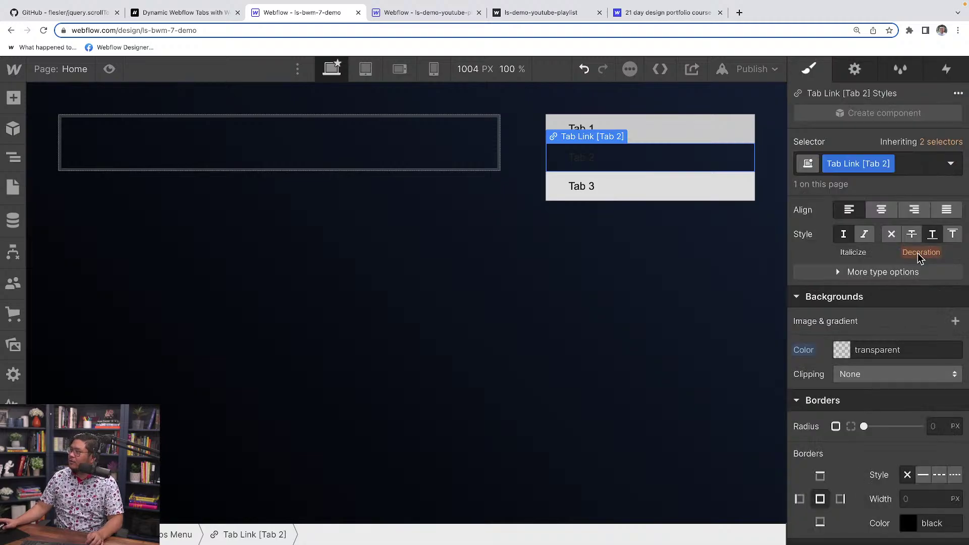
Step: Give the Tab 2 link's hover state a white background at 0.3 opacity, and return the link to its default state
{"action": "left_click", "coordinate": [950, 165]}
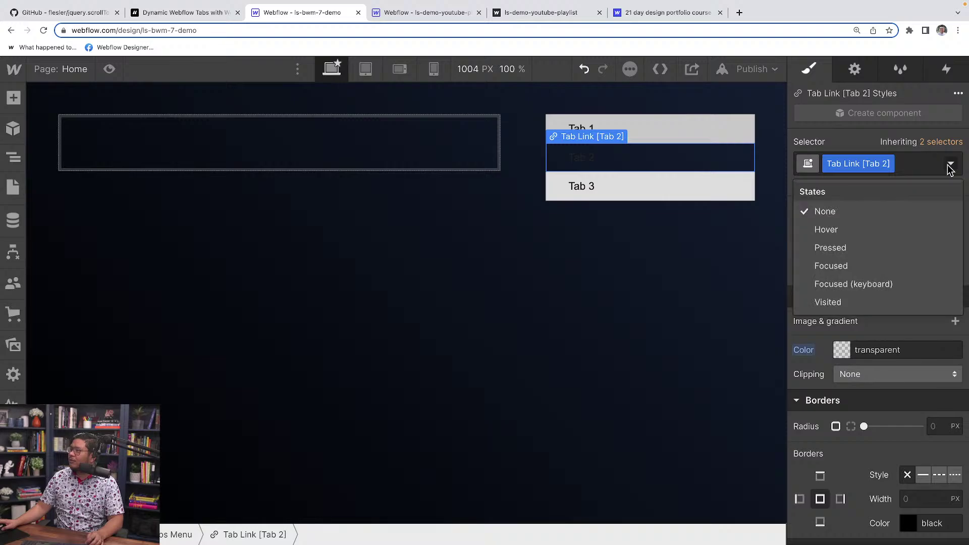
{"action": "left_click", "coordinate": [849, 231]}
{"action": "left_click", "coordinate": [951, 164]}
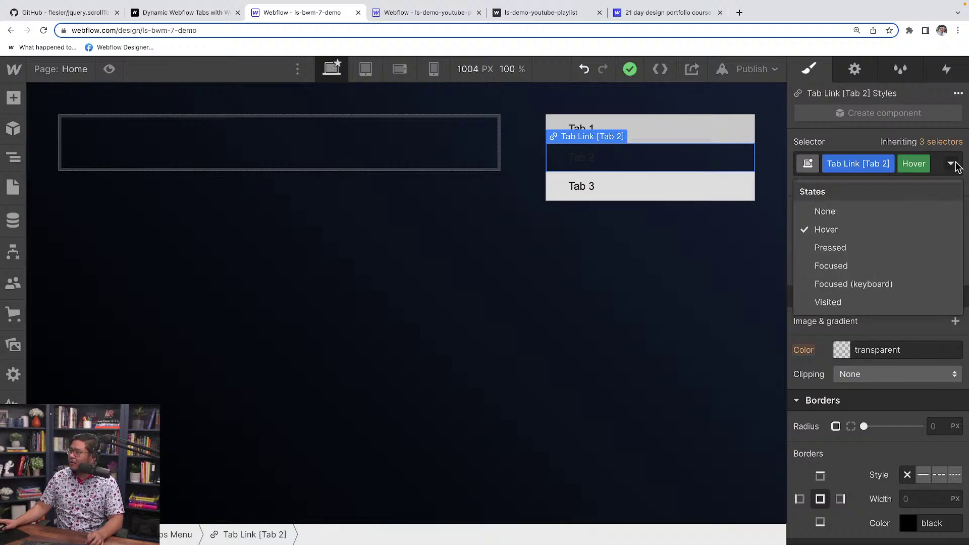
{"action": "left_click", "coordinate": [859, 232]}
{"action": "left_click", "coordinate": [842, 351]}
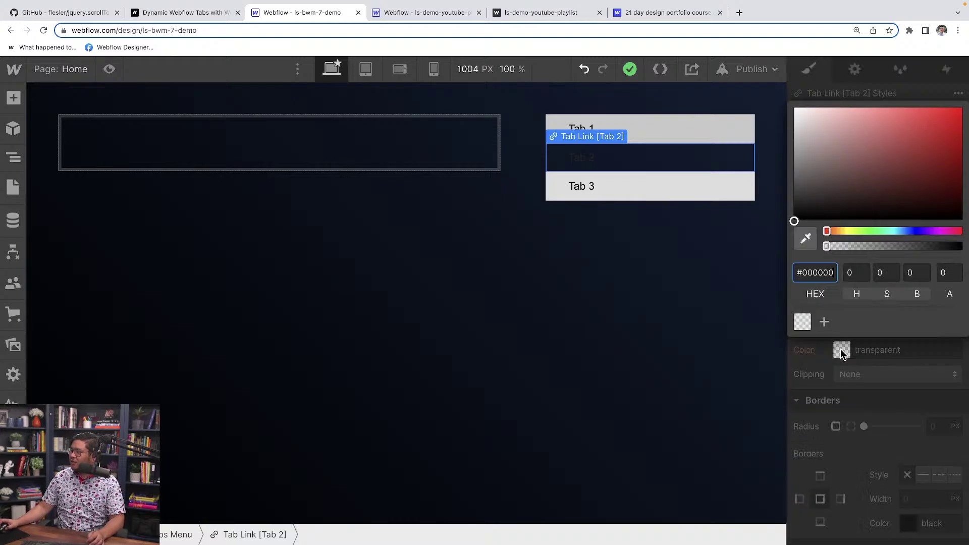
{"action": "left_click", "coordinate": [795, 109]}
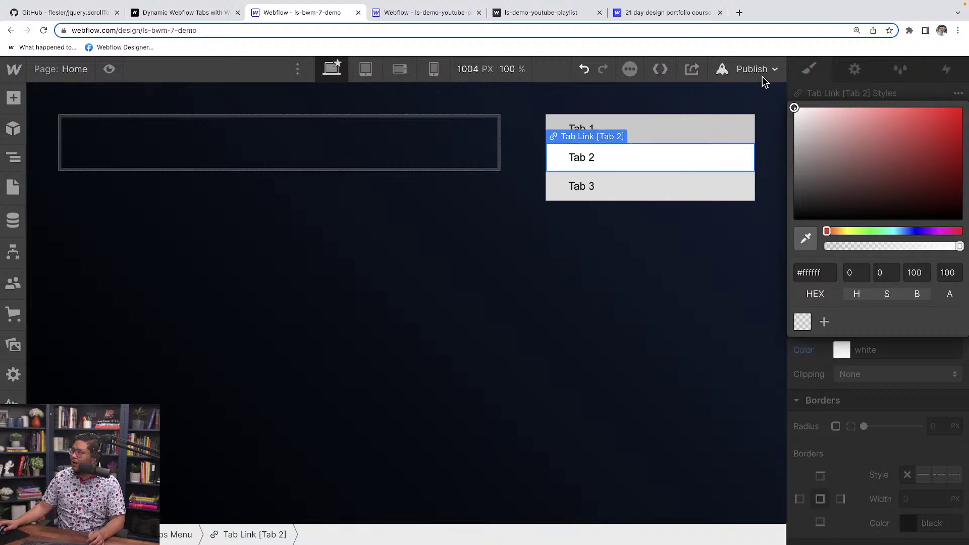
{"action": "left_click_drag", "start_coordinate": [953, 248], "coordinate": [866, 246]}
{"action": "left_click", "coordinate": [891, 384]}
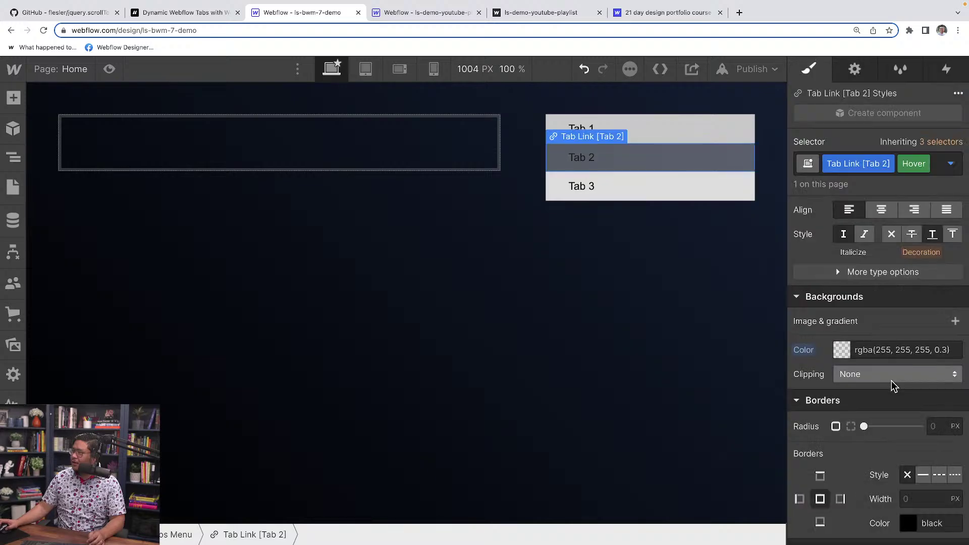
{"action": "left_click", "coordinate": [949, 167]}
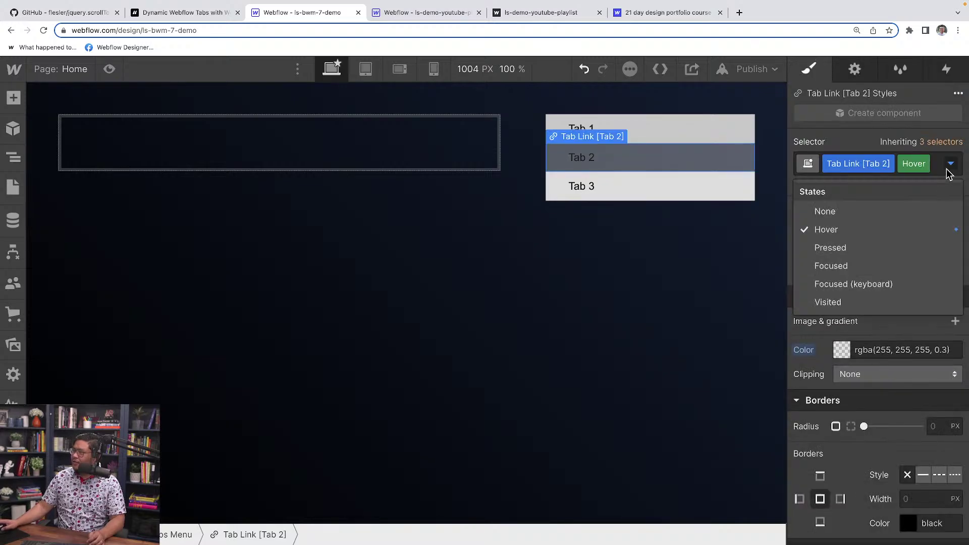
{"action": "left_click", "coordinate": [854, 211]}
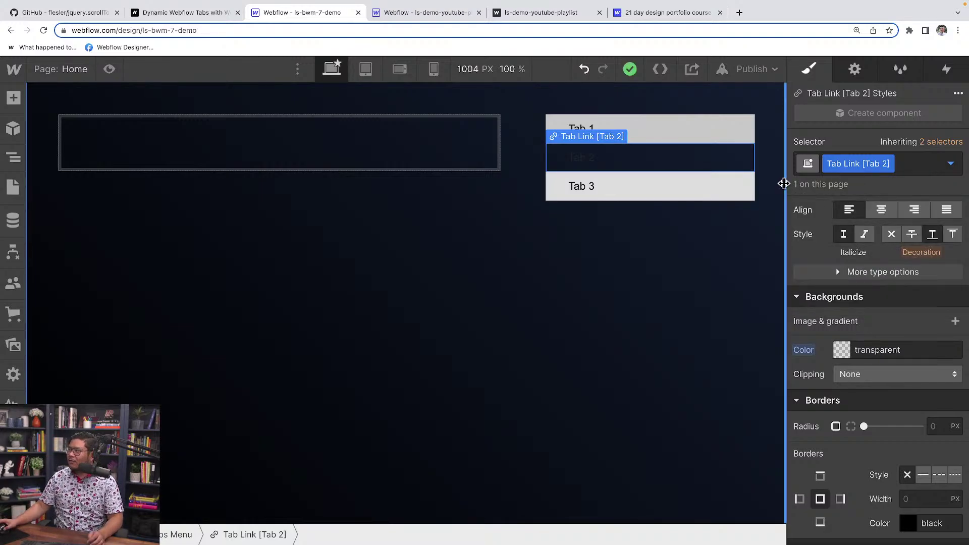
{"action": "left_click", "coordinate": [766, 168]}
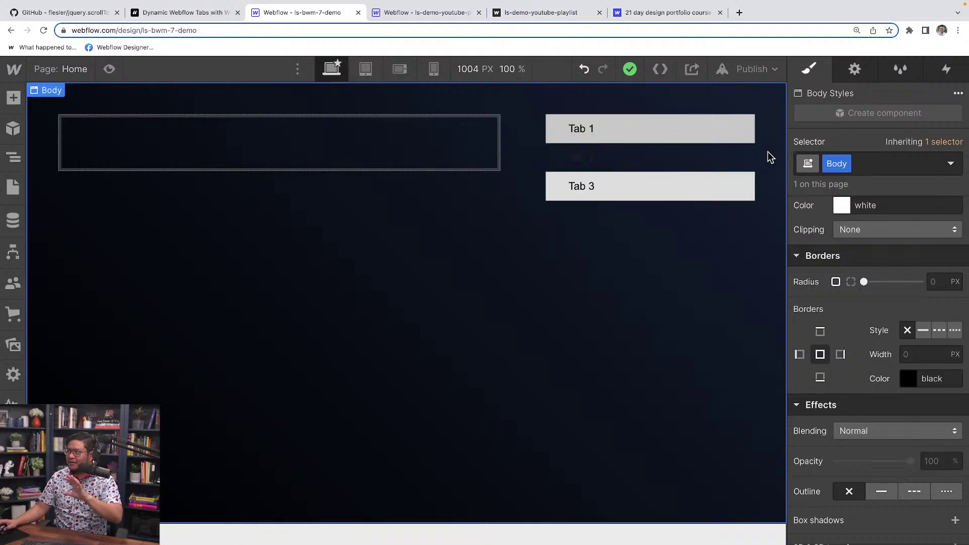
{"action": "left_click", "coordinate": [744, 158]}
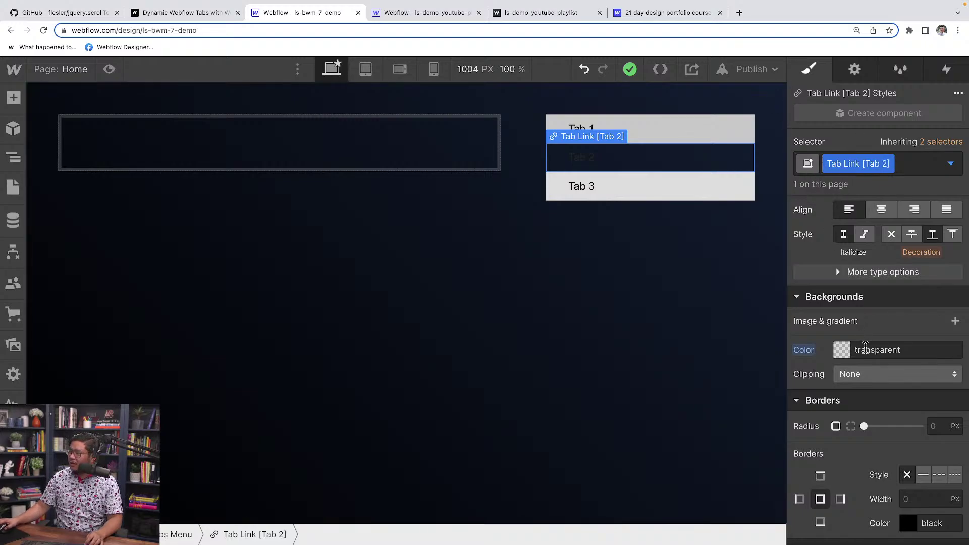
Step: Add a 200 ms Background Color transition to the default state of the Tab 2 link
{"action": "scroll", "coordinate": [865, 348], "scroll_direction": "down", "scroll_amount": 5}
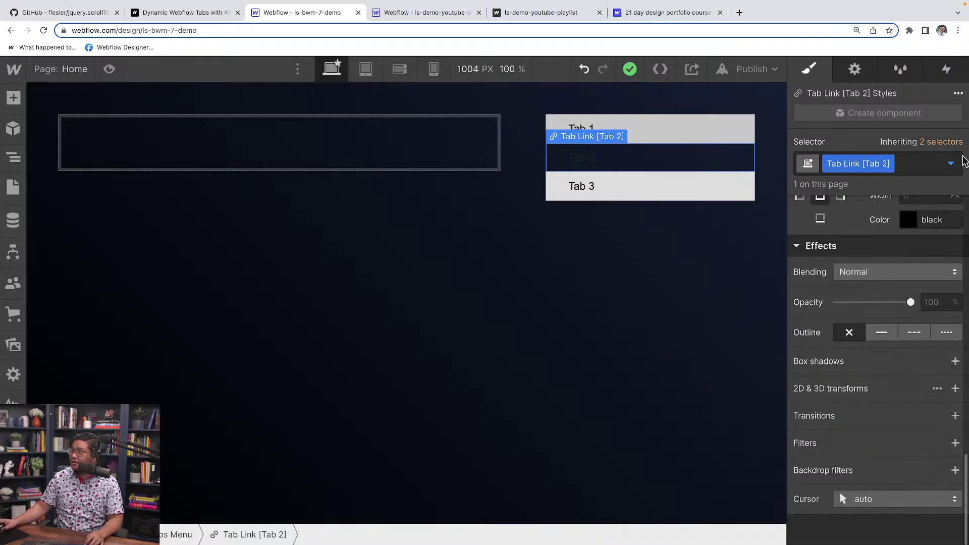
{"action": "left_click", "coordinate": [952, 163]}
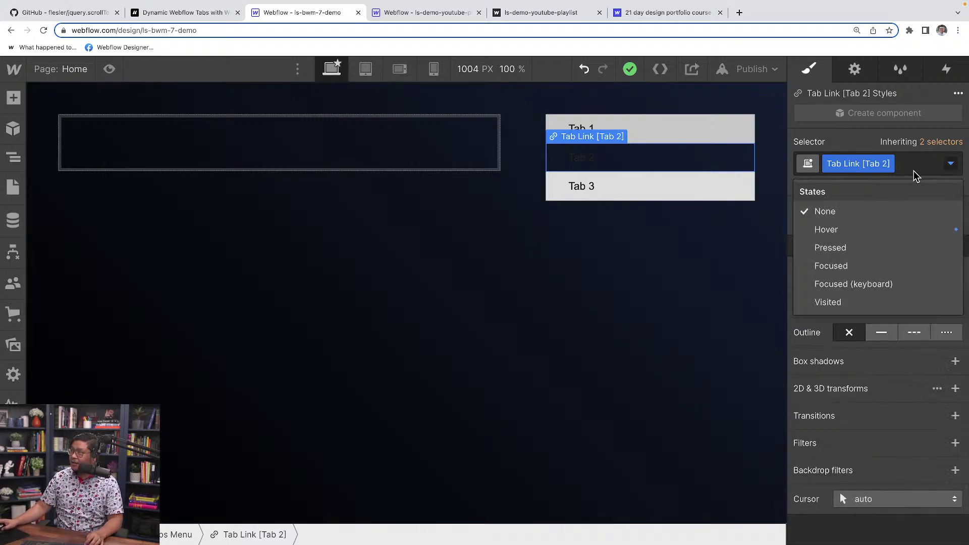
{"action": "left_click", "coordinate": [831, 212]}
{"action": "left_click", "coordinate": [955, 415]}
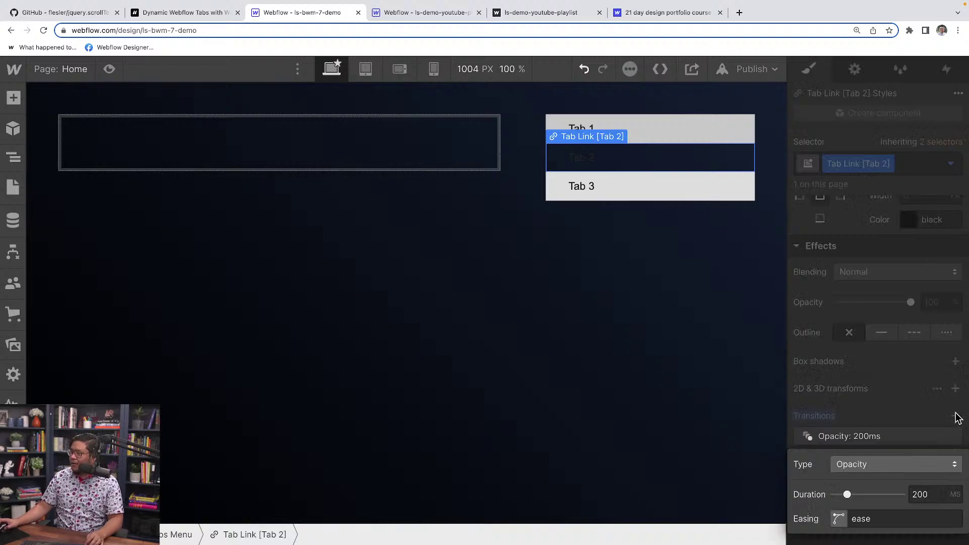
{"action": "left_click", "coordinate": [854, 466]}
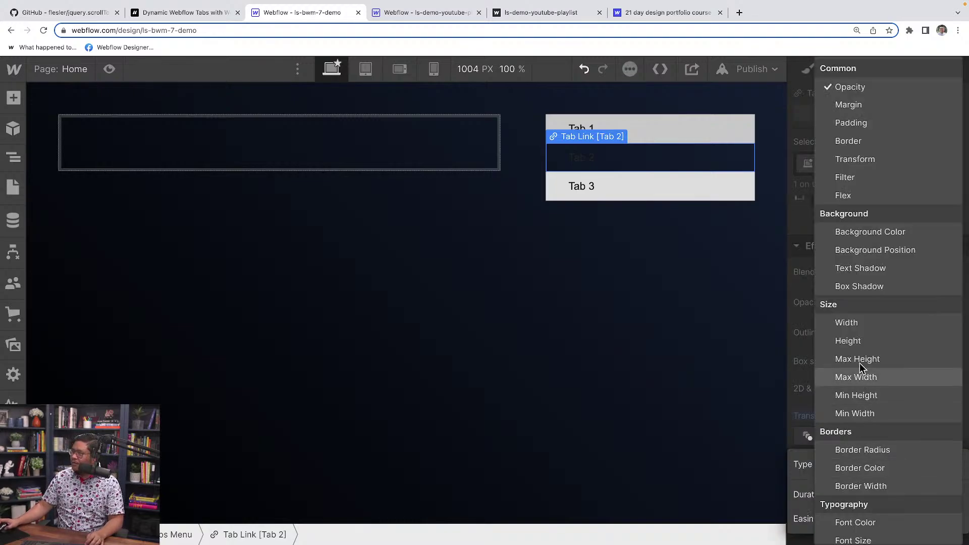
{"action": "left_click", "coordinate": [891, 232]}
{"action": "left_click", "coordinate": [913, 418]}
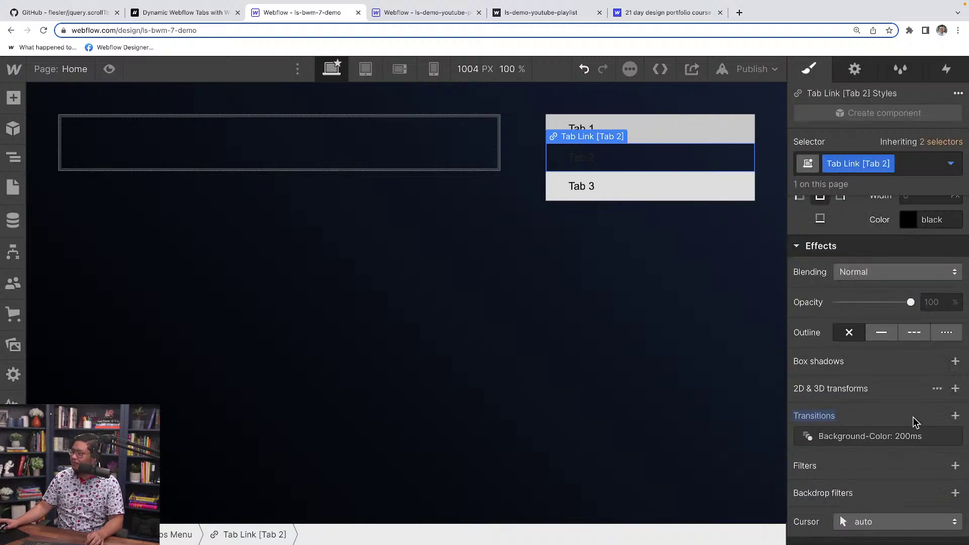
{"action": "left_click", "coordinate": [776, 185]}
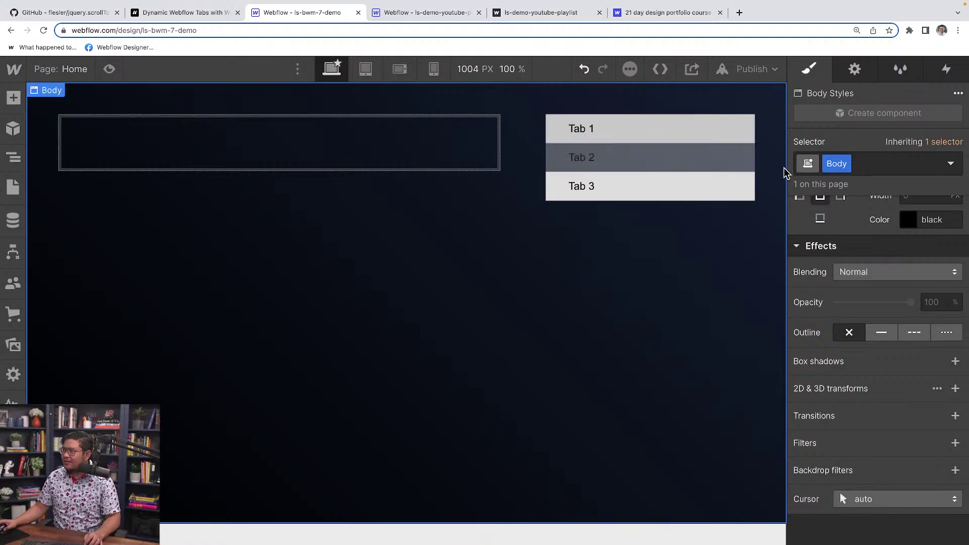
Step: Rename the Tab 2 link's class to Tab Link
{"action": "left_click", "coordinate": [732, 162]}
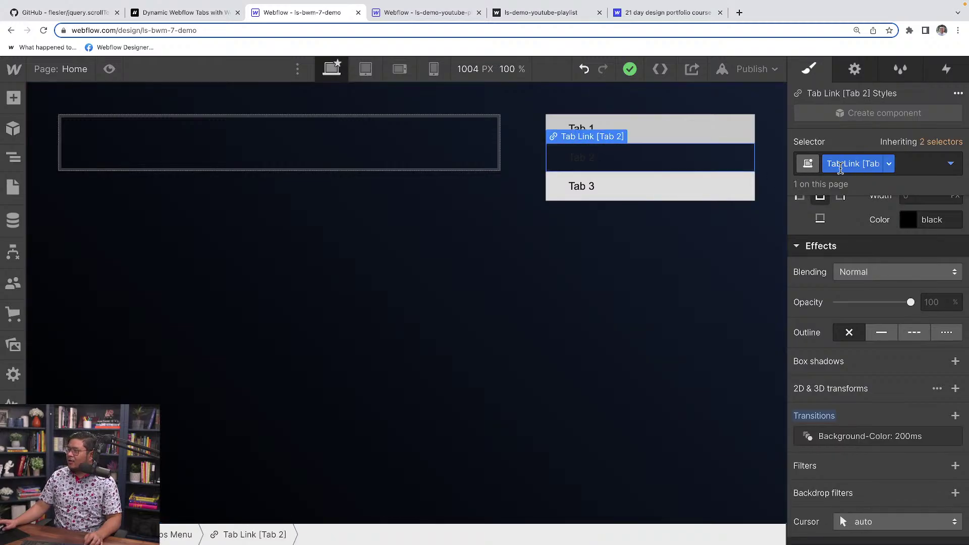
{"action": "left_click", "coordinate": [841, 164]}
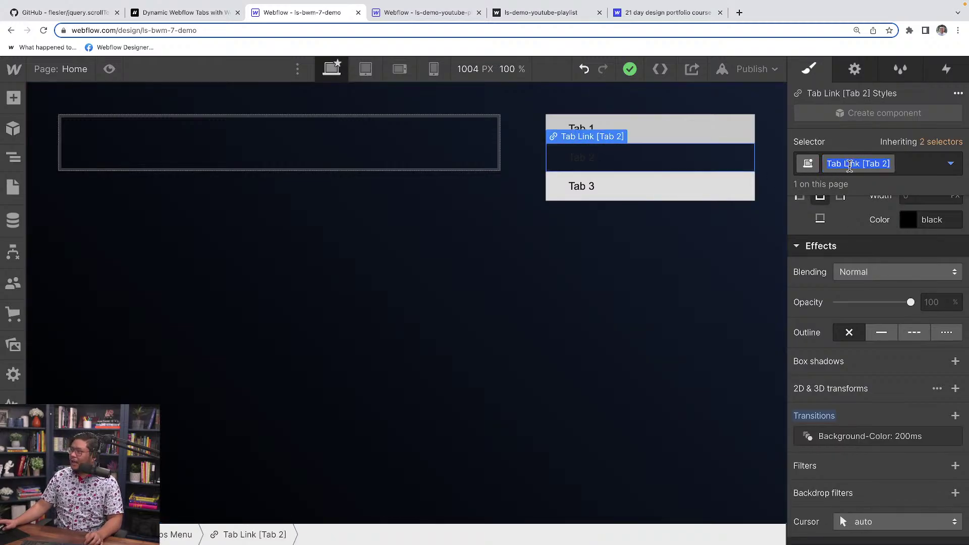
{"action": "type", "text": "t"}
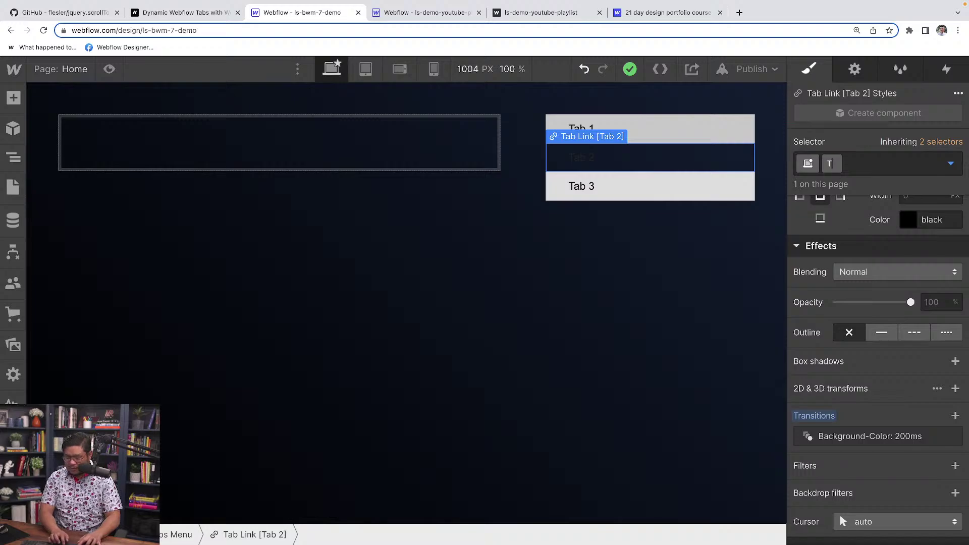
{"action": "type", "text": "ab Link"}
{"action": "key", "text": "Return"}
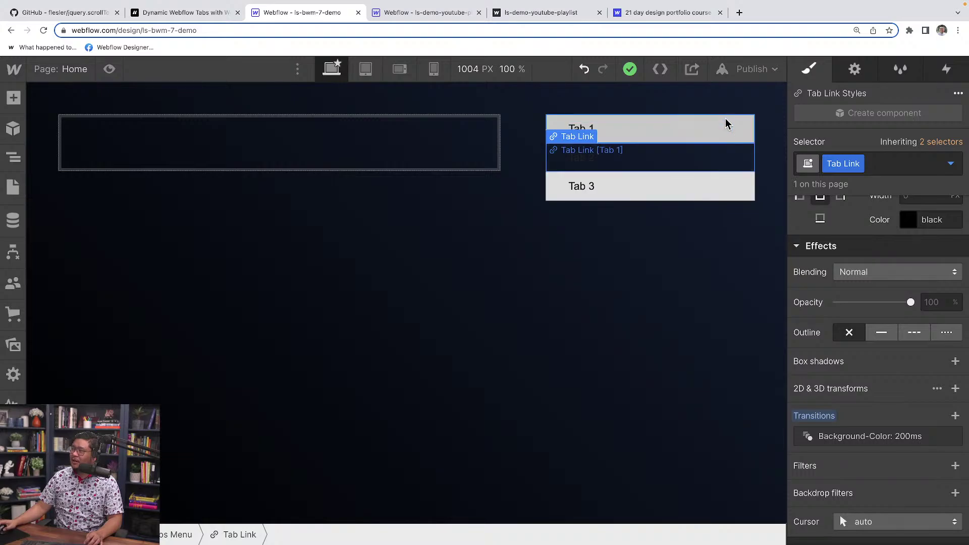
Step: Apply the existing Tab Link class to the Tab 3 and Tab 1 links
{"action": "key", "text": "Delete"}
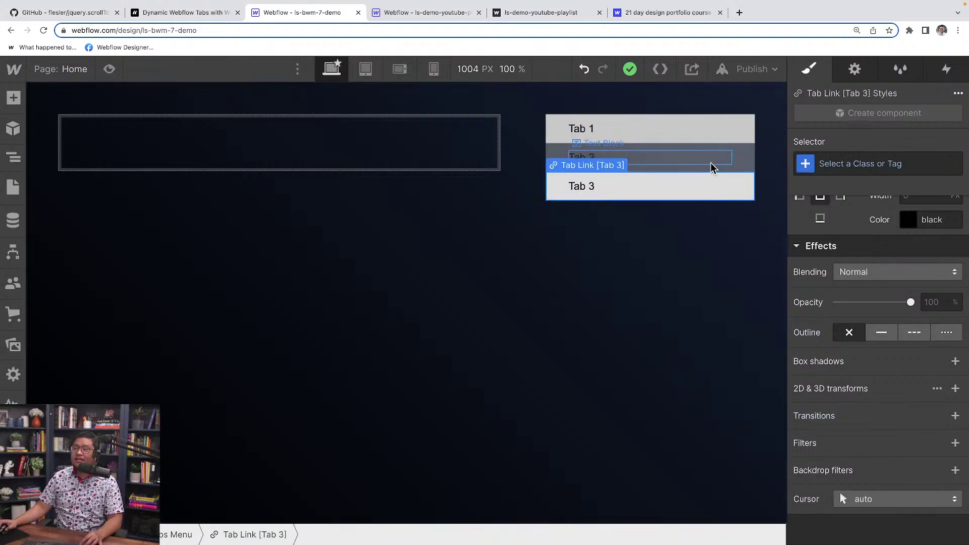
{"action": "left_click", "coordinate": [867, 165]}
{"action": "type", "text": "Tab Link"}
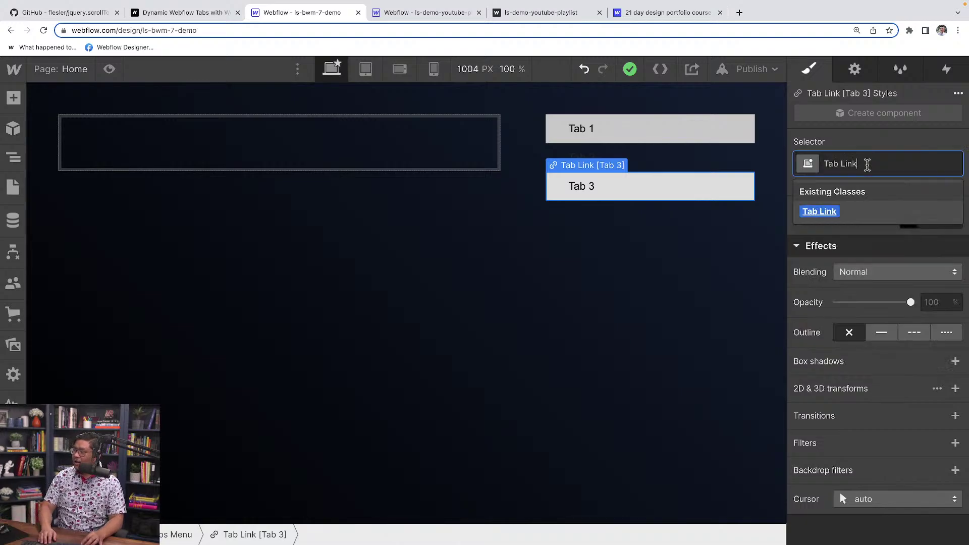
{"action": "key", "text": "Return"}
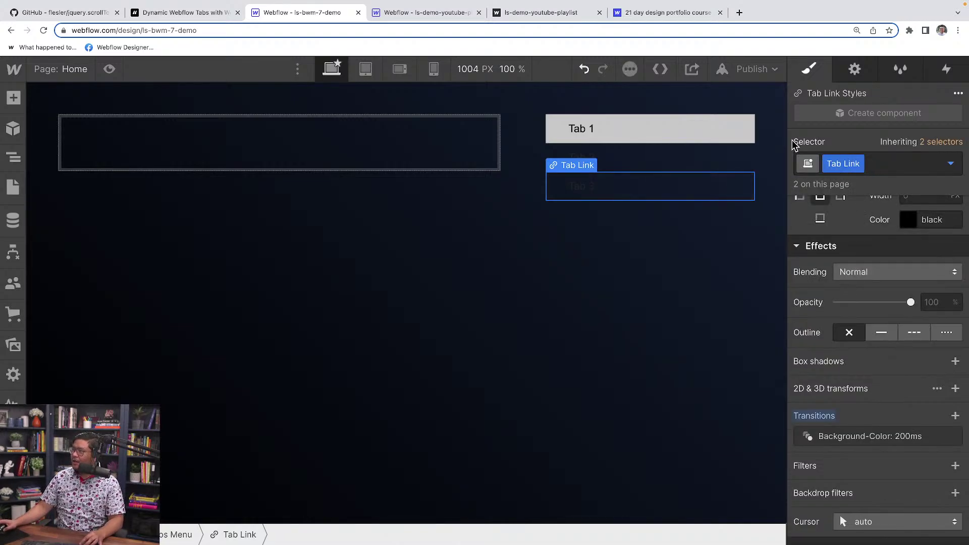
{"action": "left_click", "coordinate": [735, 140]}
{"action": "left_click", "coordinate": [824, 162]}
{"action": "type", "text": "Tab Link"}
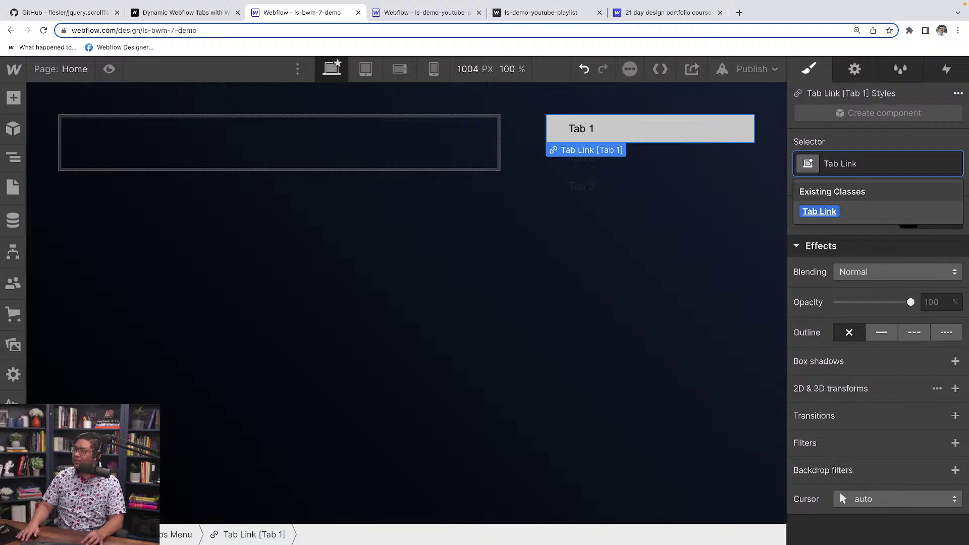
{"action": "key", "text": "Return"}
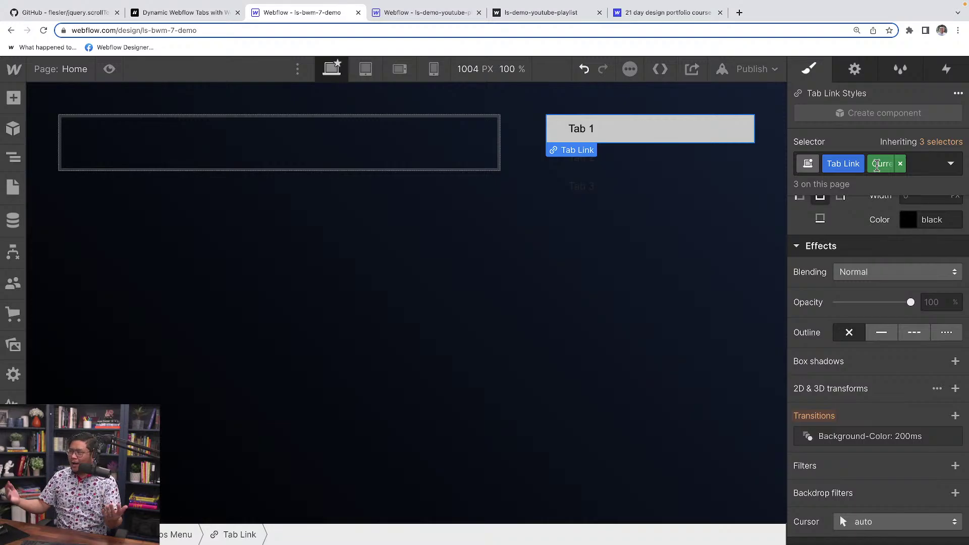
Step: Switch the active tab between Tab 1, Tab 2 and Tab 3 to examine the current-tab styling, ending on Tab 1
{"action": "left_click", "coordinate": [852, 70]}
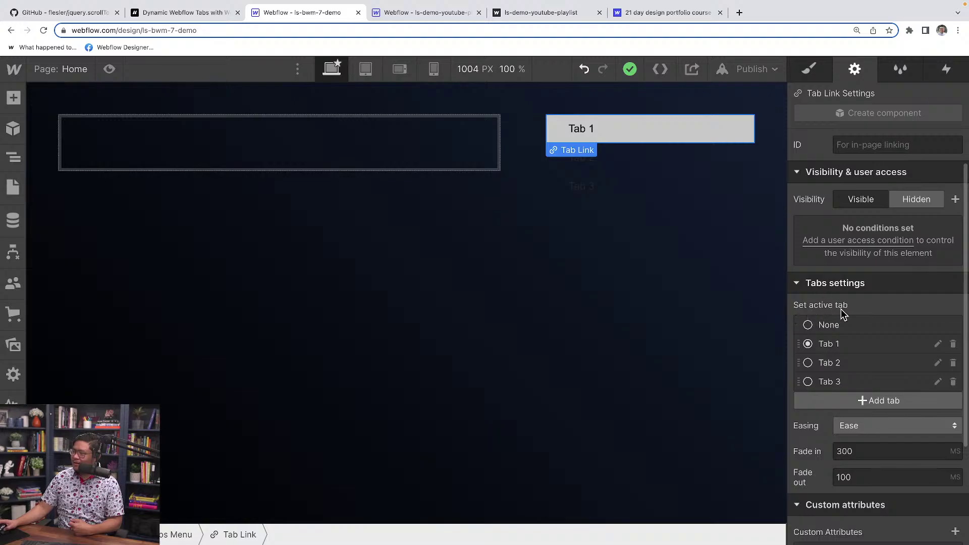
{"action": "left_click", "coordinate": [836, 364]}
{"action": "left_click", "coordinate": [832, 382]}
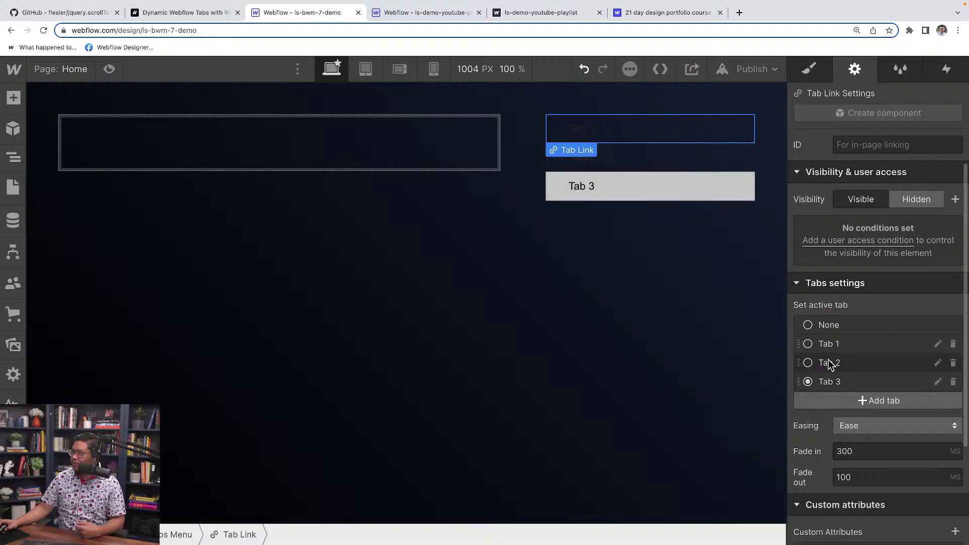
{"action": "left_click", "coordinate": [829, 362]}
{"action": "left_click", "coordinate": [829, 344]}
{"action": "left_click", "coordinate": [831, 382]}
{"action": "left_click", "coordinate": [830, 363]}
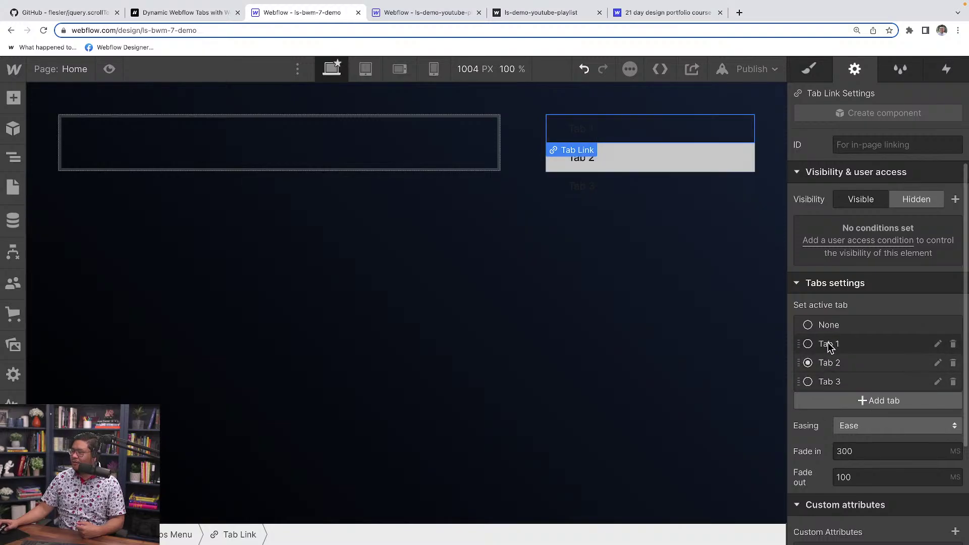
{"action": "left_click", "coordinate": [829, 344]}
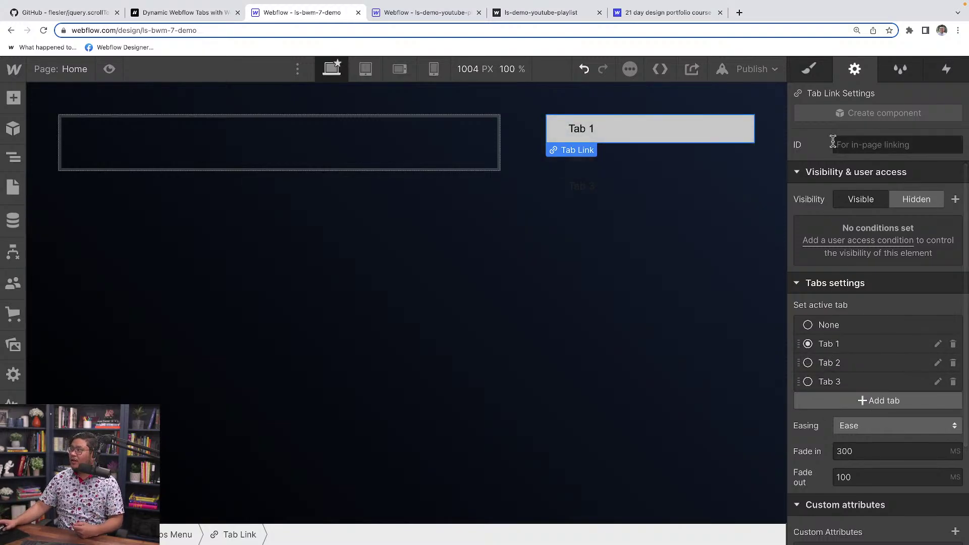
Step: Set the background colour of the Tab Link's Current state to blue #394f96
{"action": "left_click", "coordinate": [814, 66]}
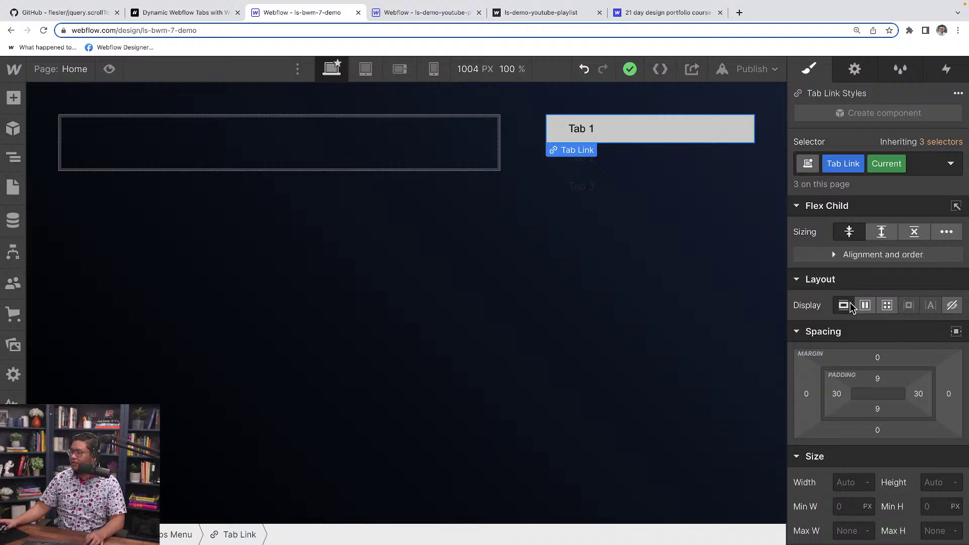
{"action": "scroll", "coordinate": [846, 350], "scroll_direction": "down", "scroll_amount": 10}
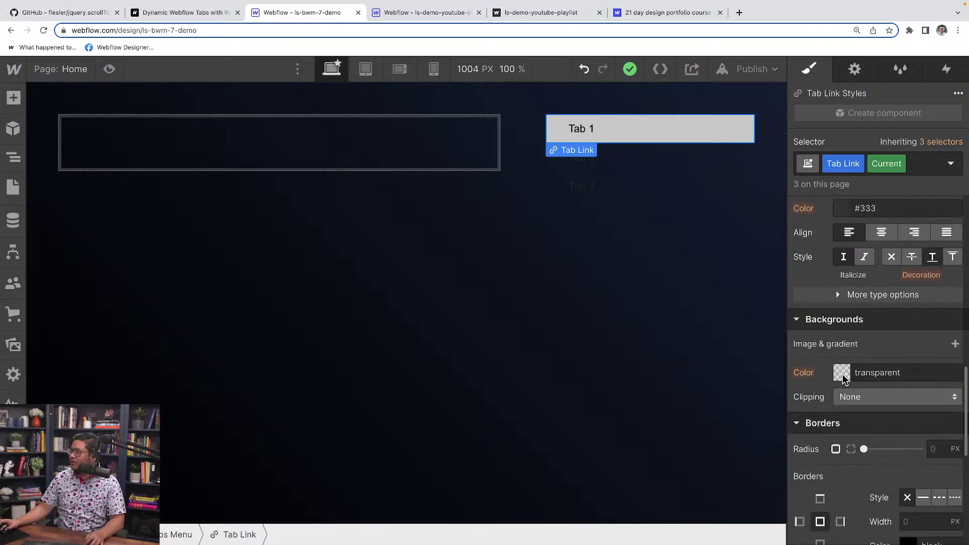
{"action": "left_click", "coordinate": [842, 374]}
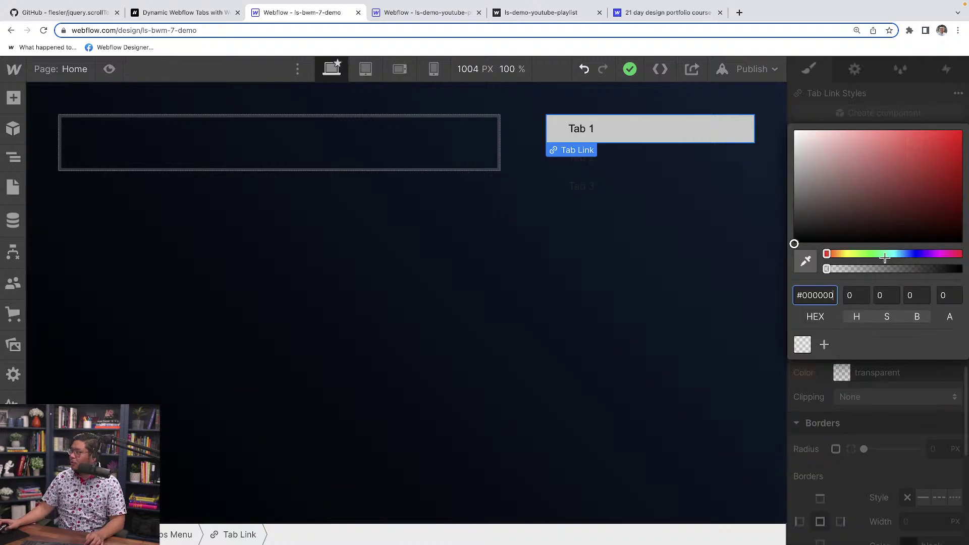
{"action": "left_click_drag", "start_coordinate": [884, 258], "coordinate": [911, 254]}
{"action": "mouse_move", "coordinate": [898, 190]}
{"action": "left_mouse_down"}
{"action": "mouse_move", "coordinate": [926, 130]}
{"action": "mouse_move", "coordinate": [902, 27]}
{"action": "mouse_move", "coordinate": [898, 208]}
{"action": "mouse_move", "coordinate": [899, 177]}
{"action": "left_mouse_up"}
{"action": "left_click", "coordinate": [911, 102]}
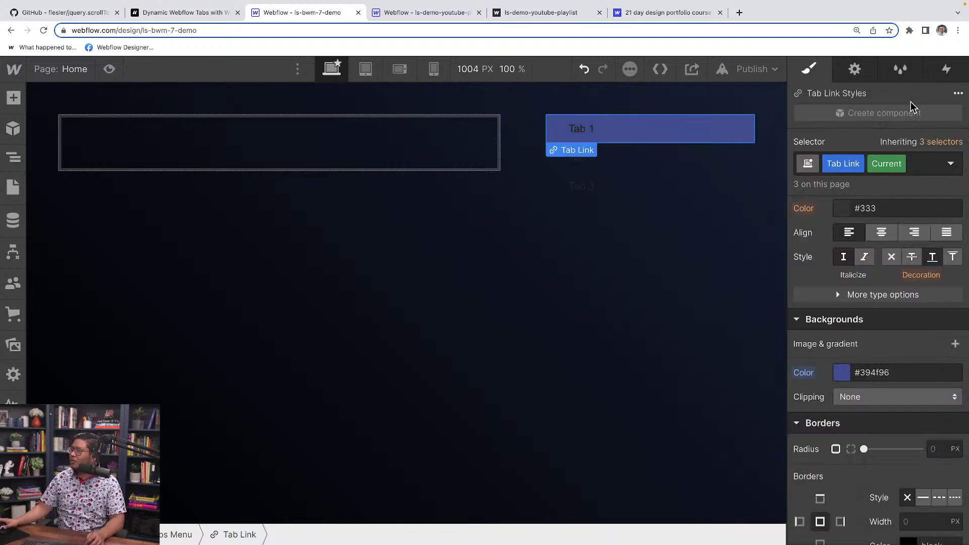
{"action": "left_click", "coordinate": [653, 255]}
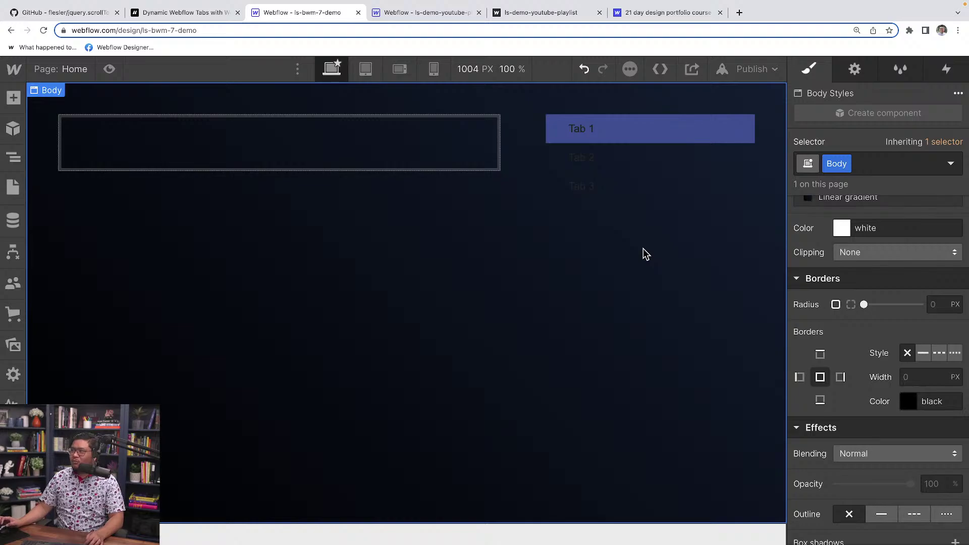
Step: Examine the scrolling tab menu and its border on the published demo playlist page, and return to the Designer
{"action": "left_click", "coordinate": [624, 146]}
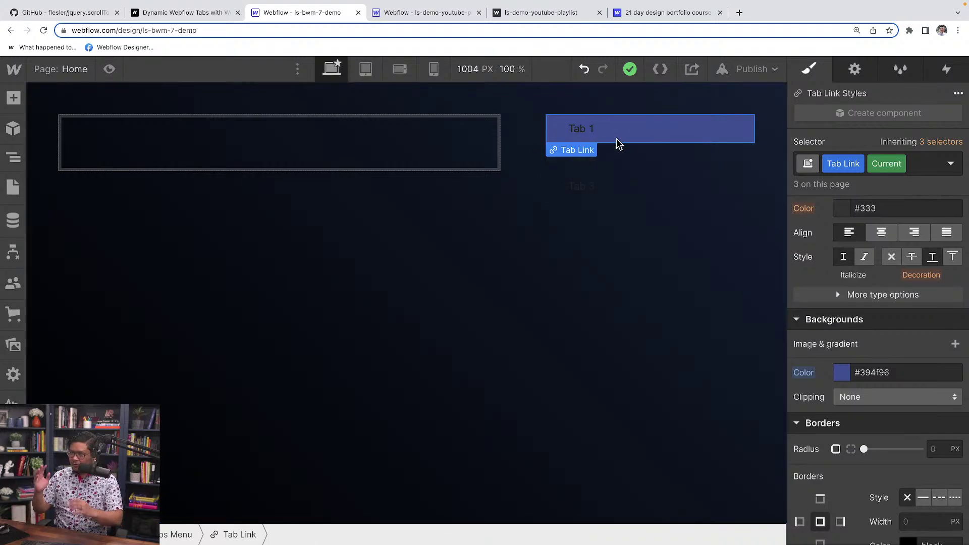
{"action": "left_click", "coordinate": [556, 11]}
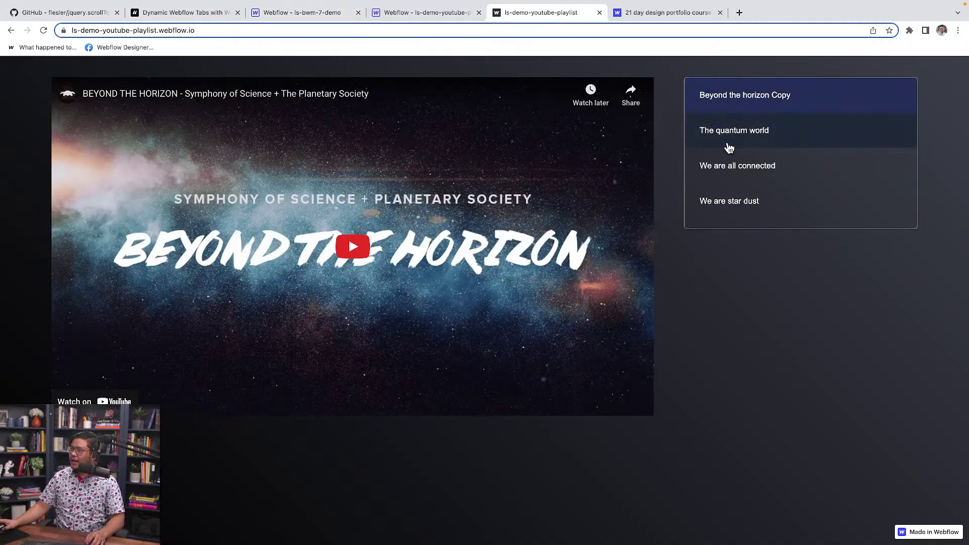
{"action": "scroll", "coordinate": [729, 147], "scroll_direction": "up", "scroll_amount": 4}
{"action": "scroll", "coordinate": [729, 147], "scroll_direction": "down", "scroll_amount": 5}
{"action": "scroll", "coordinate": [729, 147], "scroll_direction": "up", "scroll_amount": 5}
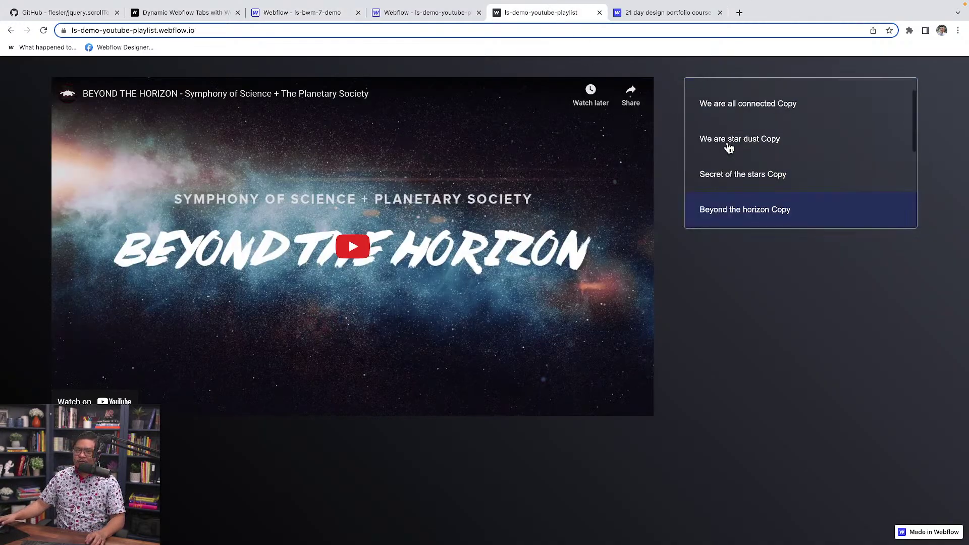
{"action": "scroll", "coordinate": [729, 147], "scroll_direction": "down", "scroll_amount": 5}
{"action": "scroll", "coordinate": [729, 147], "scroll_direction": "up", "scroll_amount": 5}
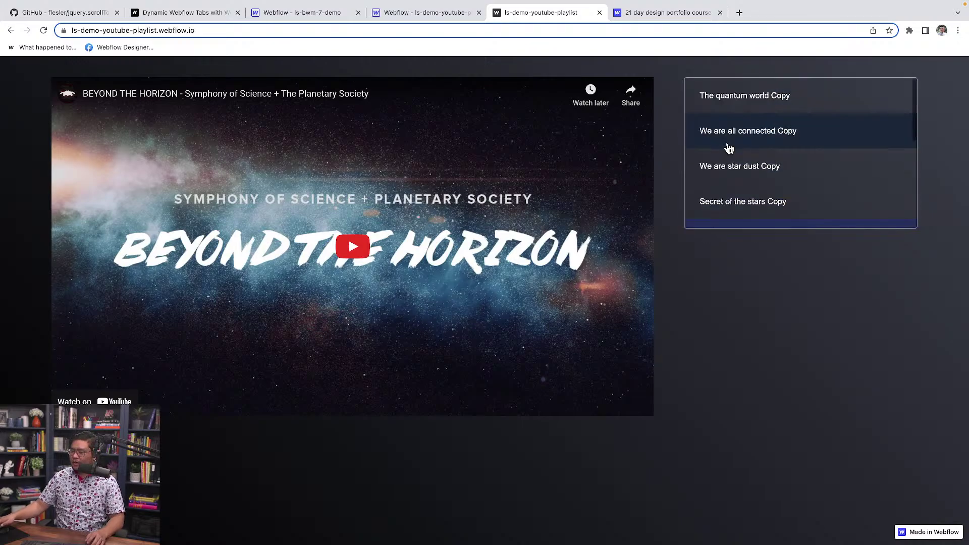
{"action": "scroll", "coordinate": [729, 147], "scroll_direction": "down", "scroll_amount": 4}
{"action": "scroll", "coordinate": [729, 147], "scroll_direction": "up", "scroll_amount": 4}
{"action": "left_click", "coordinate": [316, 10]}
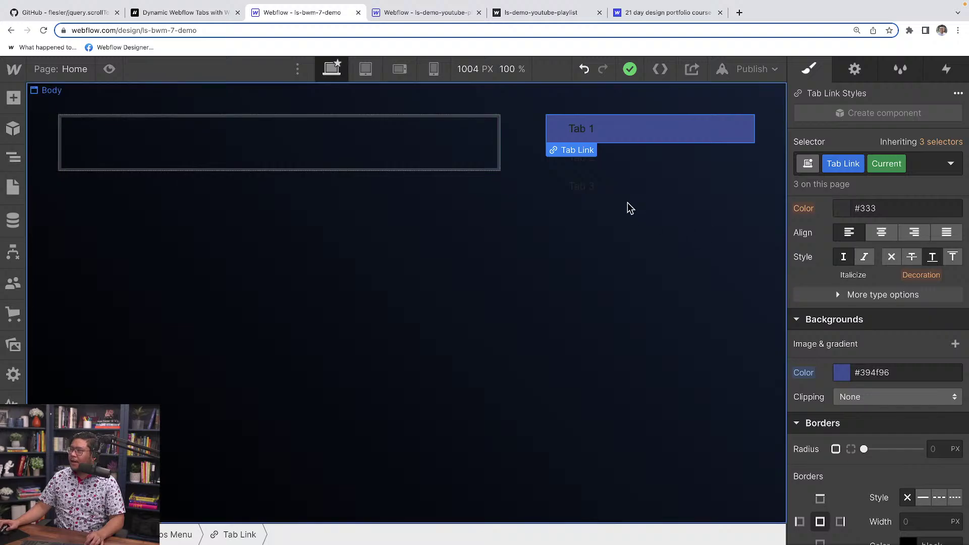
Step: Give the Tabs Menu a solid 1 px border in grey #797979
{"action": "left_click", "coordinate": [628, 189]}
{"action": "left_click", "coordinate": [20, 156]}
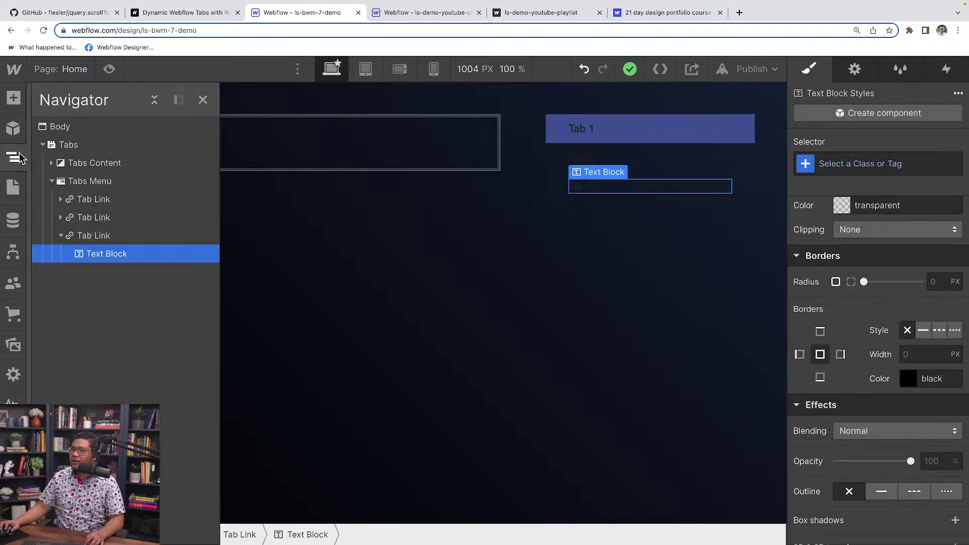
{"action": "left_click", "coordinate": [115, 183]}
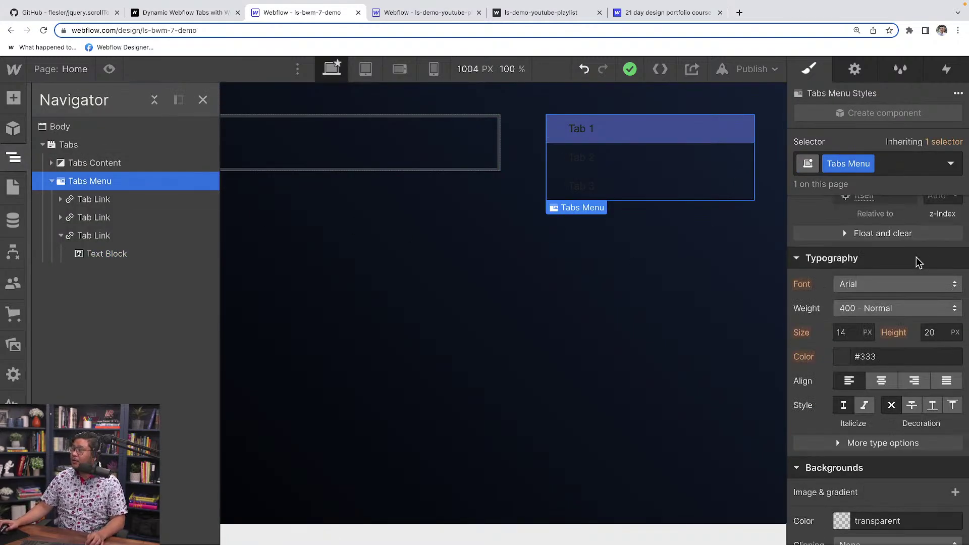
{"action": "scroll", "coordinate": [887, 487], "scroll_direction": "down", "scroll_amount": 7}
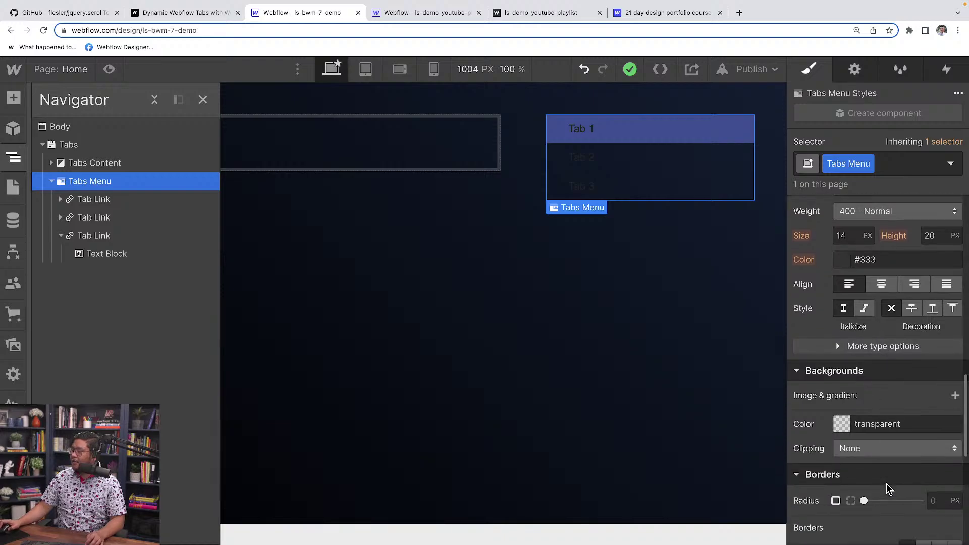
{"action": "scroll", "coordinate": [858, 298], "scroll_direction": "up", "scroll_amount": 1}
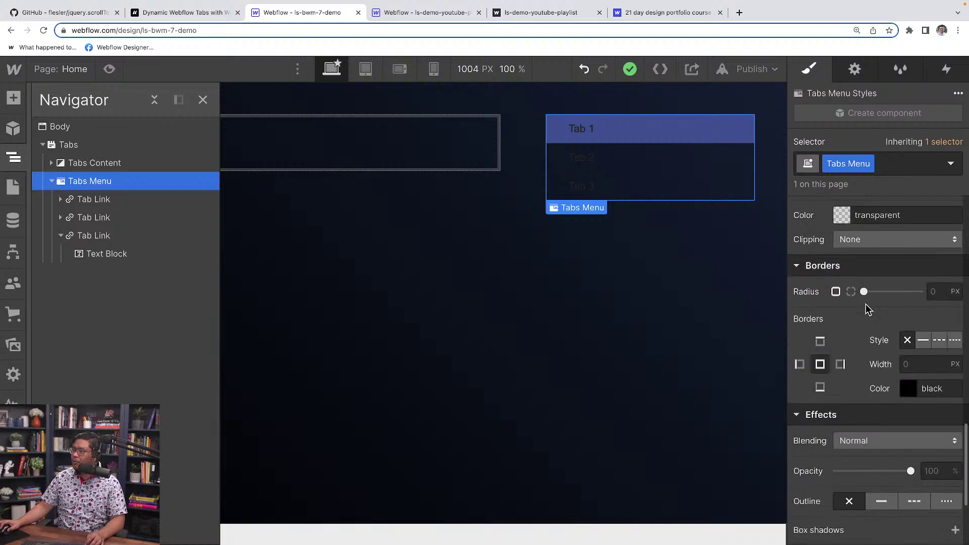
{"action": "left_click", "coordinate": [922, 340]}
{"action": "left_click", "coordinate": [225, 113]}
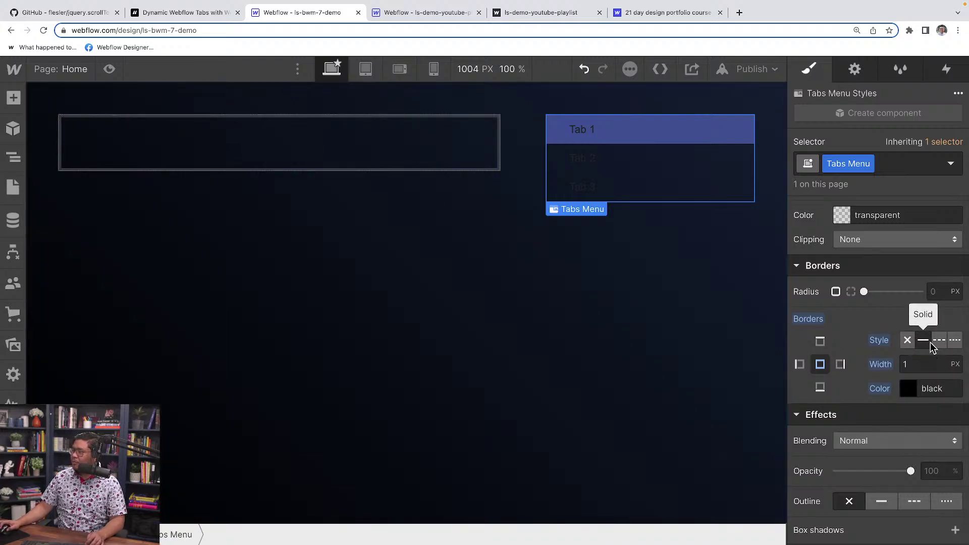
{"action": "left_click", "coordinate": [915, 387]}
{"action": "left_click_drag", "start_coordinate": [822, 241], "coordinate": [776, 206]}
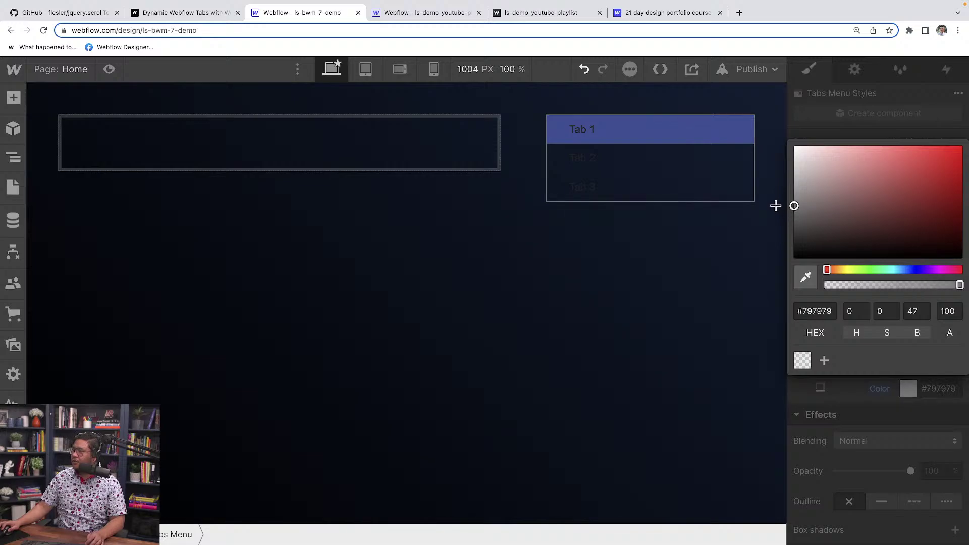
Step: Round all corners of the Tabs Menu with a small border radius and check them in preview
{"action": "left_click", "coordinate": [819, 128]}
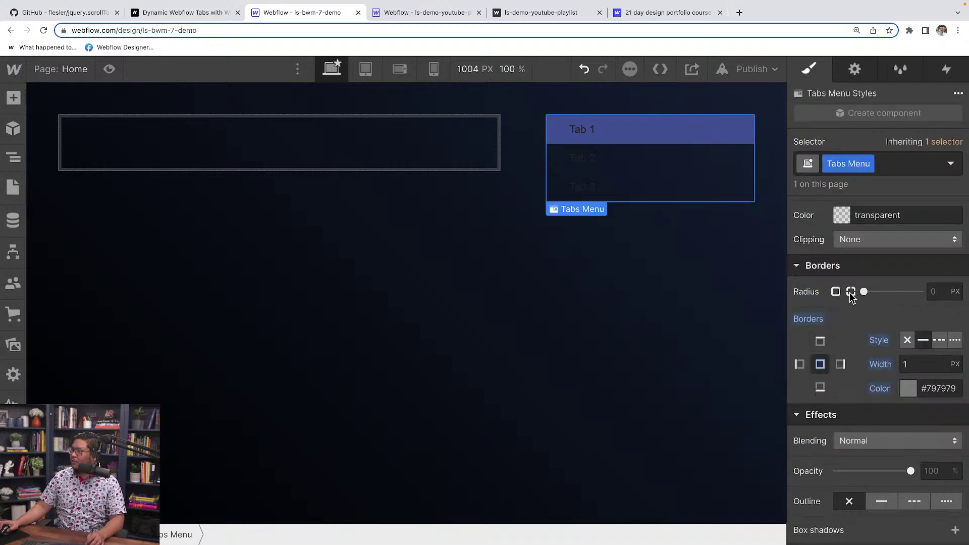
{"action": "left_click_drag", "start_coordinate": [864, 292], "coordinate": [887, 292]}
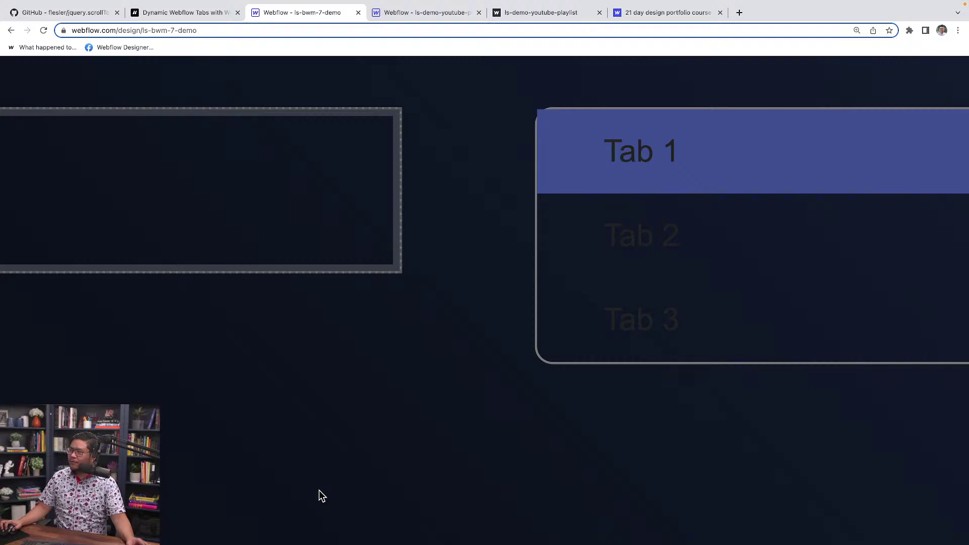
{"action": "key", "text": "super+shift+p"}
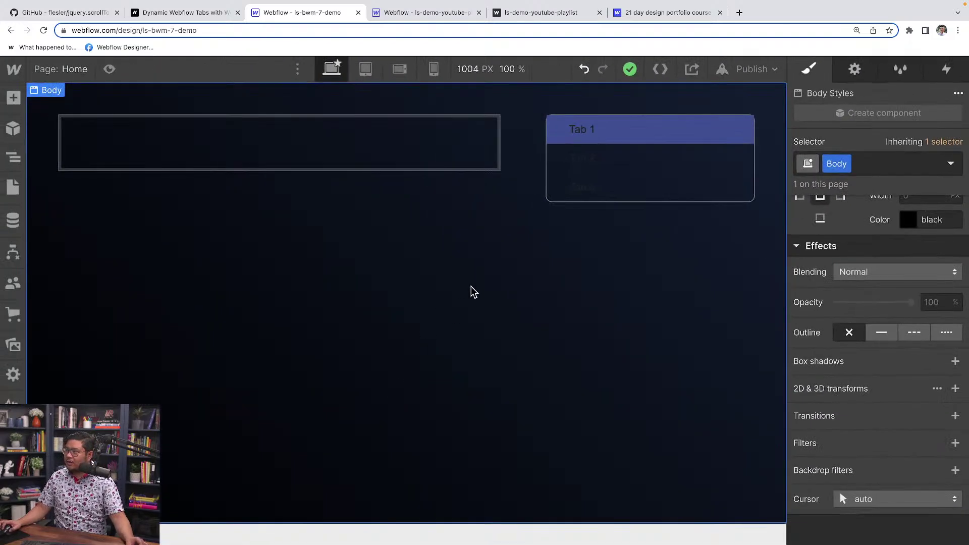
Step: Set the Tabs Menu's overflow to hidden so the tab links are clipped at the rounded corners
{"action": "left_click", "coordinate": [559, 200]}
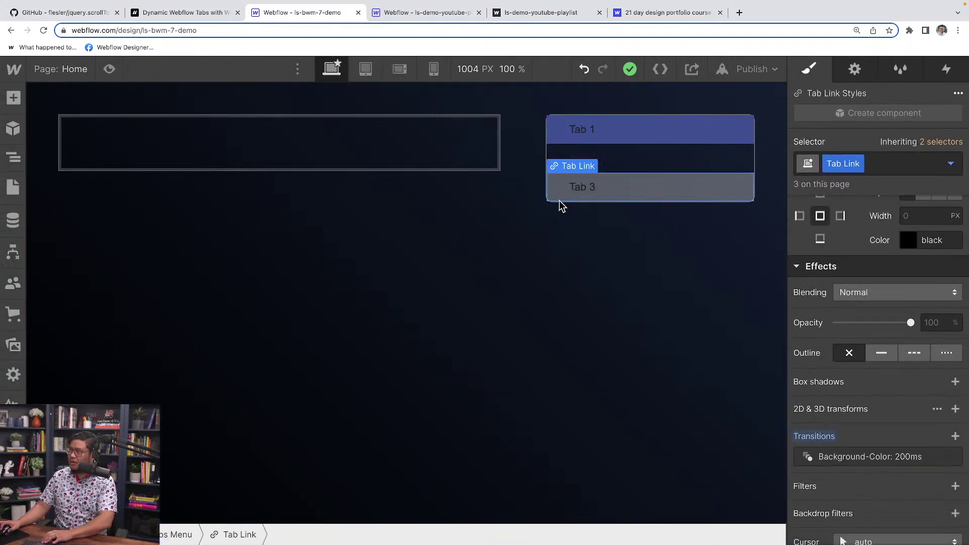
{"action": "left_click", "coordinate": [754, 201]}
{"action": "scroll", "coordinate": [864, 347], "scroll_direction": "up", "scroll_amount": 8}
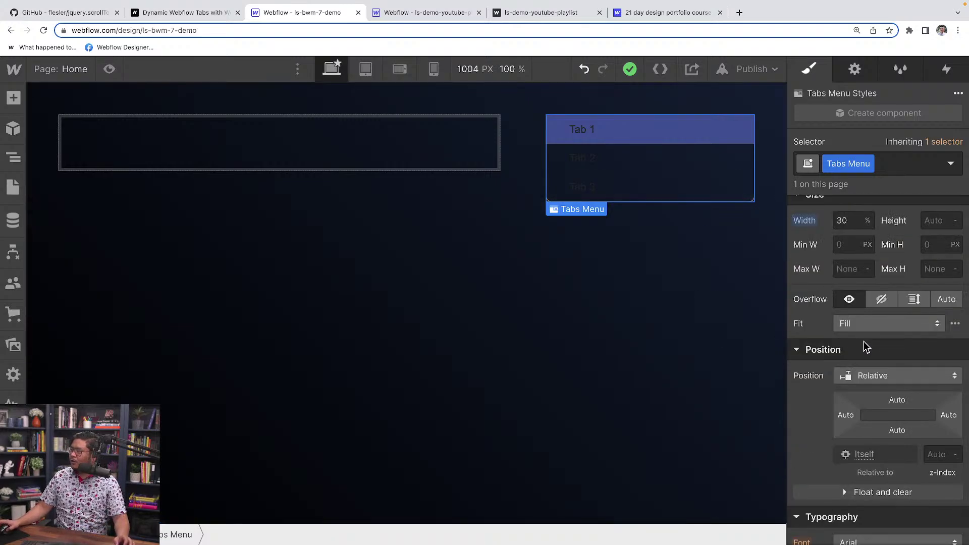
{"action": "left_click", "coordinate": [882, 301]}
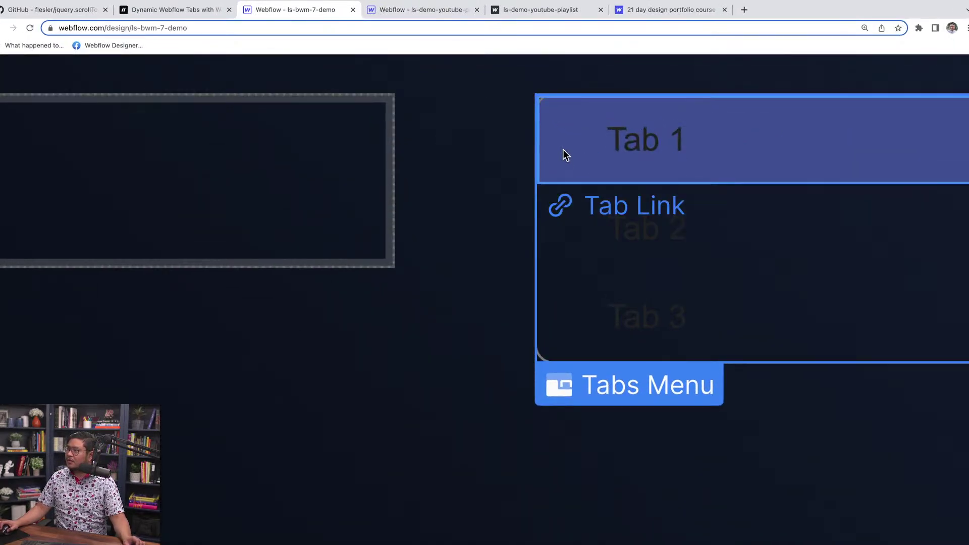
{"action": "left_click", "coordinate": [456, 143]}
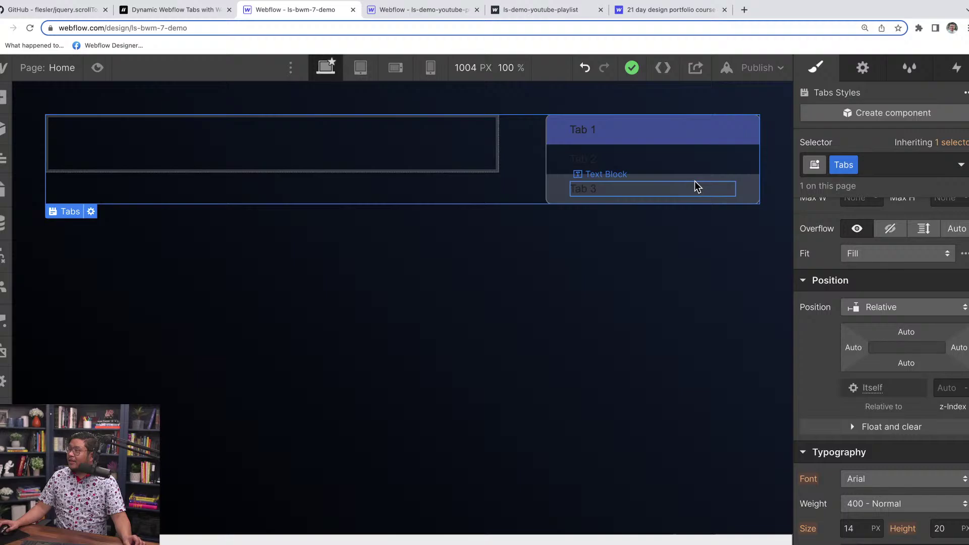
{"action": "left_click", "coordinate": [626, 196]}
{"action": "left_click", "coordinate": [626, 200]}
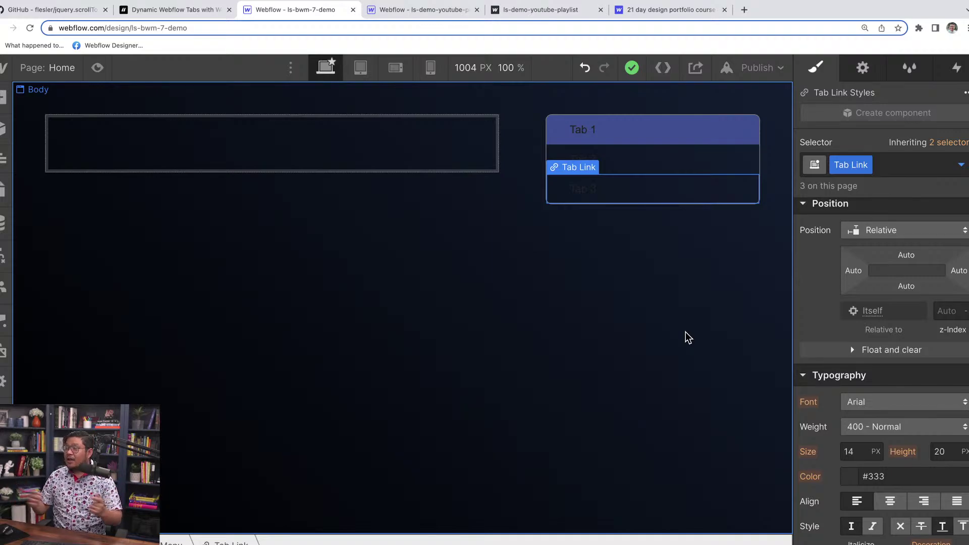
Step: Set the Tabs Menu's overflow to Auto
{"action": "scroll", "coordinate": [848, 313], "scroll_direction": "up", "scroll_amount": 3}
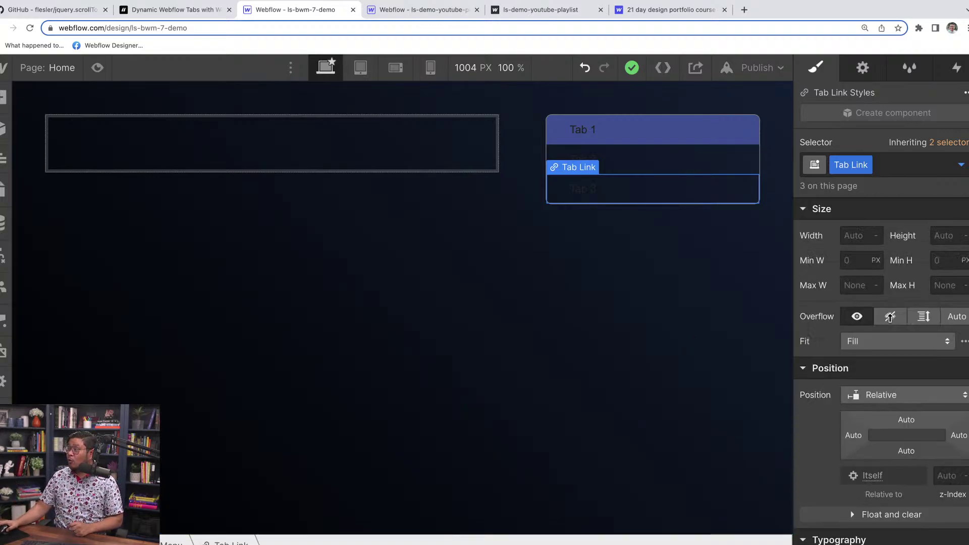
{"action": "scroll", "coordinate": [890, 322], "scroll_direction": "up", "scroll_amount": 2}
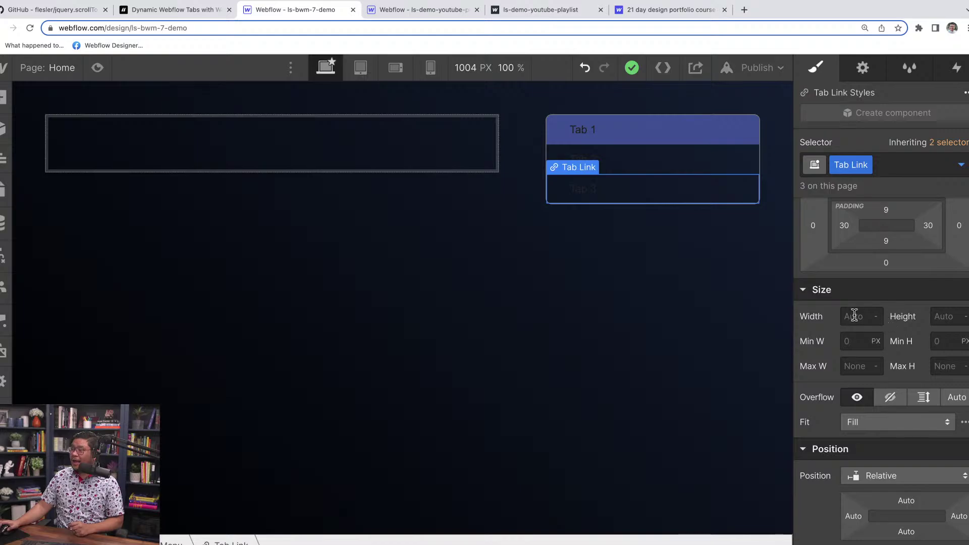
{"action": "left_click", "coordinate": [639, 212]}
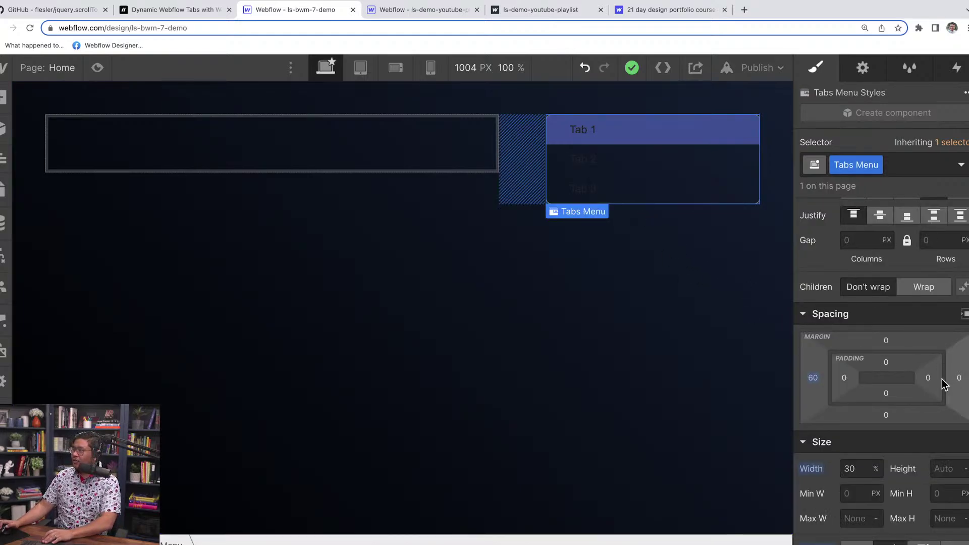
{"action": "scroll", "coordinate": [891, 411], "scroll_direction": "down", "scroll_amount": 2}
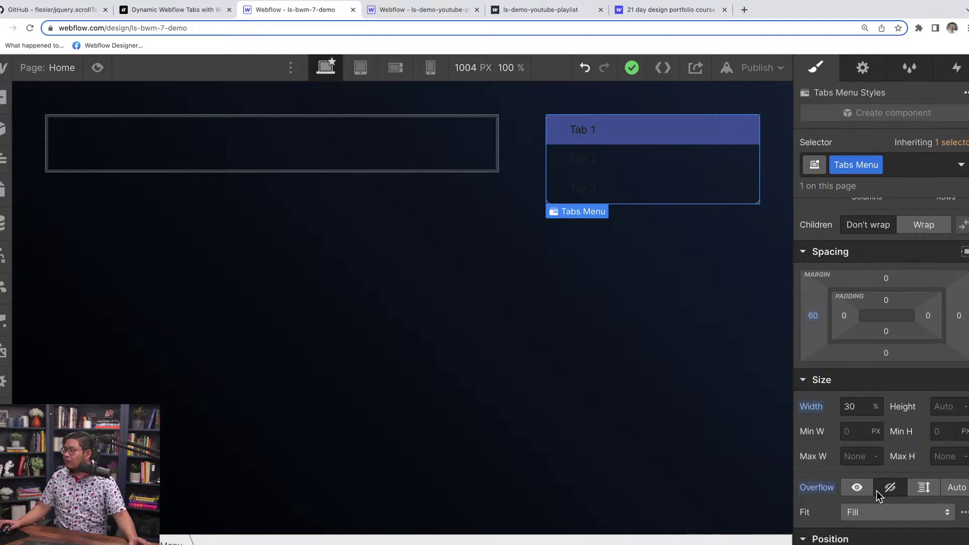
{"action": "scroll", "coordinate": [877, 491], "scroll_direction": "down", "scroll_amount": 5}
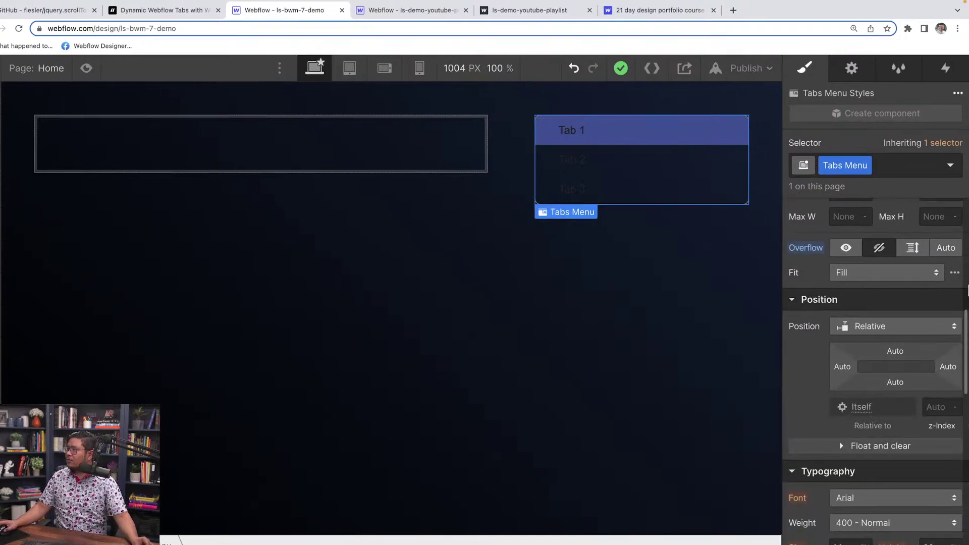
{"action": "left_click", "coordinate": [946, 248]}
{"action": "scroll", "coordinate": [913, 280], "scroll_direction": "up", "scroll_amount": 2}
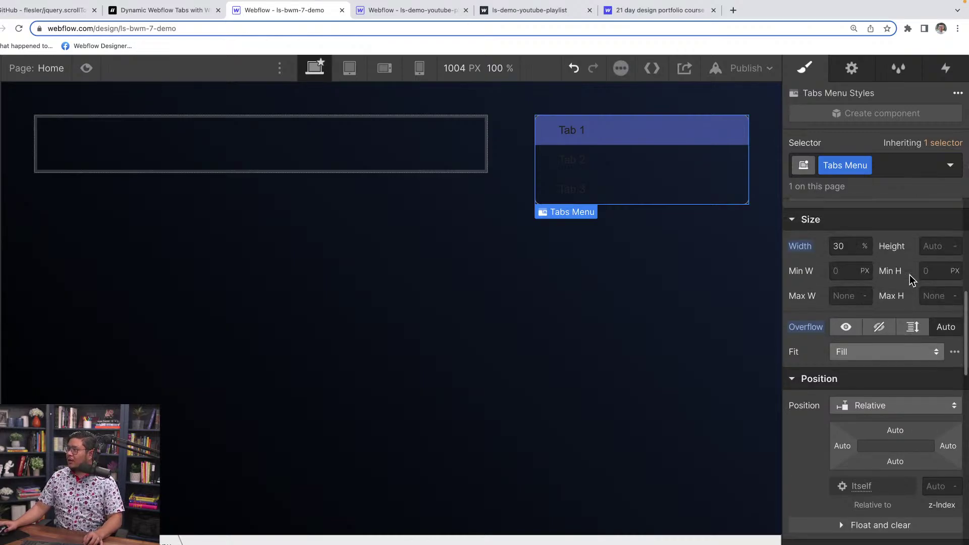
Step: Set the Tabs Menu's height to 260 px and check the page in preview
{"action": "left_click", "coordinate": [934, 244]}
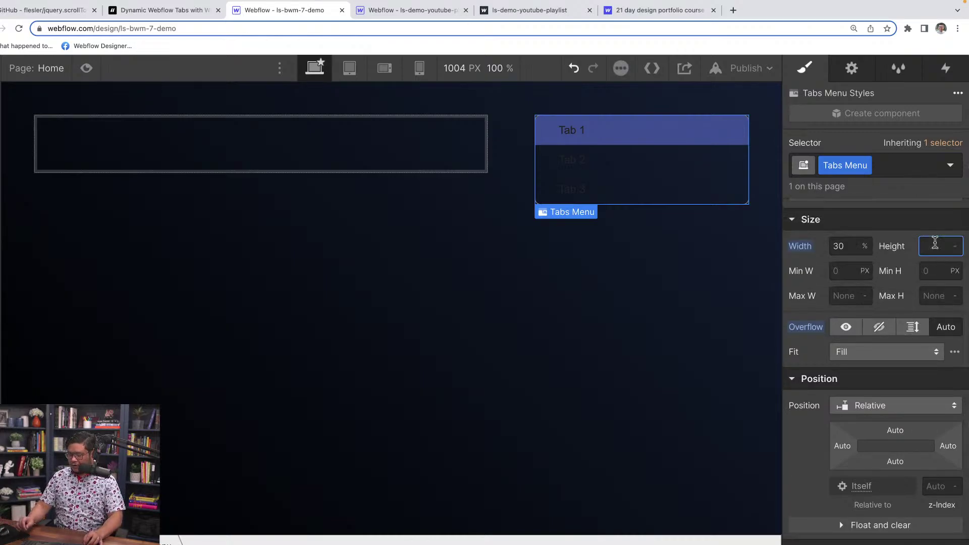
{"action": "type", "text": "300"}
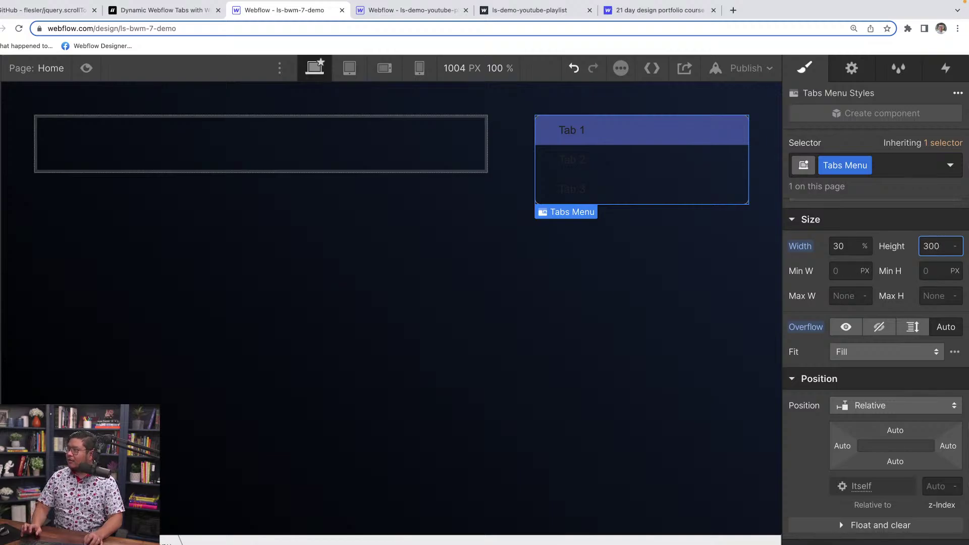
{"action": "key", "text": "Return"}
{"action": "key", "text": "shift+Down"}
{"action": "key", "text": "shift+Down"}
{"action": "key", "text": "shift+Down"}
{"action": "key", "text": "shift+Down"}
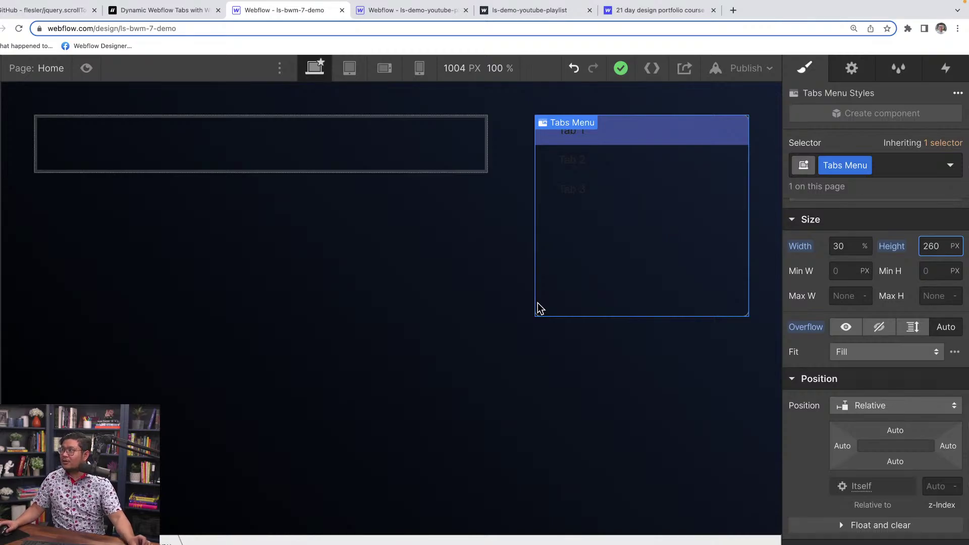
{"action": "left_click", "coordinate": [244, 469]}
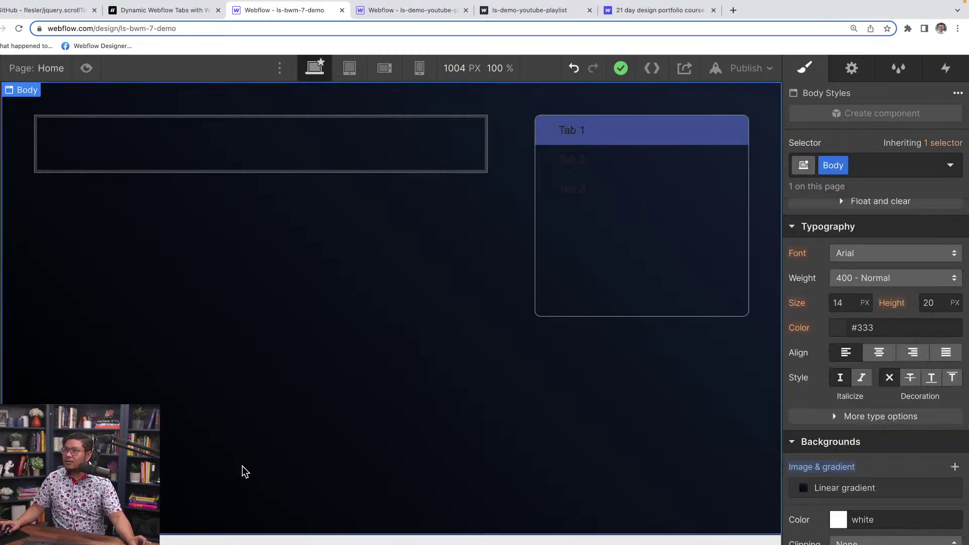
{"action": "left_click", "coordinate": [87, 68]}
{"action": "left_click", "coordinate": [86, 68]}
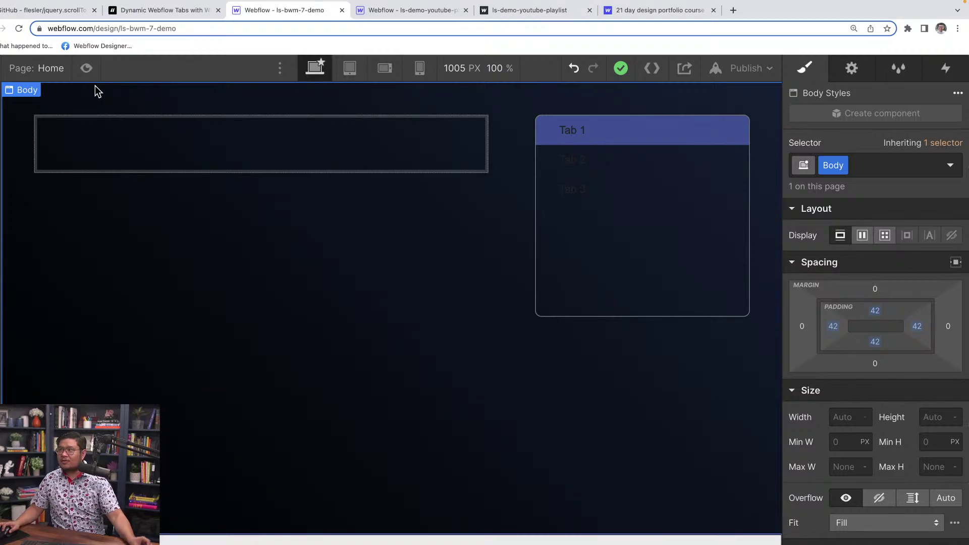
{"action": "left_click", "coordinate": [621, 210]}
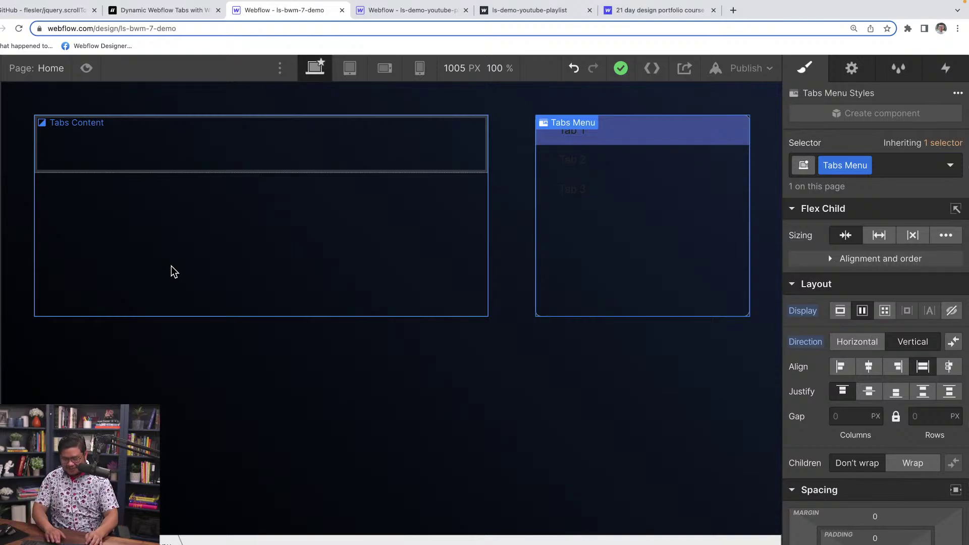
{"action": "key", "text": "super+minus"}
{"action": "key", "text": "super+equal"}
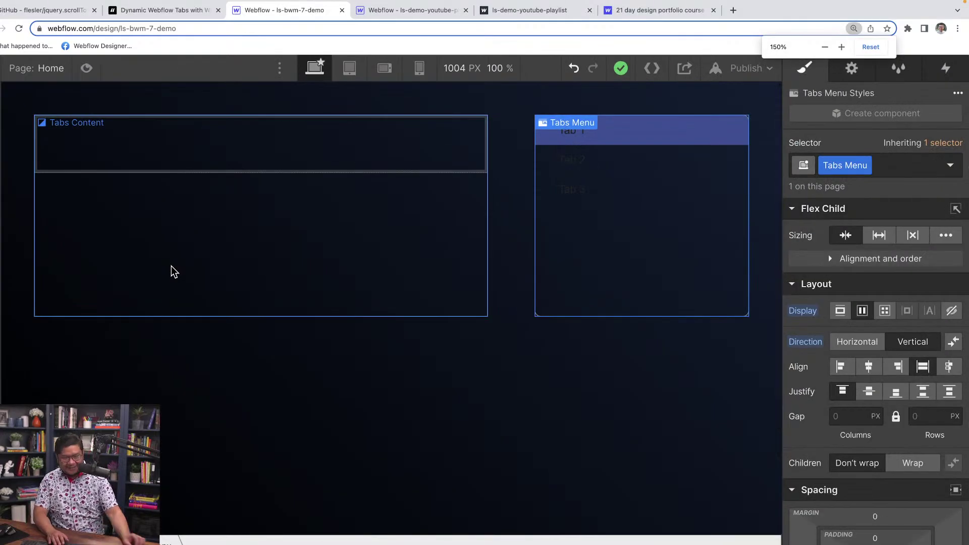
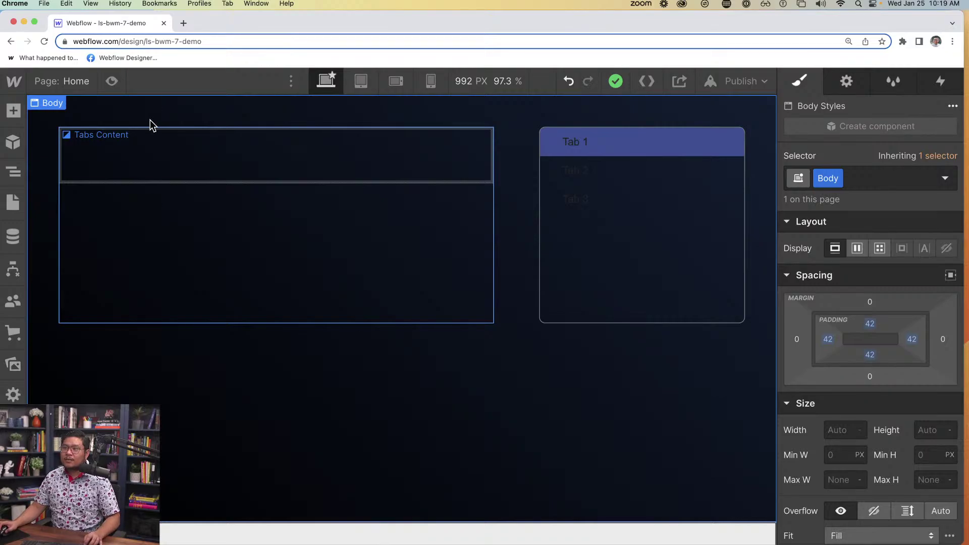
Step: Add a Collection List to the page body above the Tabs element
{"action": "left_click", "coordinate": [184, 173]}
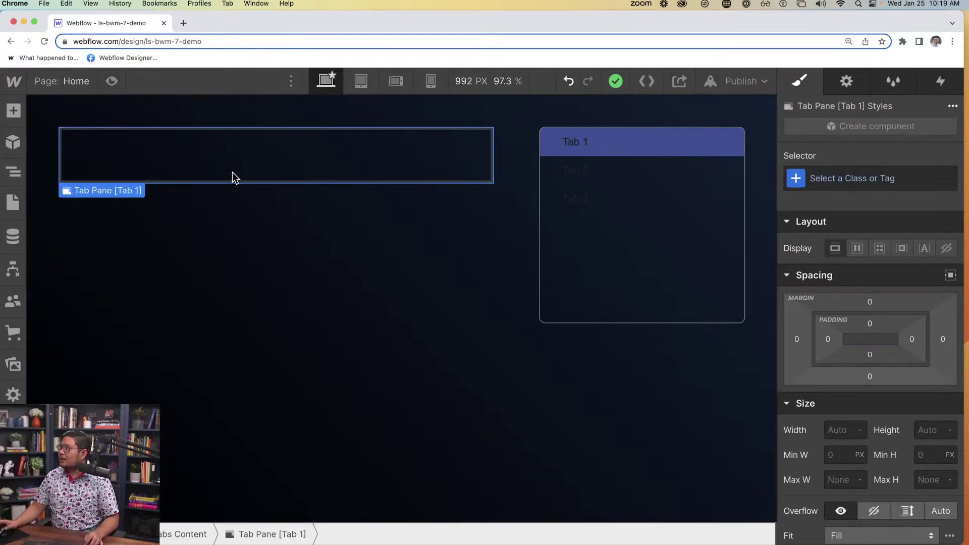
{"action": "left_click", "coordinate": [16, 121]}
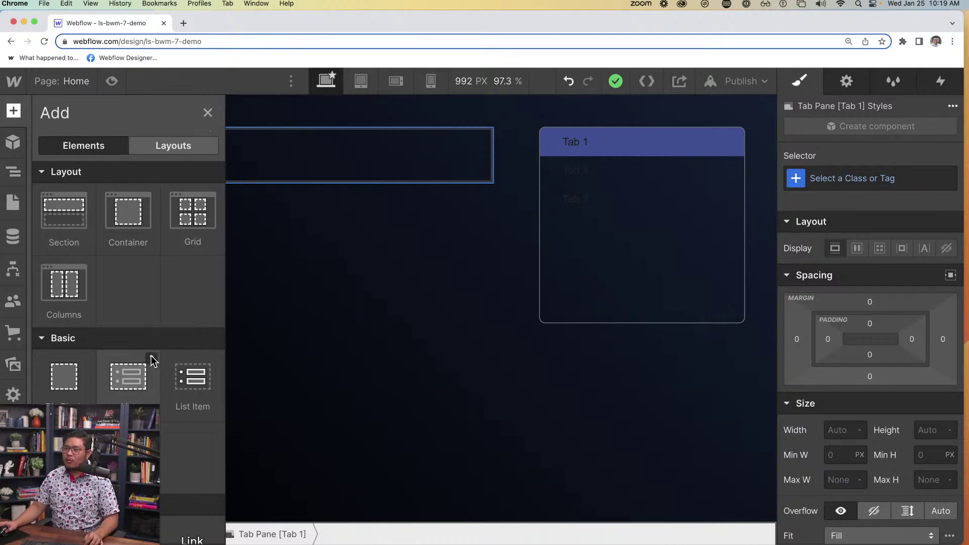
{"action": "scroll", "coordinate": [161, 361], "scroll_direction": "down", "scroll_amount": 10}
{"action": "left_click_drag", "start_coordinate": [53, 255], "coordinate": [813, 91]}
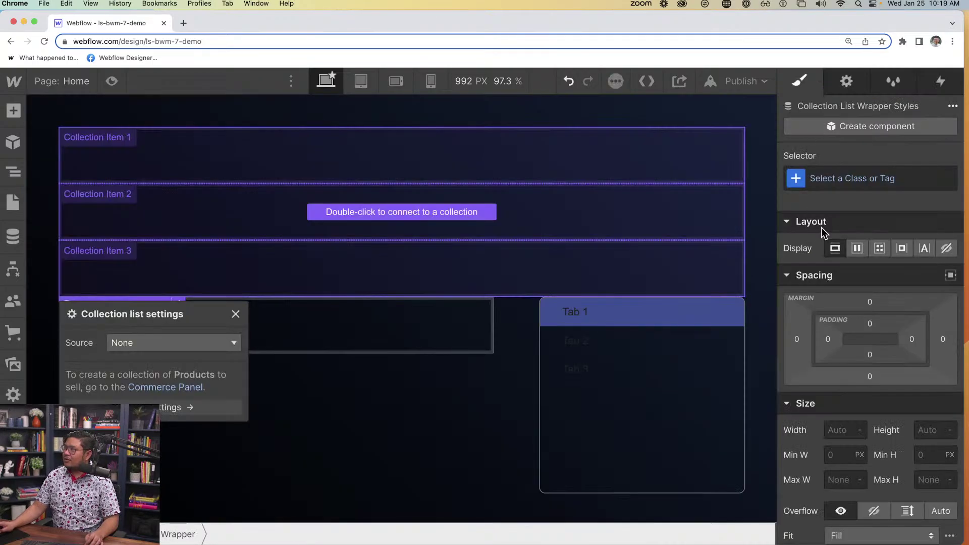
Step: Reorder the page structure so the Tabs element sits above the Collection List Wrapper
{"action": "left_click", "coordinate": [14, 172]}
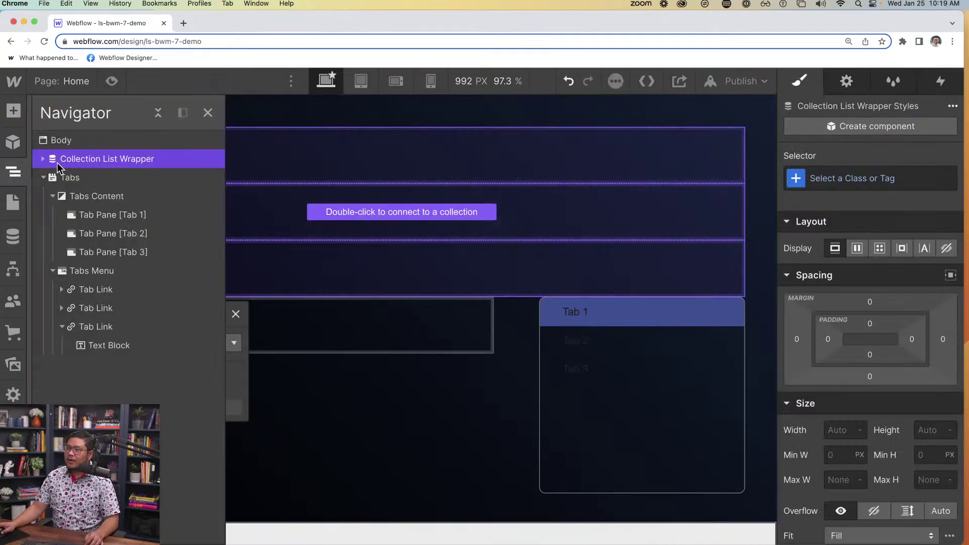
{"action": "left_click", "coordinate": [44, 177]}
{"action": "left_click_drag", "start_coordinate": [63, 177], "coordinate": [70, 159]}
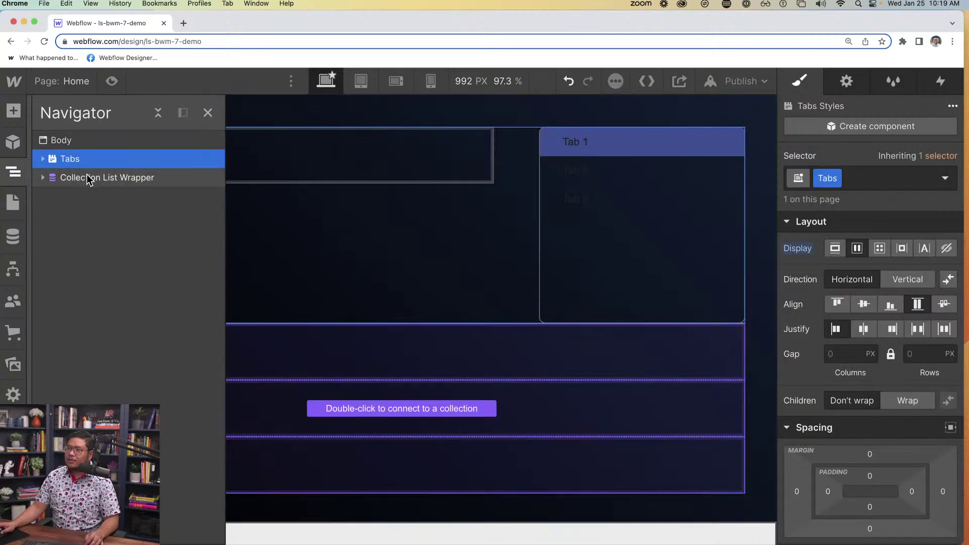
Step: Connect the Collection List to the Videos CMS collection as its source
{"action": "left_click", "coordinate": [90, 179]}
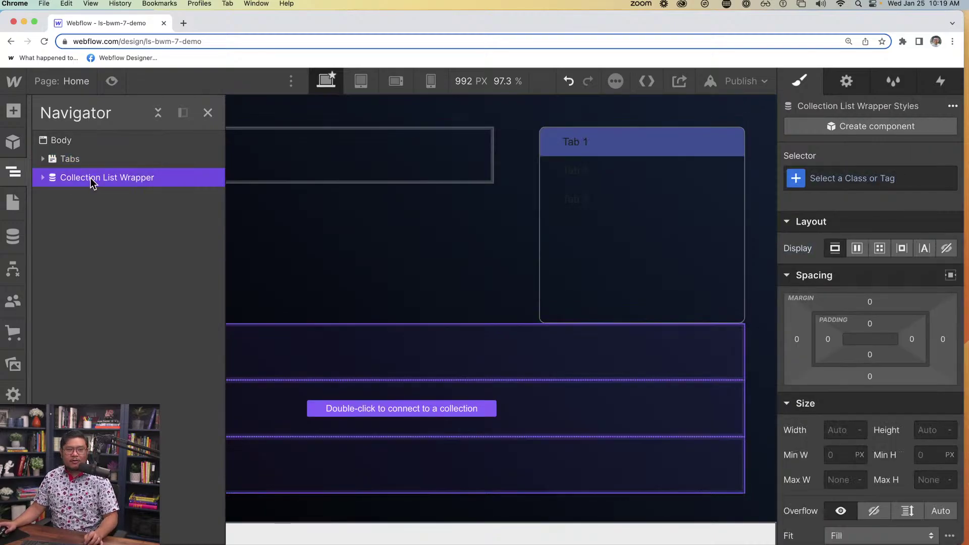
{"action": "left_click_drag", "start_coordinate": [965, 174], "coordinate": [968, 174]}
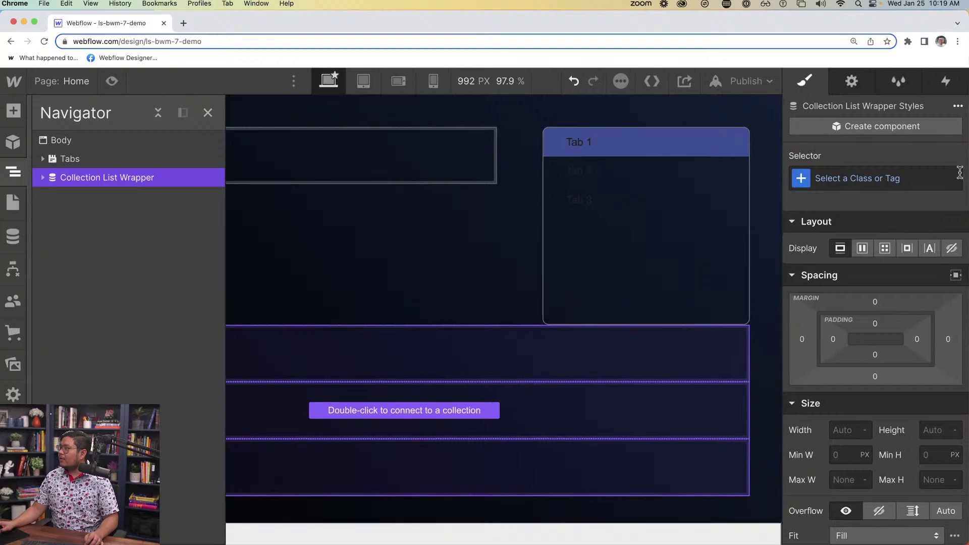
{"action": "left_click", "coordinate": [207, 113]}
{"action": "double_click", "coordinate": [358, 393]}
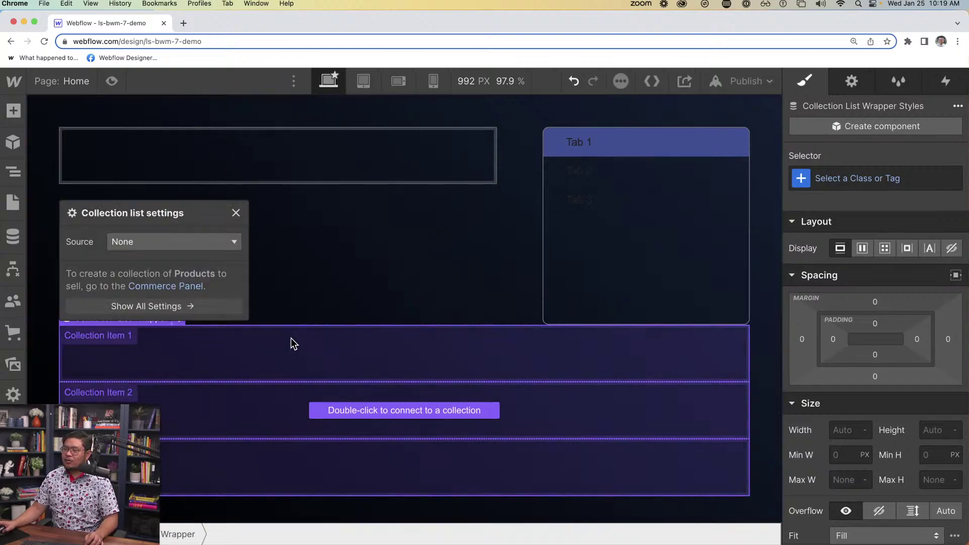
{"action": "left_click", "coordinate": [153, 244]}
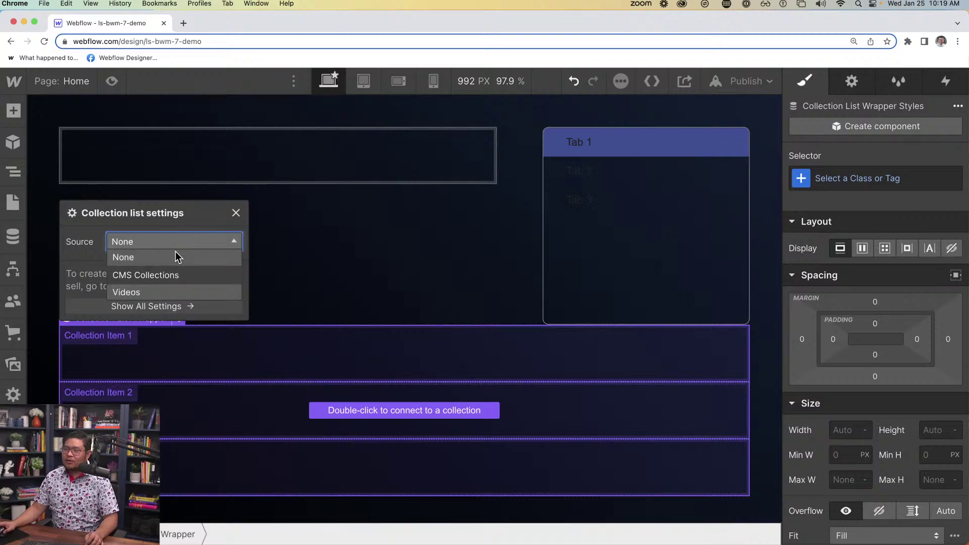
{"action": "left_click", "coordinate": [159, 292]}
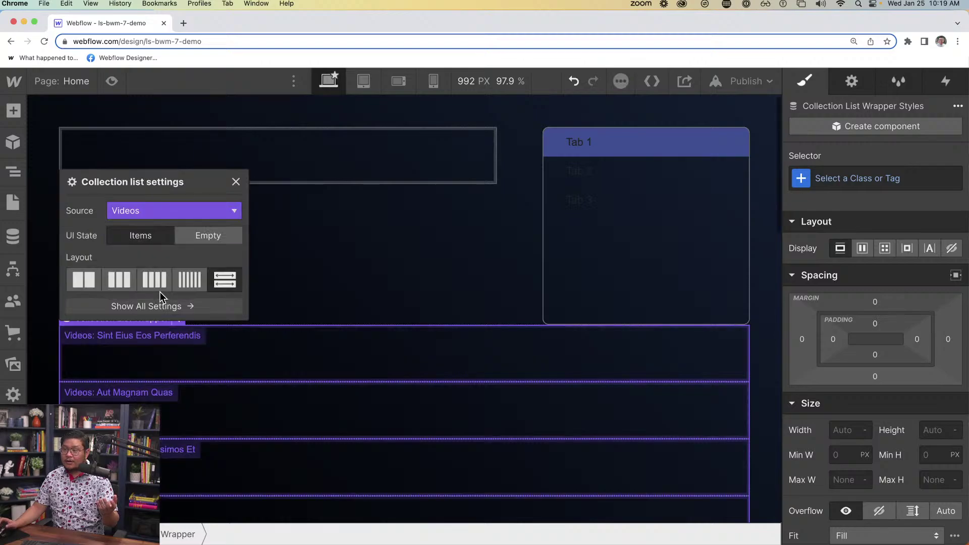
{"action": "left_click", "coordinate": [236, 183]}
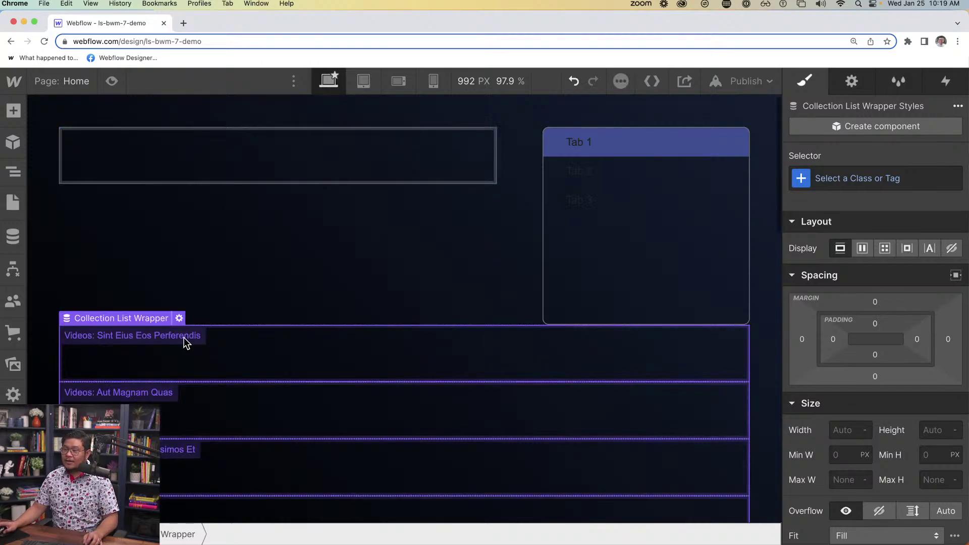
Step: Check the page with the Videos list in preview, return to editing and select the list's first Collection Item
{"action": "left_click", "coordinate": [112, 84]}
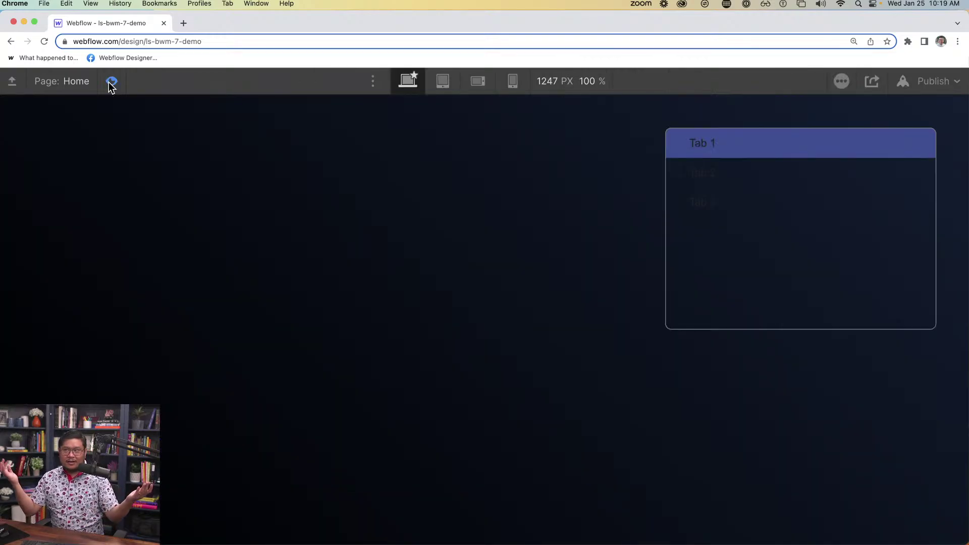
{"action": "left_click", "coordinate": [111, 83]}
{"action": "left_click", "coordinate": [194, 361]}
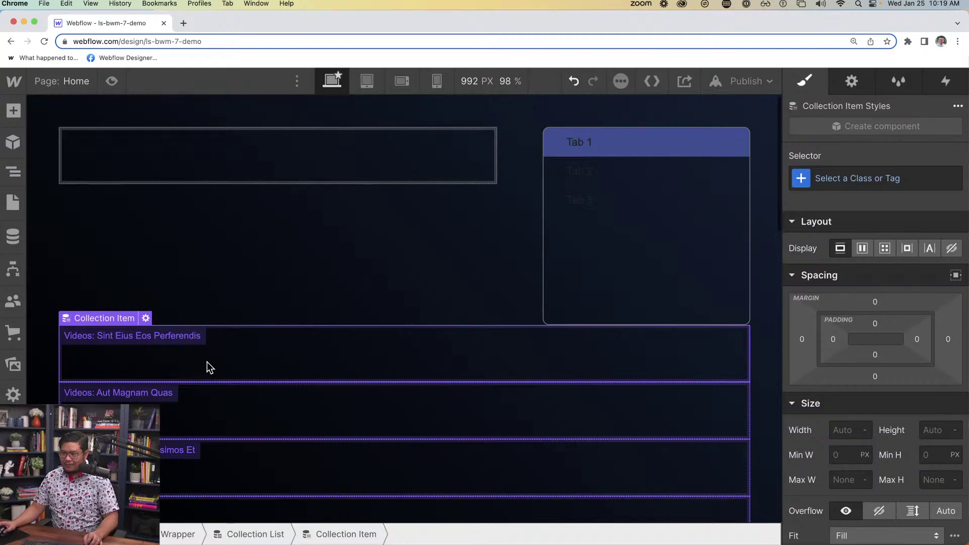
Step: Add a Video element inside the first Collection Item of the Videos list
{"action": "key", "text": "a"}
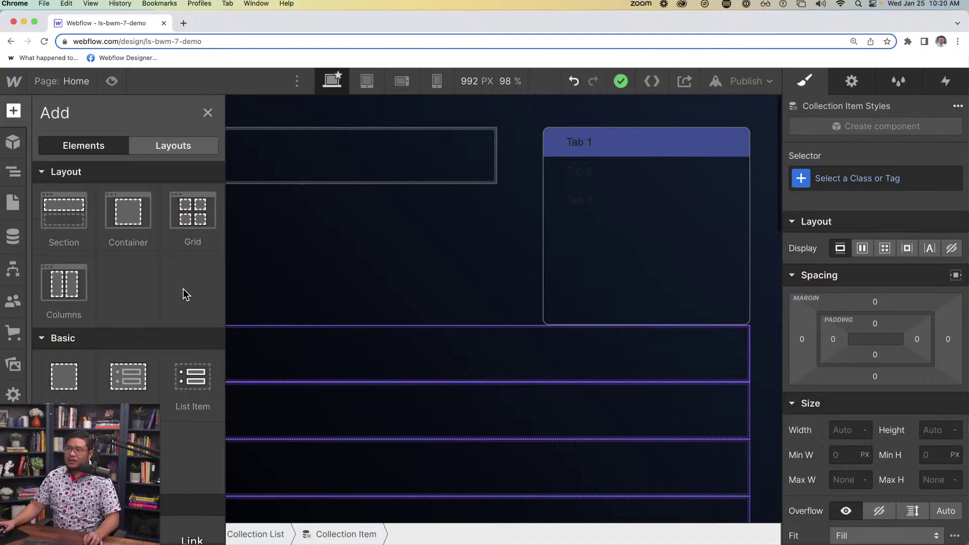
{"action": "scroll", "coordinate": [183, 290], "scroll_direction": "down", "scroll_amount": 2}
{"action": "scroll", "coordinate": [183, 296], "scroll_direction": "down", "scroll_amount": 10}
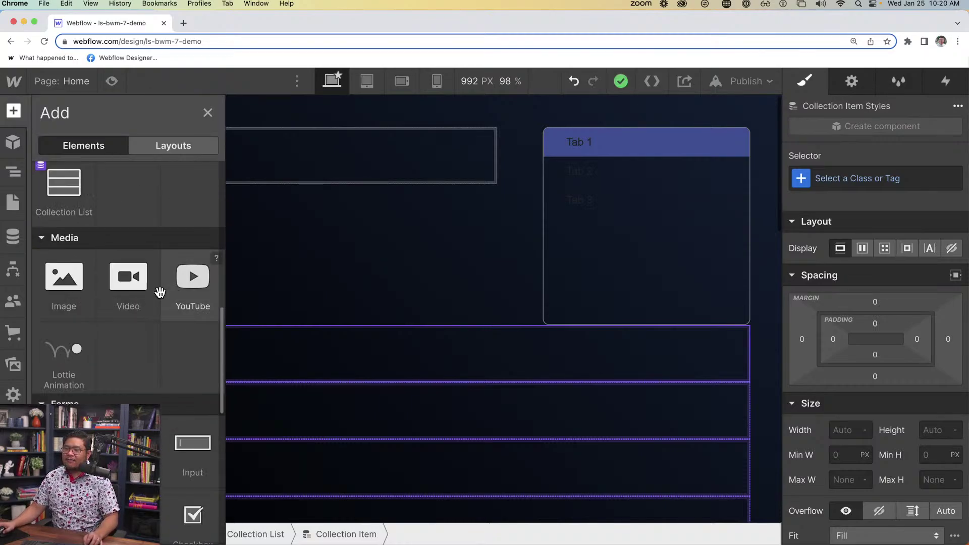
{"action": "left_click_drag", "start_coordinate": [130, 285], "coordinate": [246, 349]}
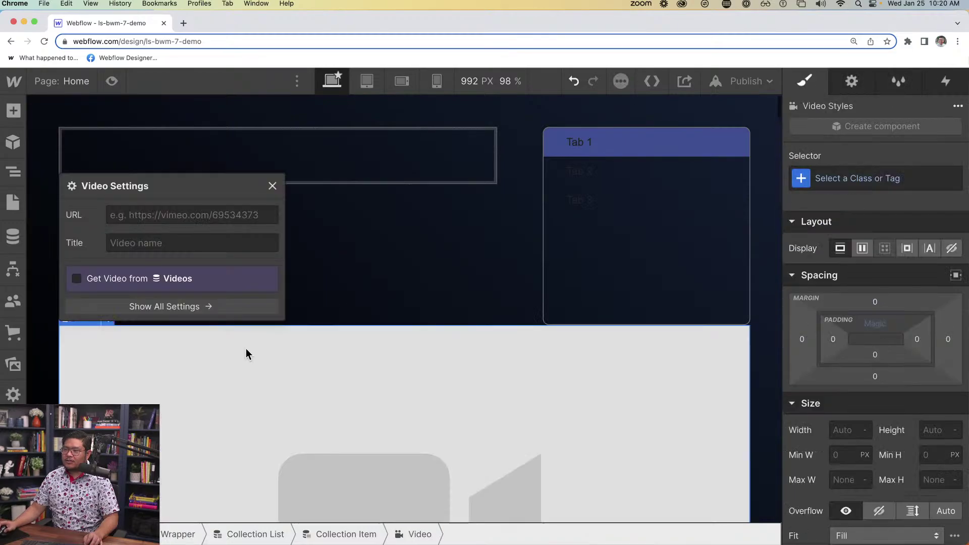
Step: Bind the Video element to the Videos collection's video field and look through the videos in the list
{"action": "left_click", "coordinate": [111, 281]}
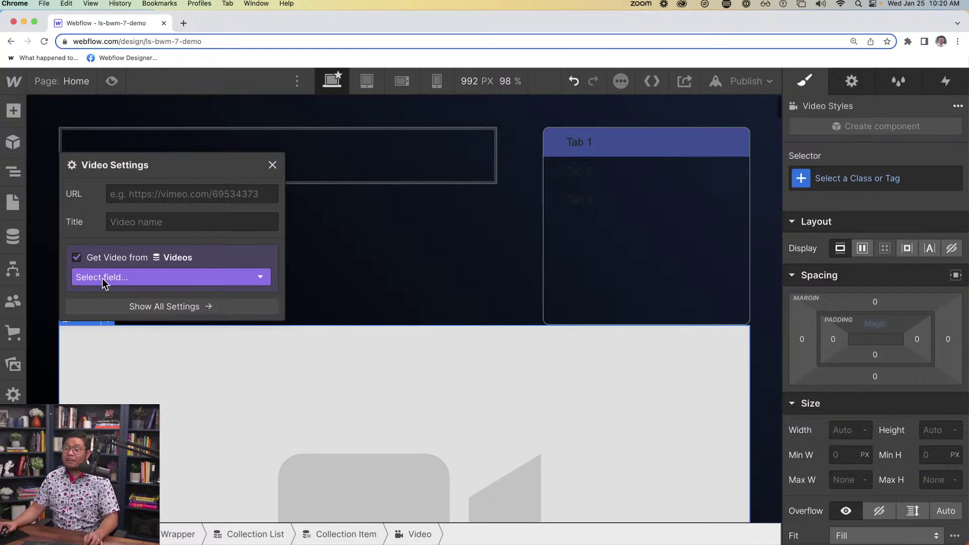
{"action": "left_click", "coordinate": [133, 279]}
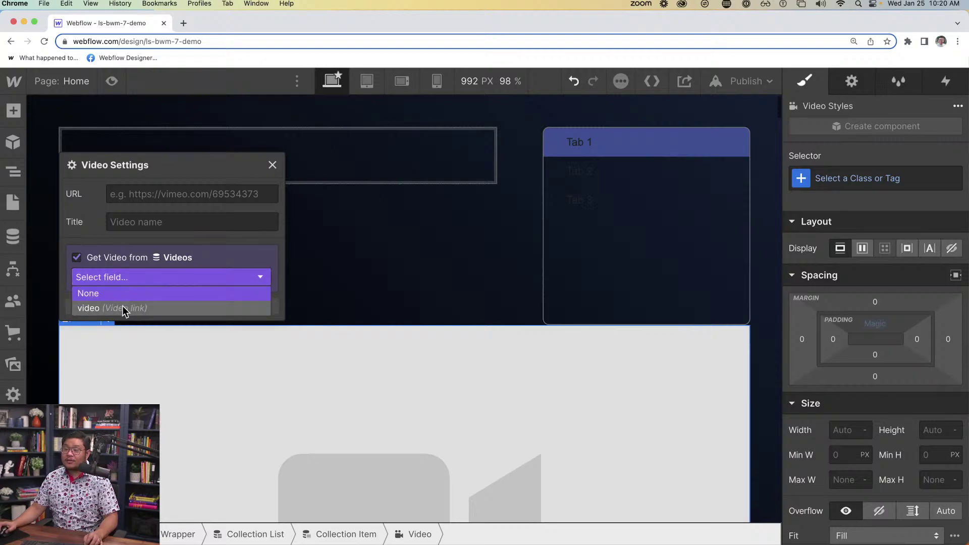
{"action": "left_click", "coordinate": [123, 308]}
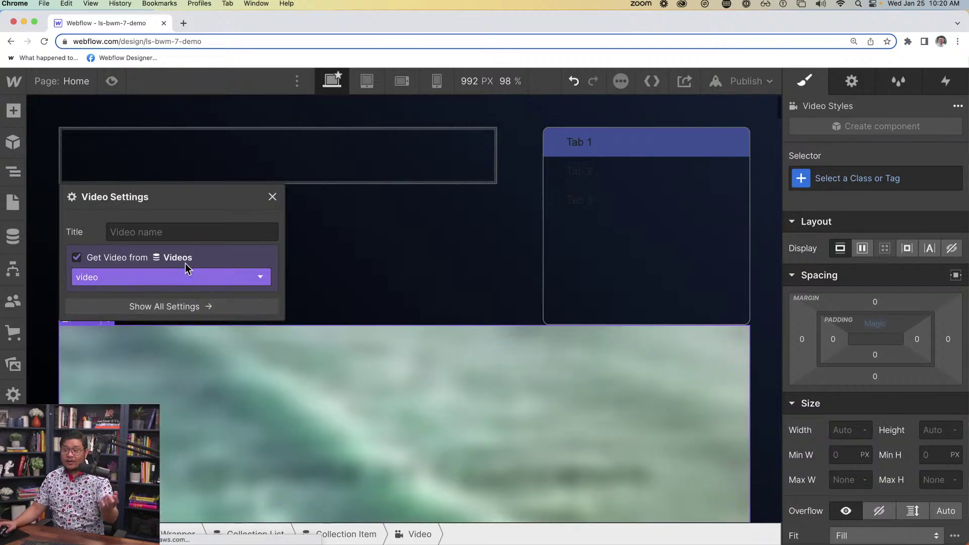
{"action": "left_click", "coordinate": [273, 197]}
{"action": "scroll", "coordinate": [376, 345], "scroll_direction": "down", "scroll_amount": 8}
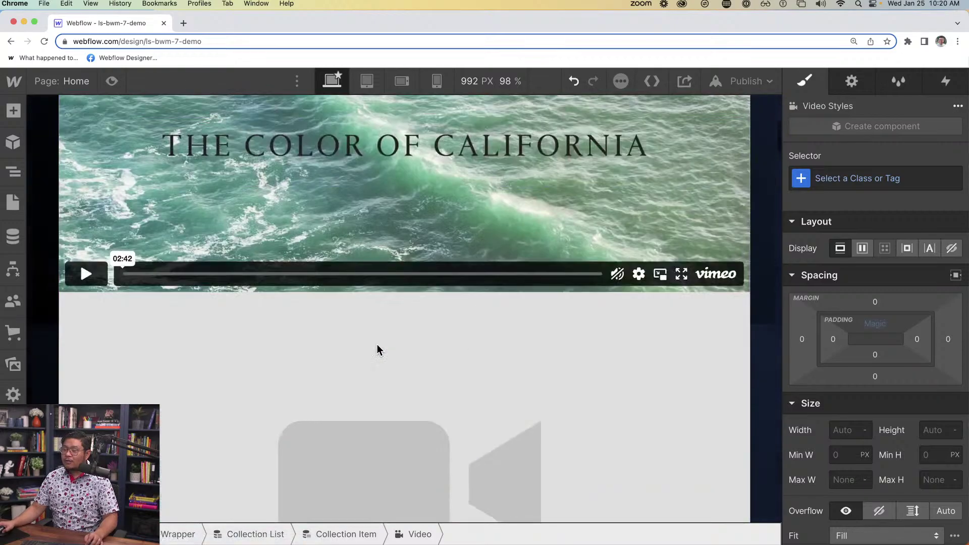
{"action": "scroll", "coordinate": [377, 343], "scroll_direction": "down", "scroll_amount": 10}
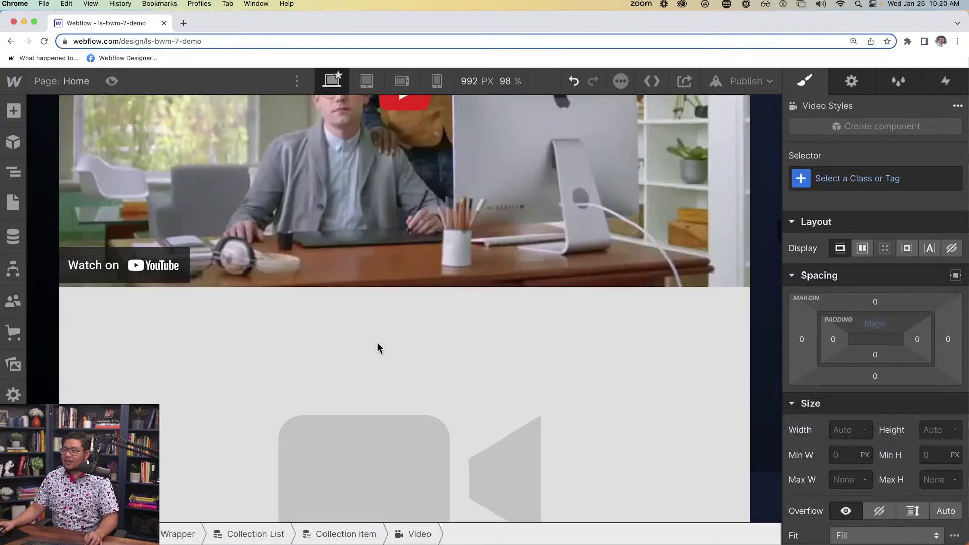
{"action": "scroll", "coordinate": [377, 342], "scroll_direction": "down", "scroll_amount": 10}
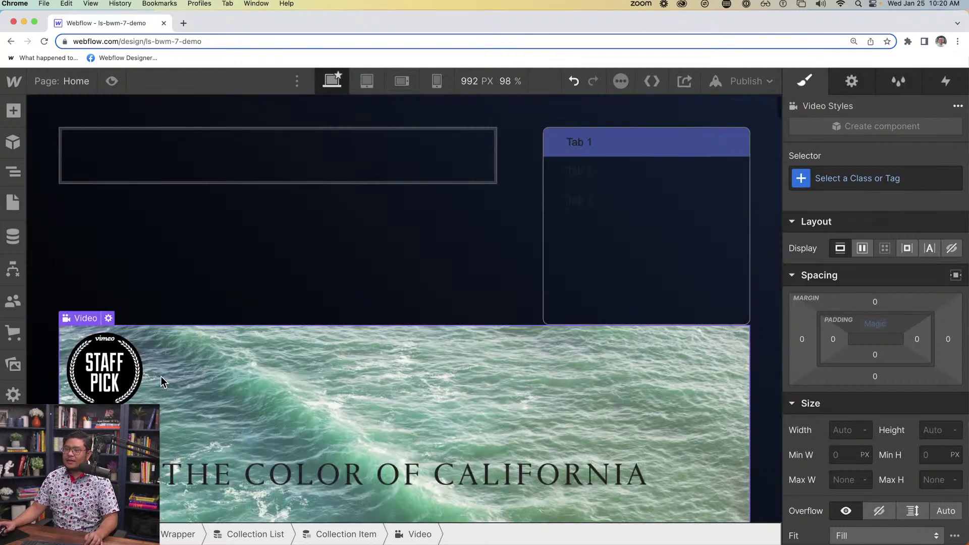
Step: Add a Text Block below the Video inside the Collection Item
{"action": "scroll", "coordinate": [149, 388], "scroll_direction": "down", "scroll_amount": 3}
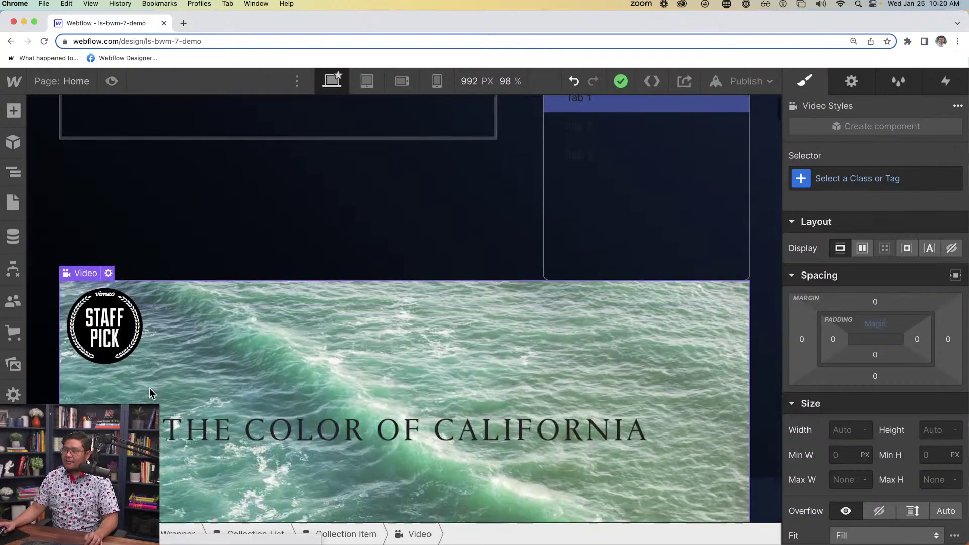
{"action": "key", "text": "a"}
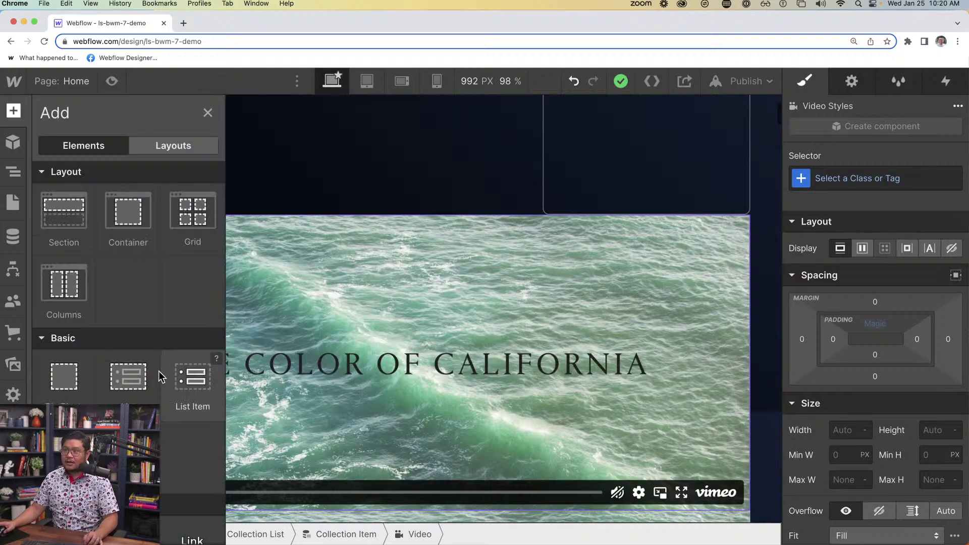
{"action": "key", "text": "a"}
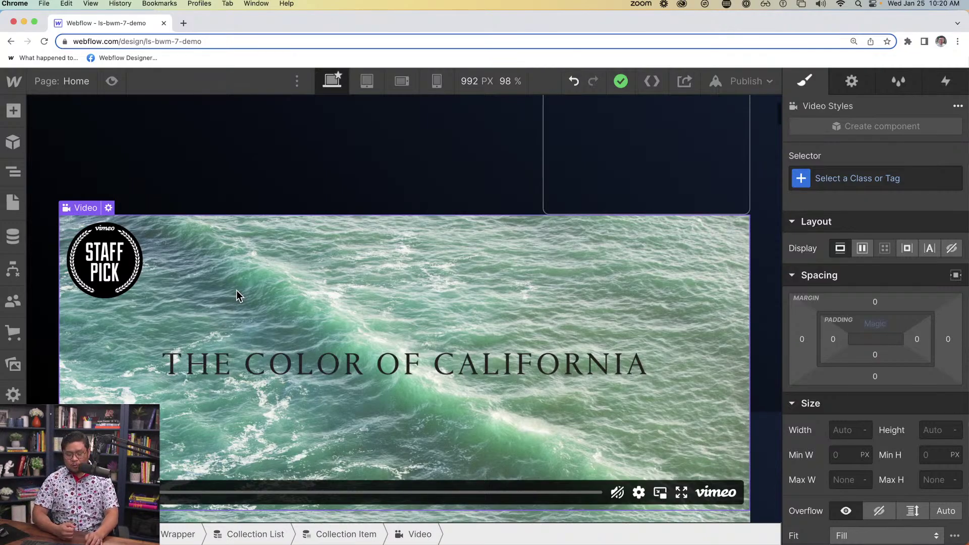
{"action": "key", "text": "super+e"}
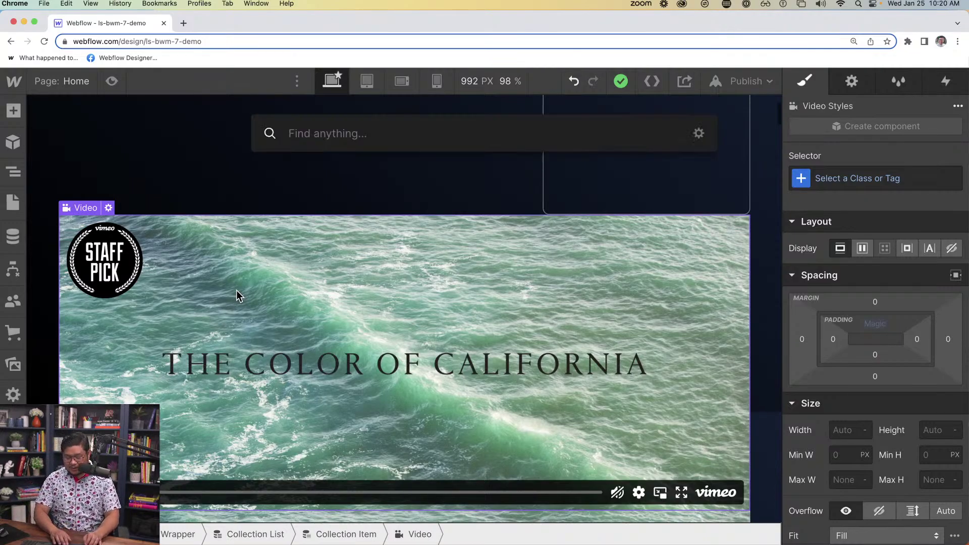
{"action": "type", "text": "text"}
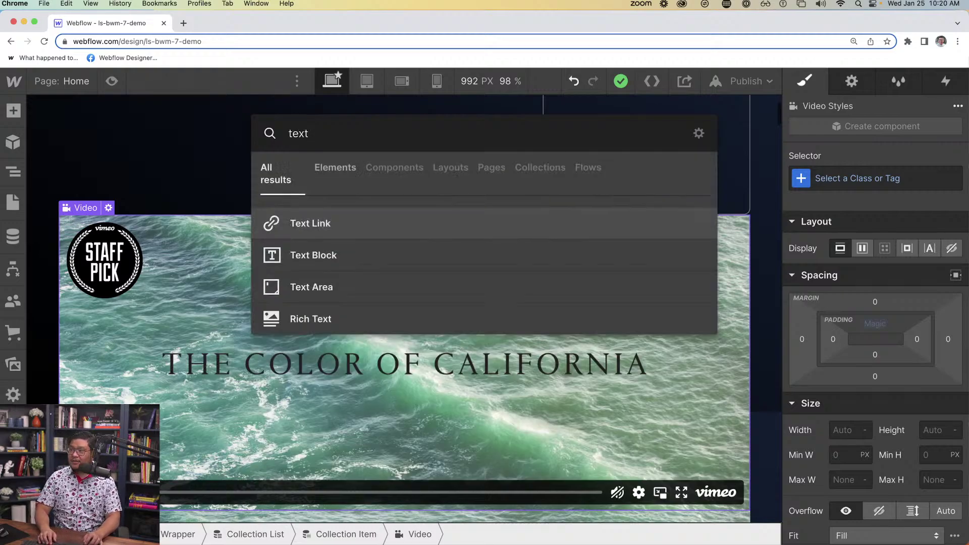
{"action": "key", "text": "Down"}
{"action": "key", "text": "Return"}
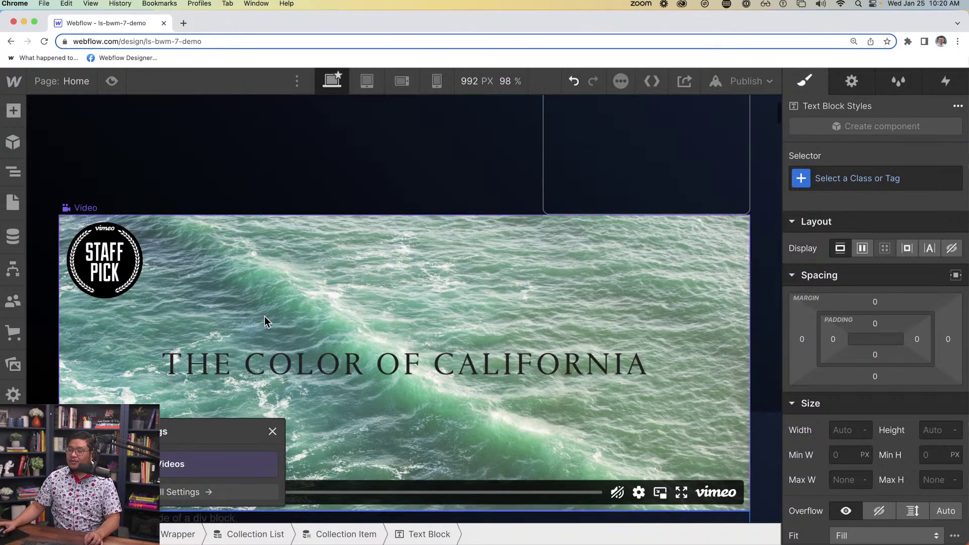
Step: Bind the Text Block below the video to the Name field of the Videos collection
{"action": "left_click", "coordinate": [13, 172]}
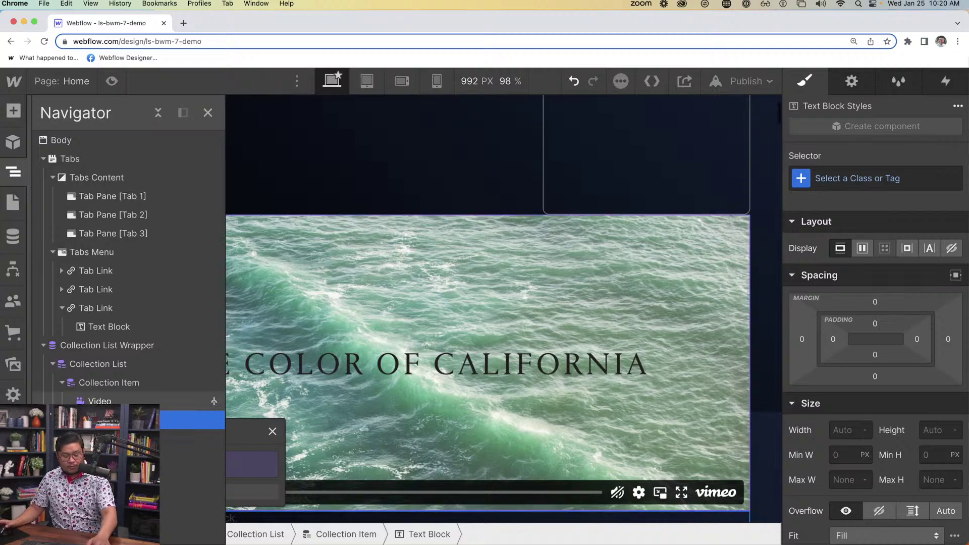
{"action": "left_click", "coordinate": [114, 404]}
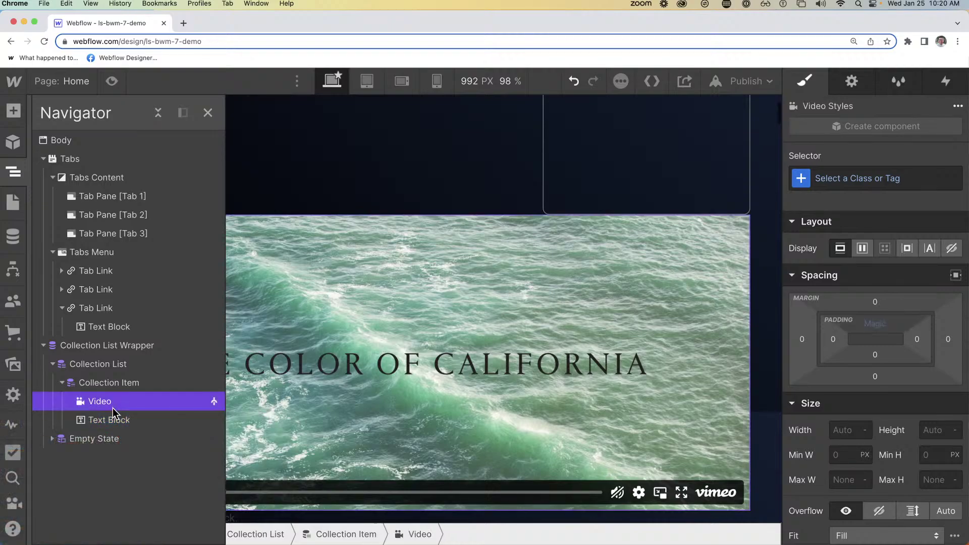
{"action": "left_click", "coordinate": [114, 418]}
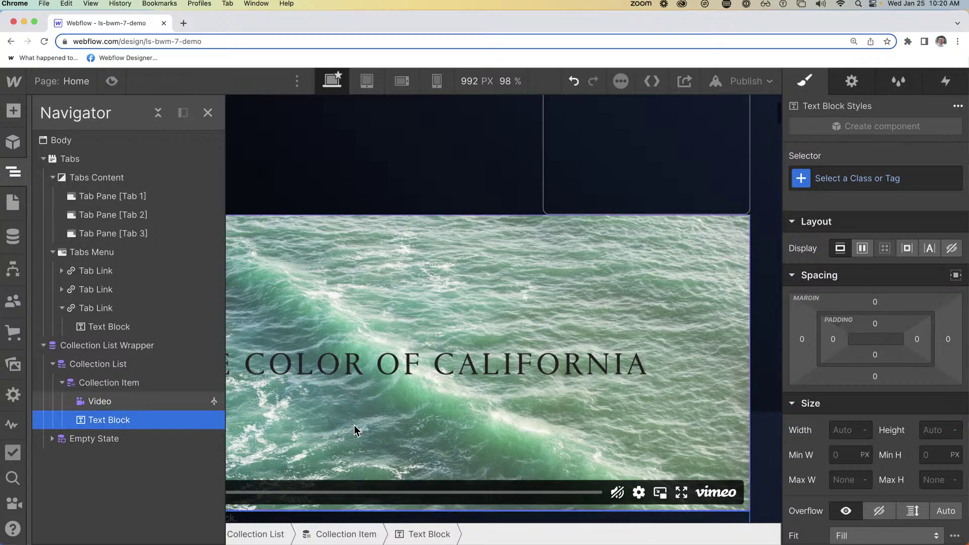
{"action": "left_click", "coordinate": [311, 399]}
{"action": "left_click", "coordinate": [168, 481]}
{"action": "scroll", "coordinate": [201, 427], "scroll_direction": "down", "scroll_amount": 2}
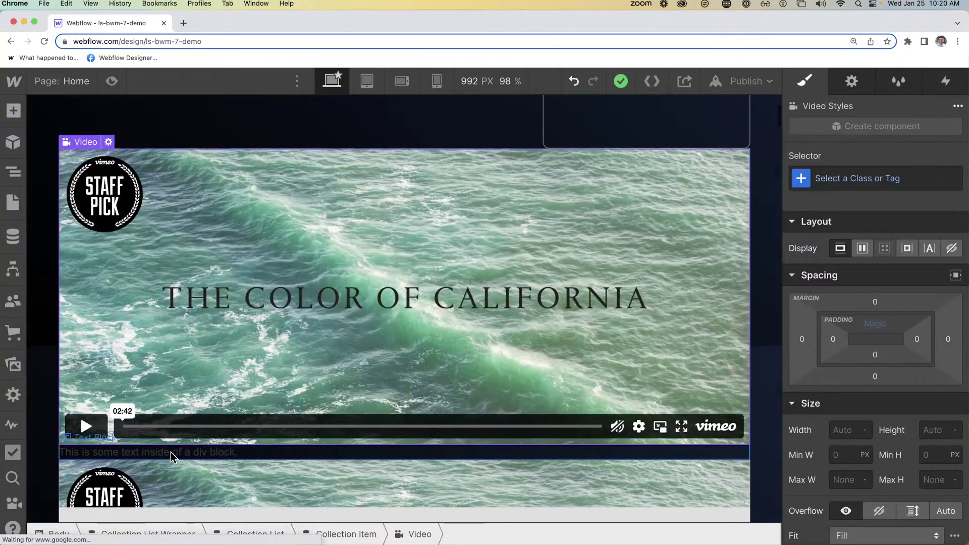
{"action": "left_click", "coordinate": [132, 451]}
{"action": "left_click", "coordinate": [129, 438]}
{"action": "left_click", "coordinate": [110, 399]}
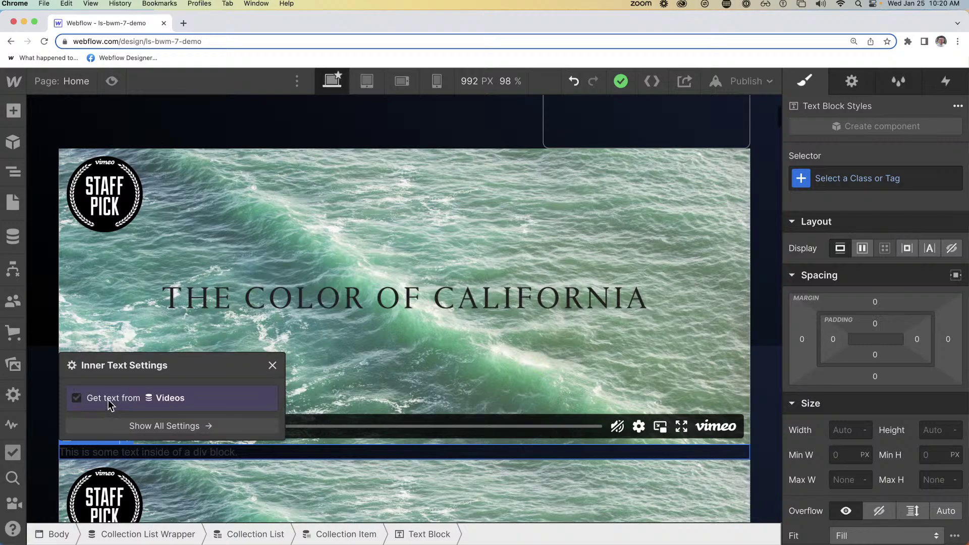
{"action": "left_click", "coordinate": [112, 418]}
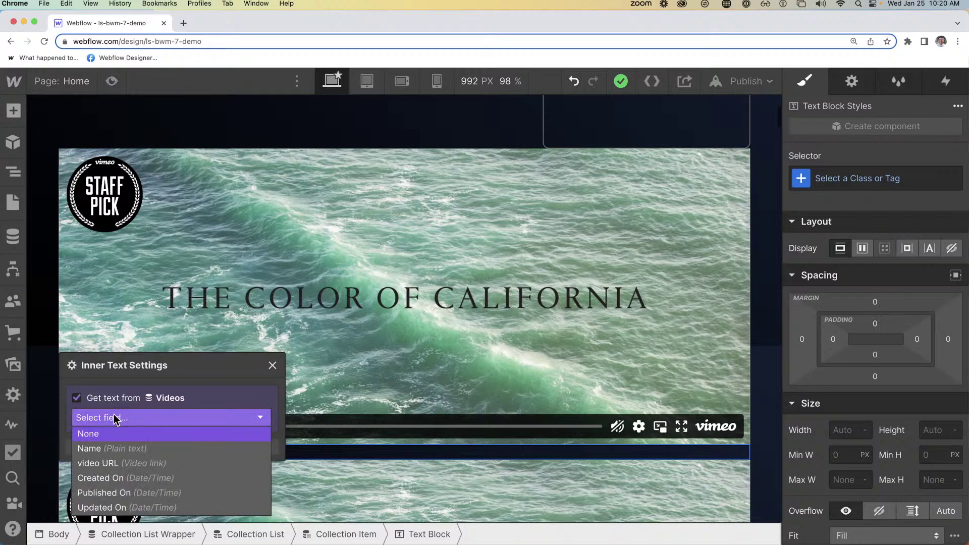
{"action": "left_click", "coordinate": [125, 448]}
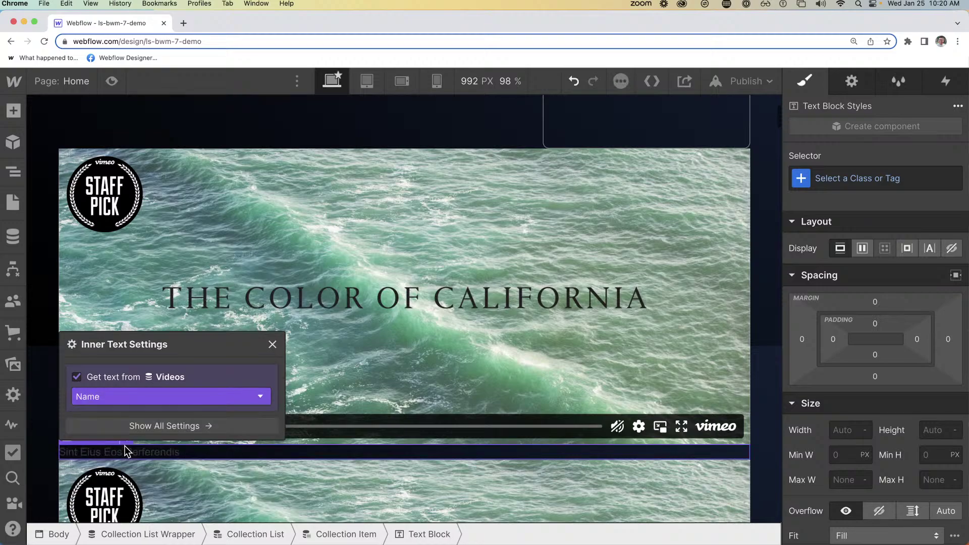
{"action": "left_click", "coordinate": [272, 345]}
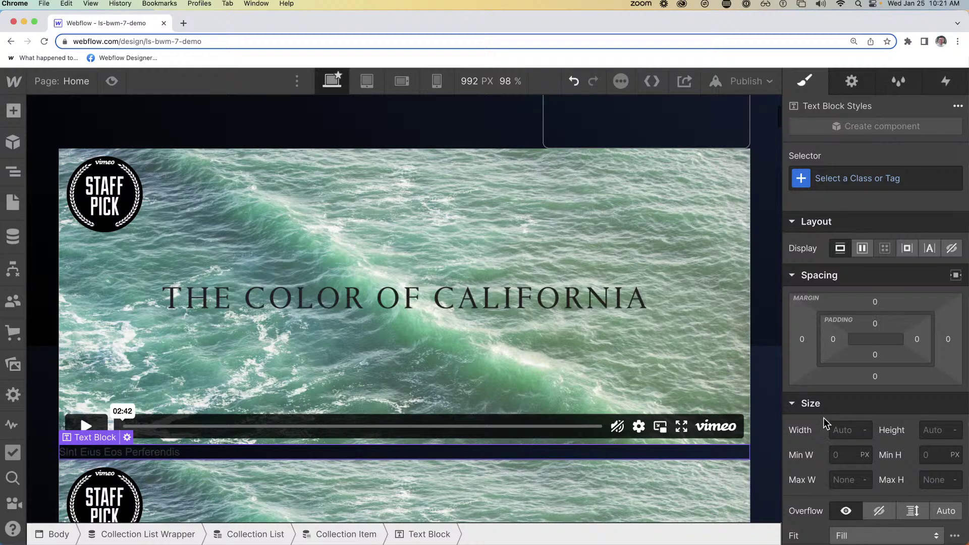
Step: Set the text colour of the video name's Text Block to white
{"action": "scroll", "coordinate": [824, 425], "scroll_direction": "down", "scroll_amount": 5}
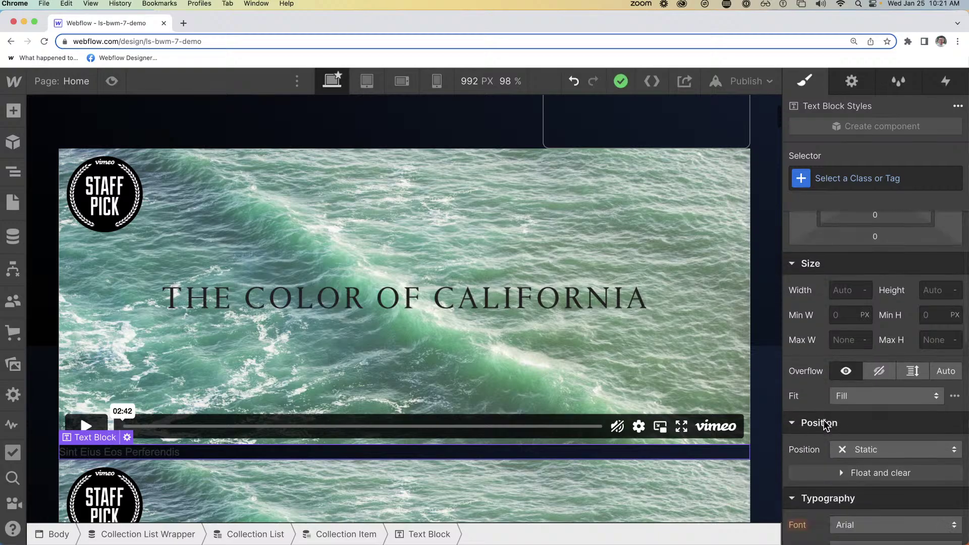
{"action": "scroll", "coordinate": [823, 426], "scroll_direction": "down", "scroll_amount": 8}
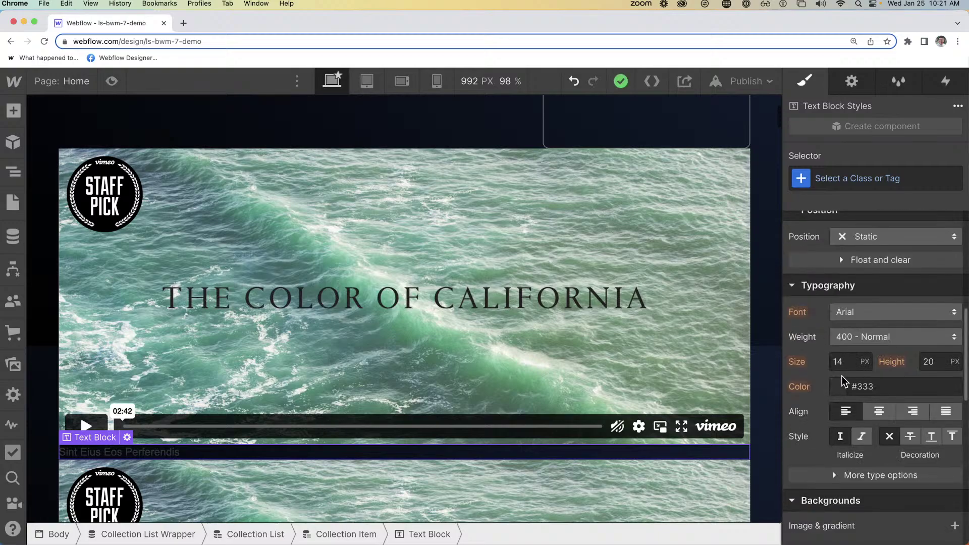
{"action": "left_click", "coordinate": [844, 387]}
{"action": "left_click_drag", "start_coordinate": [824, 220], "coordinate": [802, 132]}
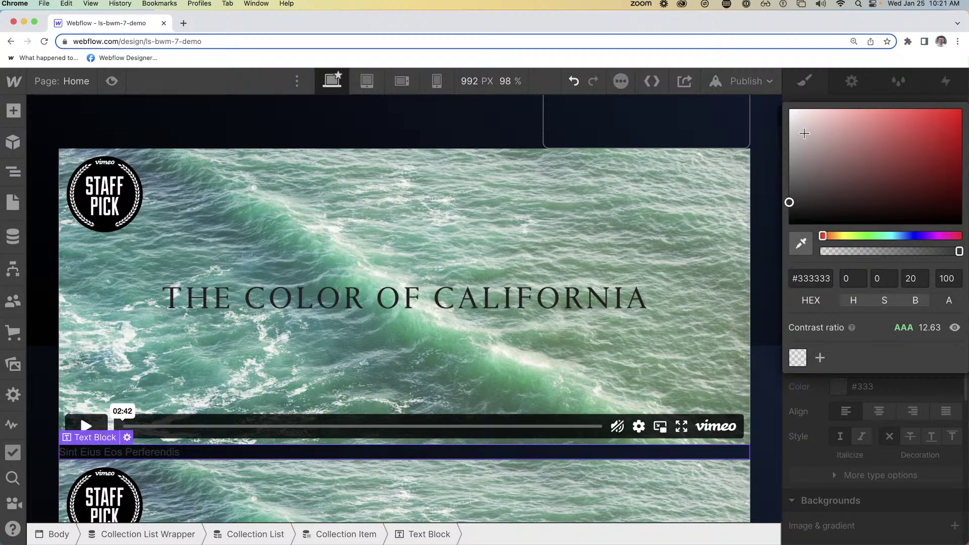
{"action": "left_click", "coordinate": [856, 439]}
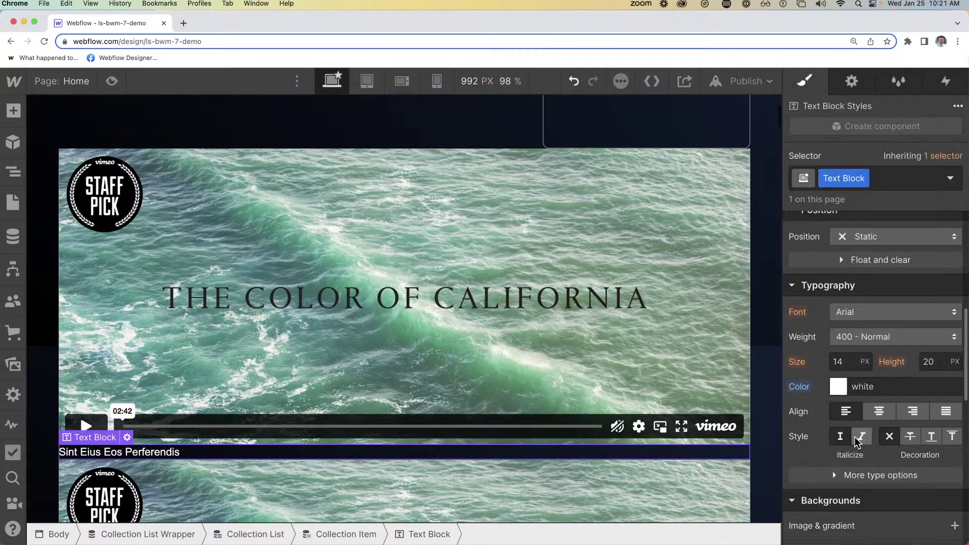
Step: Give the video name's Text Block a 16 px font size, 22 px line height and 12 px padding on all sides
{"action": "left_click", "coordinate": [848, 364]}
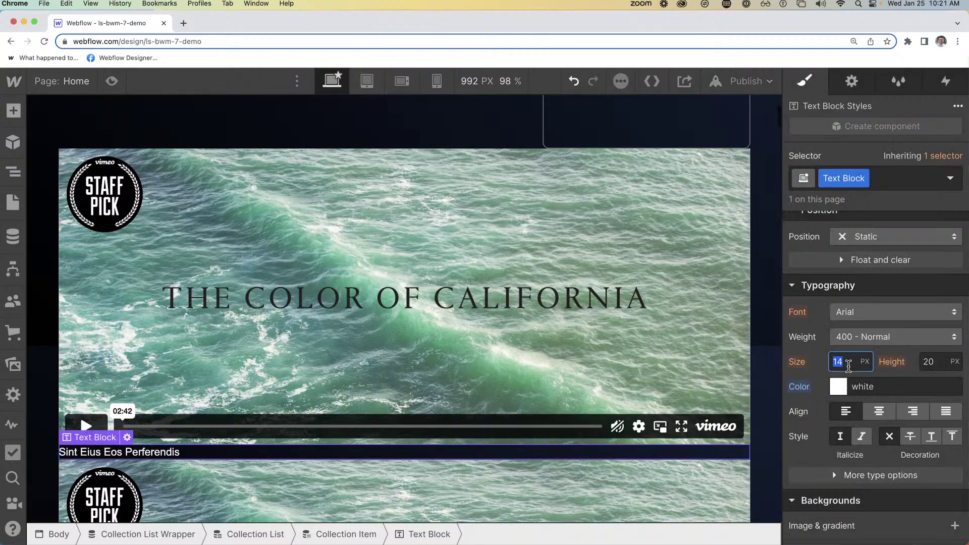
{"action": "type", "text": "16"}
{"action": "key", "text": "Return"}
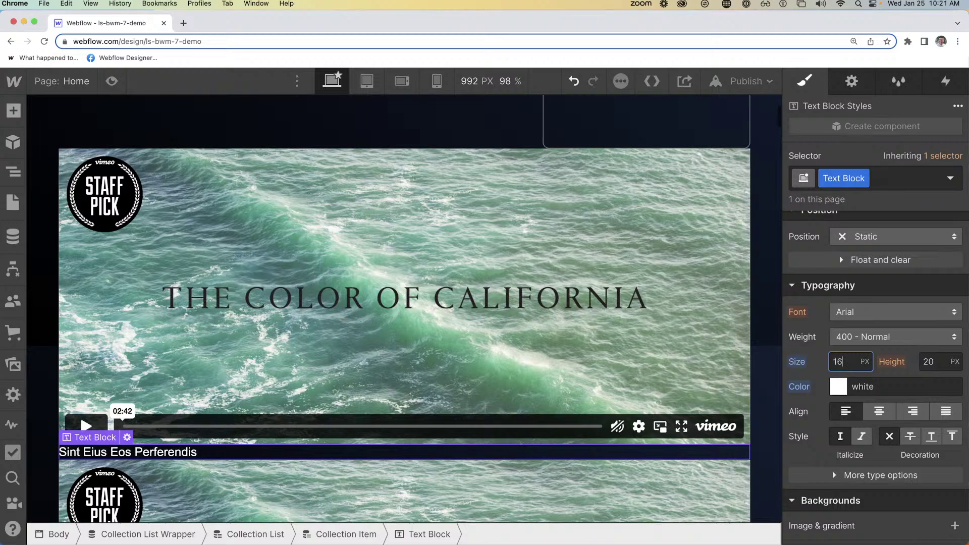
{"action": "key", "text": "Tab"}
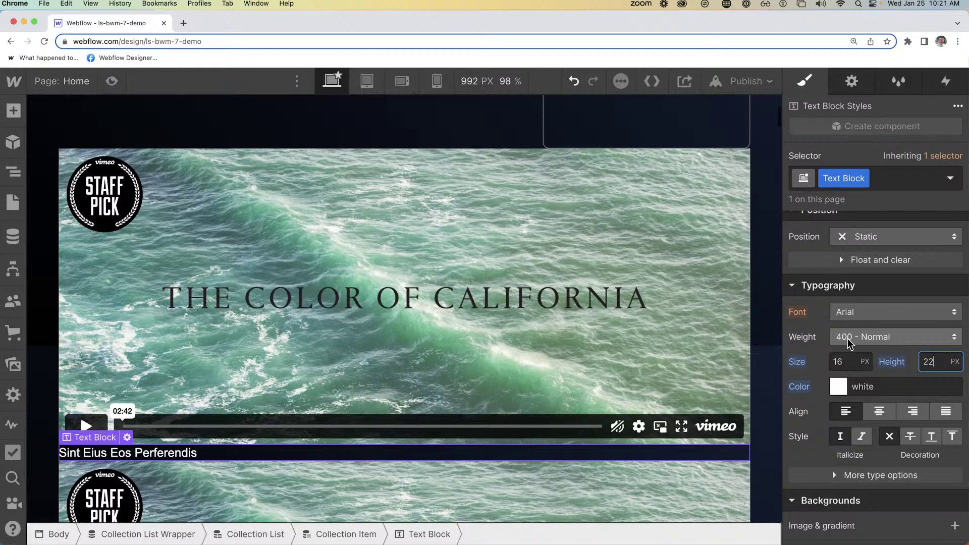
{"action": "scroll", "coordinate": [848, 341], "scroll_direction": "up", "scroll_amount": 5}
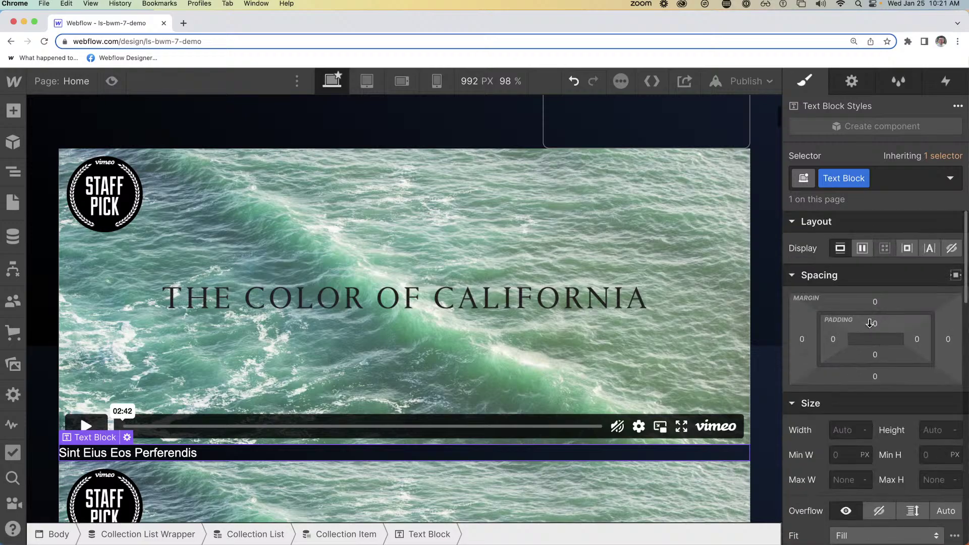
{"action": "left_click_drag", "start_coordinate": [870, 323], "coordinate": [871, 335]}
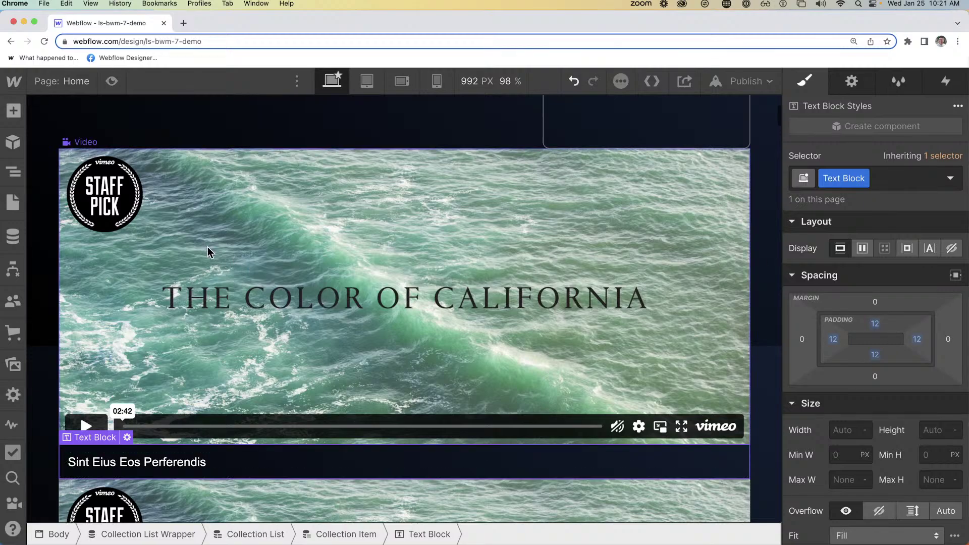
Step: Locate the Tab 1 pane in the page structure and select the Video inside the Collection Item
{"action": "scroll", "coordinate": [212, 270], "scroll_direction": "up", "scroll_amount": 4}
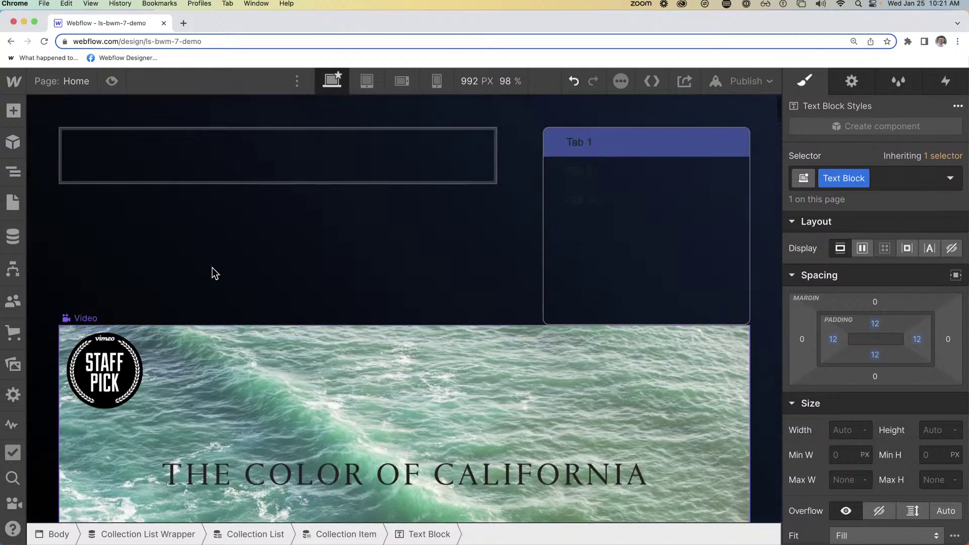
{"action": "left_click", "coordinate": [171, 168]}
{"action": "left_click", "coordinate": [14, 171]}
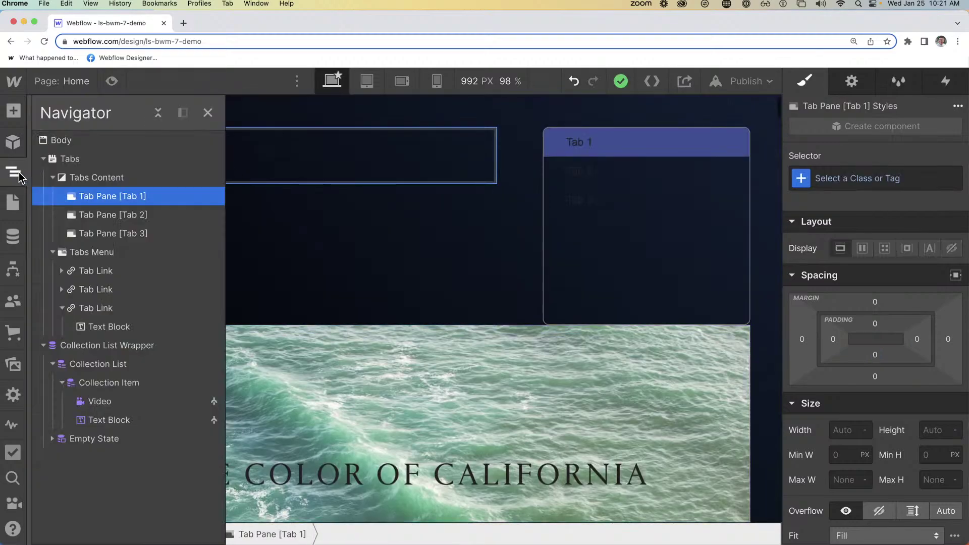
{"action": "left_click", "coordinate": [109, 402]}
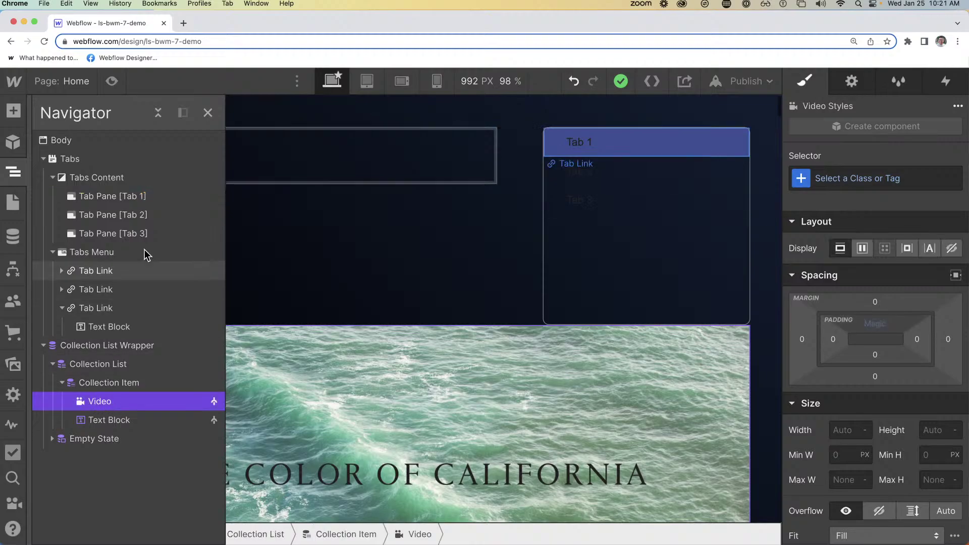
Step: Delete the Text Block inside the first Tab Link of the Tabs Menu
{"action": "left_click", "coordinate": [118, 197]}
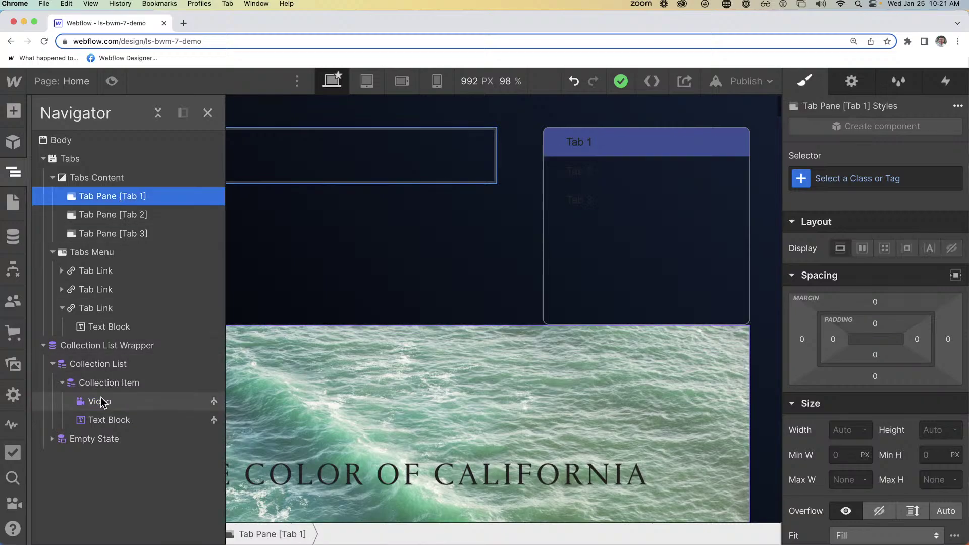
{"action": "left_click", "coordinate": [123, 217]}
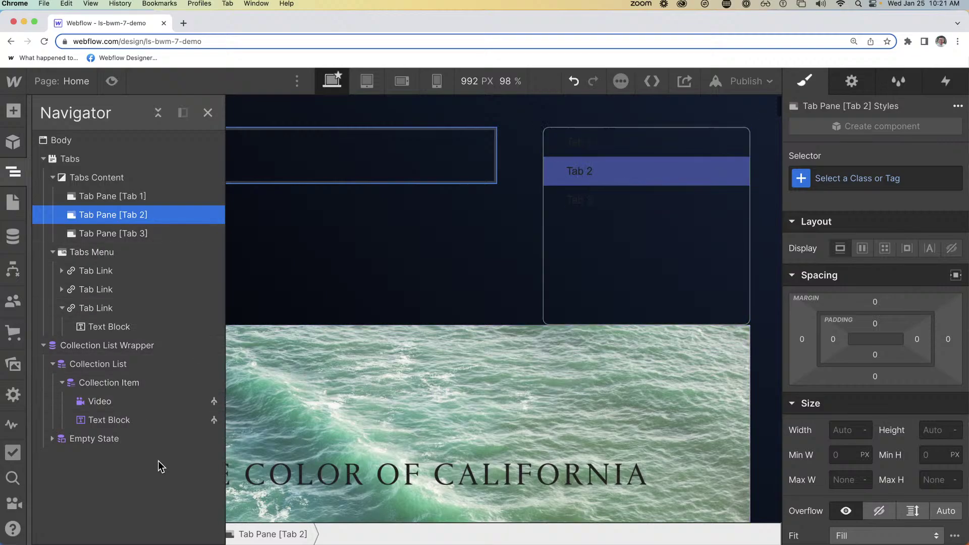
{"action": "left_click", "coordinate": [120, 422]}
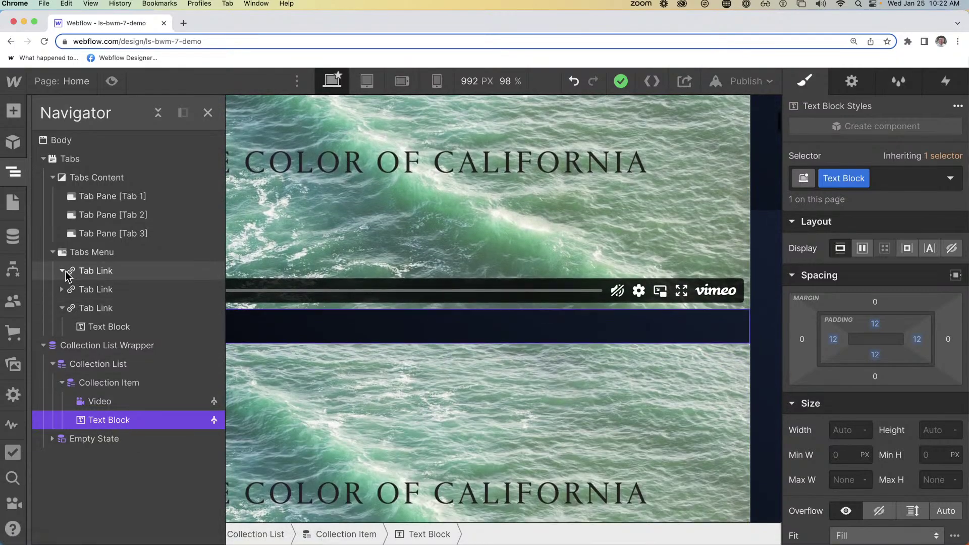
{"action": "left_click", "coordinate": [111, 271]}
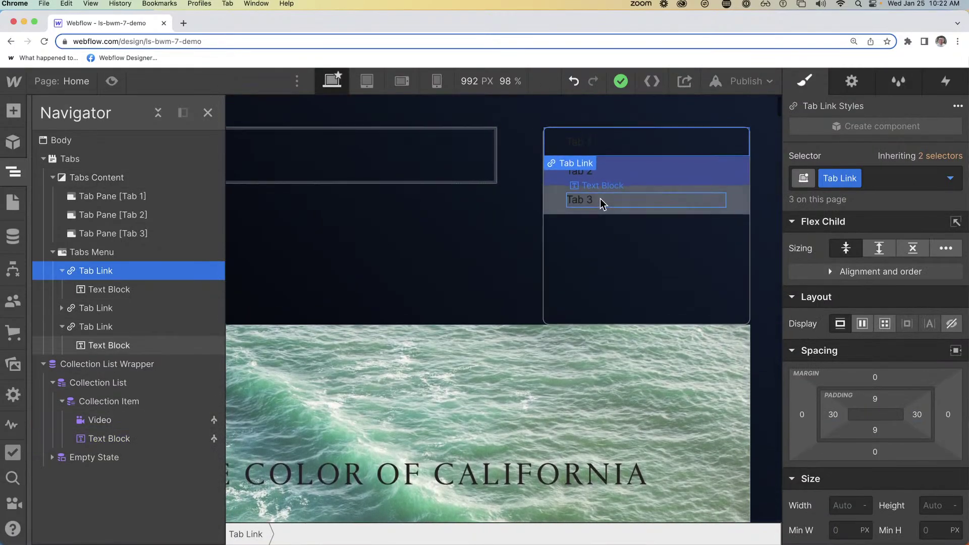
{"action": "left_click", "coordinate": [108, 293]}
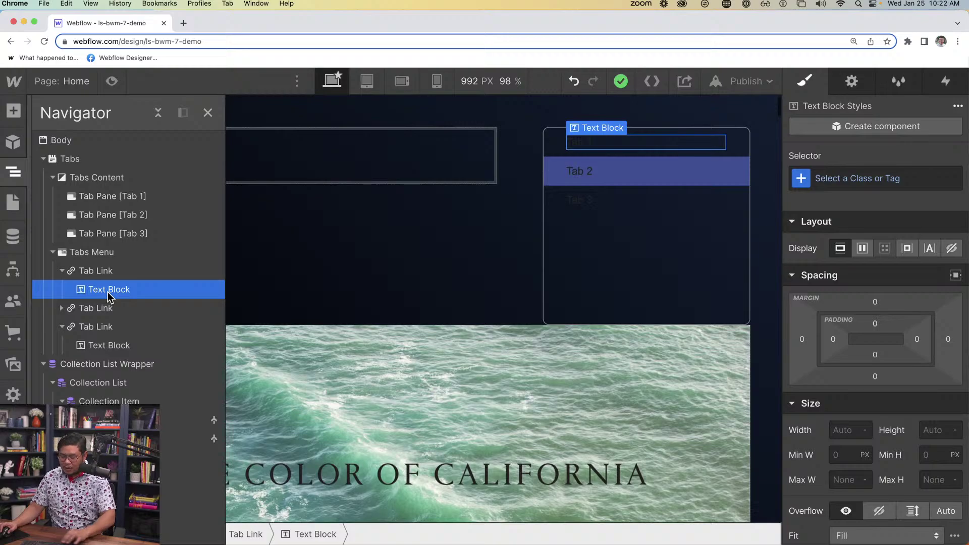
{"action": "key", "text": "Delete"}
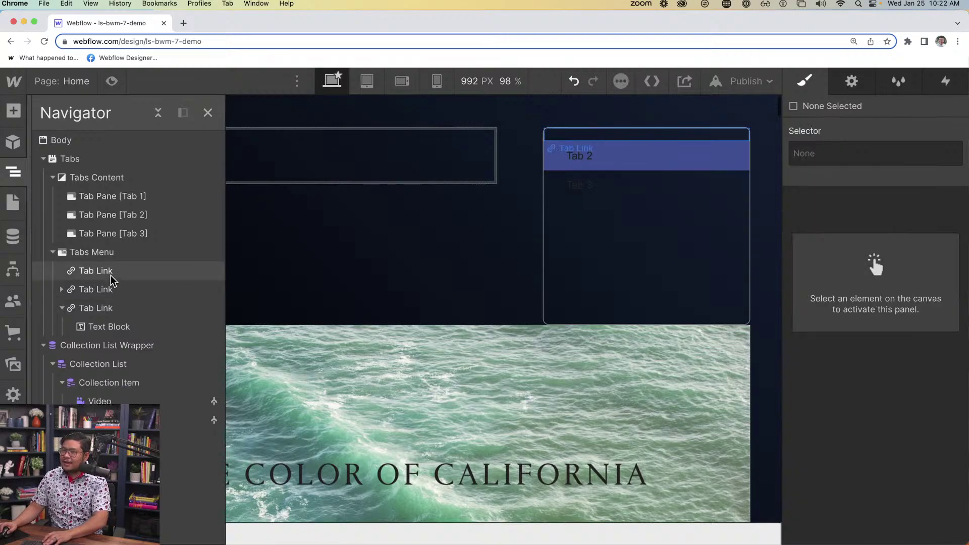
Step: Set the Tab Link's padding to 0 on all four sides, checking it against the video name's Text Block
{"action": "left_click", "coordinate": [112, 272]}
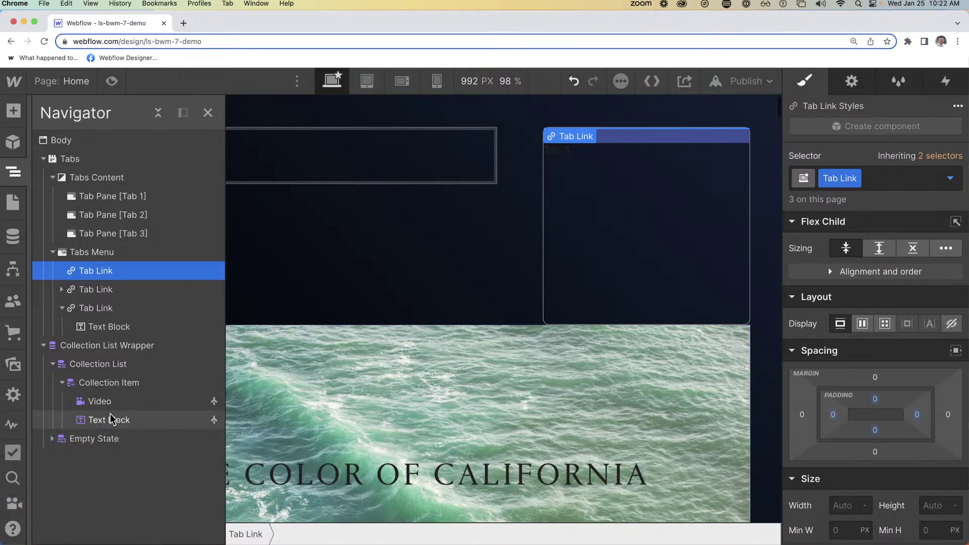
{"action": "left_click", "coordinate": [114, 421]}
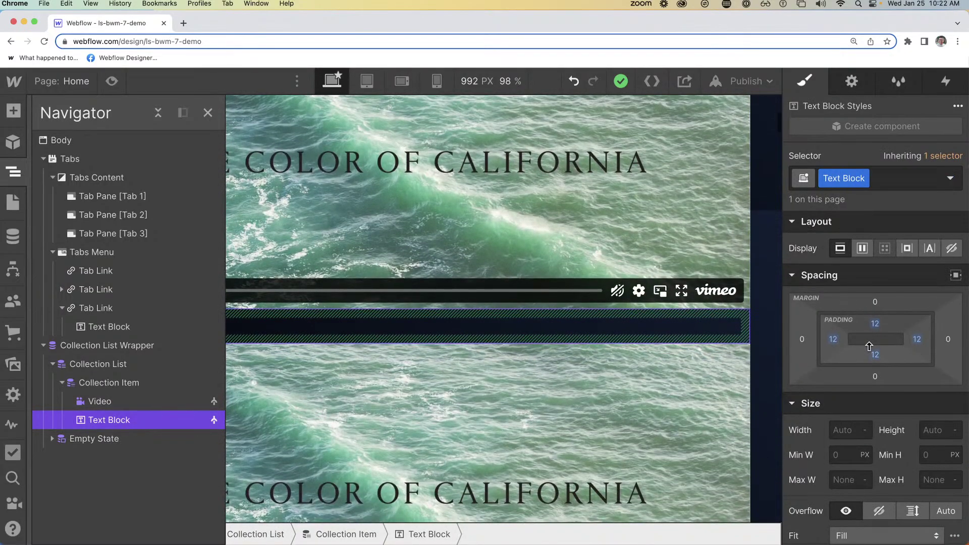
{"action": "left_click", "coordinate": [116, 274]}
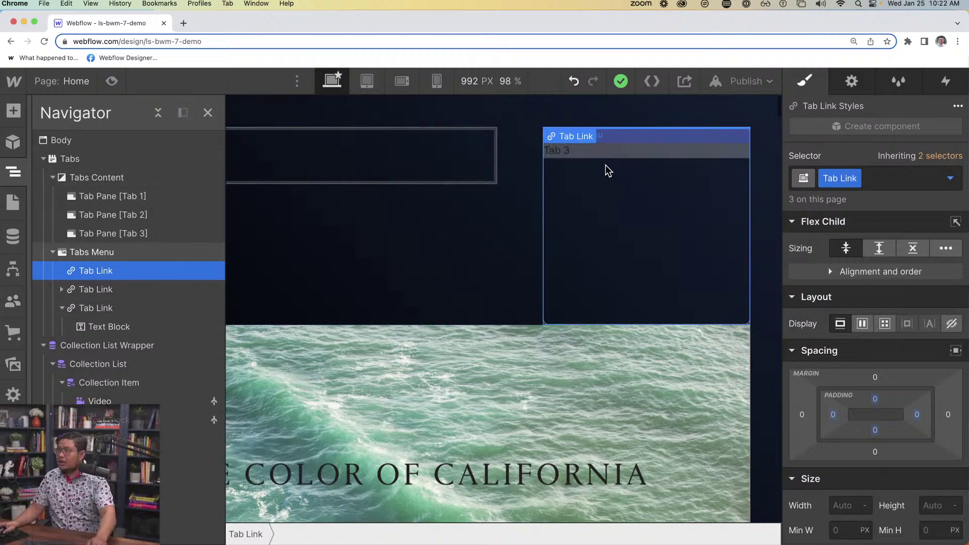
Step: Delete the Tab 3 and Tab 2 Text Blocks from the remaining two Tab Links and reopen the page structure
{"action": "left_click", "coordinate": [582, 151]}
{"action": "key", "text": "Delete"}
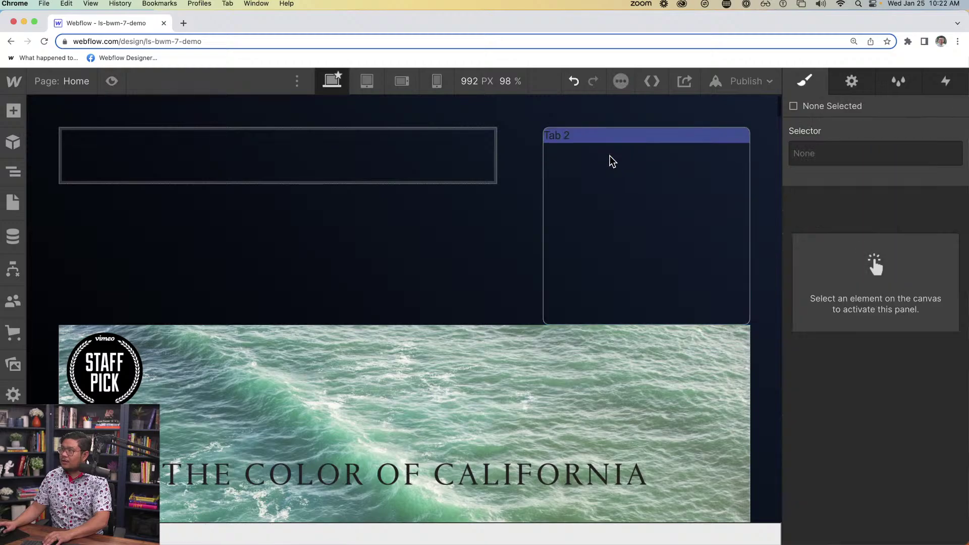
{"action": "left_click", "coordinate": [626, 136]}
{"action": "key", "text": "Delete"}
{"action": "left_click", "coordinate": [13, 174]}
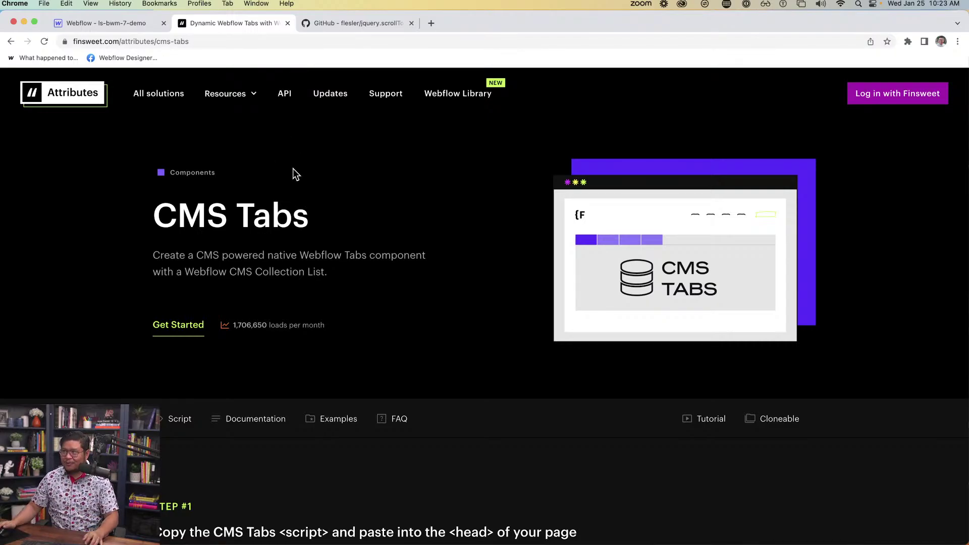
Step: Copy the CMS Tabs script from step 1 of Finsweet's CMS Tabs documentation page
{"action": "scroll", "coordinate": [389, 272], "scroll_direction": "down", "scroll_amount": 2}
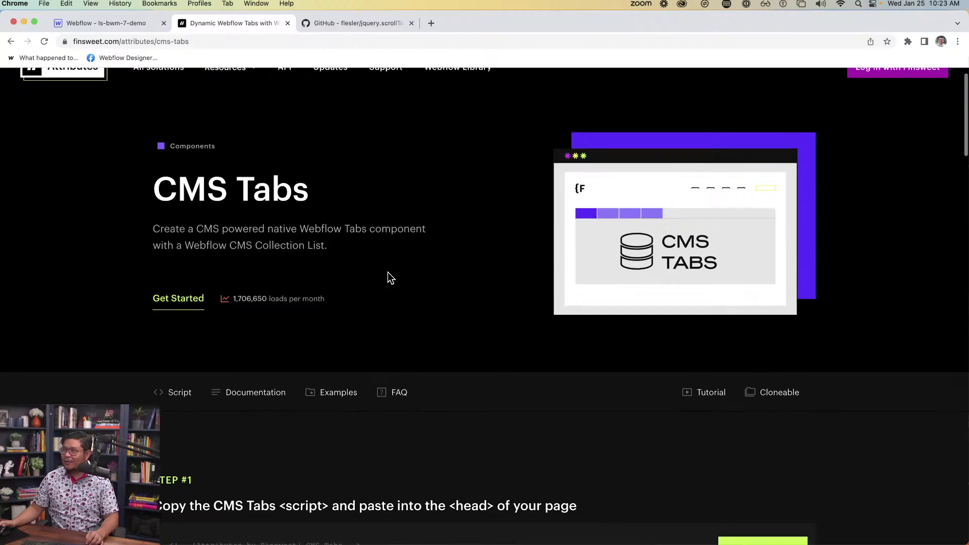
{"action": "scroll", "coordinate": [388, 273], "scroll_direction": "down", "scroll_amount": 3}
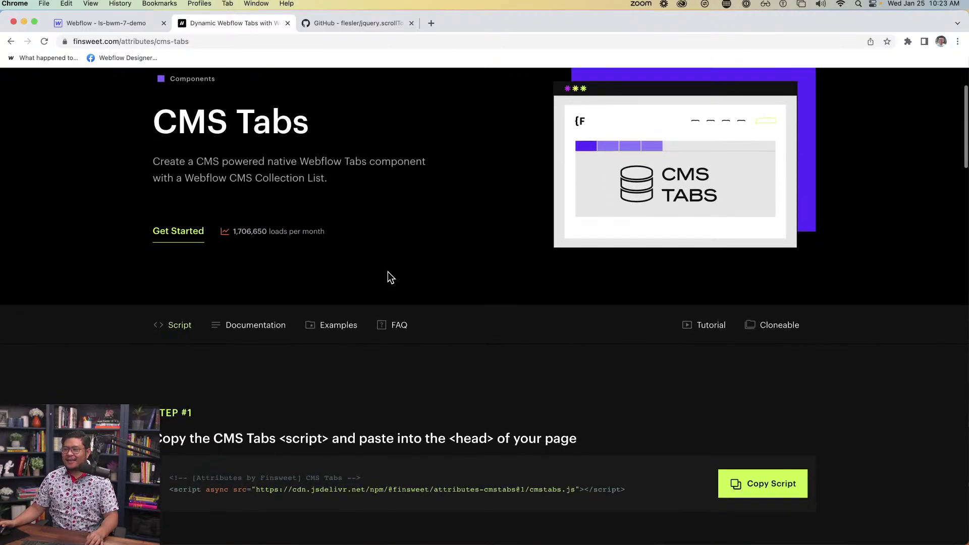
{"action": "scroll", "coordinate": [387, 273], "scroll_direction": "down", "scroll_amount": 8}
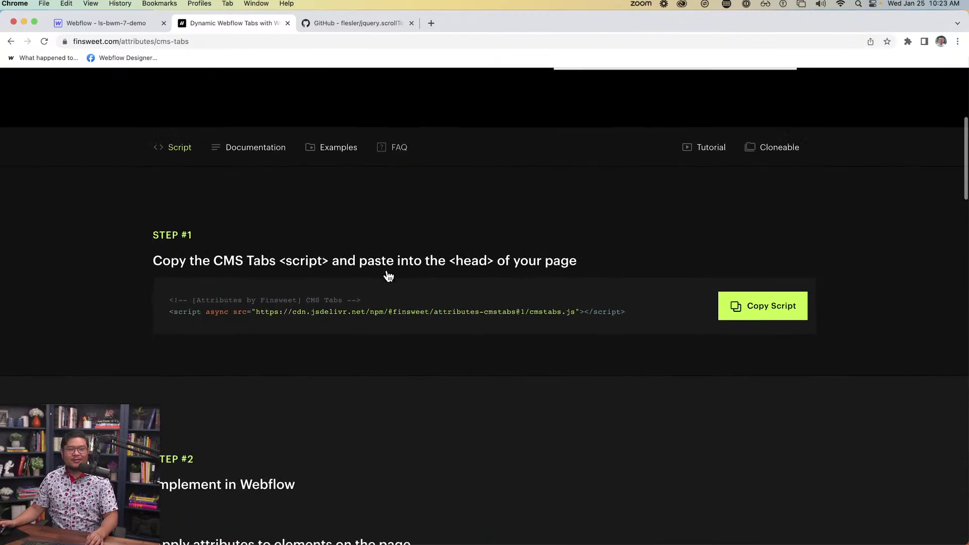
{"action": "left_click", "coordinate": [803, 312]}
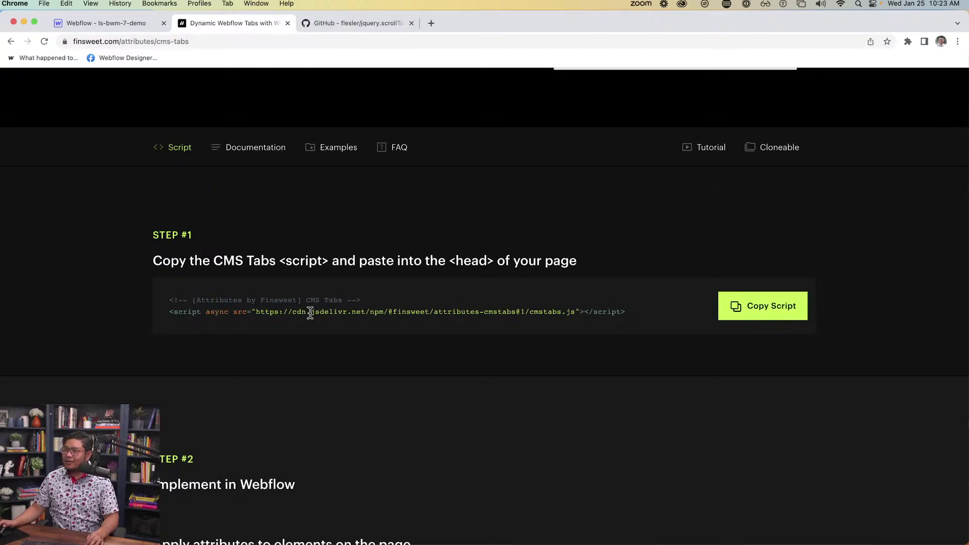
Step: In Webflow, paste the CMS Tabs script into the Home page's custom code inside the <head> tag and save the page settings
{"action": "left_click", "coordinate": [134, 26]}
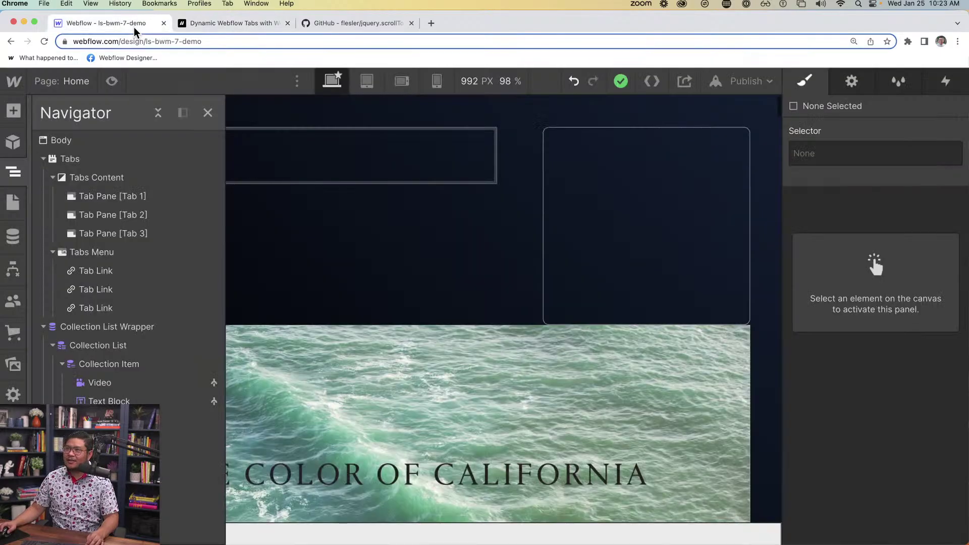
{"action": "left_click", "coordinate": [81, 90]}
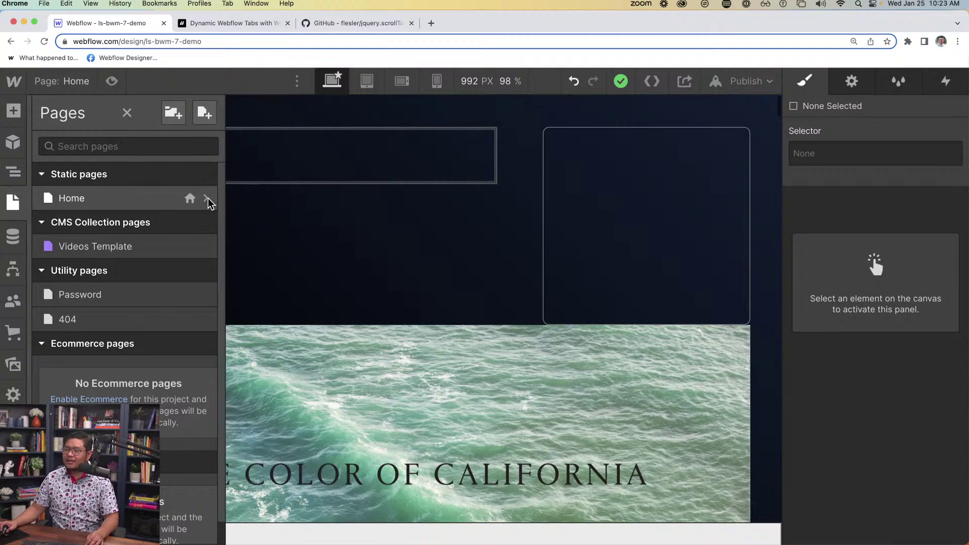
{"action": "left_click", "coordinate": [209, 199]}
{"action": "scroll", "coordinate": [330, 349], "scroll_direction": "down", "scroll_amount": 10}
{"action": "scroll", "coordinate": [331, 348], "scroll_direction": "down", "scroll_amount": 15}
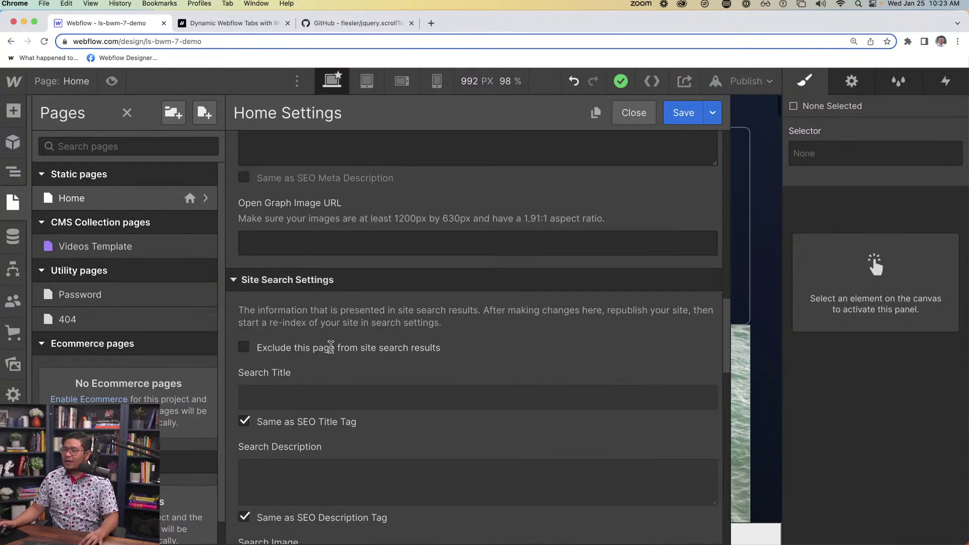
{"action": "left_click", "coordinate": [305, 319]}
{"action": "type", "text": "<!-- [Attributes by Finsweet] CMS Tabs --> <script async src=\"https://cdn.jsdelivr.net/npm/@finsweet/attributes-cmstabs@1/cmstabs.js\"></script>"}
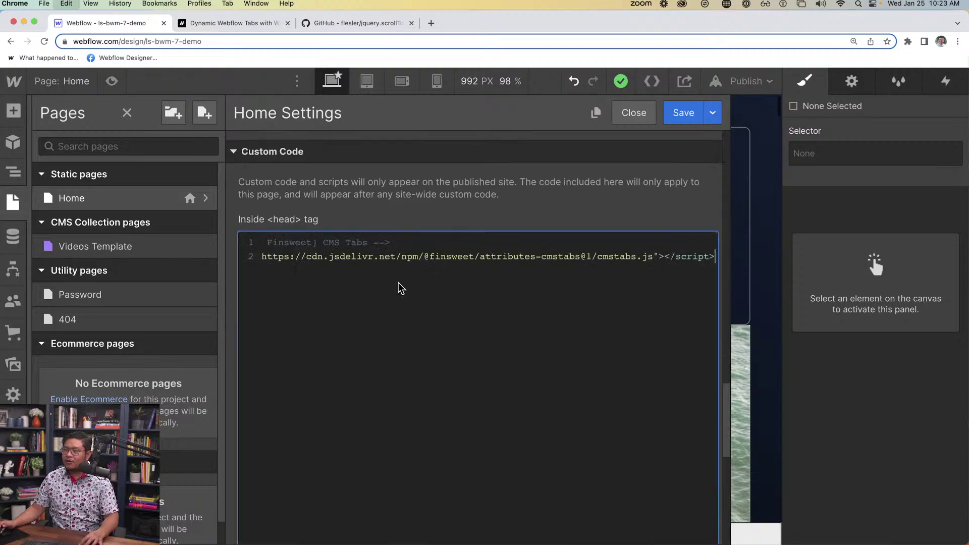
{"action": "left_click", "coordinate": [685, 113]}
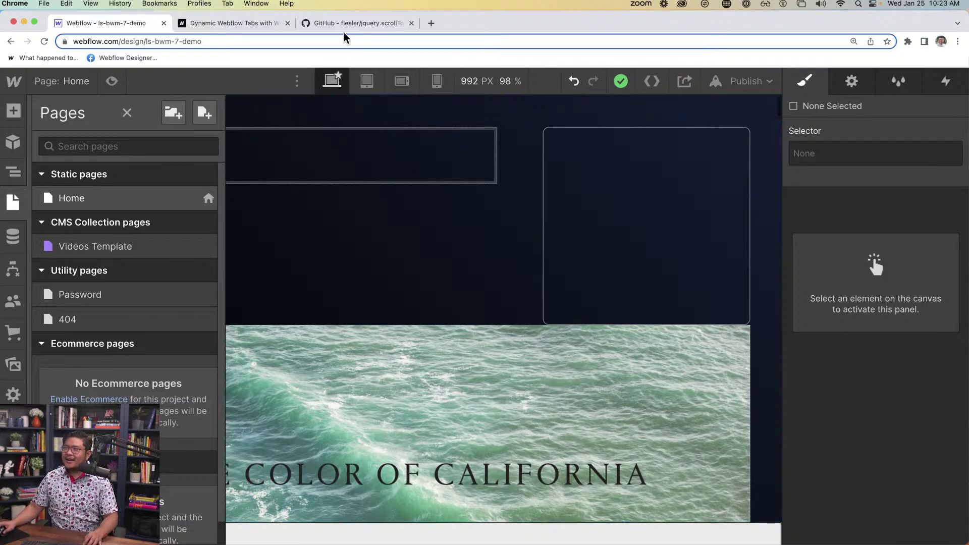
Step: In the Finsweet CMS Tabs documentation, expand the LIST element and copy its attribute name fs-cmstabs-element
{"action": "left_click", "coordinate": [241, 25]}
{"action": "scroll", "coordinate": [372, 344], "scroll_direction": "down", "scroll_amount": 1}
{"action": "scroll", "coordinate": [372, 344], "scroll_direction": "down", "scroll_amount": 8}
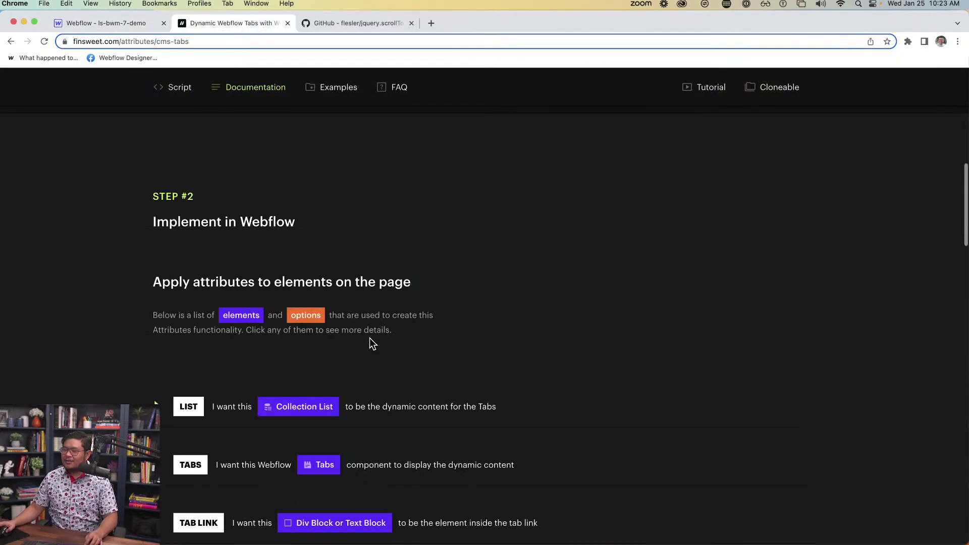
{"action": "left_click", "coordinate": [157, 275]}
{"action": "scroll", "coordinate": [170, 298], "scroll_direction": "down", "scroll_amount": 3}
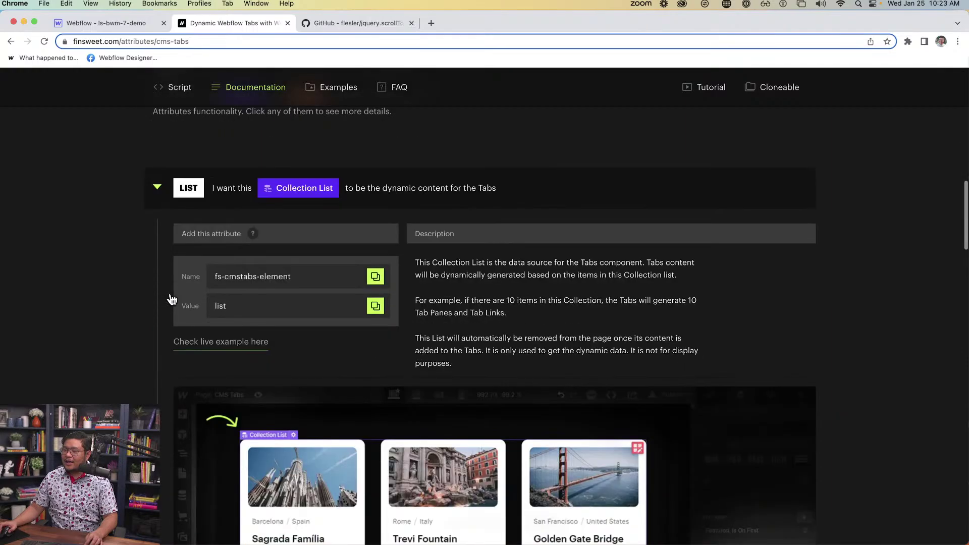
{"action": "left_click", "coordinate": [376, 238]}
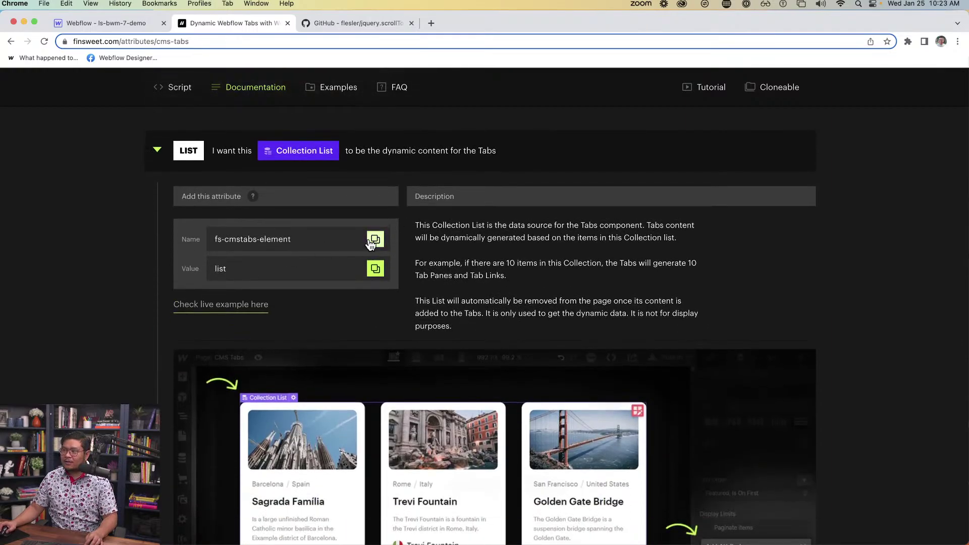
{"action": "left_click", "coordinate": [375, 243]}
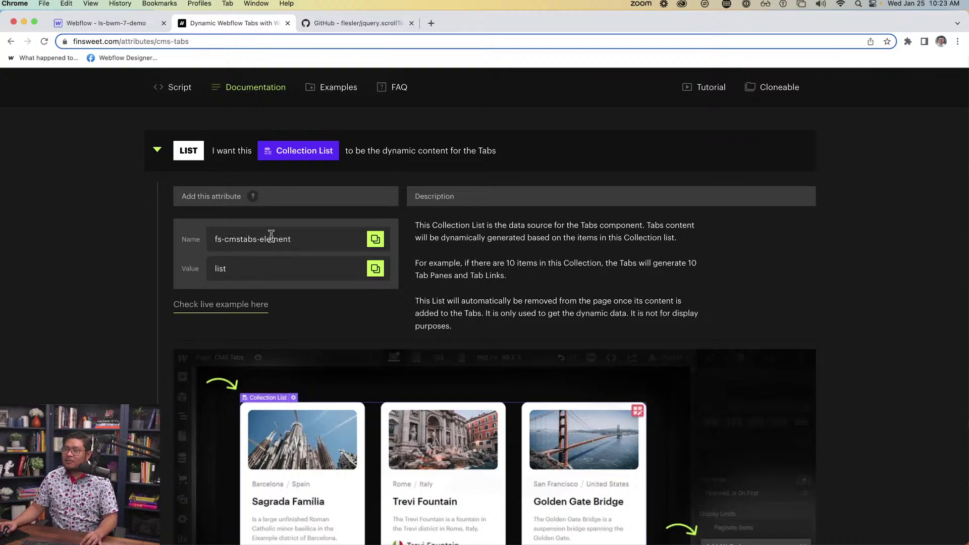
Step: Switch back to Webflow, select the Collection List in the page structure and show its element settings
{"action": "left_click", "coordinate": [118, 23]}
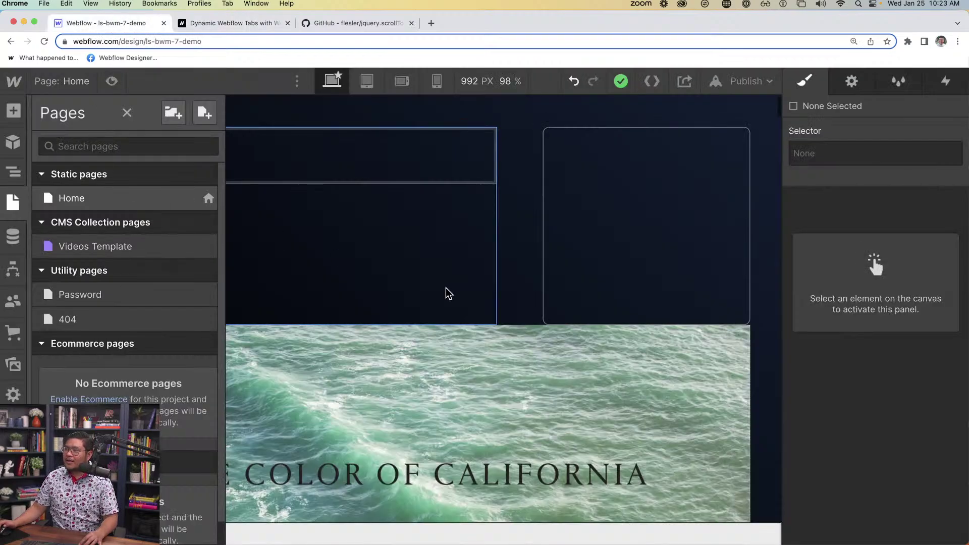
{"action": "left_click", "coordinate": [304, 381]}
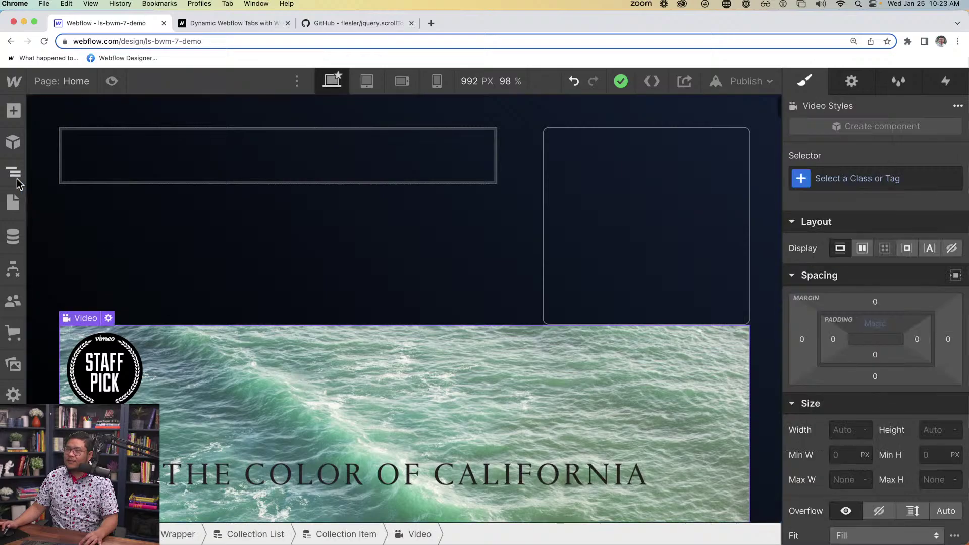
{"action": "left_click", "coordinate": [14, 175]}
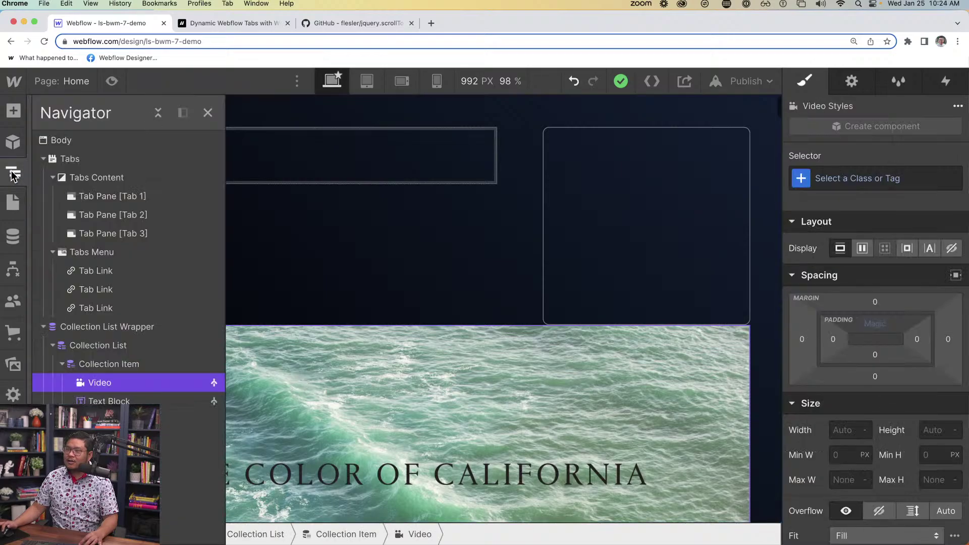
{"action": "left_click", "coordinate": [129, 347]}
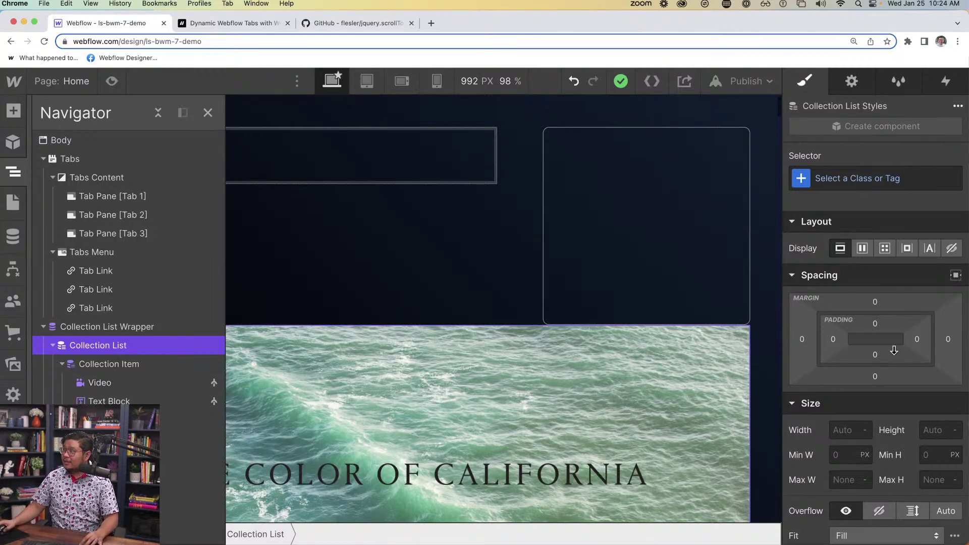
{"action": "key", "text": "d"}
{"action": "scroll", "coordinate": [877, 457], "scroll_direction": "down", "scroll_amount": 6}
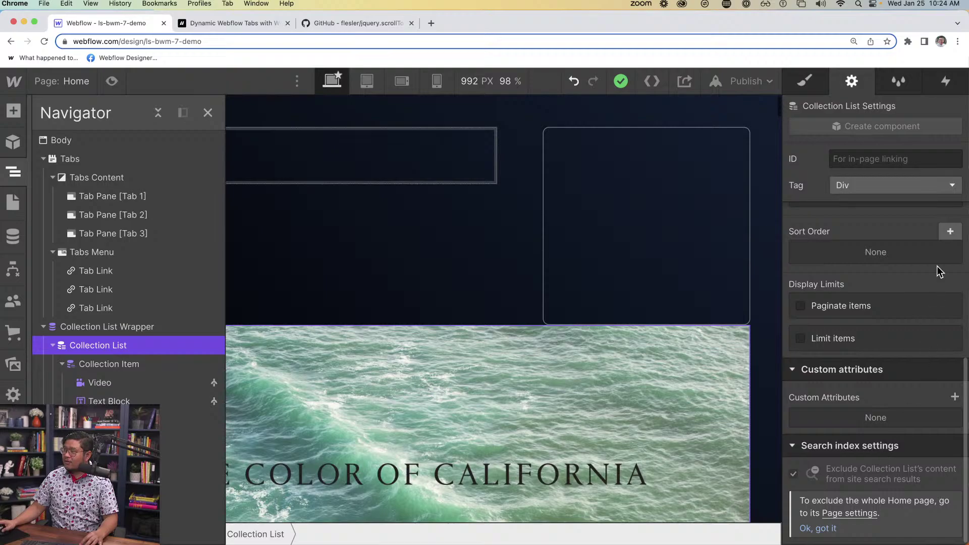
Step: Add a custom attribute to the Collection List with the name fs-cmstabs-element and the value list
{"action": "left_click", "coordinate": [953, 399]}
{"action": "left_click", "coordinate": [884, 448]}
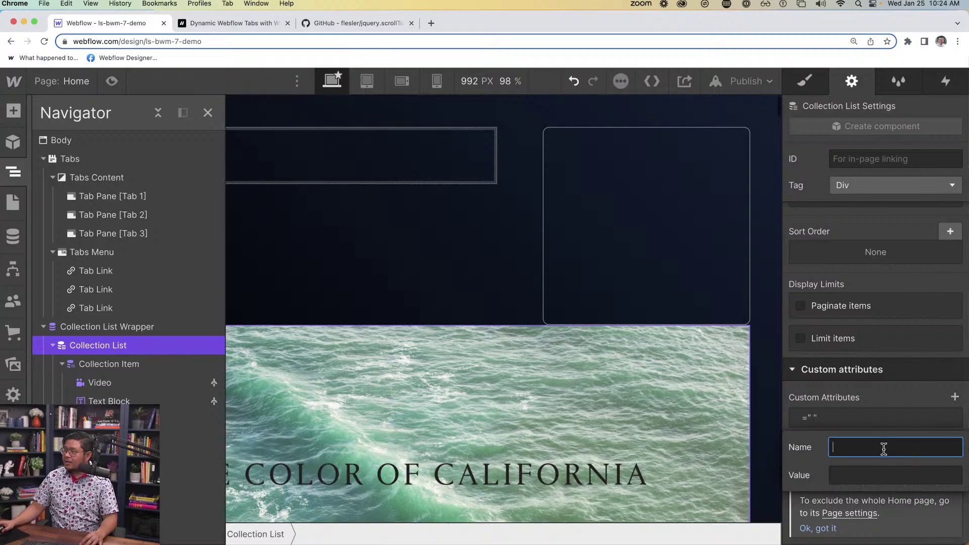
{"action": "key", "text": "cmd+v"}
{"action": "key", "text": "cmd+z"}
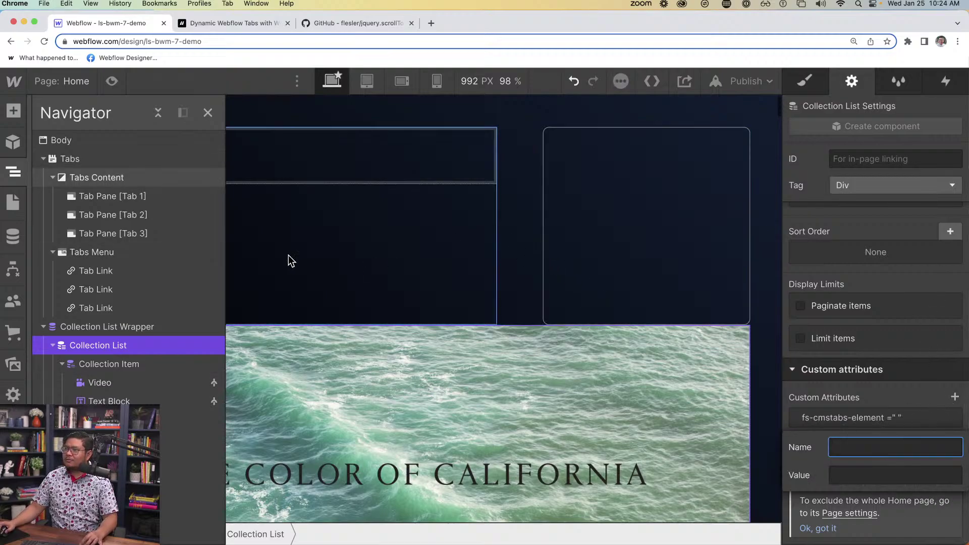
{"action": "left_click", "coordinate": [258, 24]}
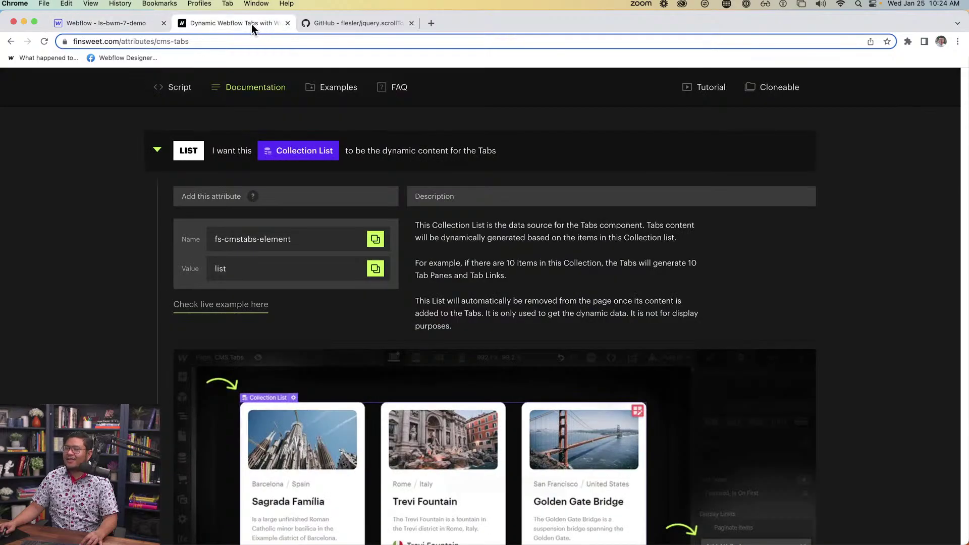
{"action": "left_click", "coordinate": [130, 24]}
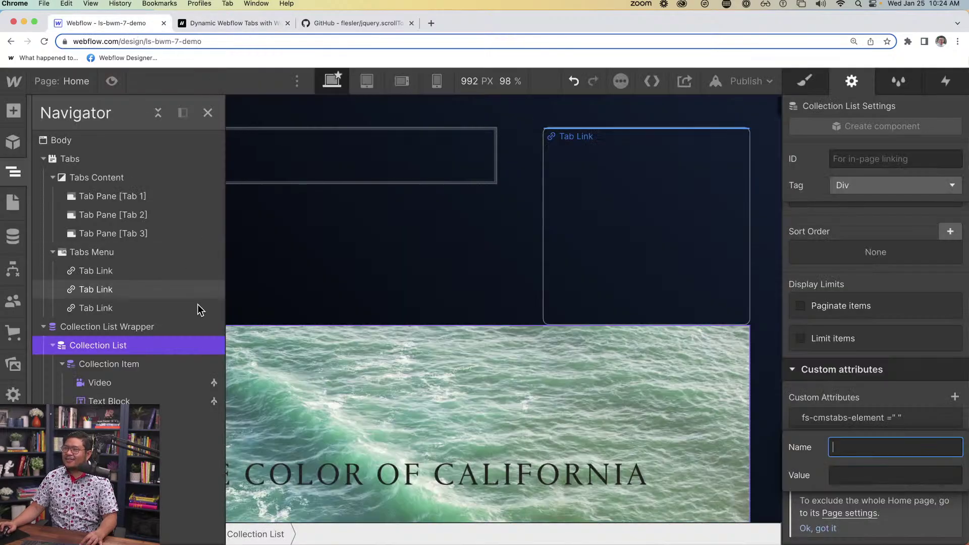
{"action": "key", "text": "cmd+v"}
{"action": "left_click", "coordinate": [866, 476]}
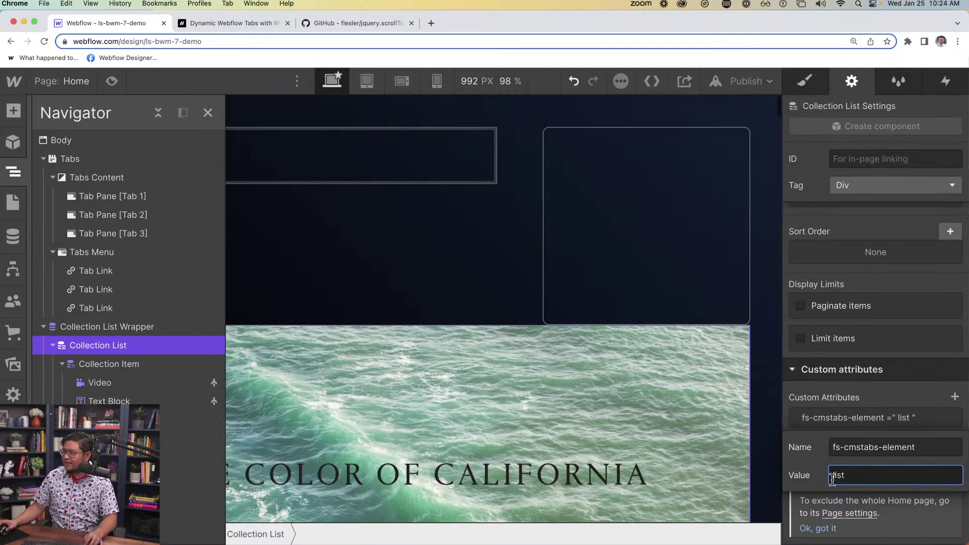
{"action": "left_click", "coordinate": [866, 396]}
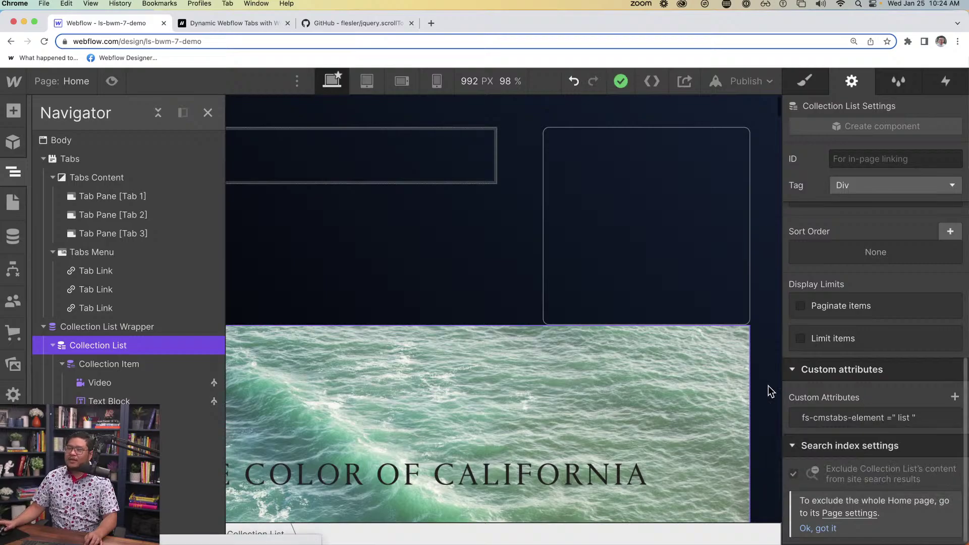
Step: Switch to the Finsweet CMS Tabs documentation and read the TABS element's attribute name, value and description
{"action": "left_click", "coordinate": [243, 23]}
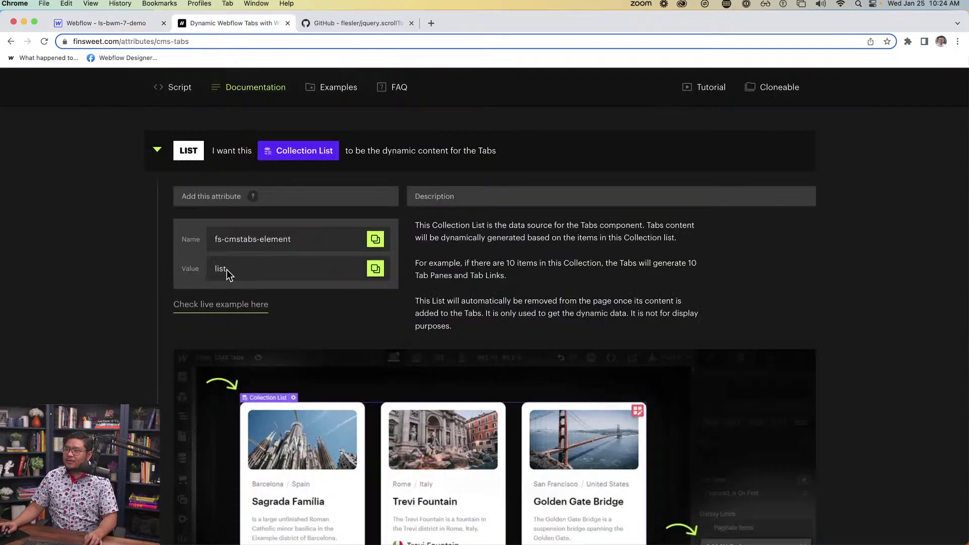
{"action": "scroll", "coordinate": [226, 269], "scroll_direction": "down", "scroll_amount": 6}
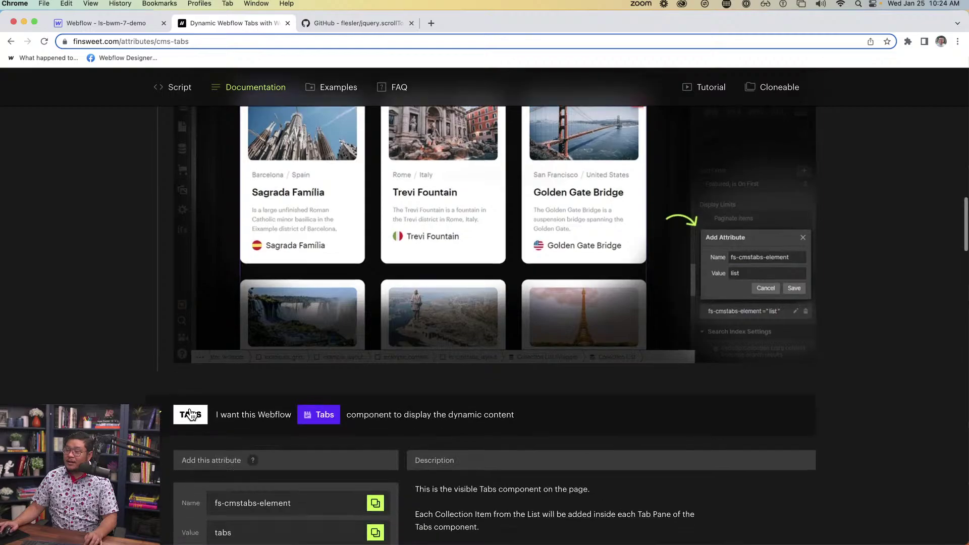
{"action": "scroll", "coordinate": [189, 414], "scroll_direction": "down", "scroll_amount": 4}
{"action": "scroll", "coordinate": [241, 360], "scroll_direction": "down", "scroll_amount": 1}
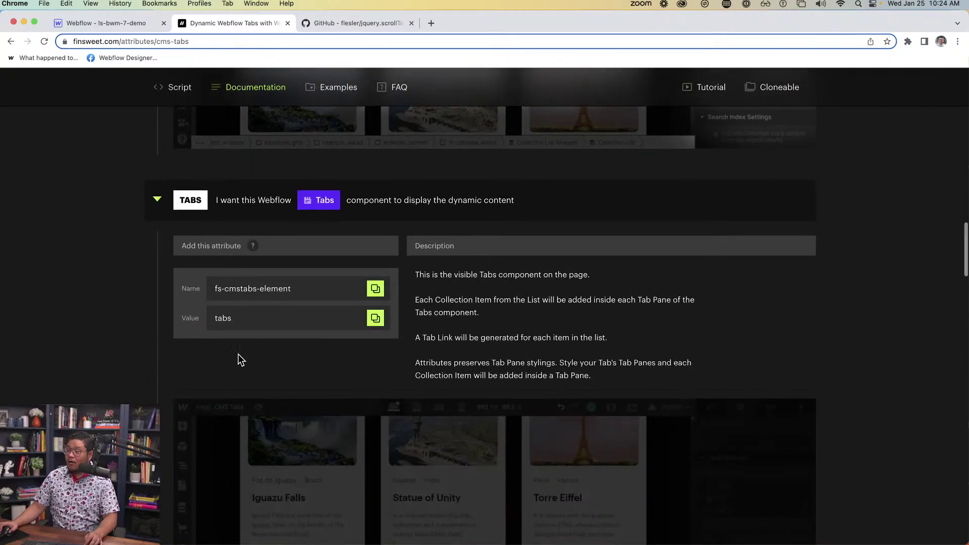
{"action": "scroll", "coordinate": [246, 334], "scroll_direction": "down", "scroll_amount": 6}
{"action": "scroll", "coordinate": [248, 335], "scroll_direction": "up", "scroll_amount": 1}
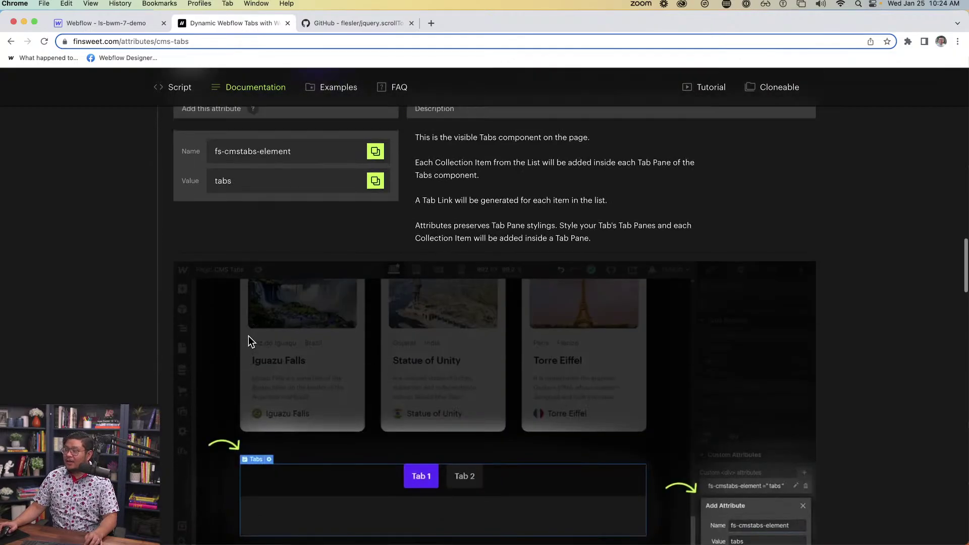
Step: Switch back to Webflow and add a custom attribute to the Tabs element with the name fs-cmstabs-element and the value tabs
{"action": "left_click", "coordinate": [95, 23]}
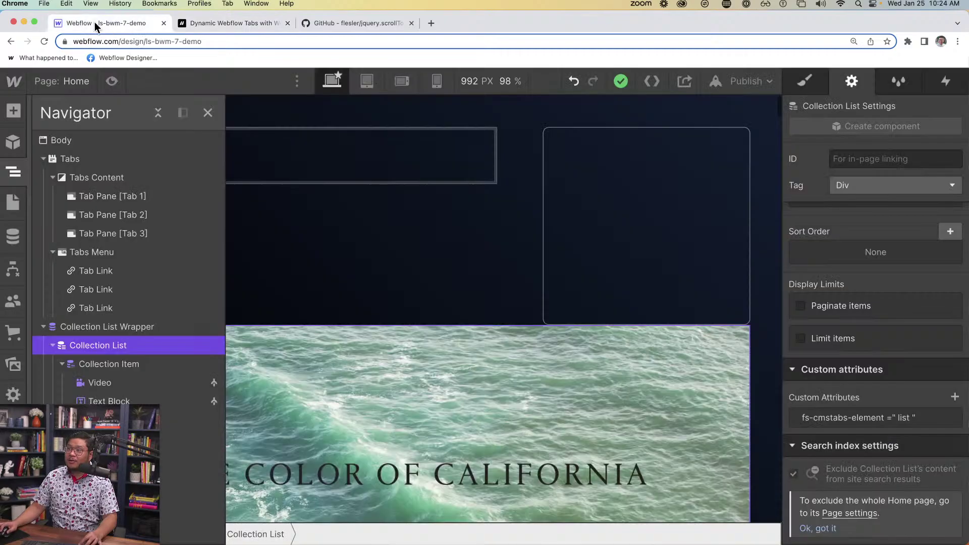
{"action": "left_click", "coordinate": [128, 165]}
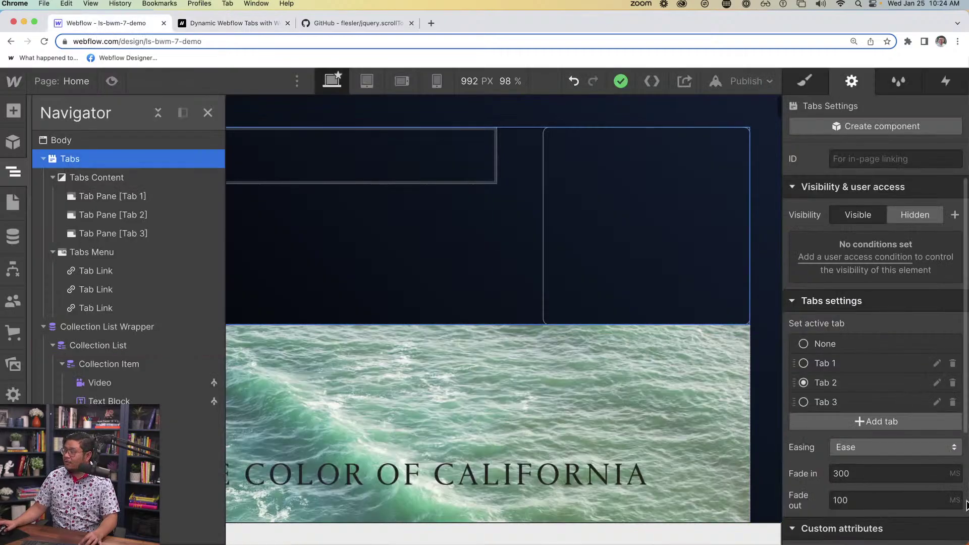
{"action": "scroll", "coordinate": [882, 457], "scroll_direction": "down", "scroll_amount": 3}
{"action": "left_click", "coordinate": [954, 398]}
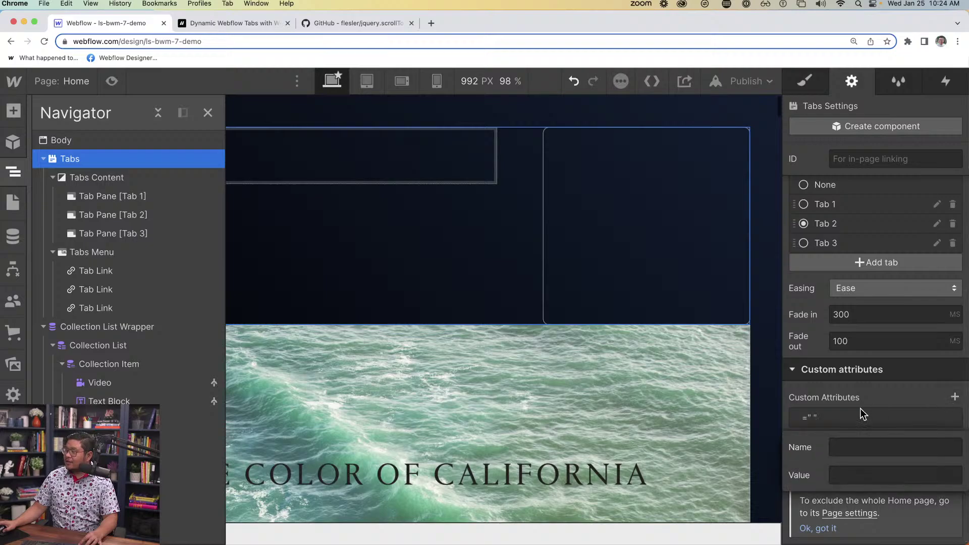
{"action": "left_click", "coordinate": [849, 444]}
{"action": "key", "text": "super+v"}
{"action": "left_click", "coordinate": [852, 479]}
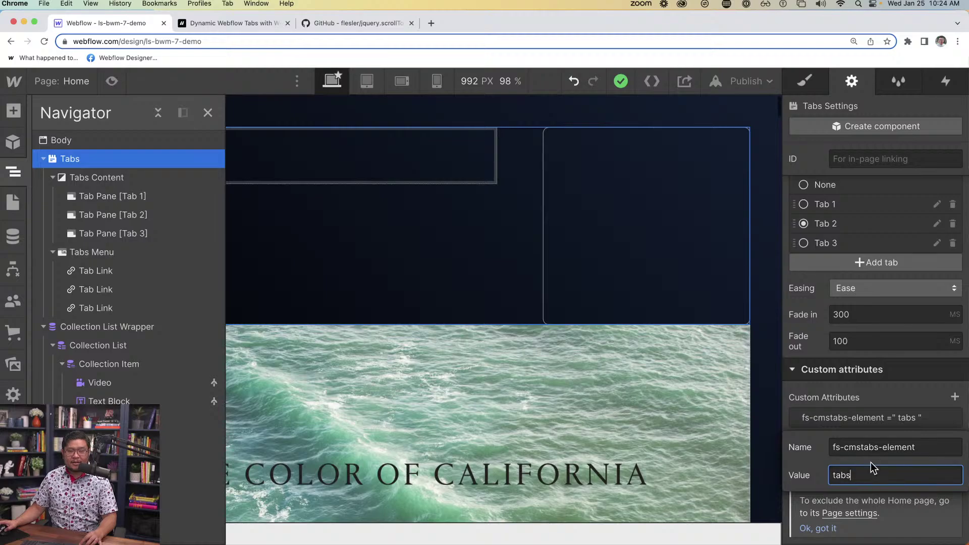
Step: In the Finsweet CMS Tabs documentation, expand the TAB LINK element and read its attribute name and value
{"action": "left_click", "coordinate": [253, 24]}
{"action": "scroll", "coordinate": [295, 288], "scroll_direction": "down", "scroll_amount": 10}
{"action": "scroll", "coordinate": [290, 292], "scroll_direction": "down", "scroll_amount": 3}
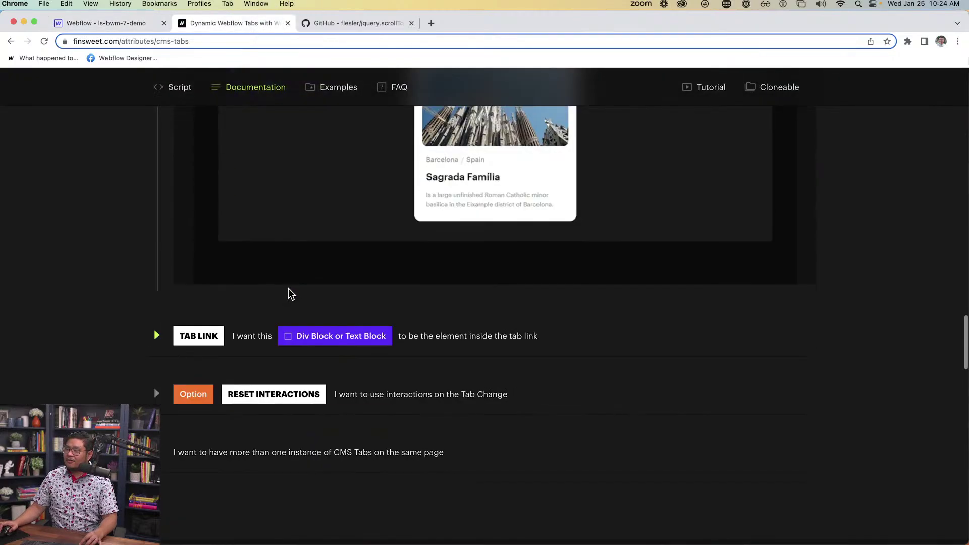
{"action": "left_click", "coordinate": [158, 334]}
{"action": "scroll", "coordinate": [151, 361], "scroll_direction": "down", "scroll_amount": 2}
{"action": "scroll", "coordinate": [150, 359], "scroll_direction": "down", "scroll_amount": 1}
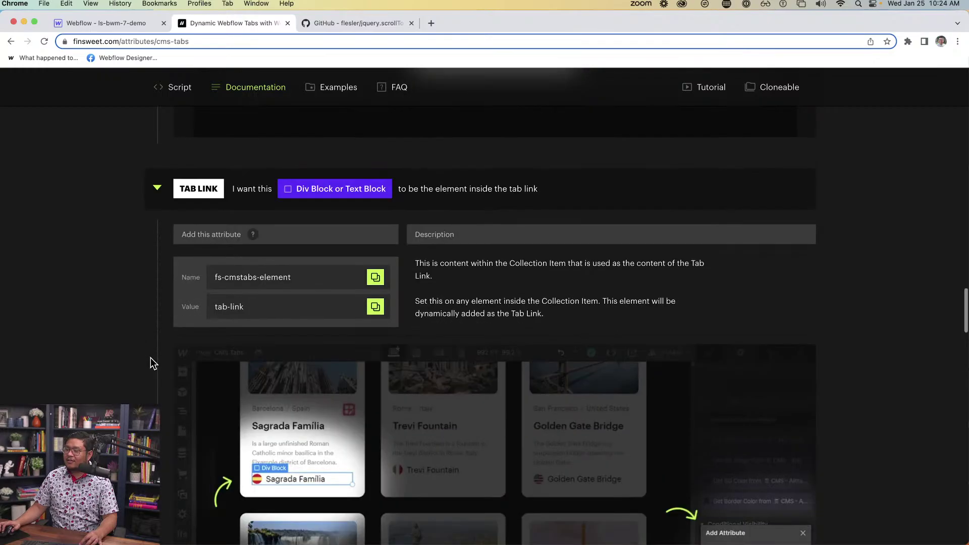
Step: Switch back to Webflow and select the Text Block inside the Collection Item
{"action": "left_click", "coordinate": [125, 23]}
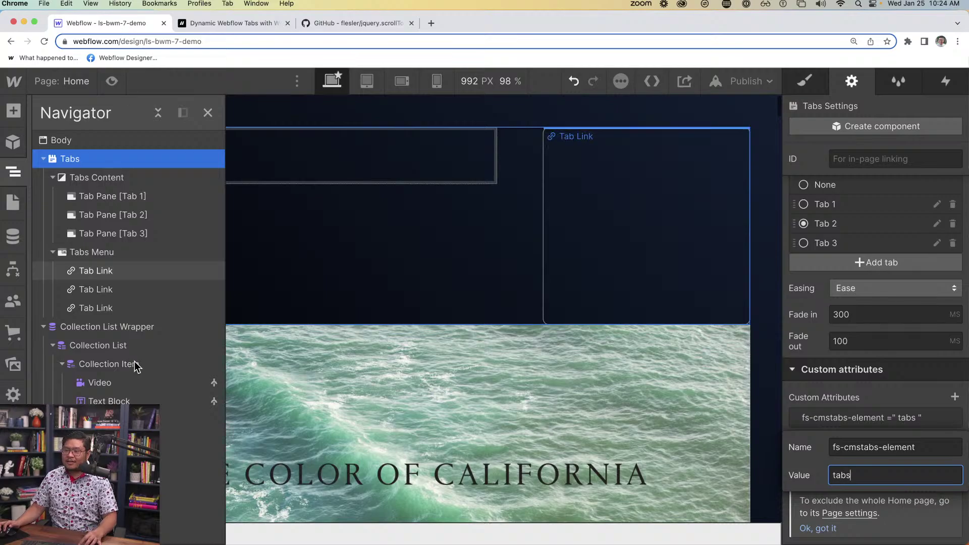
{"action": "left_click", "coordinate": [217, 401]}
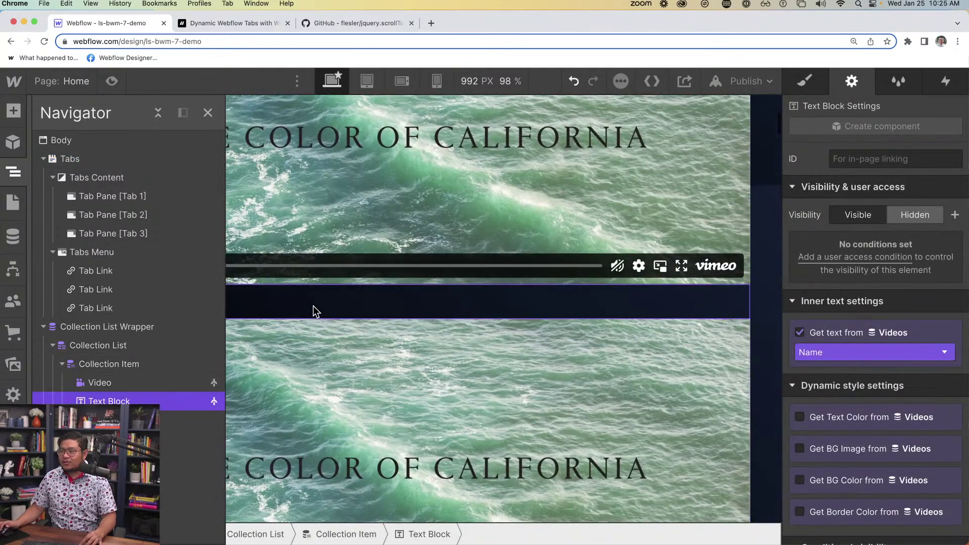
{"action": "left_click", "coordinate": [305, 309]}
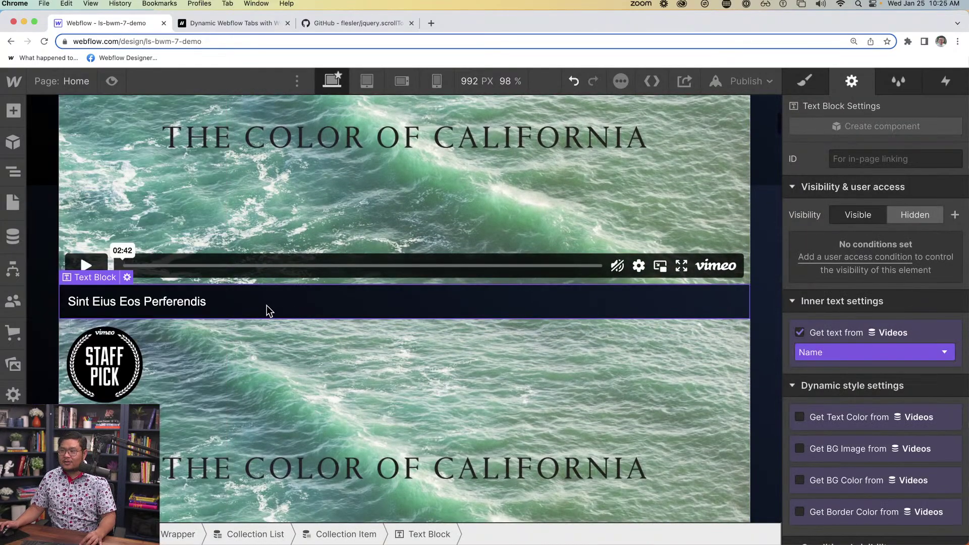
{"action": "scroll", "coordinate": [854, 400], "scroll_direction": "down", "scroll_amount": 5}
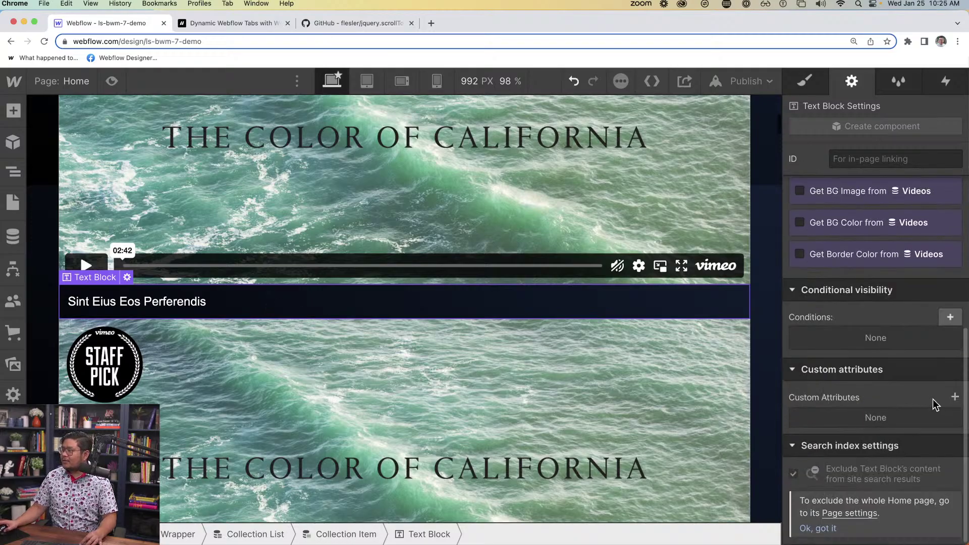
{"action": "left_click", "coordinate": [954, 398]}
{"action": "key", "text": "super+v"}
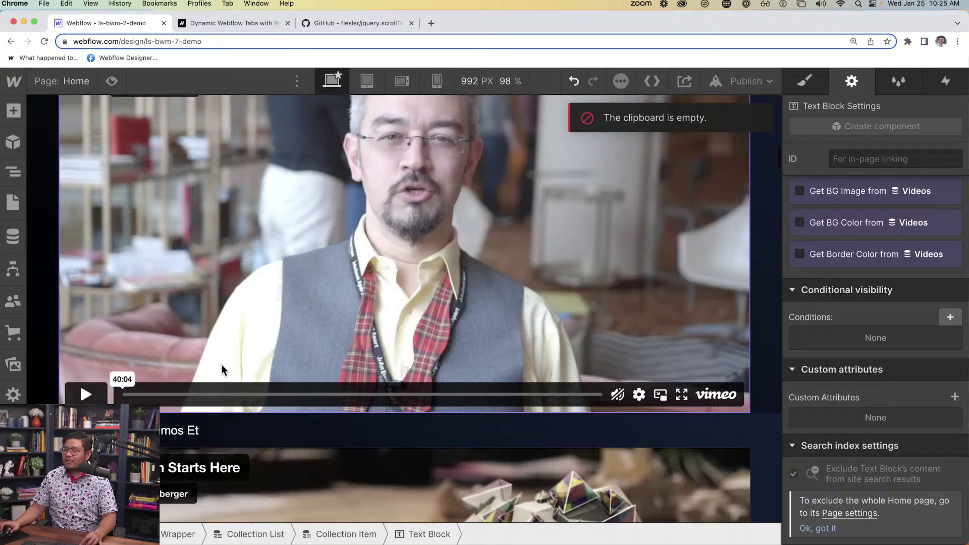
{"action": "left_click", "coordinate": [183, 422]}
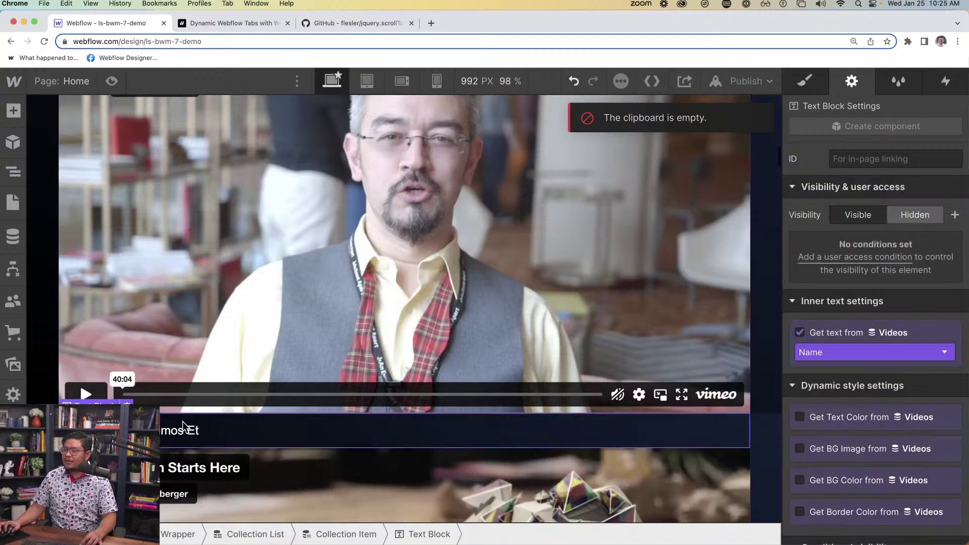
{"action": "scroll", "coordinate": [252, 401], "scroll_direction": "down", "scroll_amount": 9}
{"action": "scroll", "coordinate": [253, 401], "scroll_direction": "up", "scroll_amount": 3}
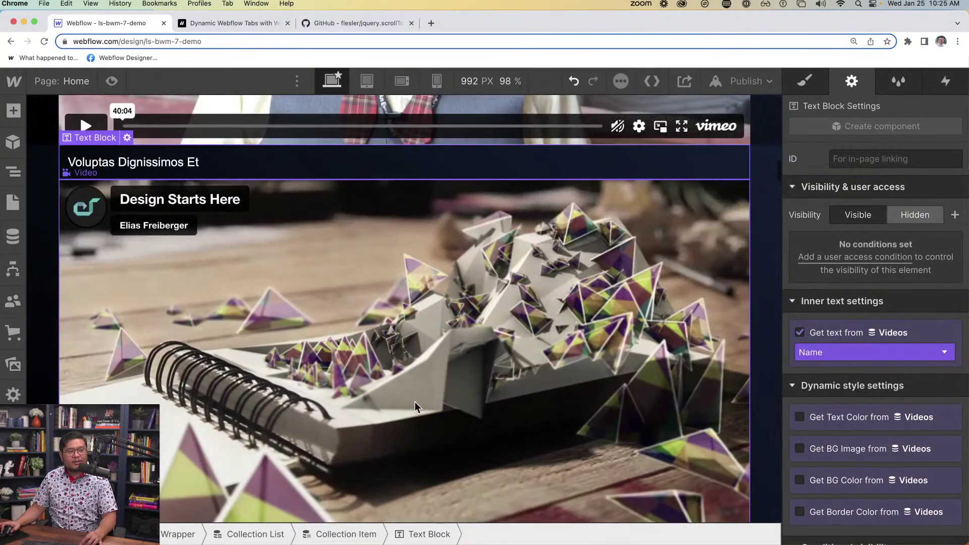
{"action": "scroll", "coordinate": [915, 445], "scroll_direction": "down", "scroll_amount": 5}
{"action": "left_click", "coordinate": [954, 417]}
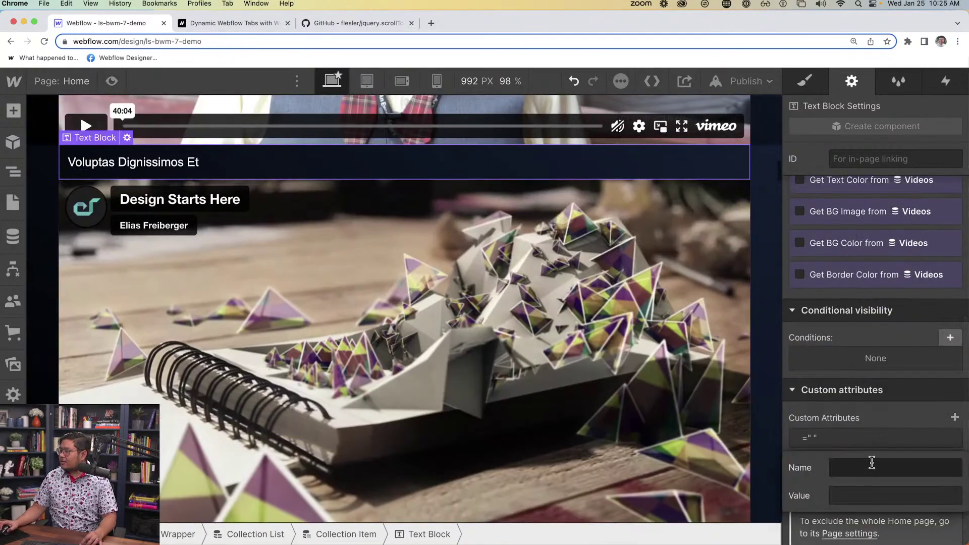
{"action": "key", "text": "Escape"}
{"action": "left_click", "coordinate": [948, 420]}
{"action": "key", "text": "Escape"}
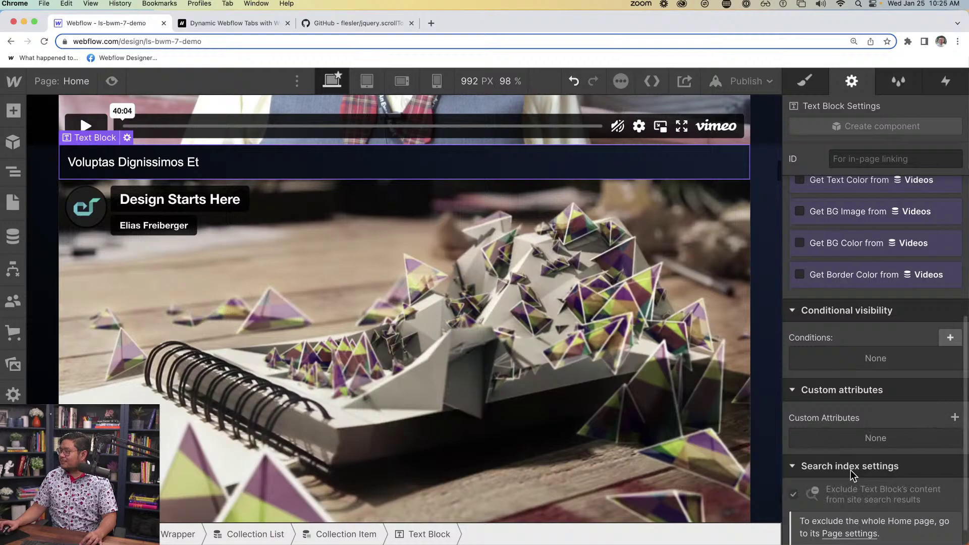
Step: Reload the Designer and add a custom attribute to the Collection Item's Text Block with the name fs-cmstabs-element and the value tabs-link
{"action": "left_click", "coordinate": [44, 41]}
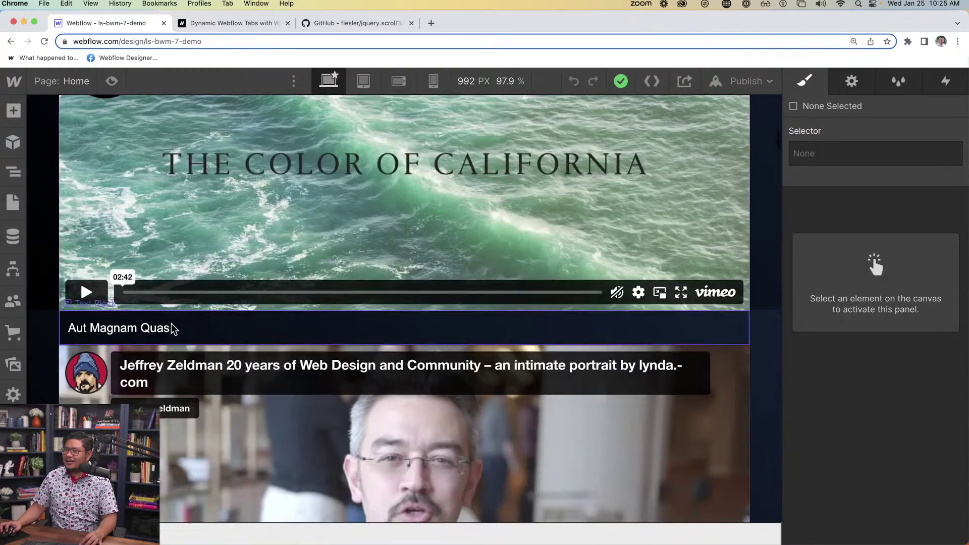
{"action": "left_click", "coordinate": [197, 329]}
{"action": "left_click", "coordinate": [852, 82]}
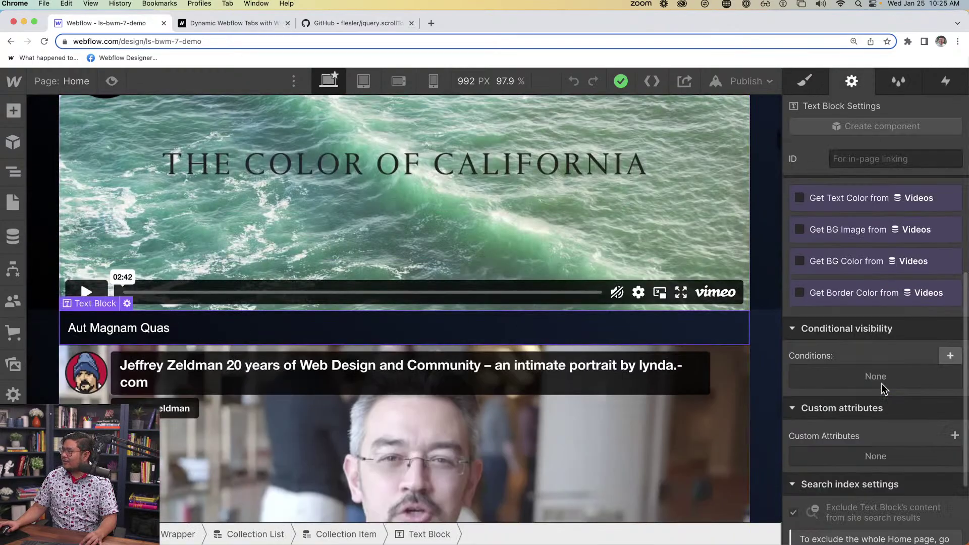
{"action": "scroll", "coordinate": [884, 389], "scroll_direction": "down", "scroll_amount": 2}
{"action": "left_click", "coordinate": [954, 397]}
{"action": "left_click", "coordinate": [857, 445]}
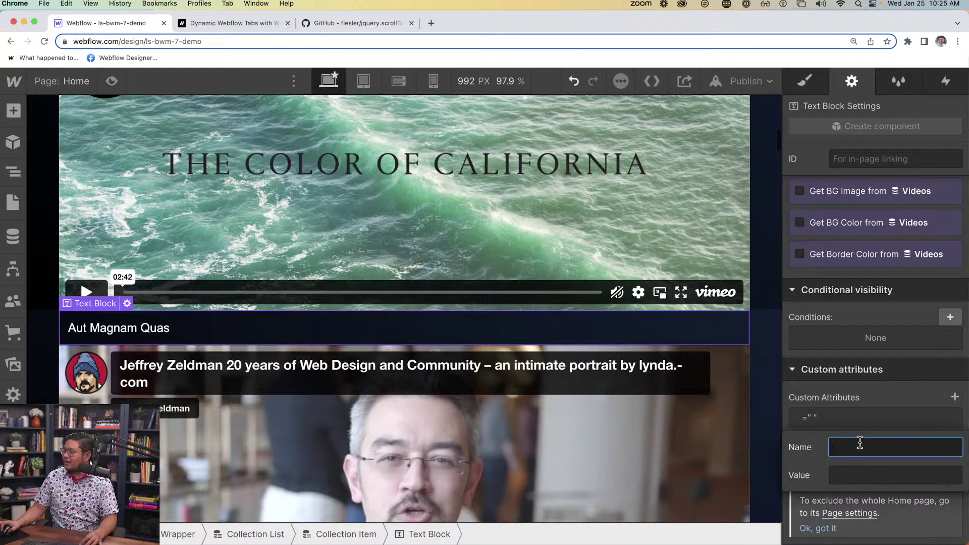
{"action": "type", "text": "fs-cmstabs-element"}
{"action": "left_click", "coordinate": [851, 475]}
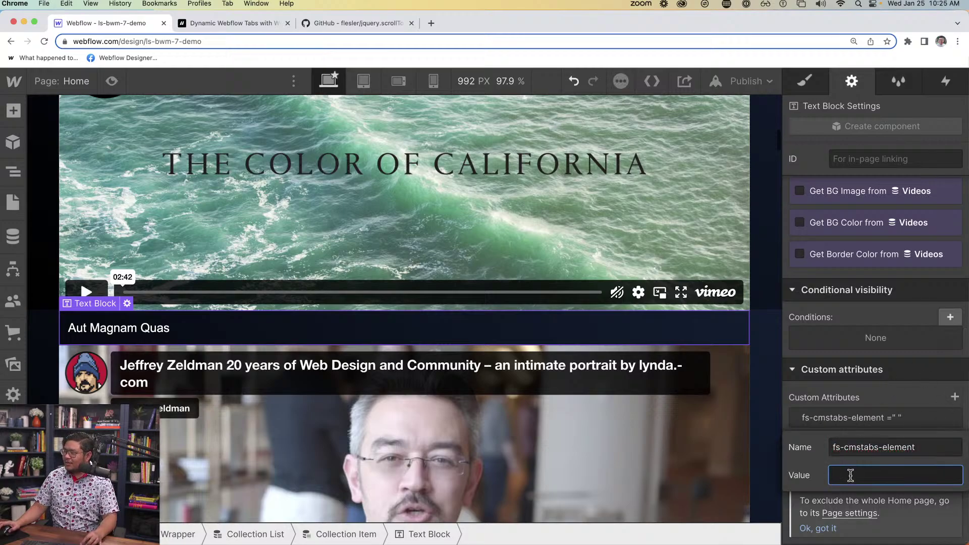
{"action": "type", "text": "tab"}
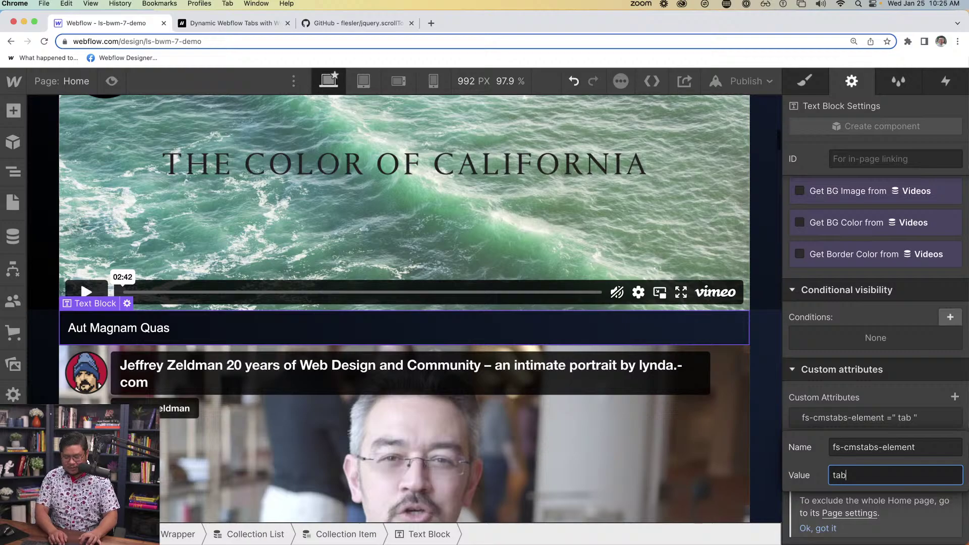
{"action": "type", "text": "s-link"}
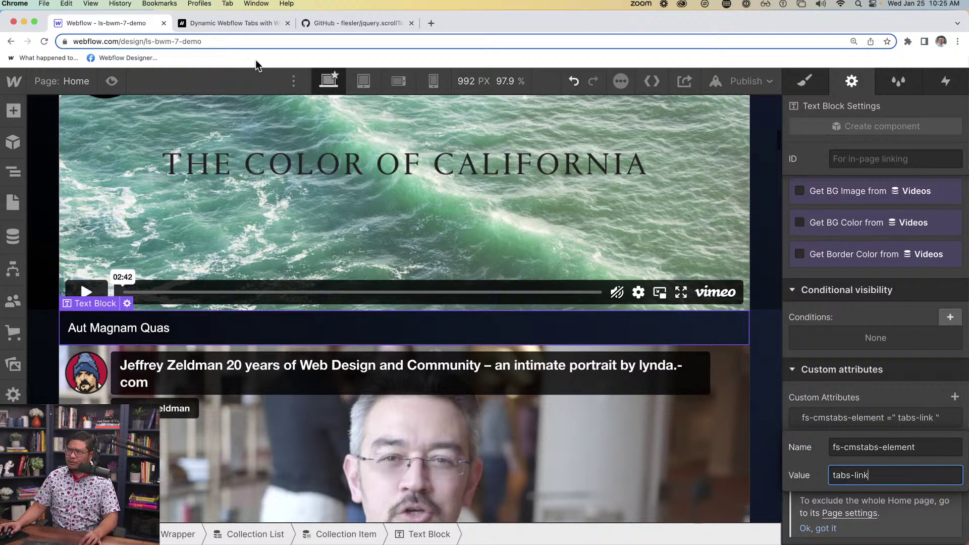
Step: Check the TAB LINK value in the Finsweet documentation and correct the Text Block's attribute value to tab-link in Webflow
{"action": "left_click", "coordinate": [228, 23]}
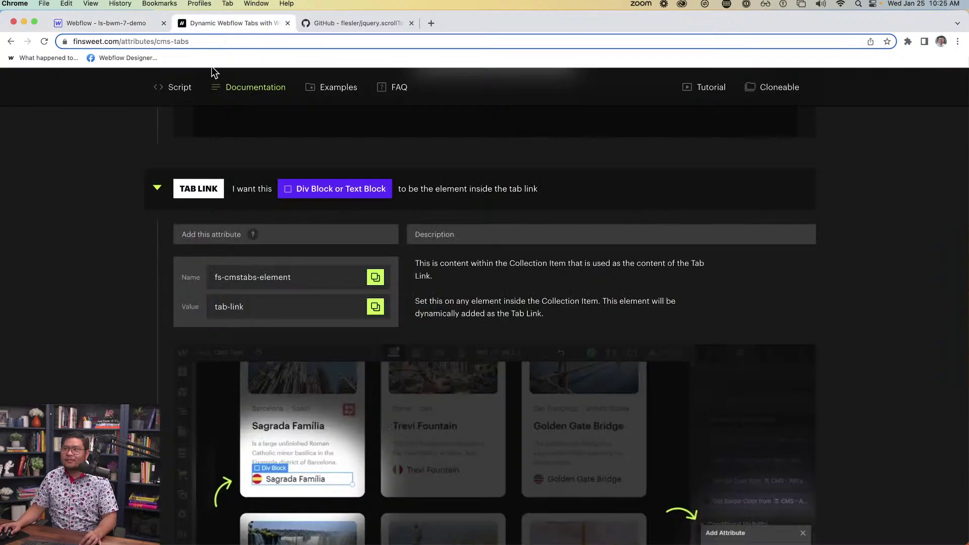
{"action": "left_click", "coordinate": [101, 23]}
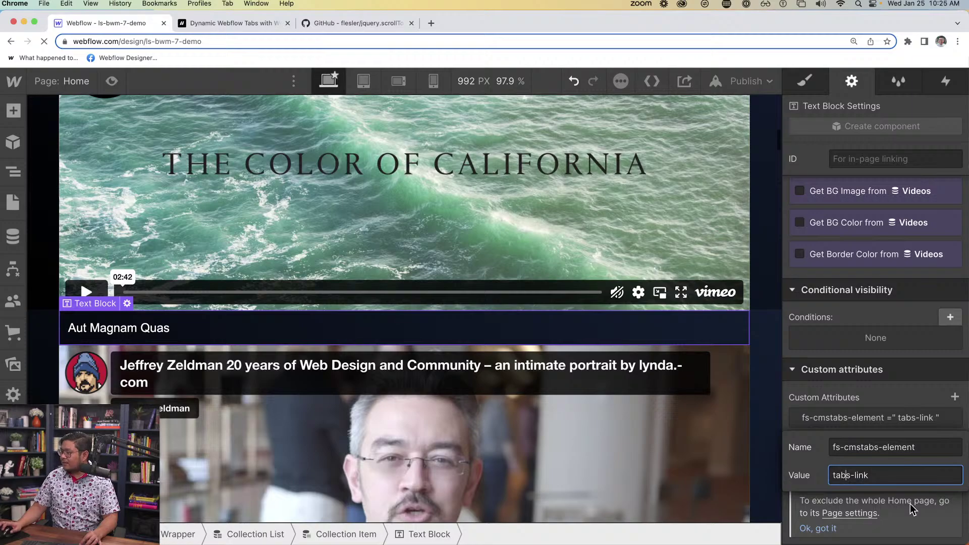
{"action": "key", "text": "Delete"}
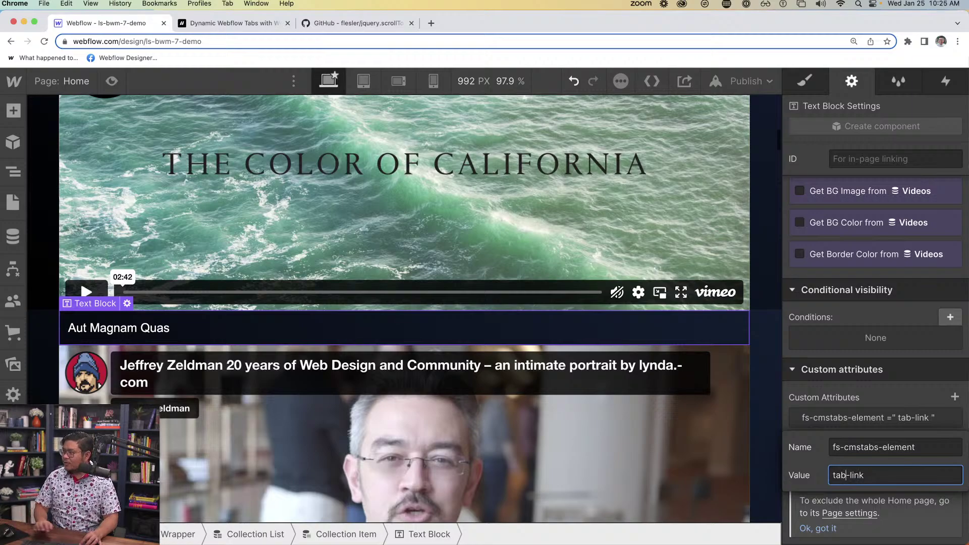
{"action": "left_click", "coordinate": [911, 397]}
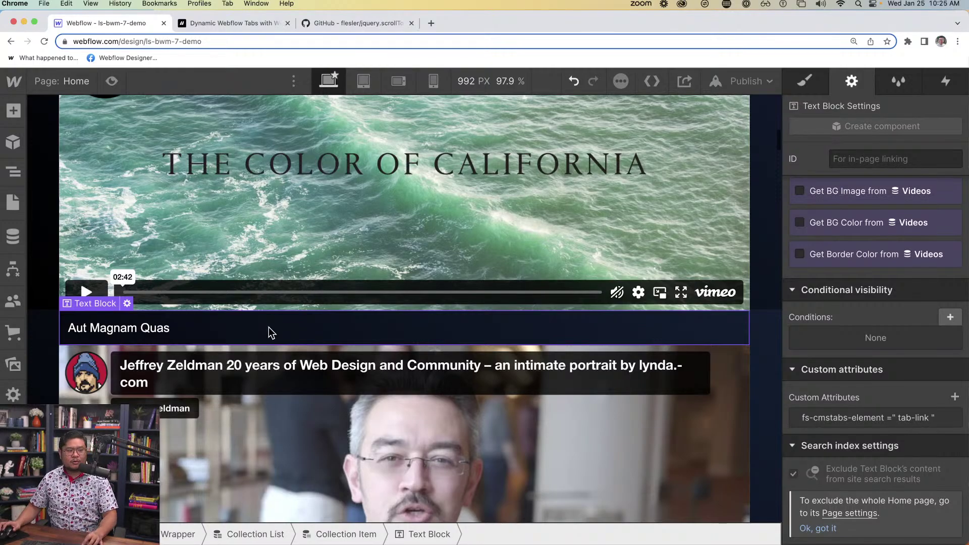
Step: Publish the site to ls-bwm-7-demo.webflow.io
{"action": "scroll", "coordinate": [283, 303], "scroll_direction": "up", "scroll_amount": 8}
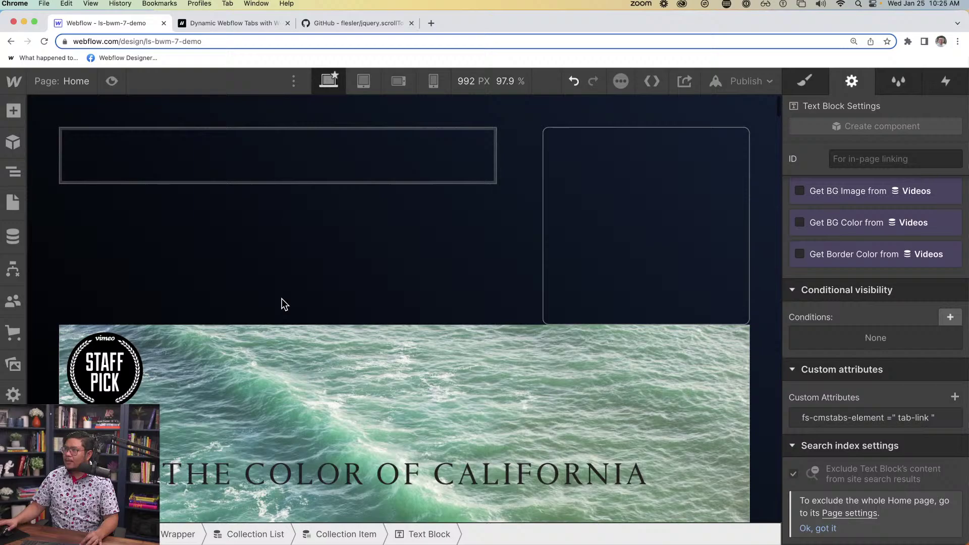
{"action": "left_click", "coordinate": [748, 82]}
{"action": "left_click", "coordinate": [662, 274]}
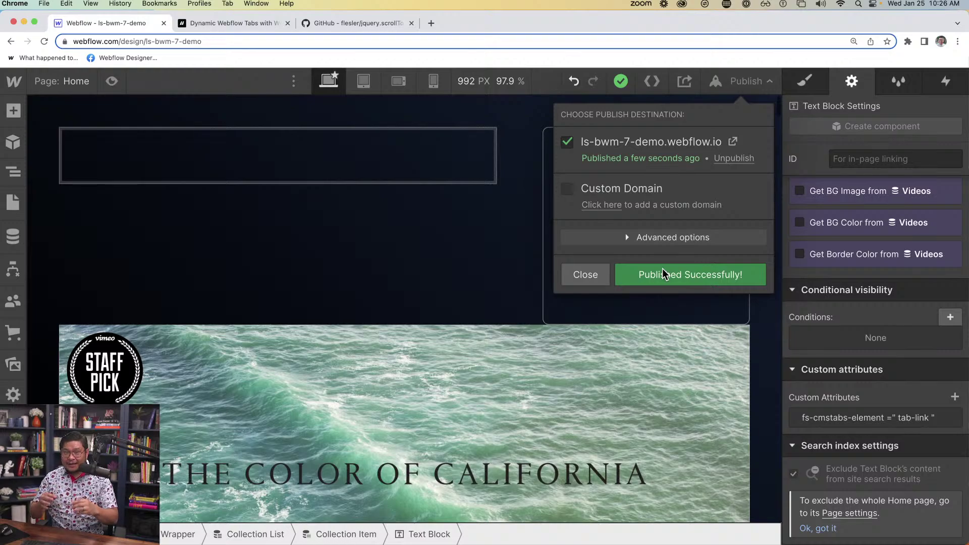
Step: Open the published site and scroll through the video title list to check the tabs menu
{"action": "left_click", "coordinate": [733, 142]}
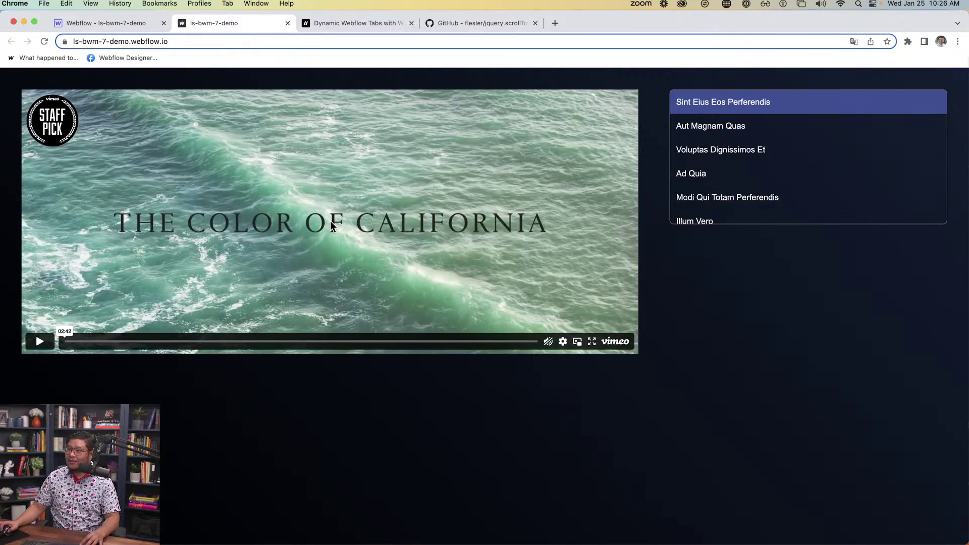
{"action": "scroll", "coordinate": [771, 174], "scroll_direction": "down", "scroll_amount": 2}
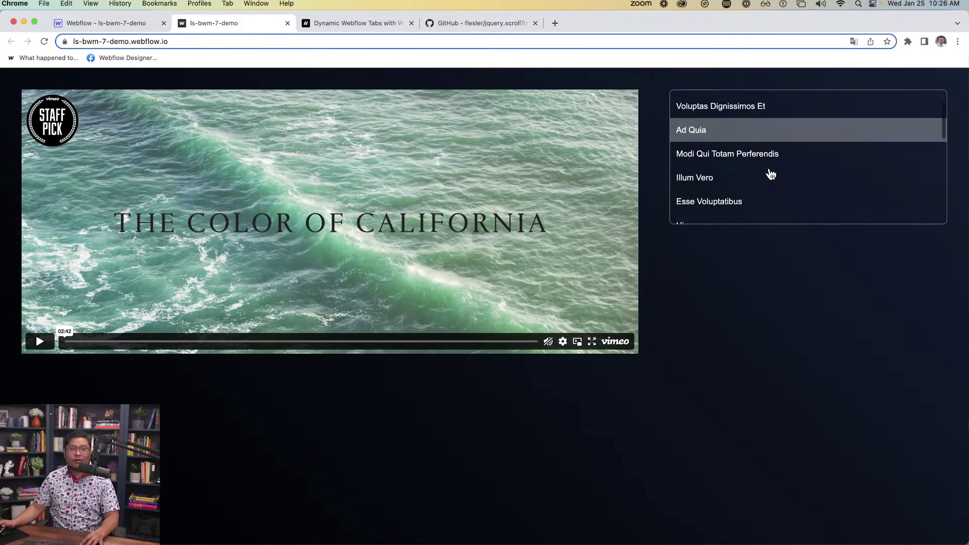
{"action": "scroll", "coordinate": [771, 174], "scroll_direction": "down", "scroll_amount": 5}
{"action": "scroll", "coordinate": [770, 174], "scroll_direction": "up", "scroll_amount": 4}
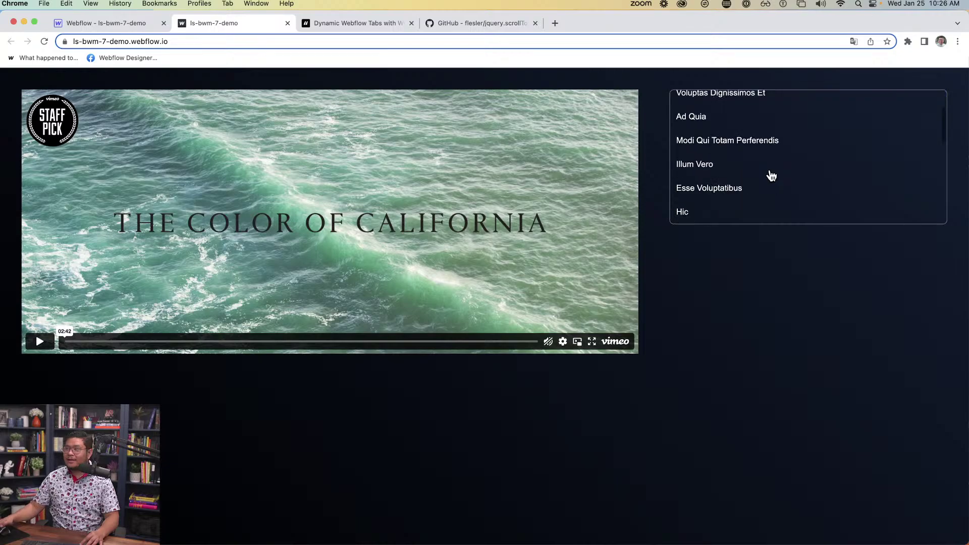
{"action": "scroll", "coordinate": [771, 174], "scroll_direction": "down", "scroll_amount": 5}
{"action": "scroll", "coordinate": [771, 174], "scroll_direction": "up", "scroll_amount": 10}
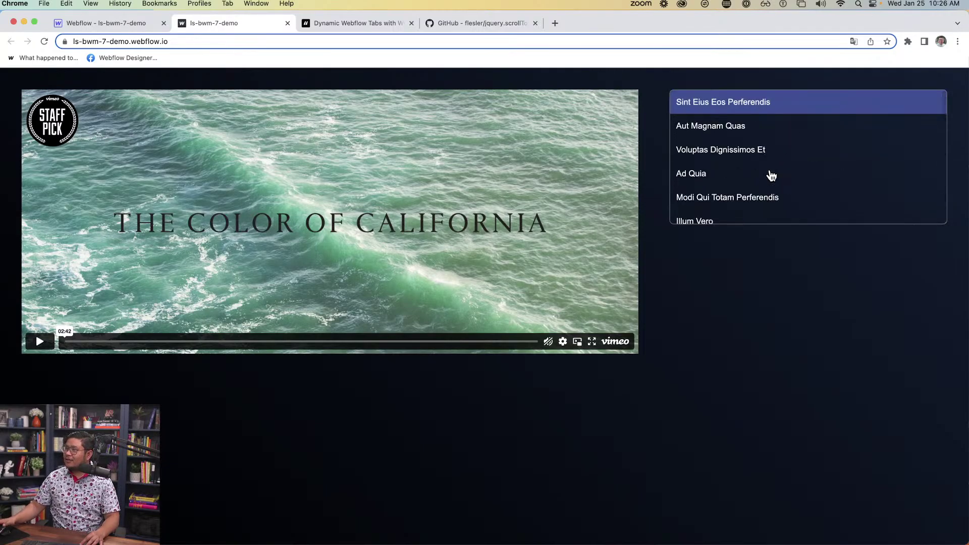
Step: Switch between several video titles in the published playlist, from Aut Magnam Quas to Illum Vero, to test the tab links
{"action": "left_click", "coordinate": [738, 138]}
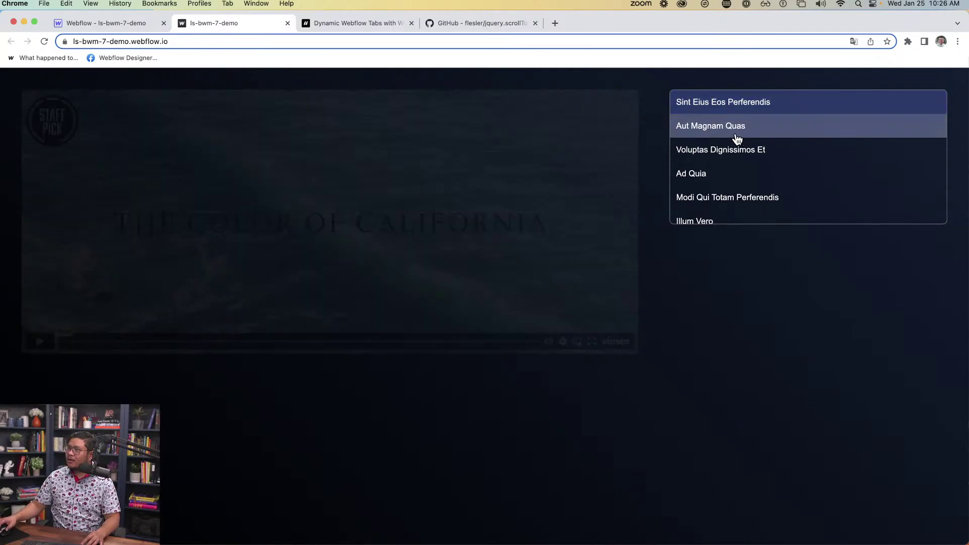
{"action": "left_click", "coordinate": [726, 174]}
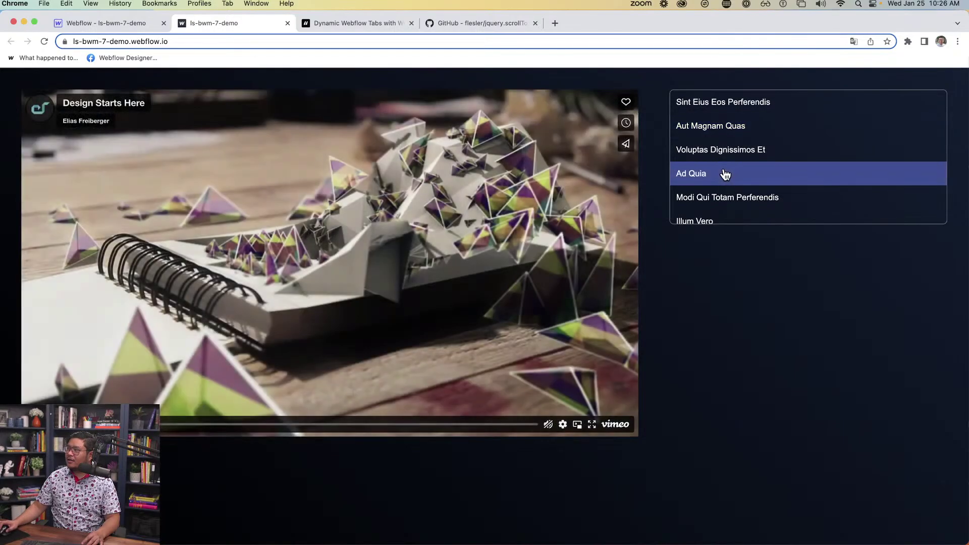
{"action": "left_click", "coordinate": [724, 204]}
{"action": "left_click", "coordinate": [725, 175]}
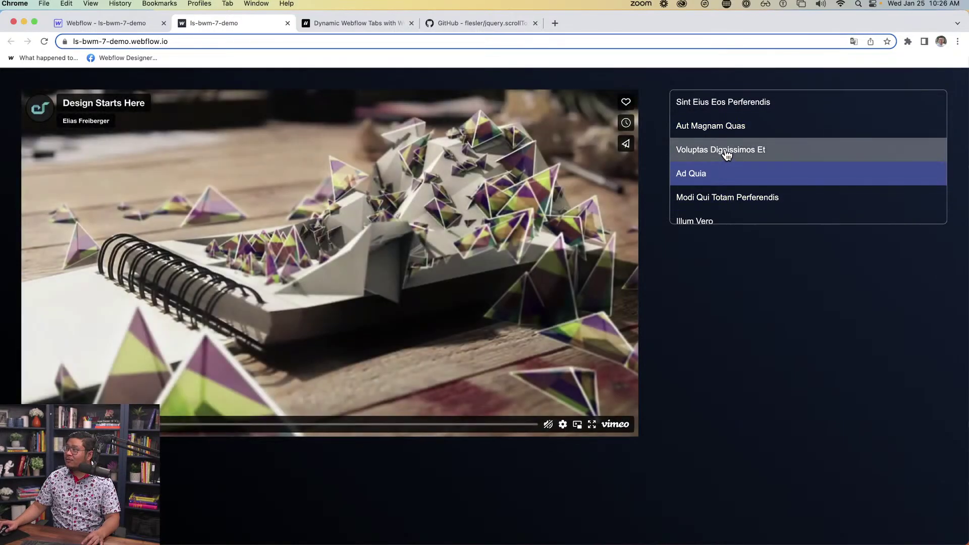
{"action": "left_click", "coordinate": [727, 150]}
{"action": "left_click", "coordinate": [730, 127]}
{"action": "left_click", "coordinate": [719, 172]}
{"action": "left_click", "coordinate": [714, 197]}
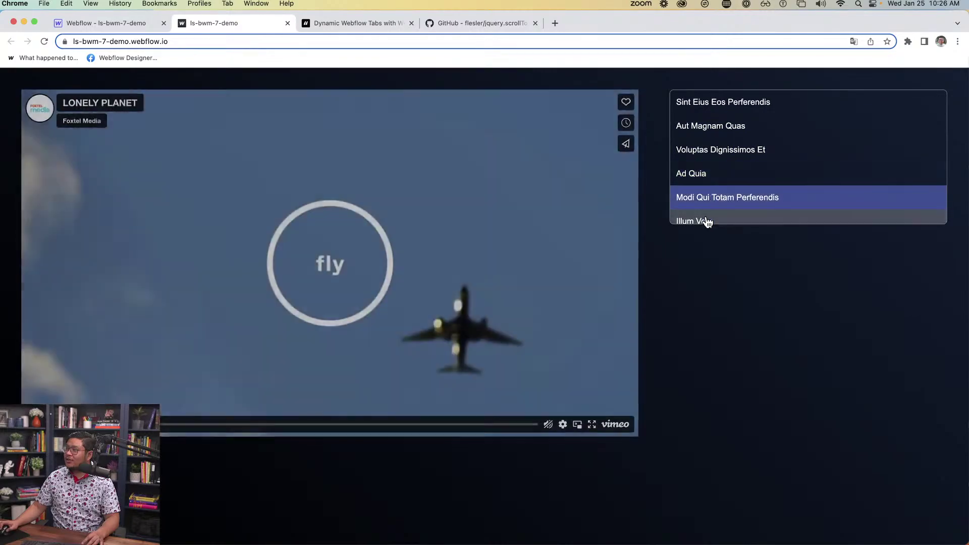
{"action": "left_click", "coordinate": [706, 220]}
{"action": "left_click", "coordinate": [711, 174]}
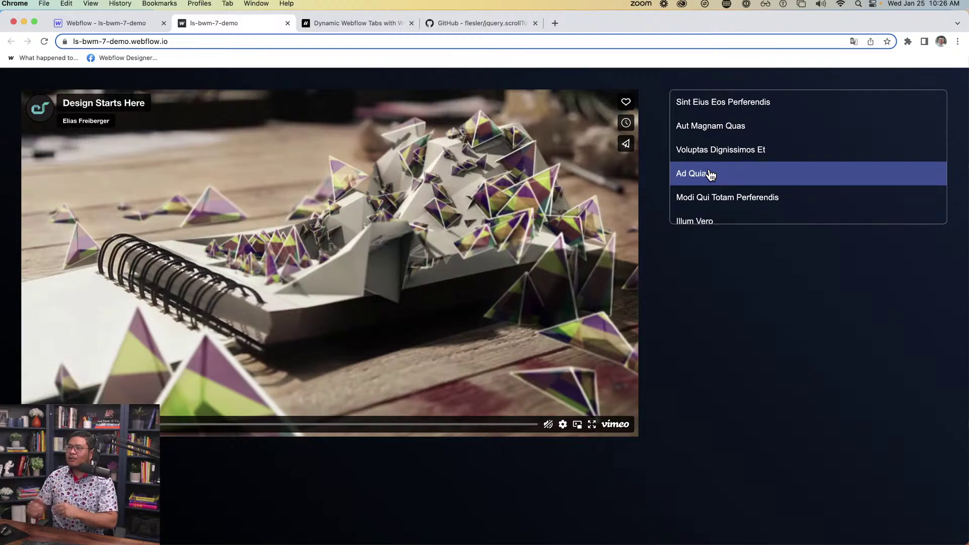
{"action": "left_click", "coordinate": [738, 155]}
{"action": "left_click", "coordinate": [752, 135]}
{"action": "left_click", "coordinate": [727, 175]}
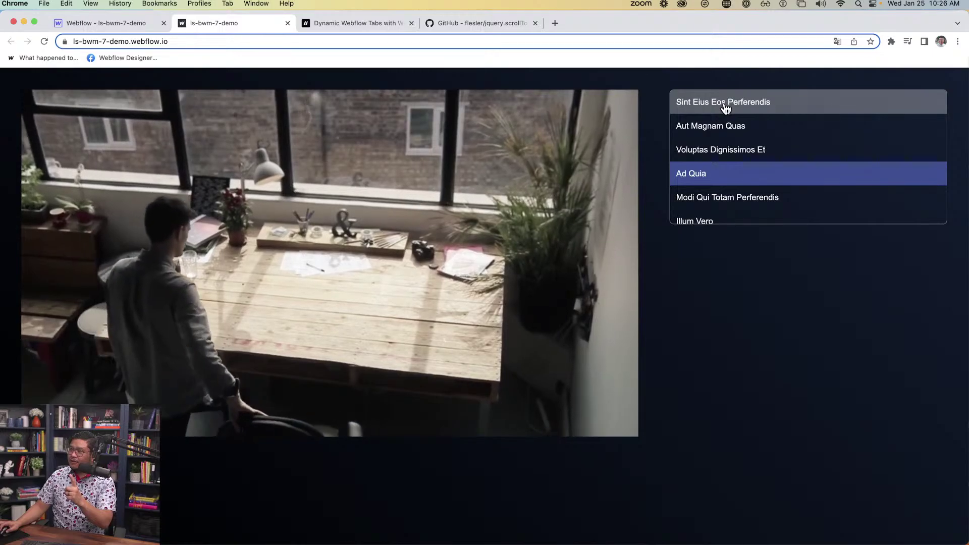
Step: Switch among the playlist tabs while the Ad Quia and Illum Vero videos play, and scroll the title list to examine playback and scrolling
{"action": "left_click", "coordinate": [726, 108]}
{"action": "left_click", "coordinate": [726, 141]}
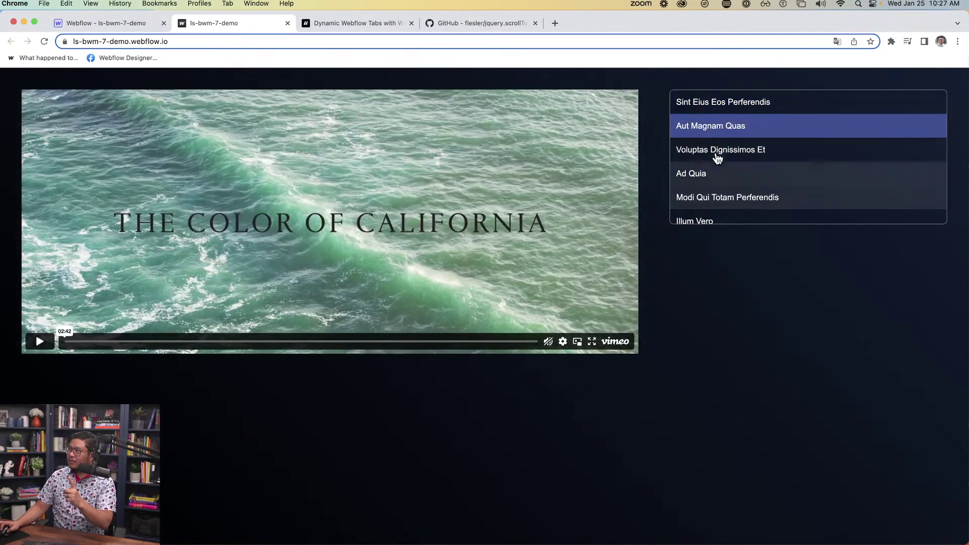
{"action": "left_click", "coordinate": [716, 173]}
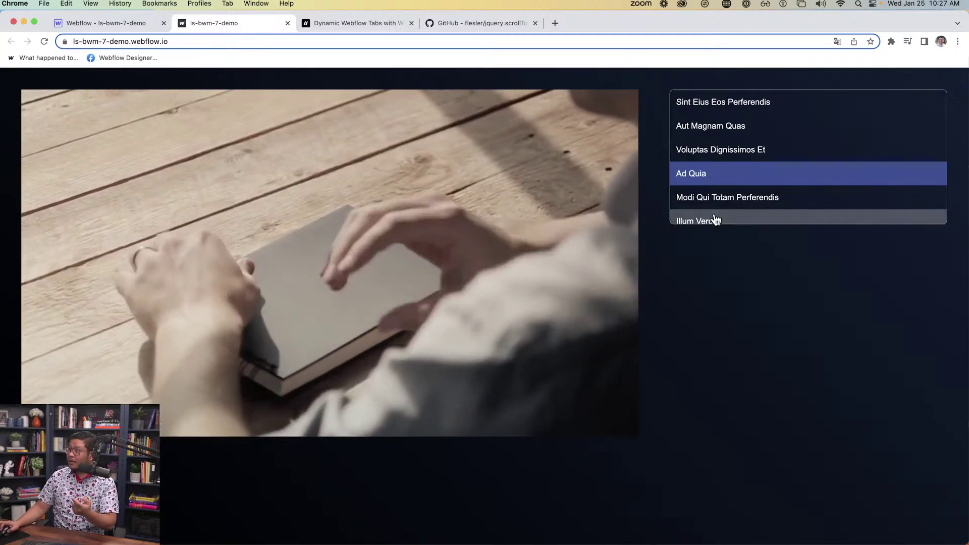
{"action": "left_click", "coordinate": [714, 220]}
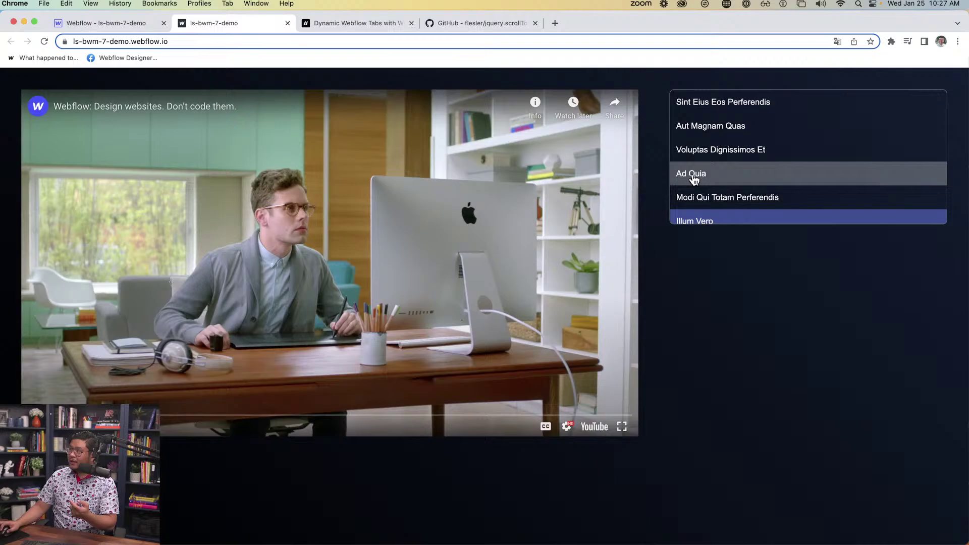
{"action": "left_click", "coordinate": [694, 176]}
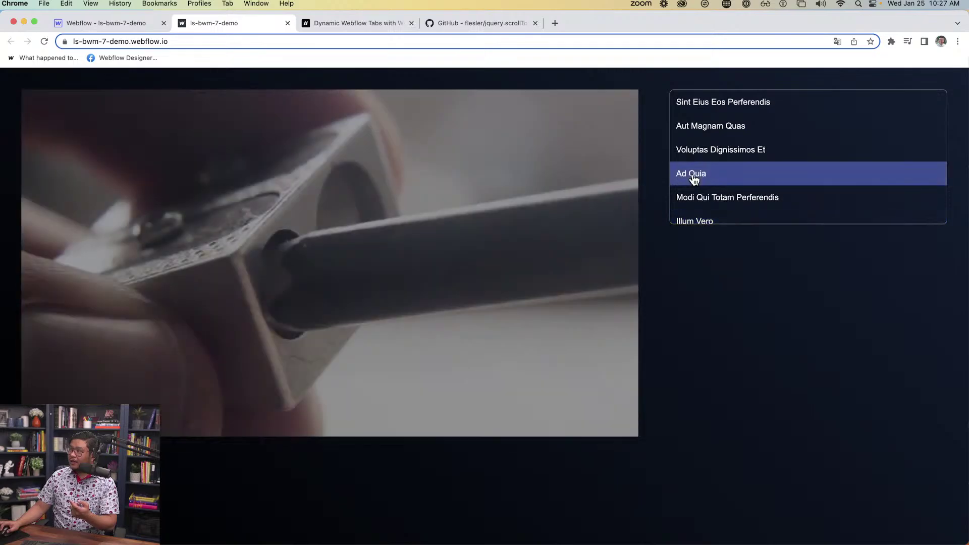
{"action": "left_click", "coordinate": [694, 220]}
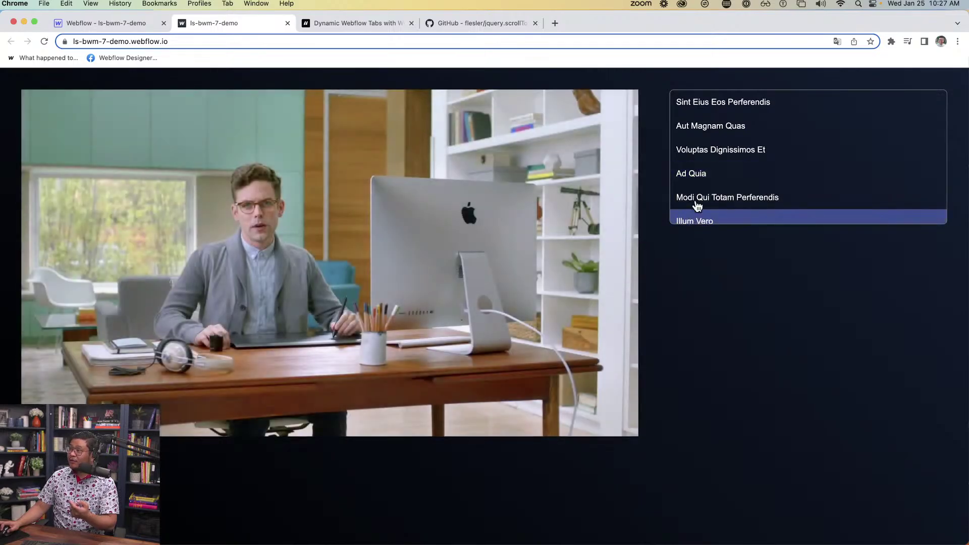
{"action": "left_click", "coordinate": [684, 177]}
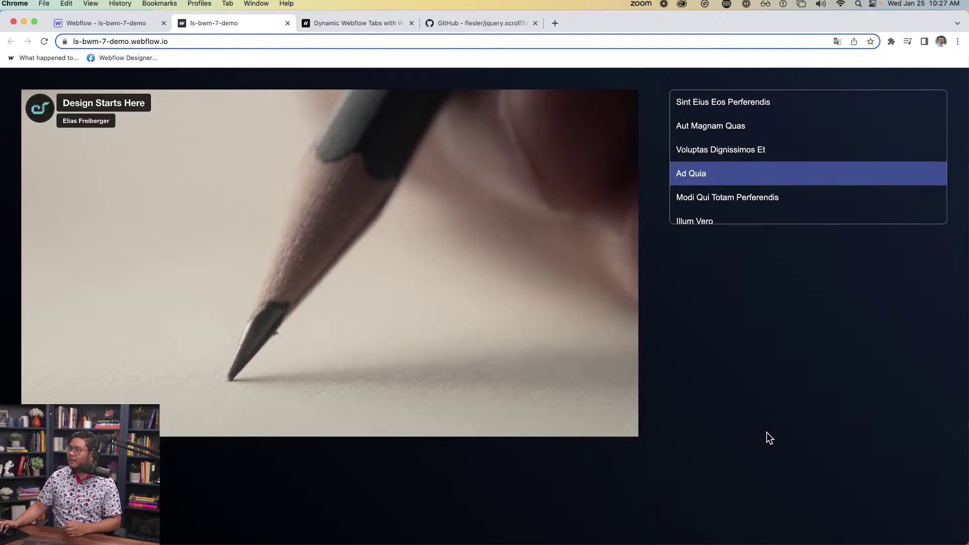
{"action": "scroll", "coordinate": [774, 190], "scroll_direction": "down", "scroll_amount": 5}
{"action": "scroll", "coordinate": [768, 189], "scroll_direction": "up", "scroll_amount": 5}
{"action": "scroll", "coordinate": [768, 197], "scroll_direction": "down", "scroll_amount": 5}
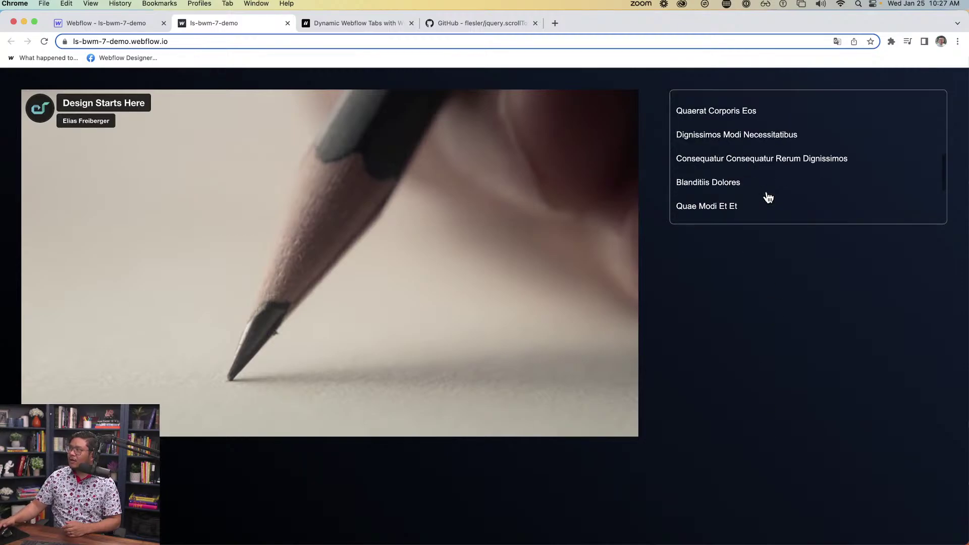
{"action": "scroll", "coordinate": [768, 197], "scroll_direction": "up", "scroll_amount": 2}
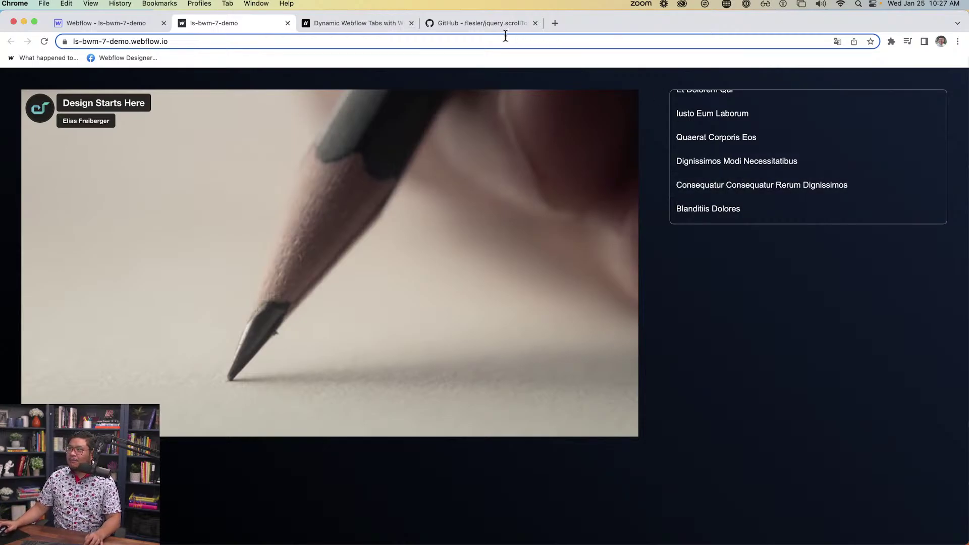
Step: Go to the jquery.scrollTo GitHub page and copy the jsdelivr CDN script tag from the README's Using a public CDN section
{"action": "left_click", "coordinate": [465, 26]}
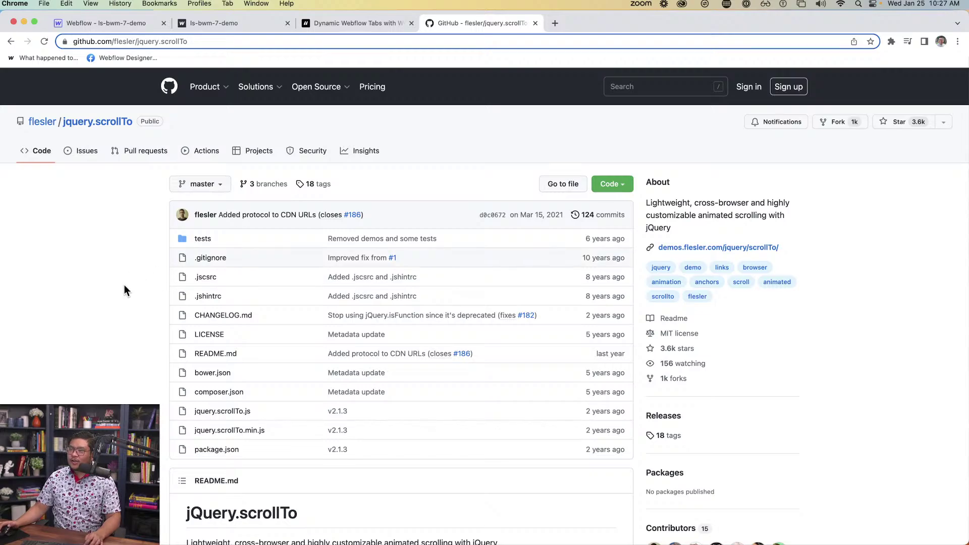
{"action": "scroll", "coordinate": [125, 285], "scroll_direction": "down", "scroll_amount": 1}
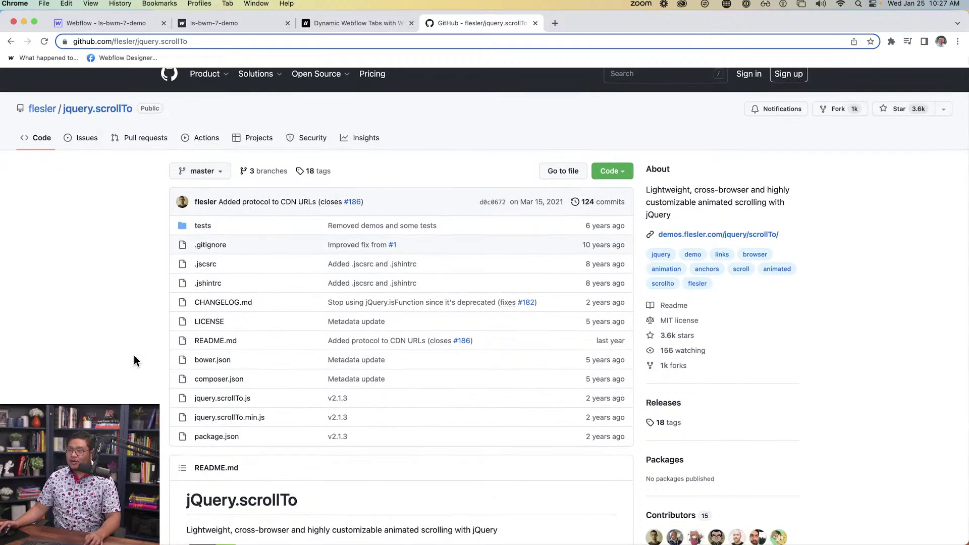
{"action": "scroll", "coordinate": [134, 355], "scroll_direction": "down", "scroll_amount": 10}
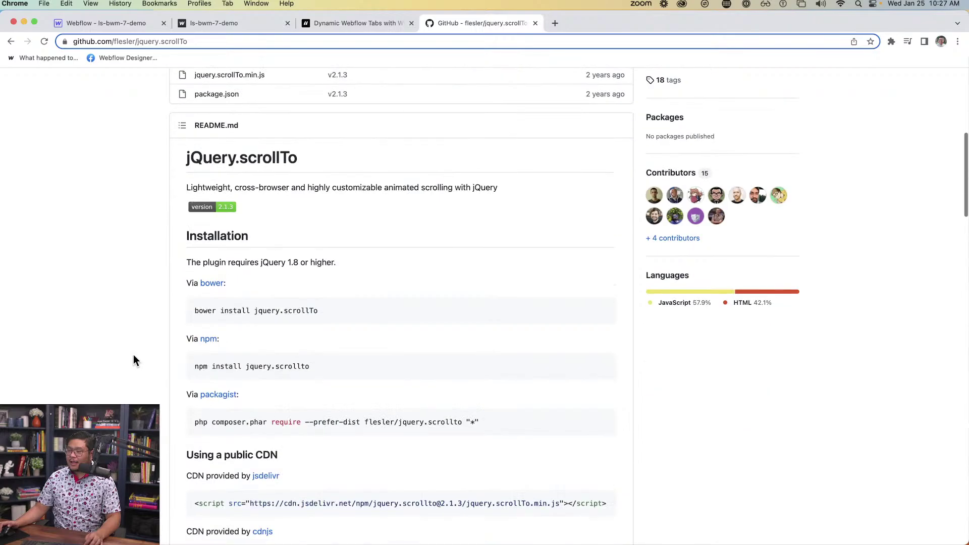
{"action": "scroll", "coordinate": [134, 356], "scroll_direction": "down", "scroll_amount": 4}
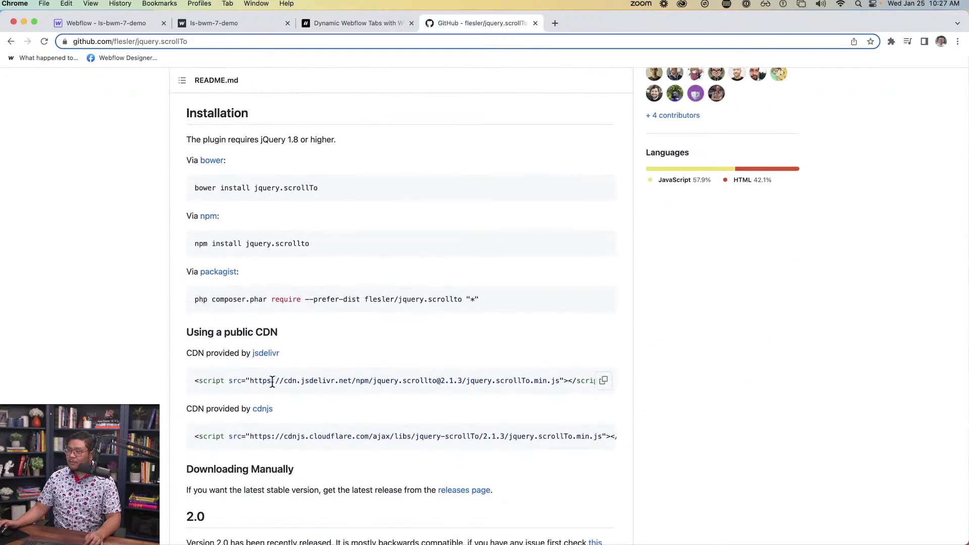
{"action": "scroll", "coordinate": [609, 389], "scroll_direction": "down", "scroll_amount": 2}
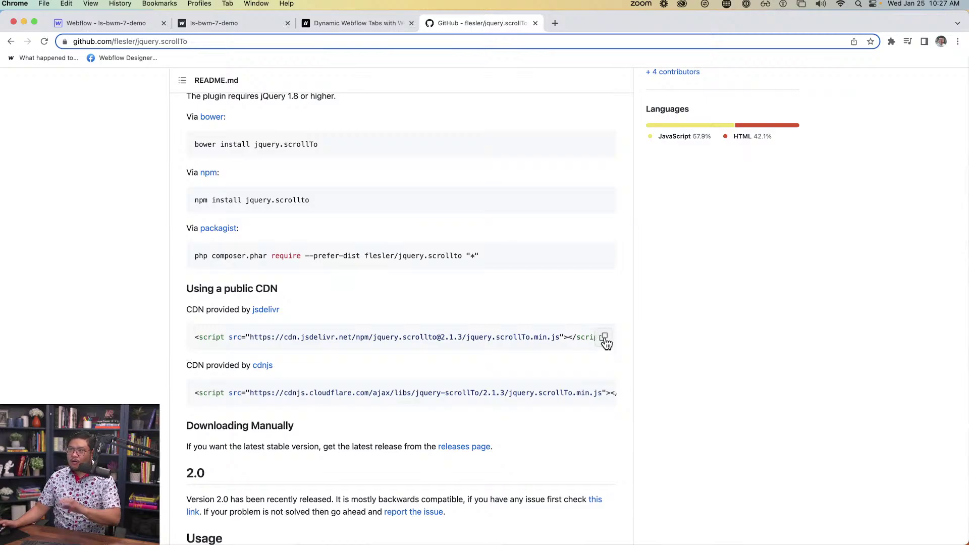
{"action": "left_click", "coordinate": [604, 338]}
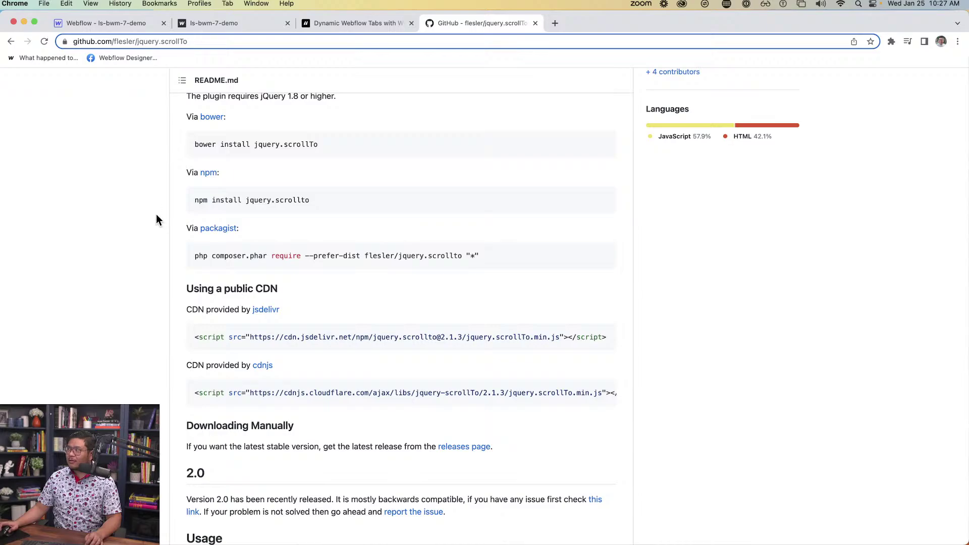
{"action": "scroll", "coordinate": [156, 217], "scroll_direction": "up", "scroll_amount": 15}
{"action": "scroll", "coordinate": [147, 222], "scroll_direction": "down", "scroll_amount": 1}
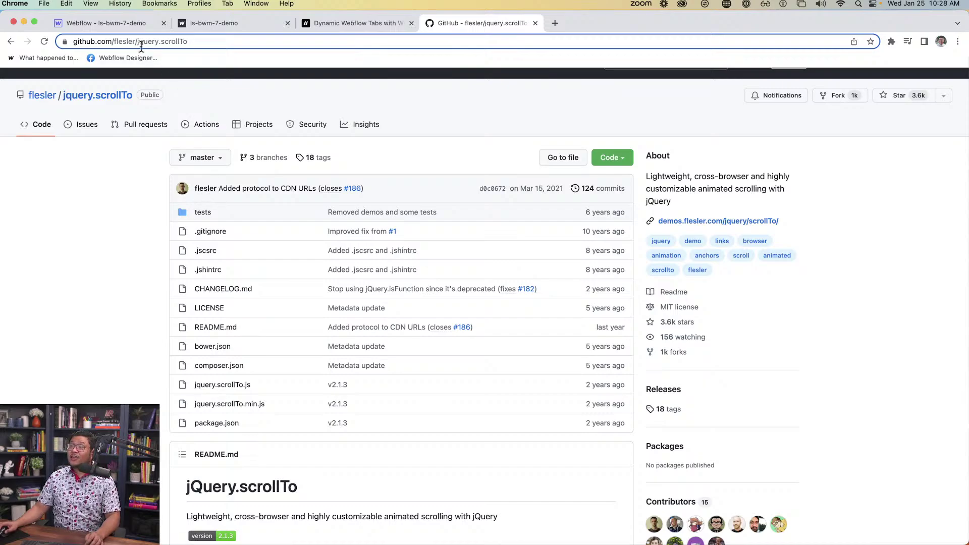
Step: Switch to the Webflow Designer and open the Home page's settings at the Before </body> tag custom code
{"action": "left_click", "coordinate": [126, 24]}
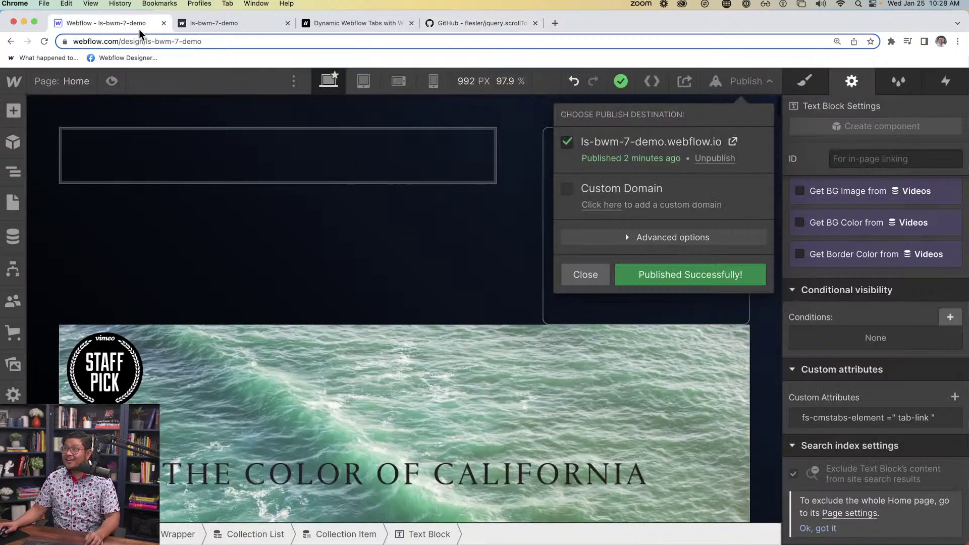
{"action": "left_click", "coordinate": [221, 249]}
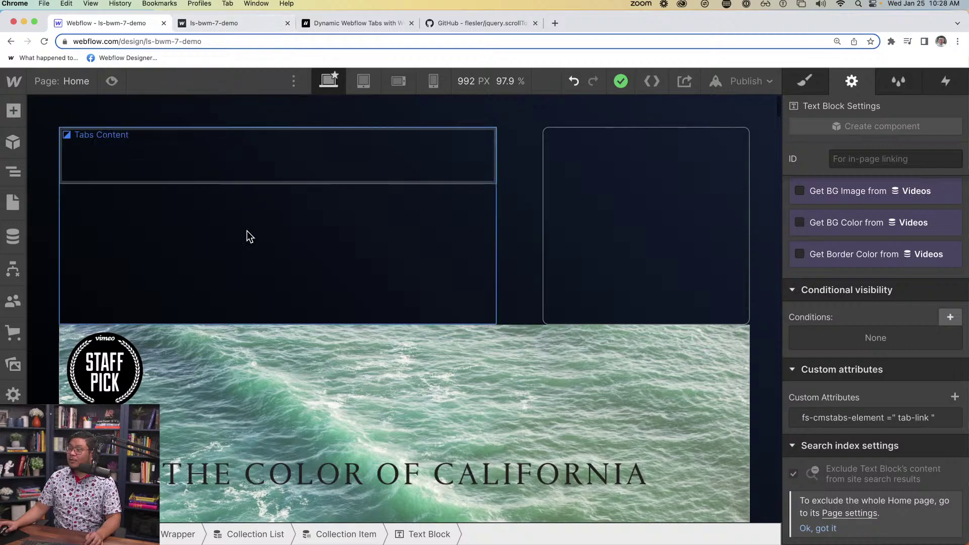
{"action": "left_click", "coordinate": [59, 85]}
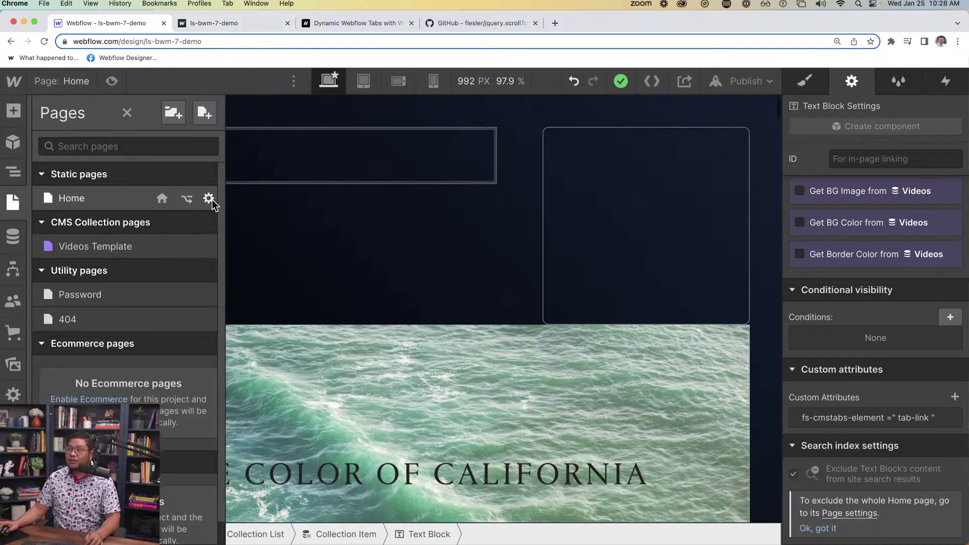
{"action": "scroll", "coordinate": [283, 337], "scroll_direction": "down", "scroll_amount": 20}
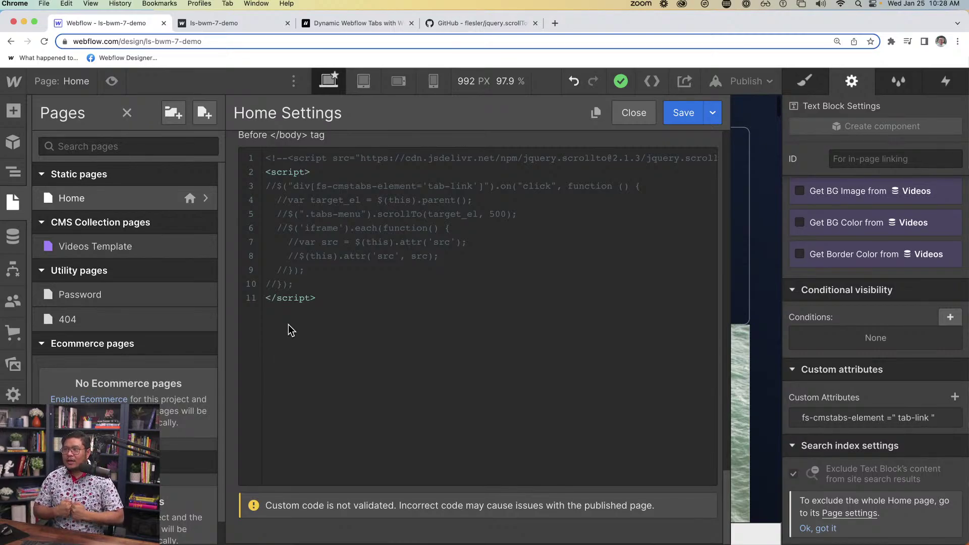
Step: Uncomment the jquery.scrollTo script include on line 1 by removing its <!-- and --> markers
{"action": "left_click", "coordinate": [289, 174]}
{"action": "left_click_drag", "start_coordinate": [289, 160], "coordinate": [254, 159]}
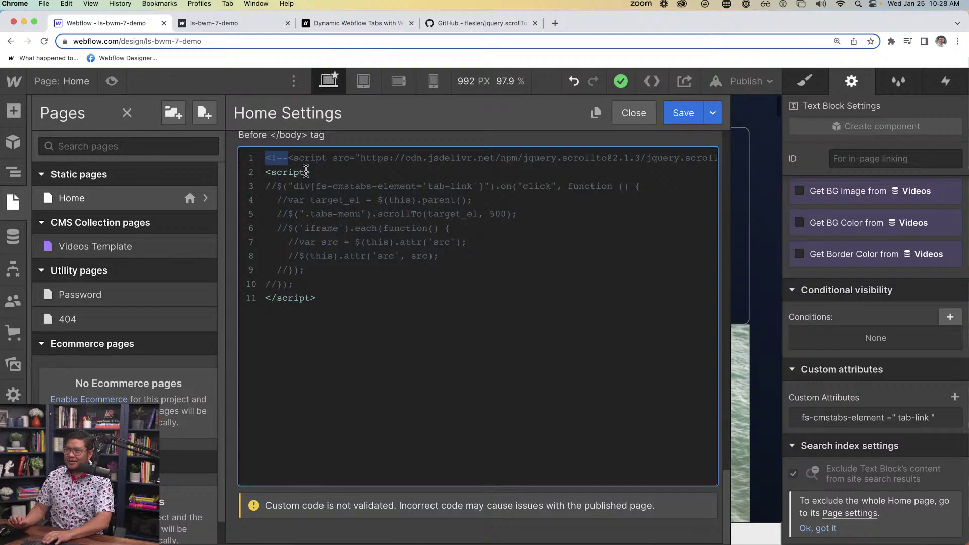
{"action": "key", "text": "BackSpace"}
{"action": "scroll", "coordinate": [361, 164], "scroll_direction": "right", "scroll_amount": 3}
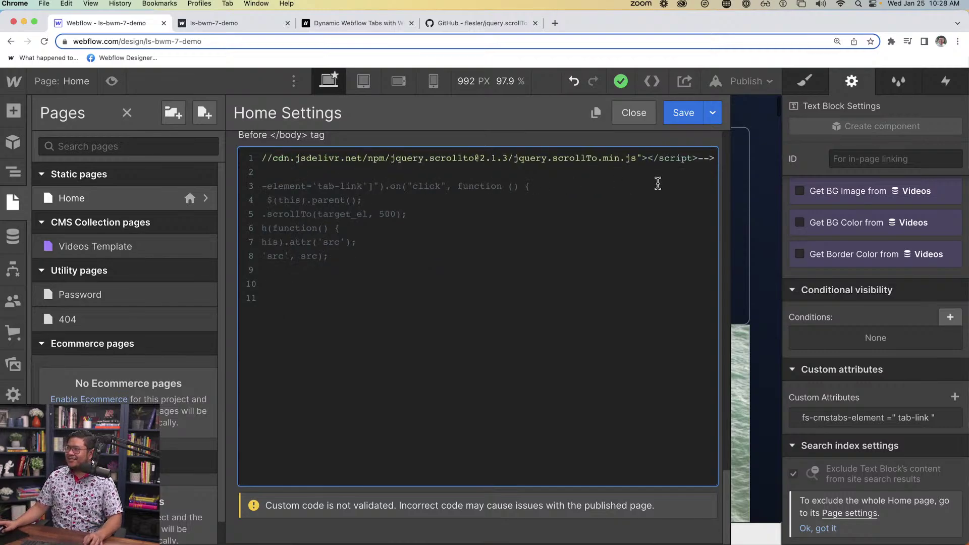
{"action": "left_click_drag", "start_coordinate": [698, 159], "coordinate": [716, 158]}
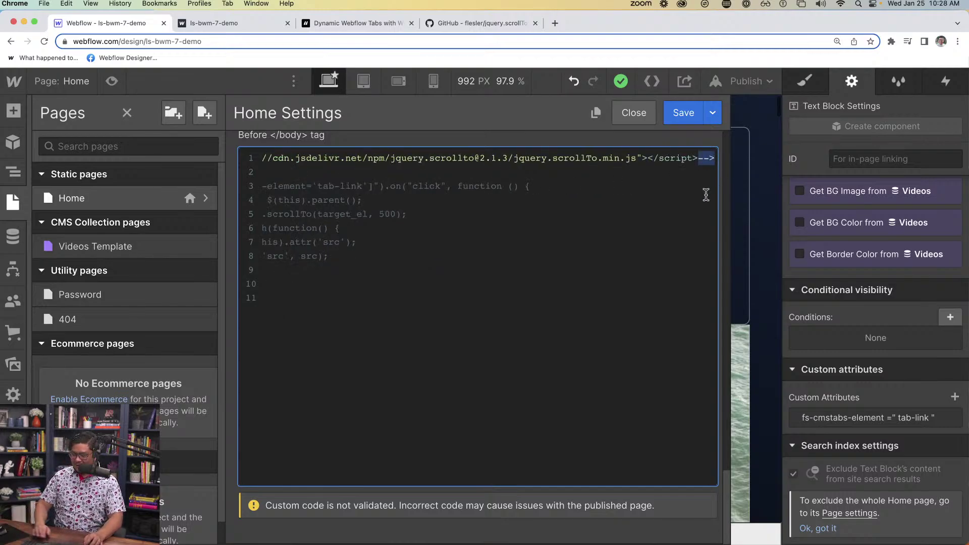
{"action": "key", "text": "BackSpace"}
{"action": "scroll", "coordinate": [419, 156], "scroll_direction": "left", "scroll_amount": 3}
Step: Highlight the jquery.scrollTo include line and the opening and closing script tags around the commented code to review the structure
{"action": "triple_click", "coordinate": [414, 158]}
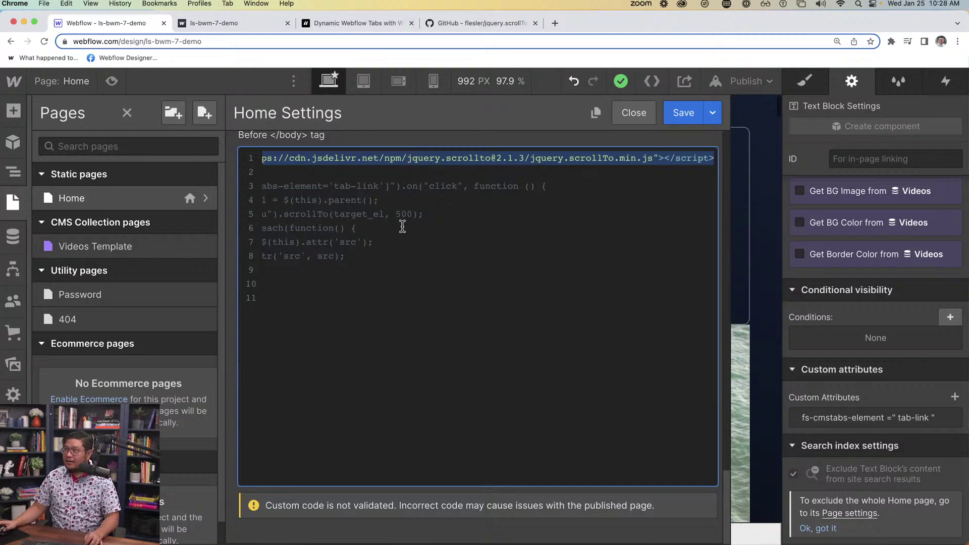
{"action": "scroll", "coordinate": [398, 223], "scroll_direction": "left", "scroll_amount": 2}
{"action": "left_click", "coordinate": [316, 186]}
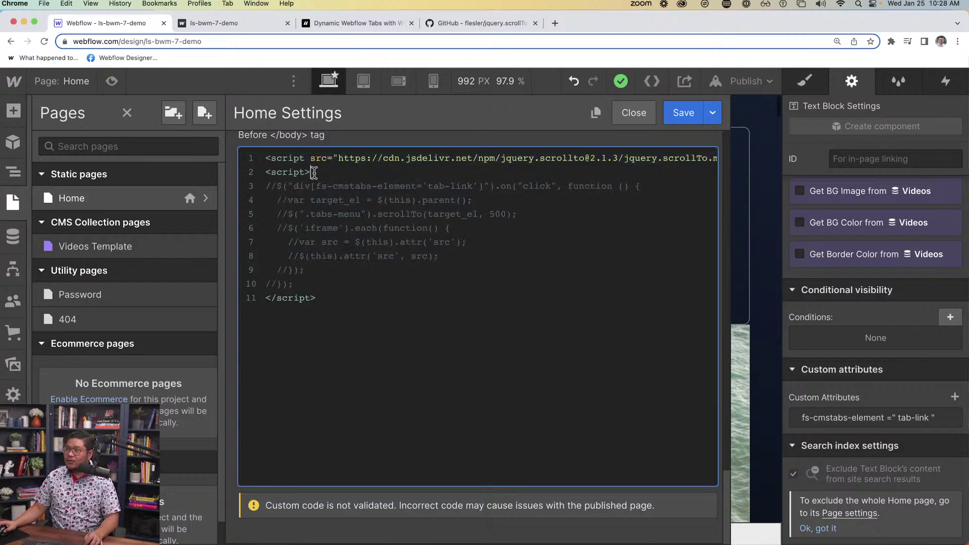
{"action": "left_click_drag", "start_coordinate": [311, 173], "coordinate": [255, 168]}
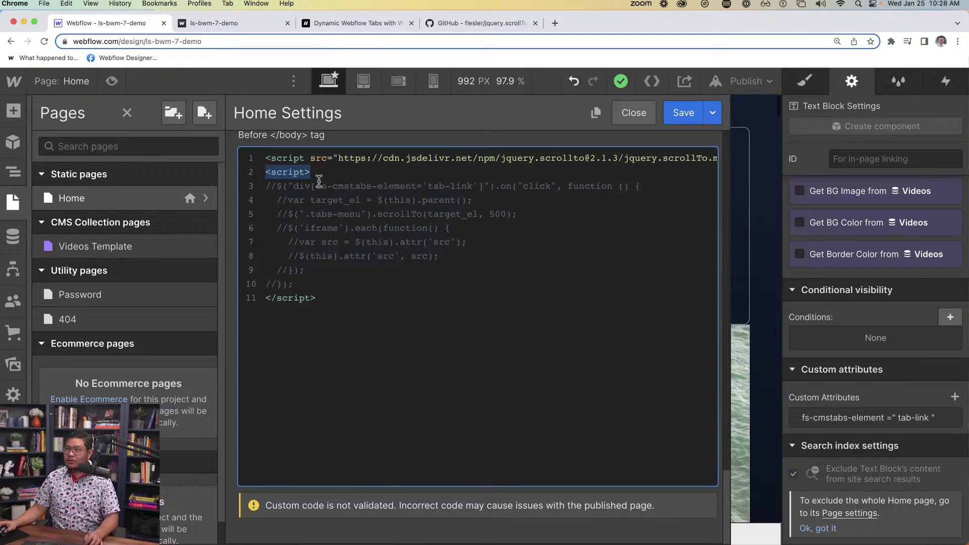
{"action": "left_click_drag", "start_coordinate": [313, 172], "coordinate": [268, 172]}
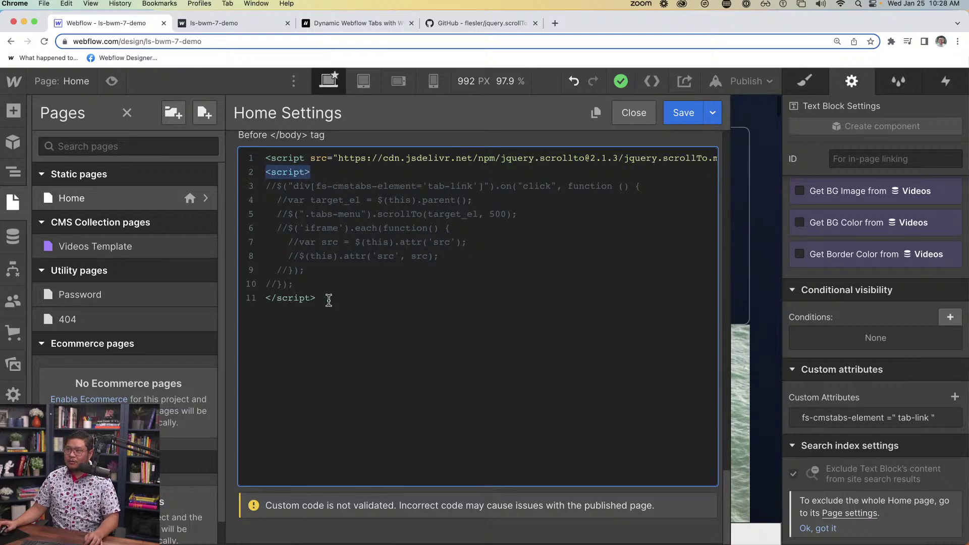
{"action": "left_click_drag", "start_coordinate": [329, 300], "coordinate": [219, 298]}
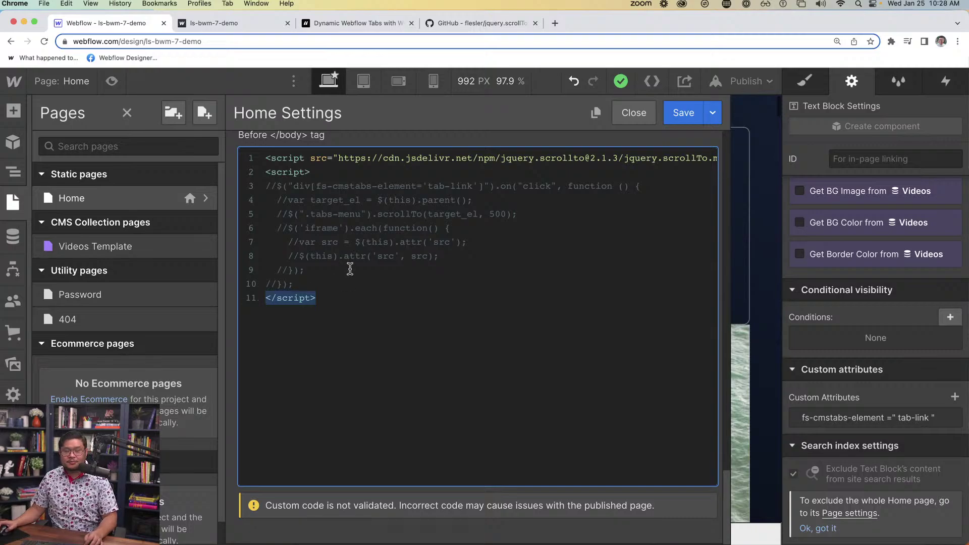
Step: Uncomment the click handler on line 3 by removing its slashes, and select its div[fs-cmstabs-element='tab-link'] selector
{"action": "left_click", "coordinate": [276, 185]}
{"action": "key", "text": "BackSpace"}
{"action": "key", "text": "BackSpace"}
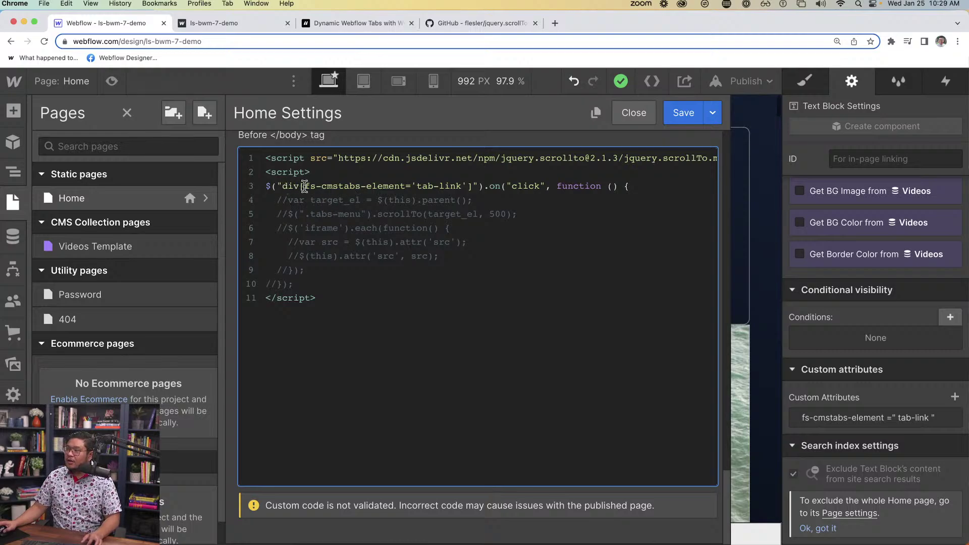
{"action": "left_click_drag", "start_coordinate": [283, 187], "coordinate": [472, 186]}
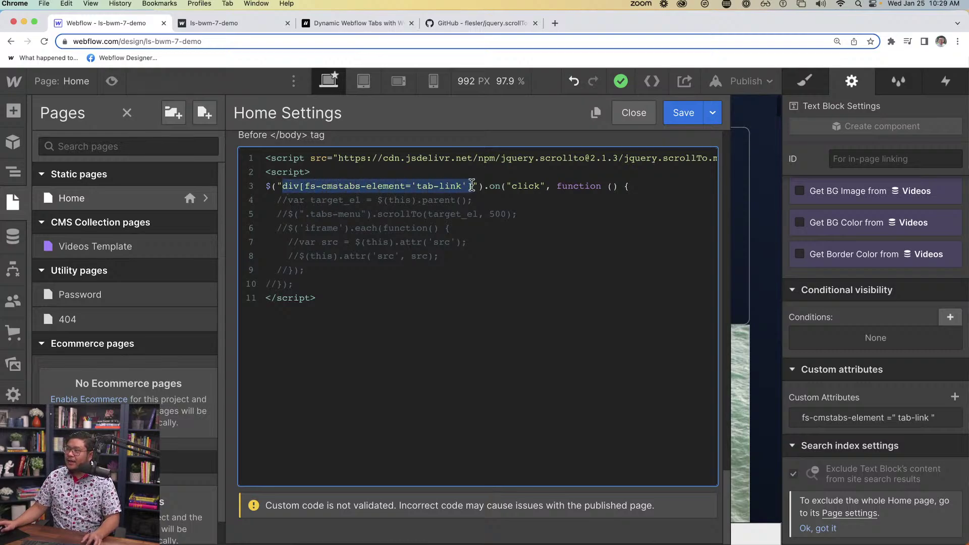
Step: Highlight the div, fs-cmstabs-element and tab-link parts of the line 3 selector to examine what it targets
{"action": "double_click", "coordinate": [291, 186]}
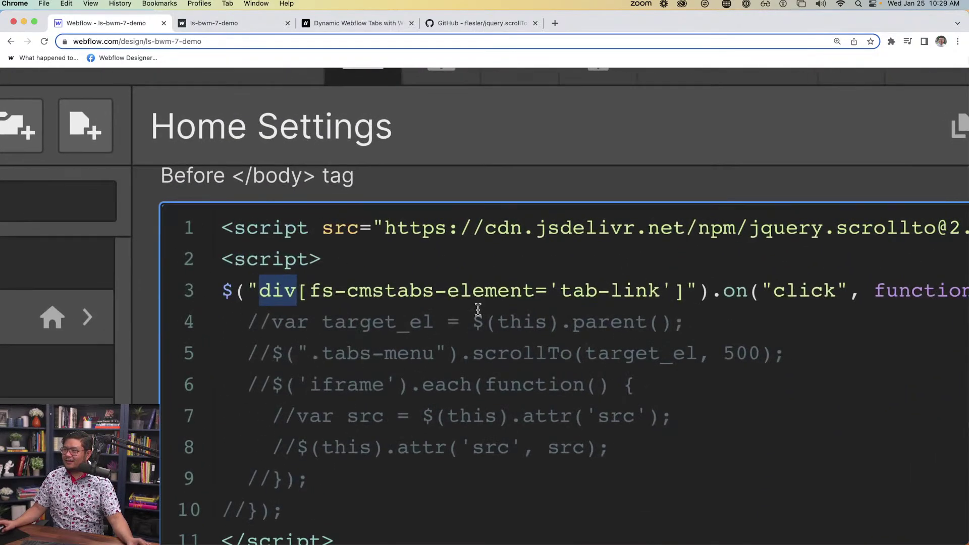
{"action": "left_click", "coordinate": [343, 202]}
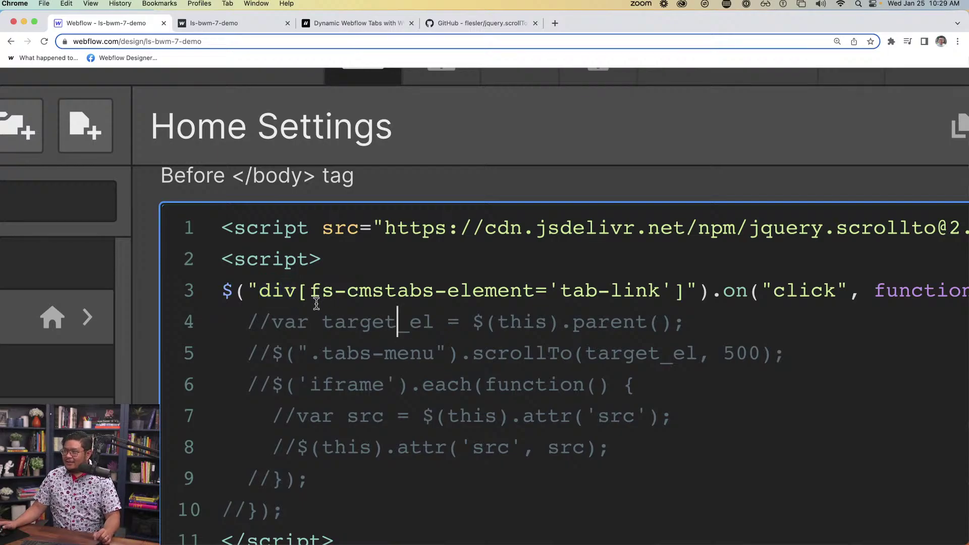
{"action": "scroll", "coordinate": [323, 298], "scroll_direction": "right", "scroll_amount": 3}
{"action": "scroll", "coordinate": [322, 295], "scroll_direction": "left", "scroll_amount": 3}
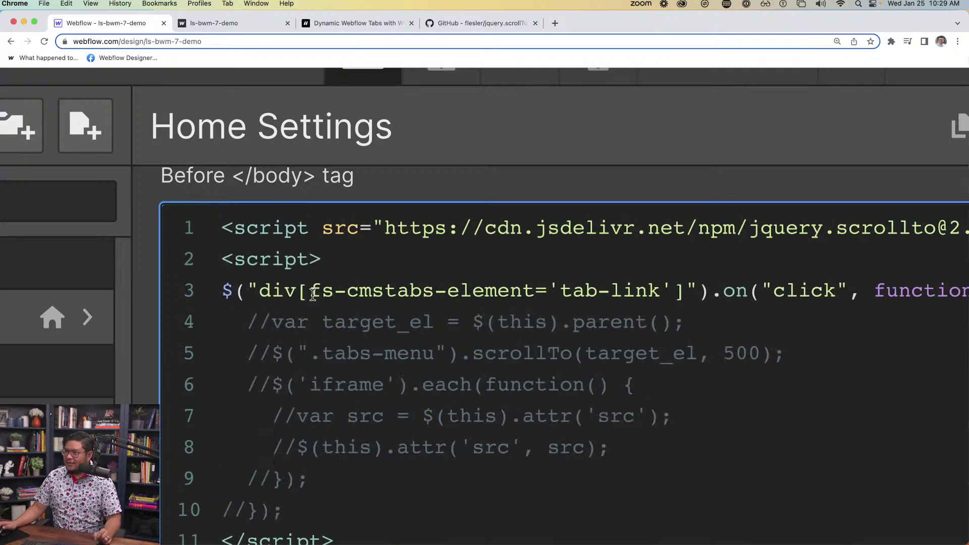
{"action": "left_click_drag", "start_coordinate": [310, 291], "coordinate": [534, 295]}
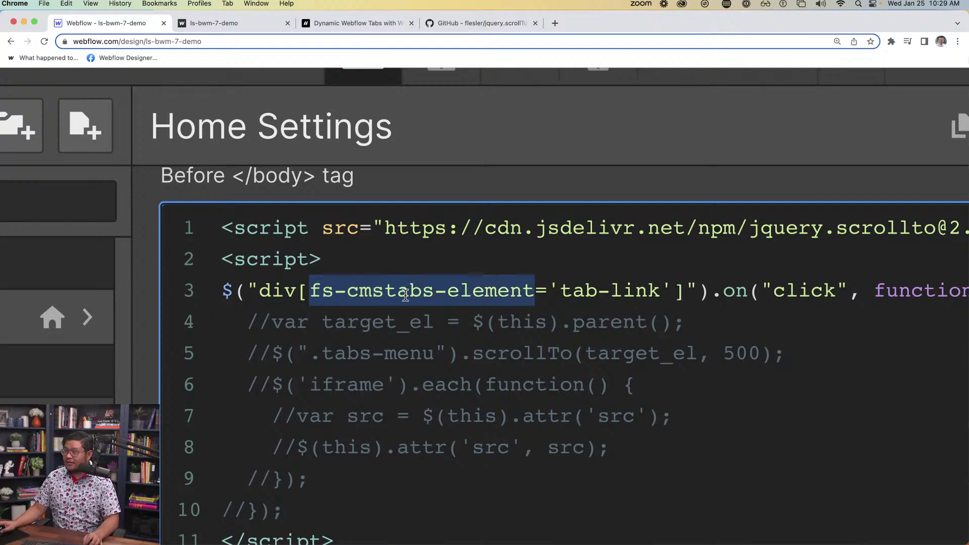
{"action": "left_click_drag", "start_coordinate": [561, 290], "coordinate": [669, 289]}
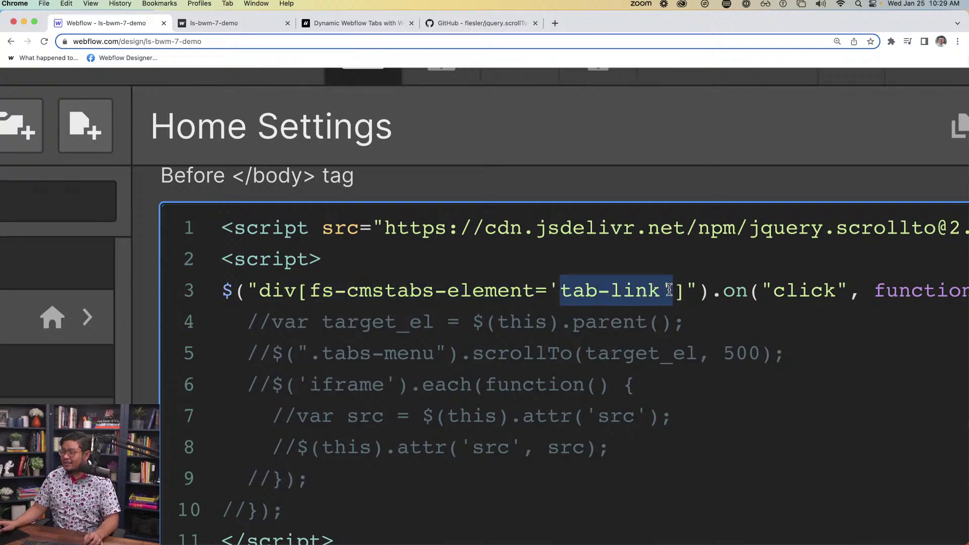
{"action": "left_click", "coordinate": [582, 291]}
{"action": "mouse_move", "coordinate": [560, 290]}
{"action": "left_mouse_down"}
{"action": "mouse_move", "coordinate": [663, 294]}
{"action": "mouse_move", "coordinate": [567, 290]}
{"action": "left_mouse_up"}
Step: Highlight the function that follows the click event on line 3 and compare it with the tab-link selector
{"action": "scroll", "coordinate": [660, 293], "scroll_direction": "right", "scroll_amount": 5}
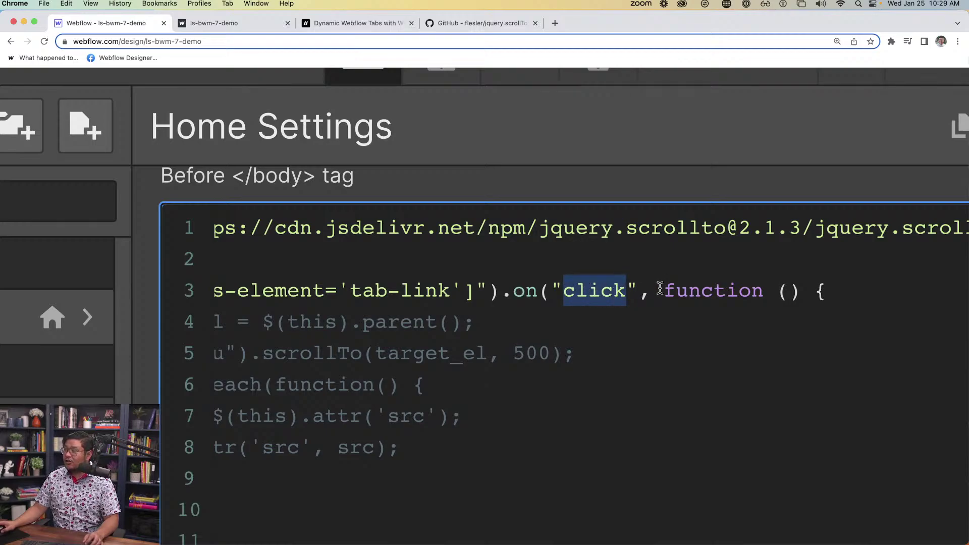
{"action": "left_click_drag", "start_coordinate": [663, 291], "coordinate": [848, 290]}
{"action": "scroll", "coordinate": [503, 295], "scroll_direction": "left", "scroll_amount": 5}
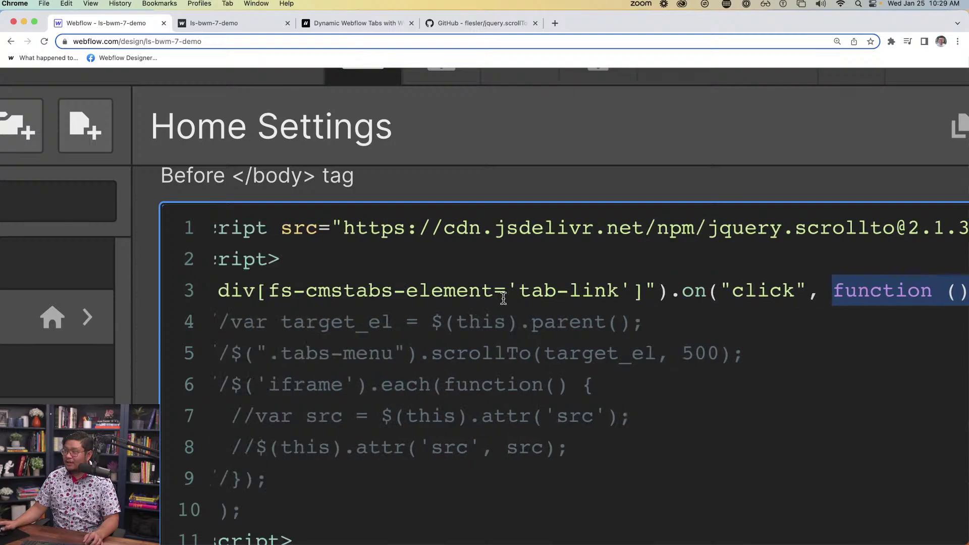
{"action": "left_click_drag", "start_coordinate": [258, 289], "coordinate": [687, 296]}
{"action": "scroll", "coordinate": [687, 297], "scroll_direction": "right", "scroll_amount": 5}
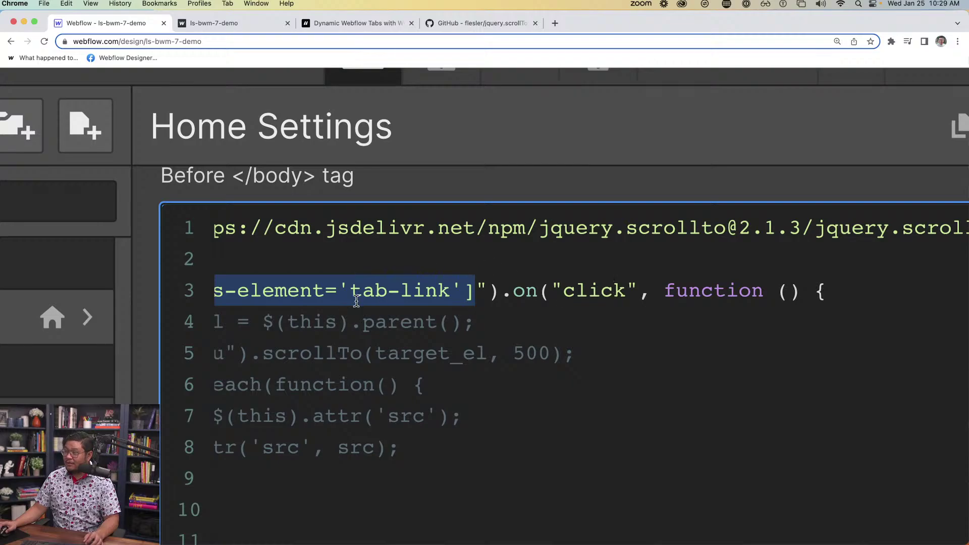
{"action": "left_click_drag", "start_coordinate": [702, 288], "coordinate": [777, 288]}
{"action": "scroll", "coordinate": [729, 306], "scroll_direction": "left", "scroll_amount": 5}
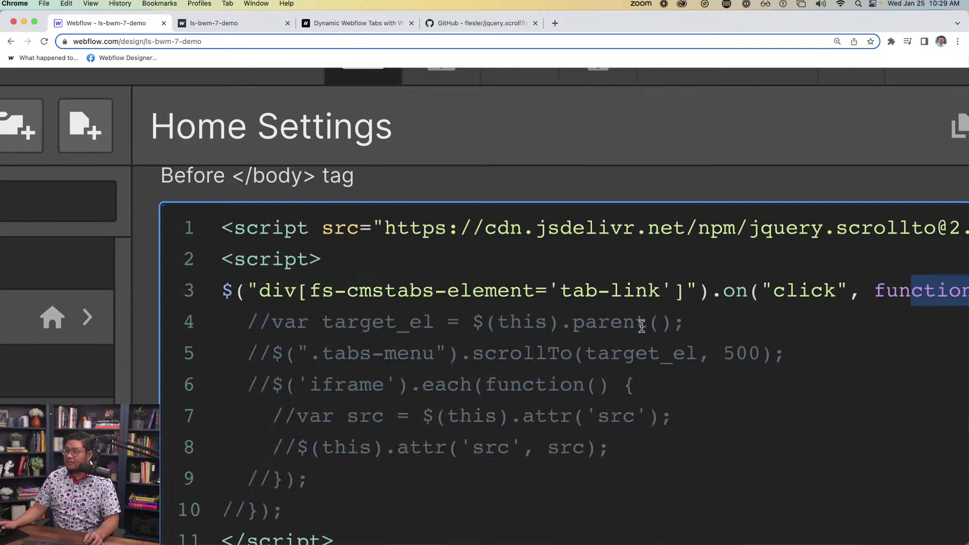
Step: Uncomment the var target_el line on line 4 and the handler's closing brackets on line 10 by removing their slashes
{"action": "left_click", "coordinate": [272, 322]}
{"action": "key", "text": "BackSpace"}
{"action": "key", "text": "BackSpace"}
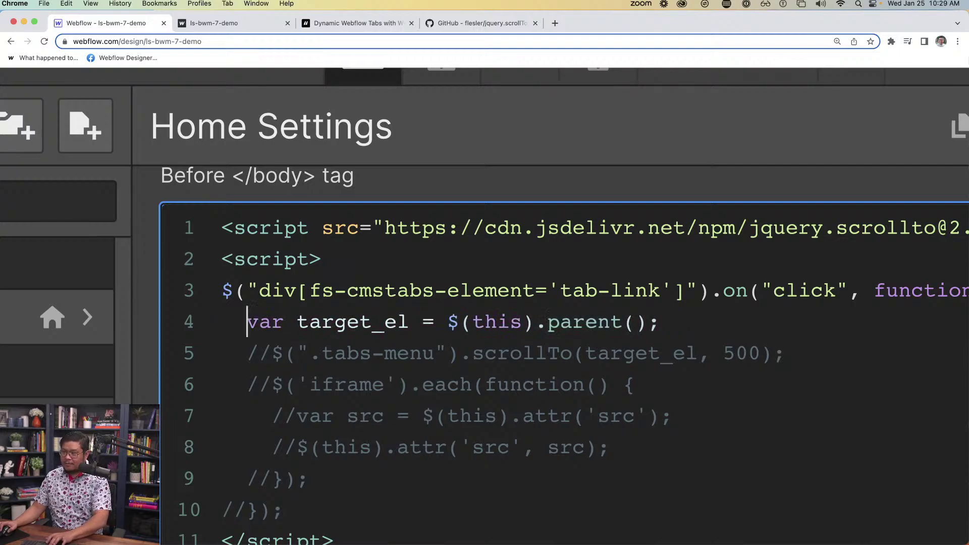
{"action": "left_click", "coordinate": [273, 478]}
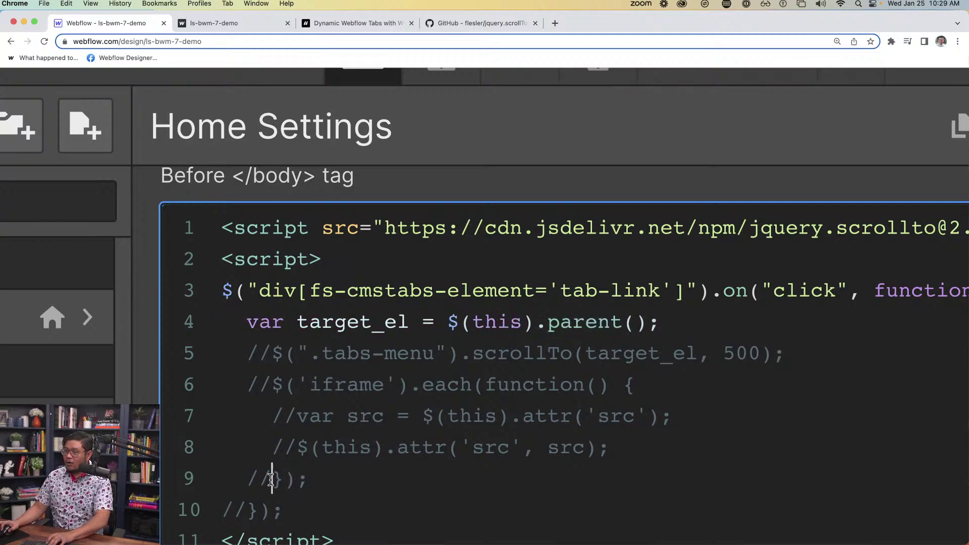
{"action": "left_click", "coordinate": [248, 510]}
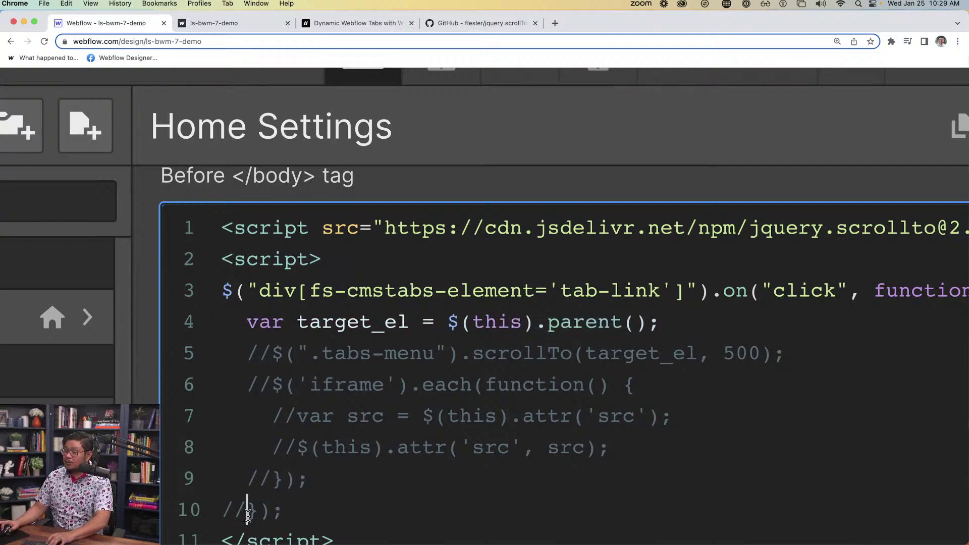
{"action": "key", "text": "BackSpace"}
{"action": "key", "text": "BackSpace"}
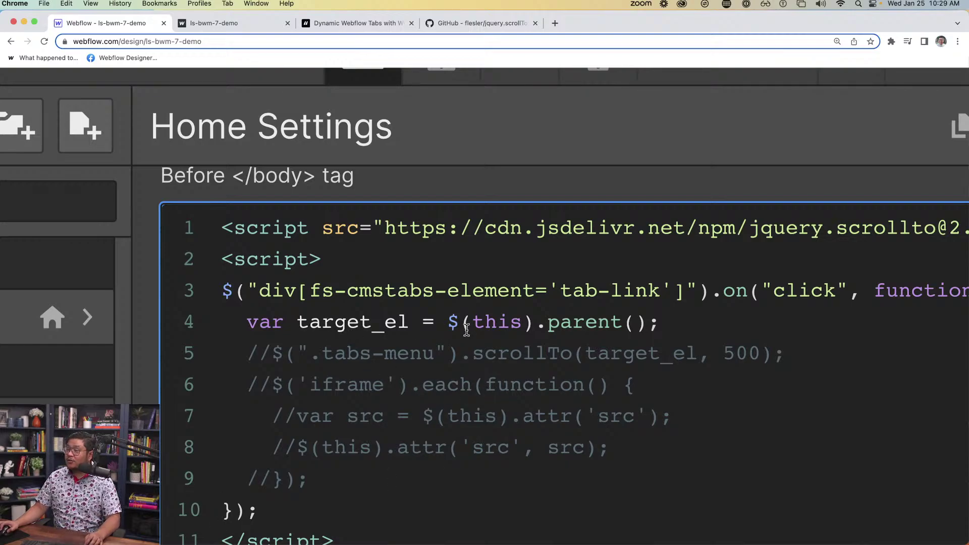
Step: Highlight $(this) on line 4 and the tab-link selector on line 3 to examine how they relate
{"action": "left_click_drag", "start_coordinate": [448, 323], "coordinate": [522, 322]}
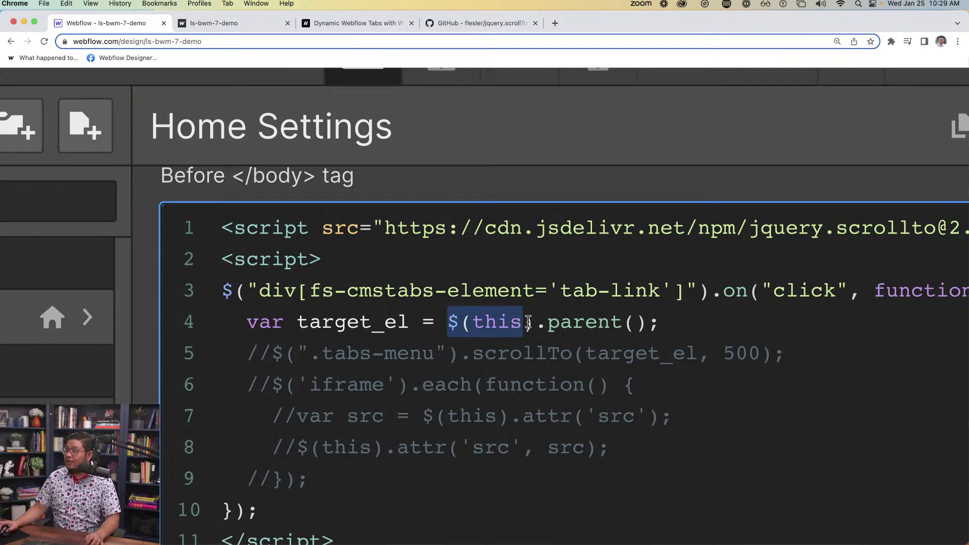
{"action": "left_click_drag", "start_coordinate": [686, 290], "coordinate": [347, 291]}
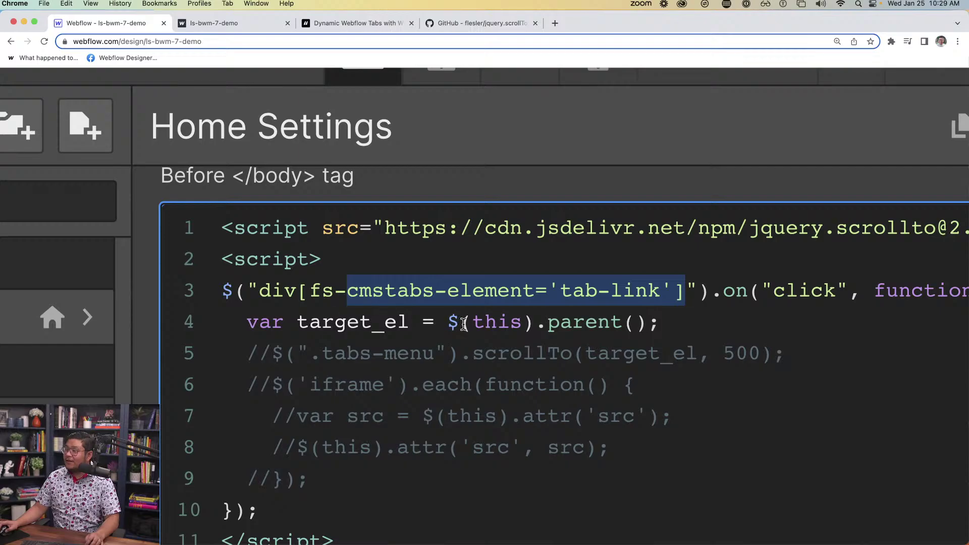
{"action": "left_click_drag", "start_coordinate": [533, 323], "coordinate": [451, 321]}
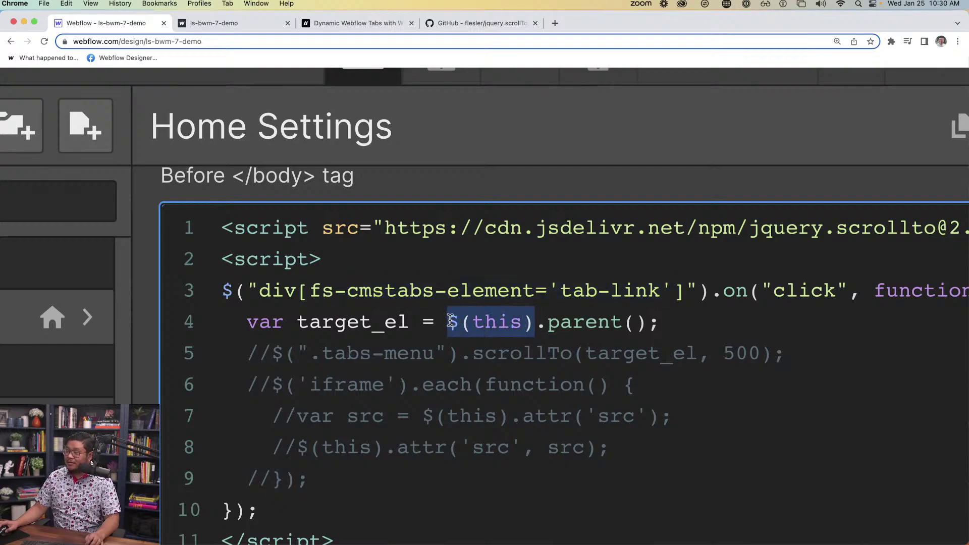
Step: Save the Home page's settings and close them
{"action": "key", "text": "super+0"}
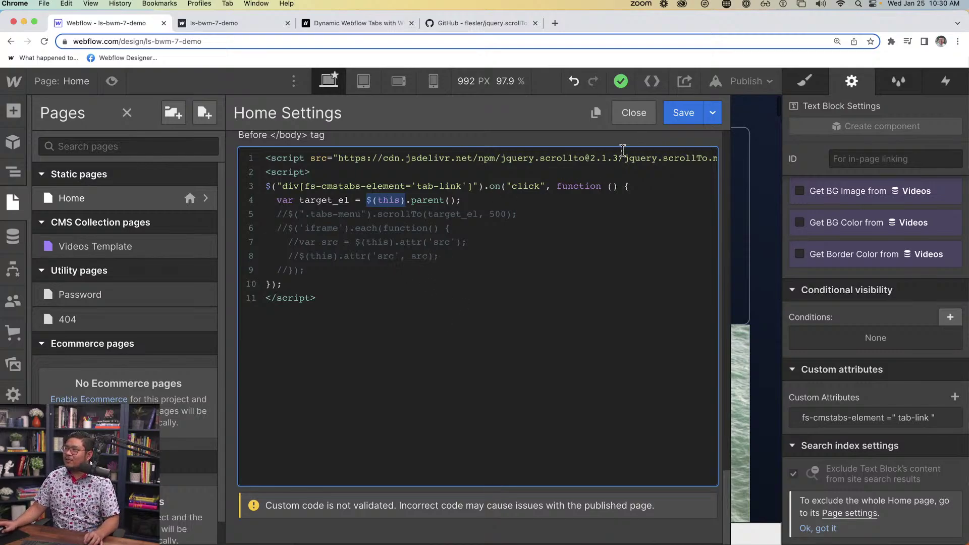
{"action": "left_click", "coordinate": [675, 117]}
{"action": "left_click", "coordinate": [650, 114]}
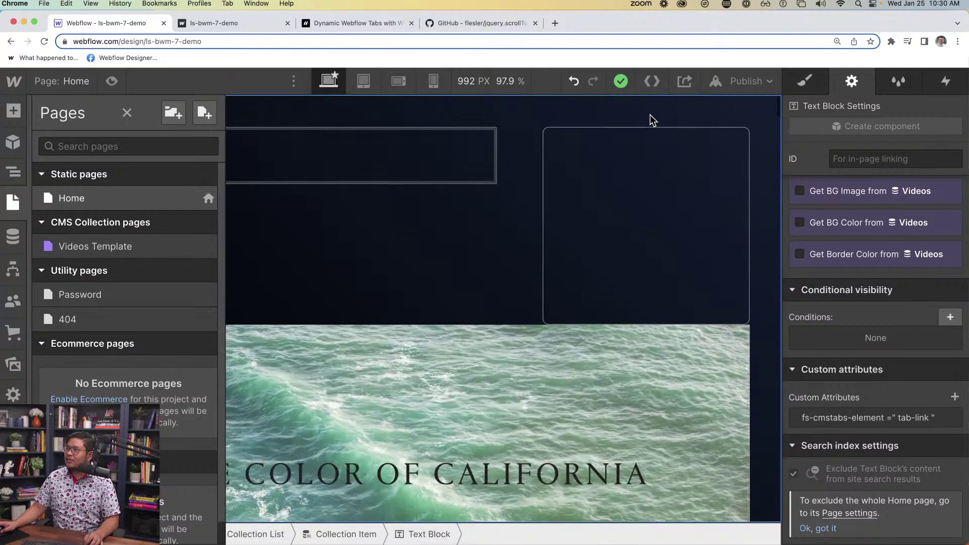
Step: Inspect the Tab Links inside the Tabs Menu and the custom attributes of the Collection Item's Text Block
{"action": "left_click", "coordinate": [648, 150]}
{"action": "left_click", "coordinate": [13, 172]}
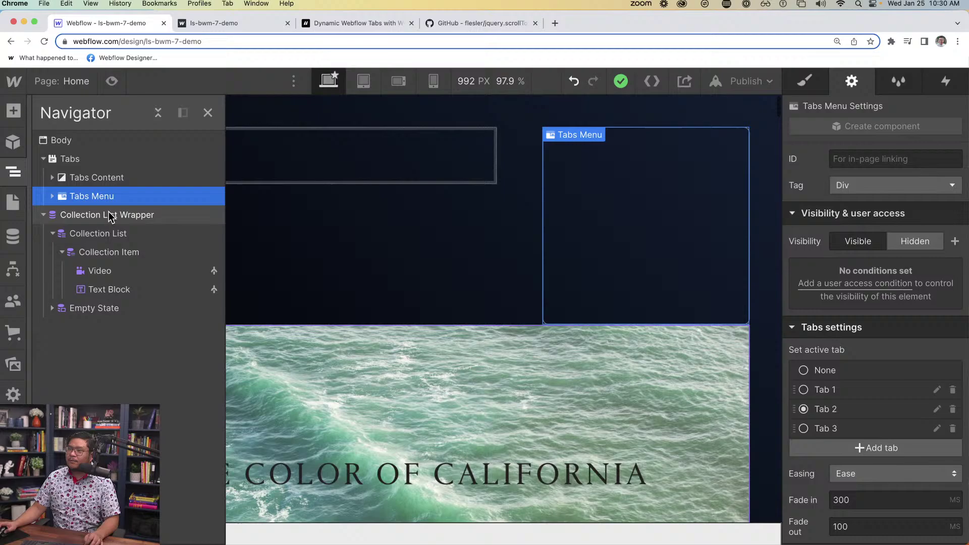
{"action": "left_click", "coordinate": [53, 196]}
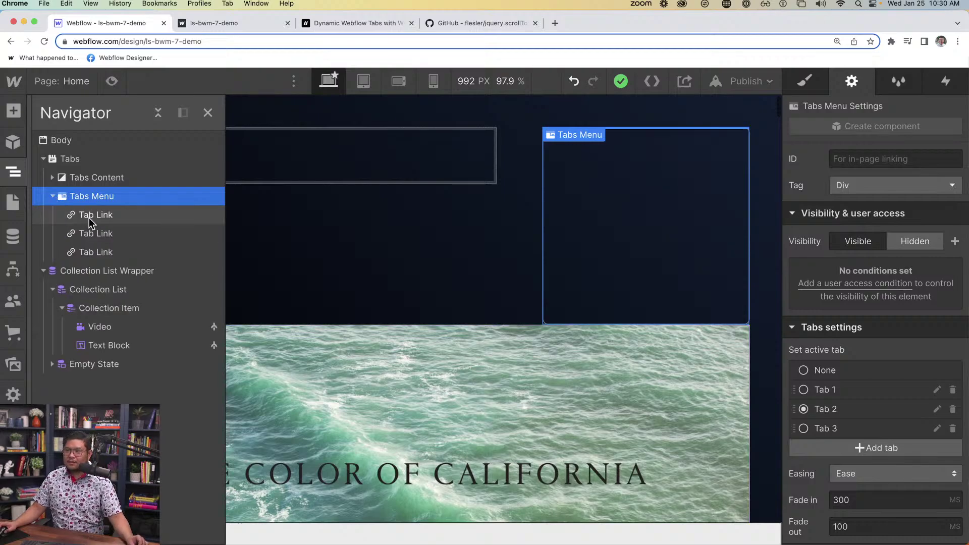
{"action": "left_click", "coordinate": [116, 345]}
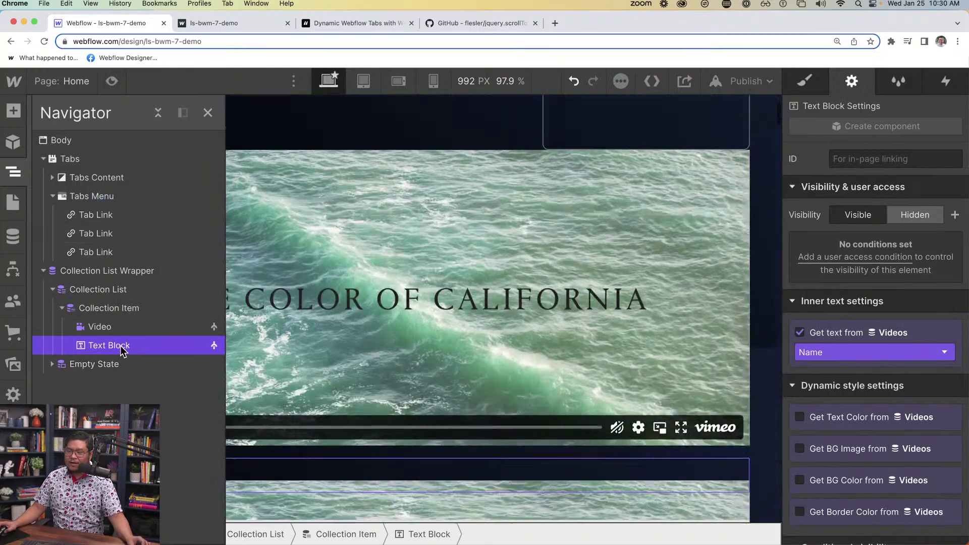
{"action": "scroll", "coordinate": [889, 437], "scroll_direction": "down", "scroll_amount": 5}
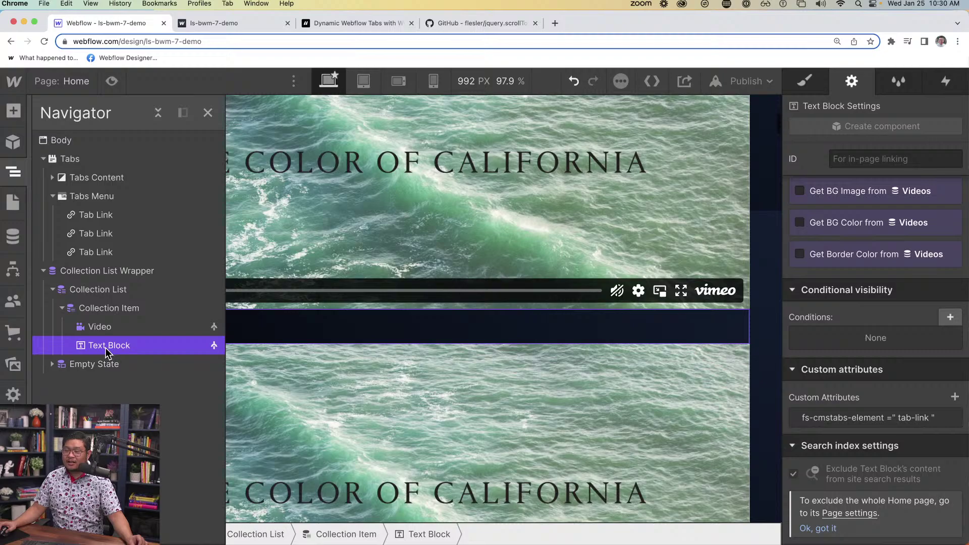
{"action": "left_click", "coordinate": [103, 221]}
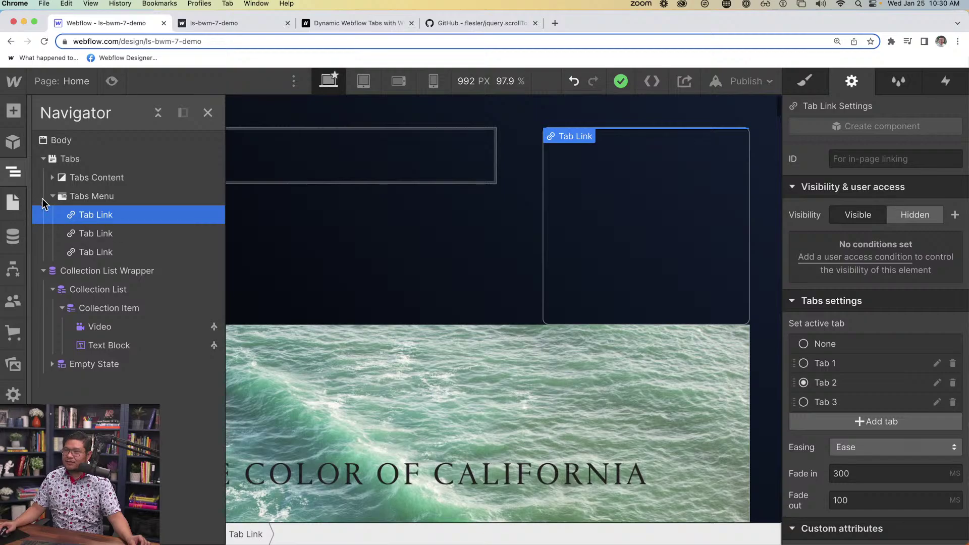
Step: Reopen the Home page's settings at the Before </body> tag custom code
{"action": "left_click", "coordinate": [13, 202]}
{"action": "left_click", "coordinate": [211, 198]}
{"action": "scroll", "coordinate": [443, 433], "scroll_direction": "down", "scroll_amount": 15}
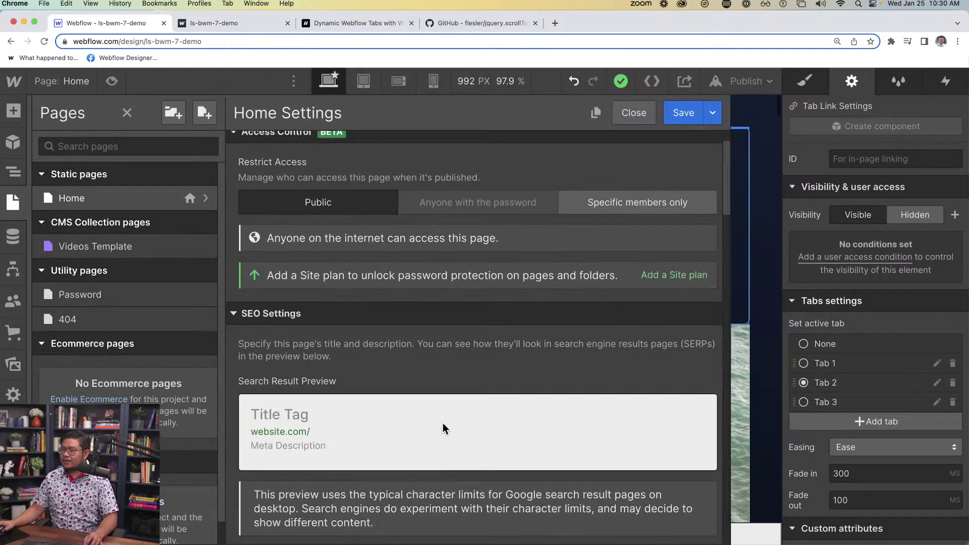
{"action": "scroll", "coordinate": [431, 412], "scroll_direction": "down", "scroll_amount": 15}
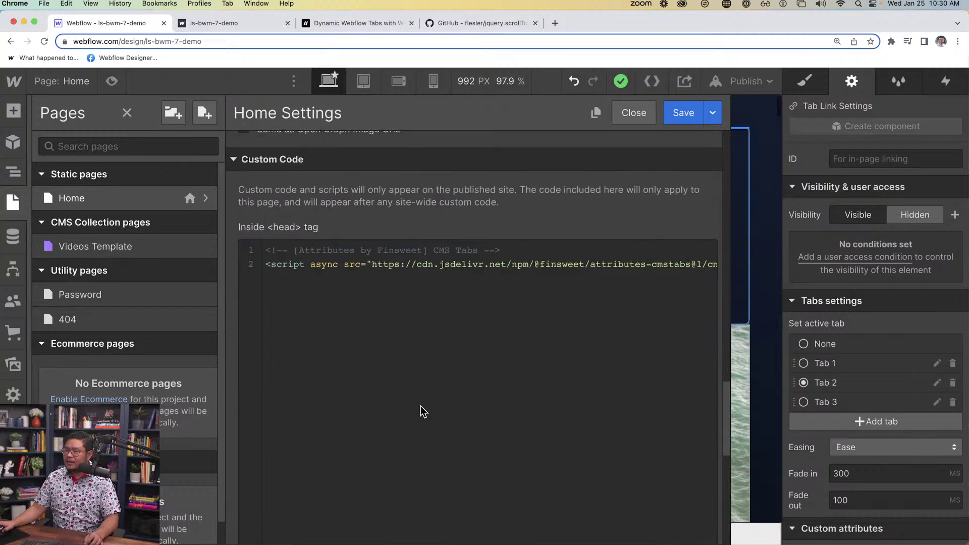
Step: Uncomment the $(".tabs-menu").scrollTo(target_el, 500) call on line 5 by removing its slashes
{"action": "left_click", "coordinate": [288, 381]}
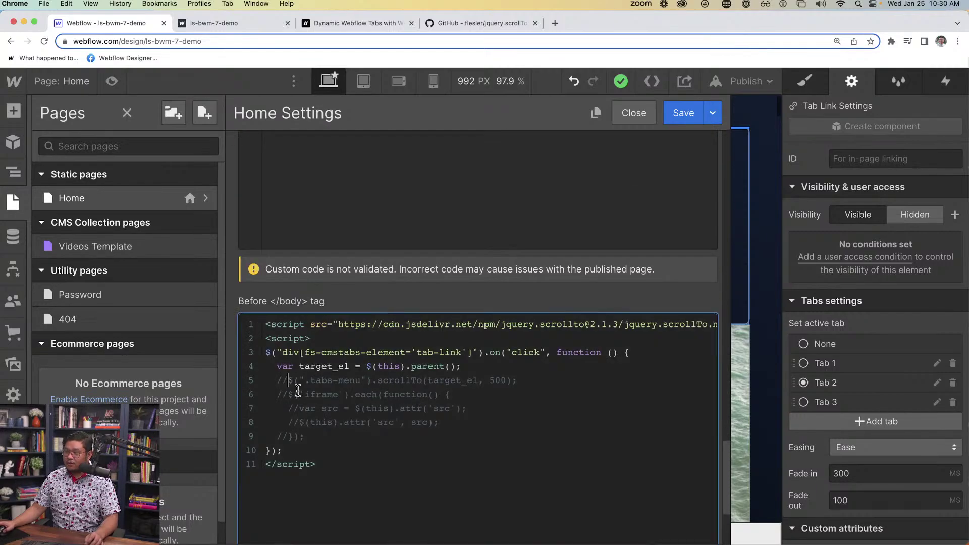
{"action": "right_click", "coordinate": [319, 401]}
{"action": "left_click", "coordinate": [293, 379]}
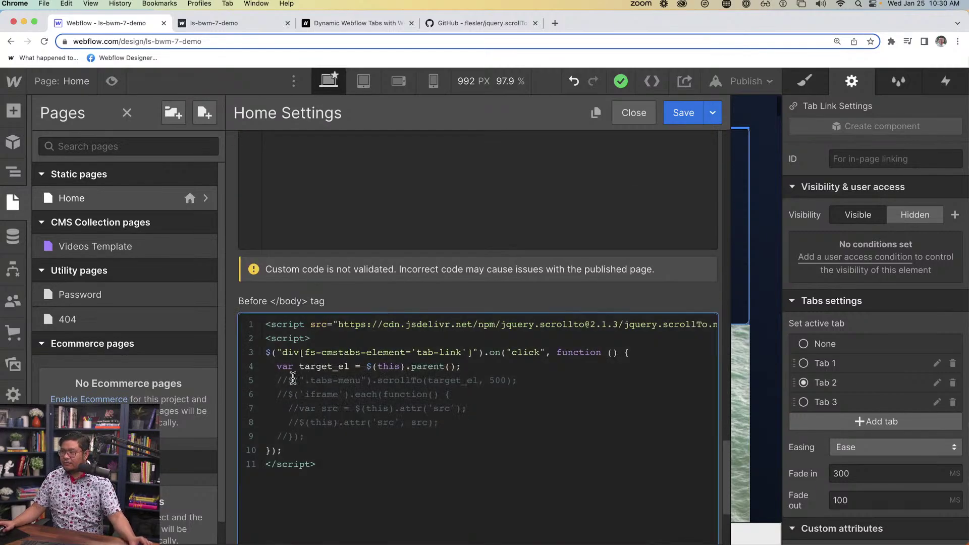
{"action": "scroll", "coordinate": [300, 383], "scroll_direction": "up", "scroll_amount": 3}
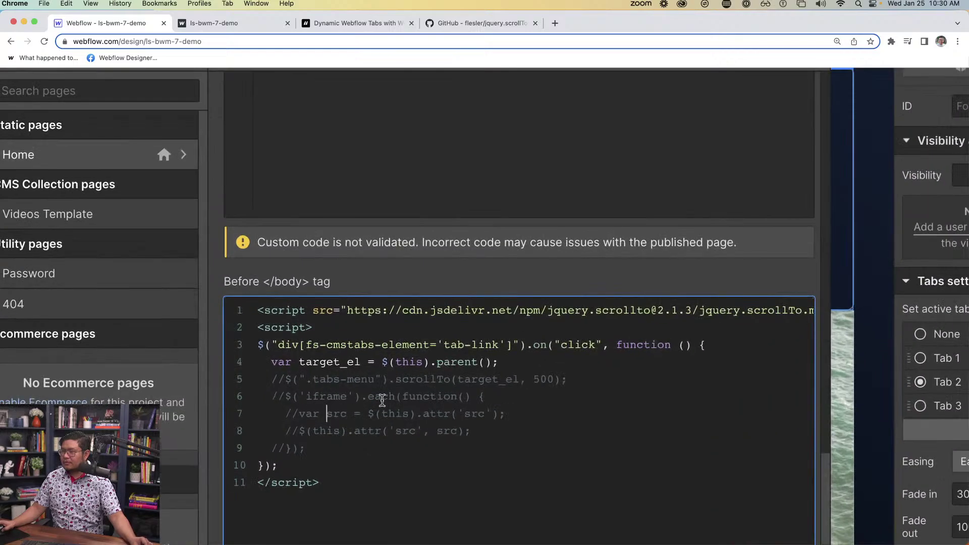
{"action": "scroll", "coordinate": [470, 408], "scroll_direction": "down", "scroll_amount": 3}
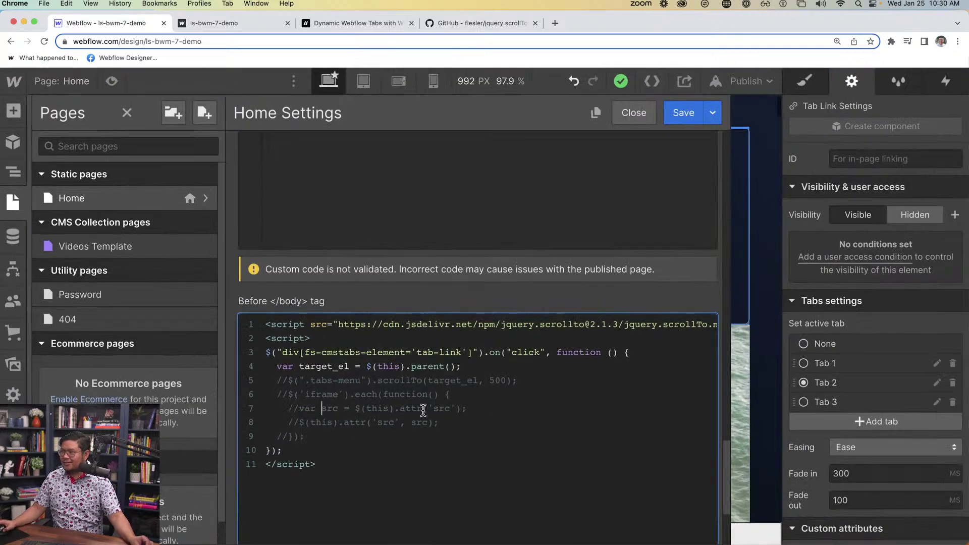
{"action": "scroll", "coordinate": [422, 411], "scroll_direction": "up", "scroll_amount": 5}
{"action": "scroll", "coordinate": [402, 410], "scroll_direction": "down", "scroll_amount": 5}
{"action": "scroll", "coordinate": [130, 372], "scroll_direction": "up", "scroll_amount": 2}
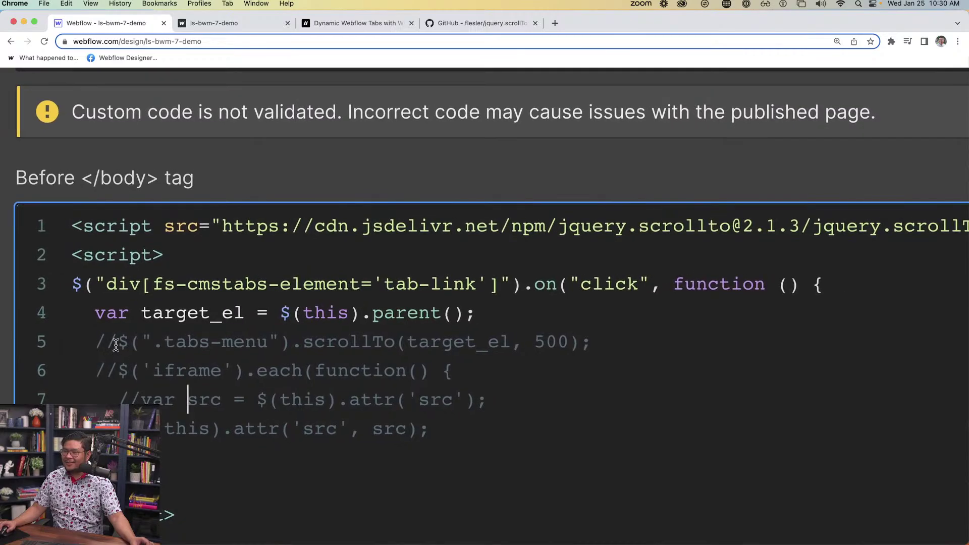
{"action": "key", "text": "BackSpace"}
{"action": "key", "text": "BackSpace"}
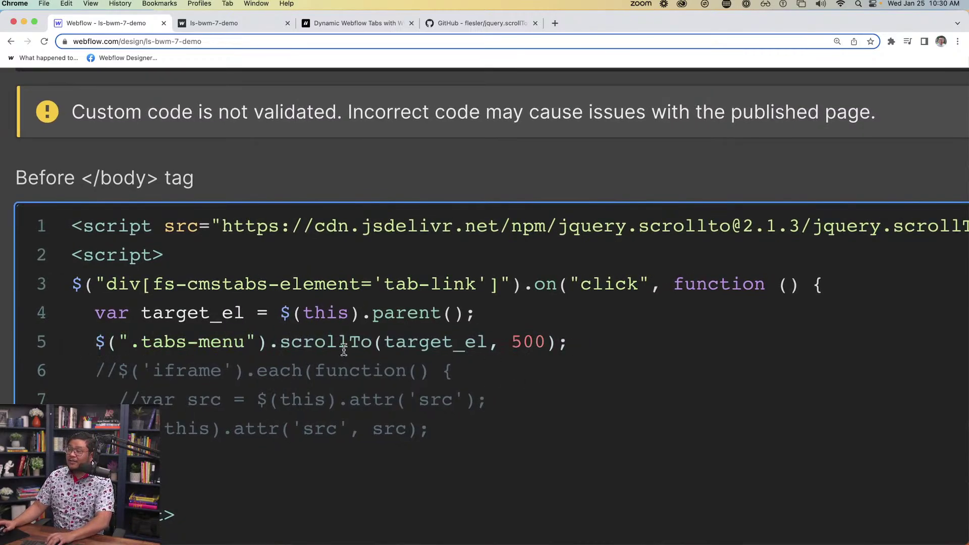
Step: Highlight scrollTo on line 5 and target_el on line 4 to review how the scroll call uses the variable
{"action": "double_click", "coordinate": [323, 343]}
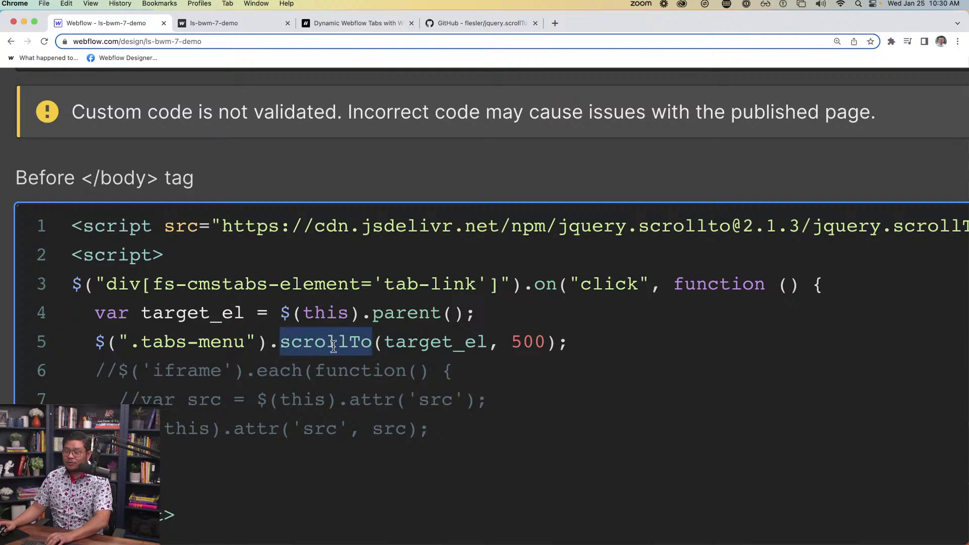
{"action": "left_click", "coordinate": [333, 346]}
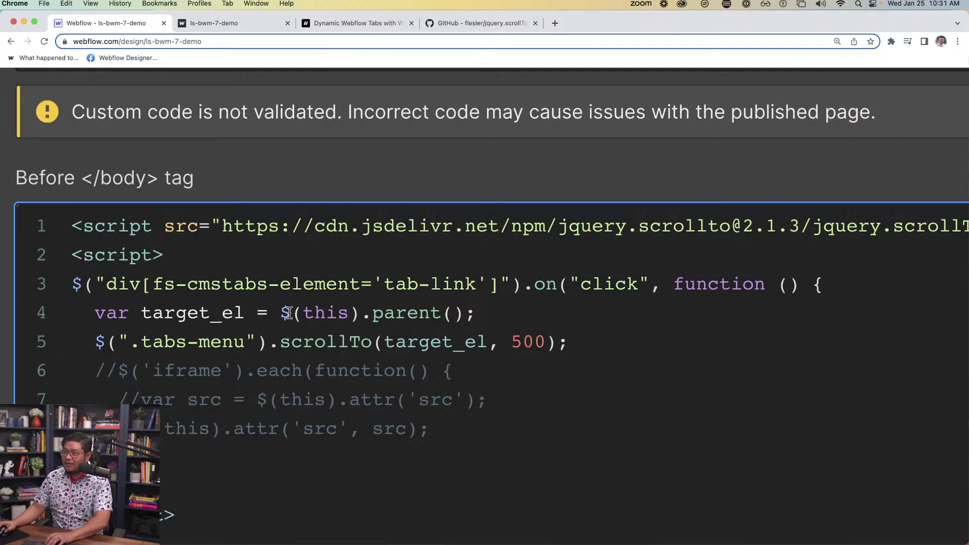
{"action": "double_click", "coordinate": [212, 314]}
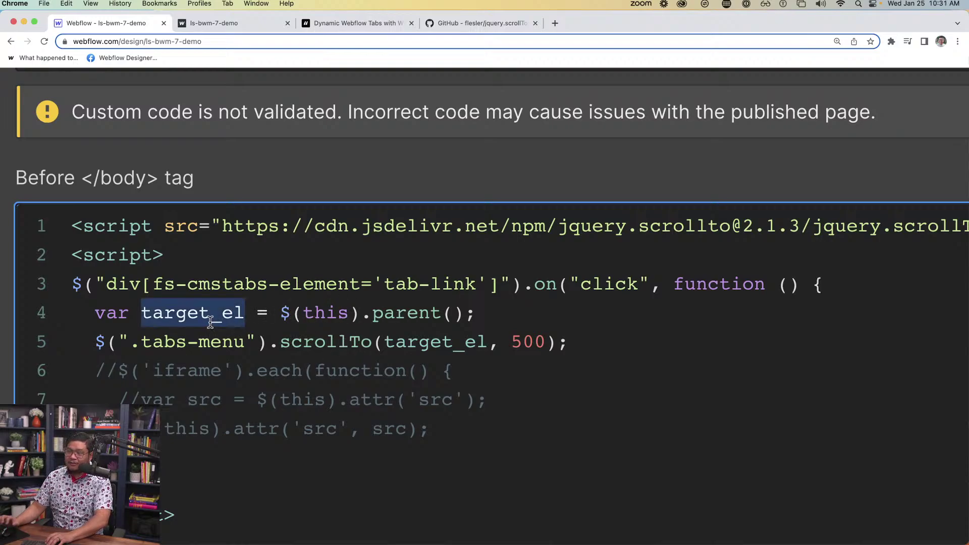
{"action": "double_click", "coordinate": [335, 343]}
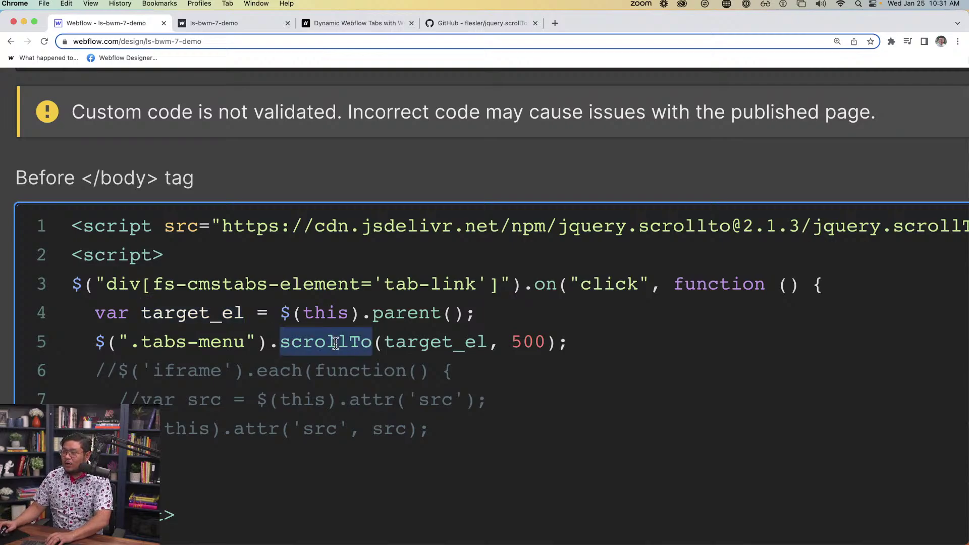
Step: Highlight target_el, .tabs-menu and the 500 duration on line 5 to review the scroll call's arguments
{"action": "double_click", "coordinate": [423, 341]}
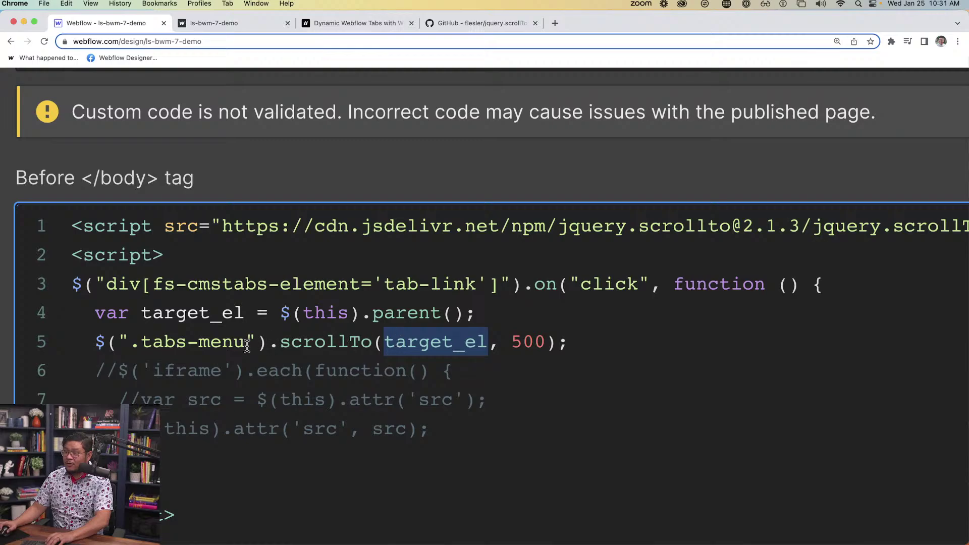
{"action": "left_click_drag", "start_coordinate": [246, 342], "coordinate": [129, 349]}
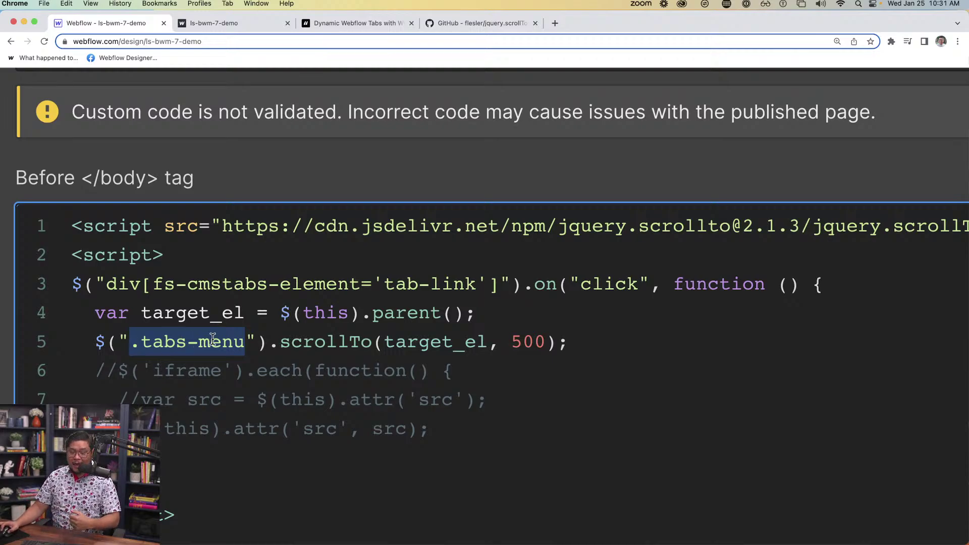
{"action": "double_click", "coordinate": [536, 341]}
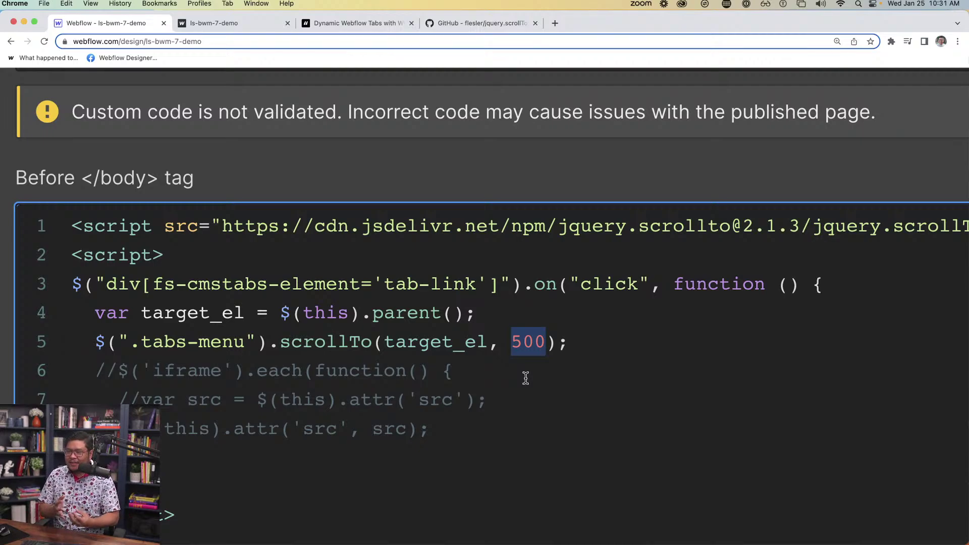
Step: Try a scrollTo duration of 1000 on line 5 and restore it to 500
{"action": "key", "text": "Left"}
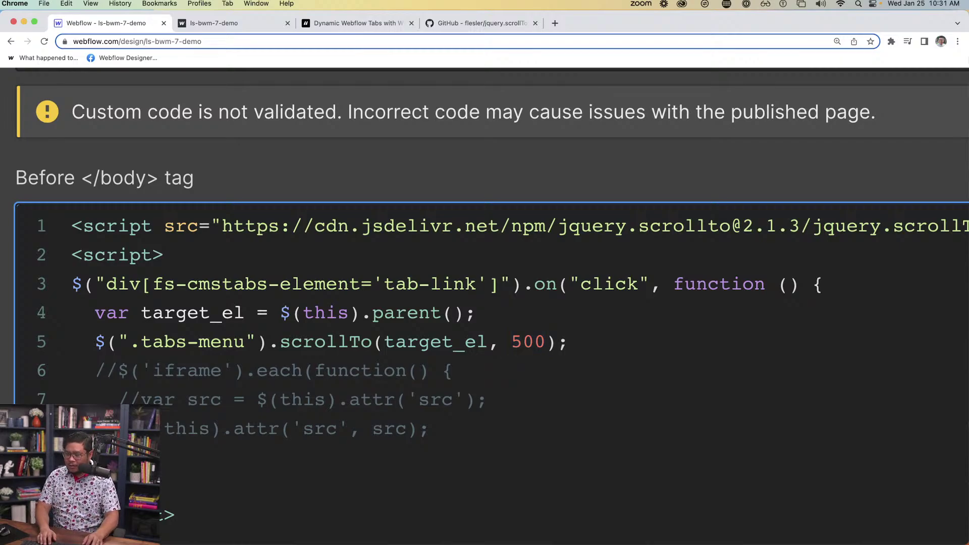
{"action": "key", "text": "Delete"}
{"action": "type", "text": "10"}
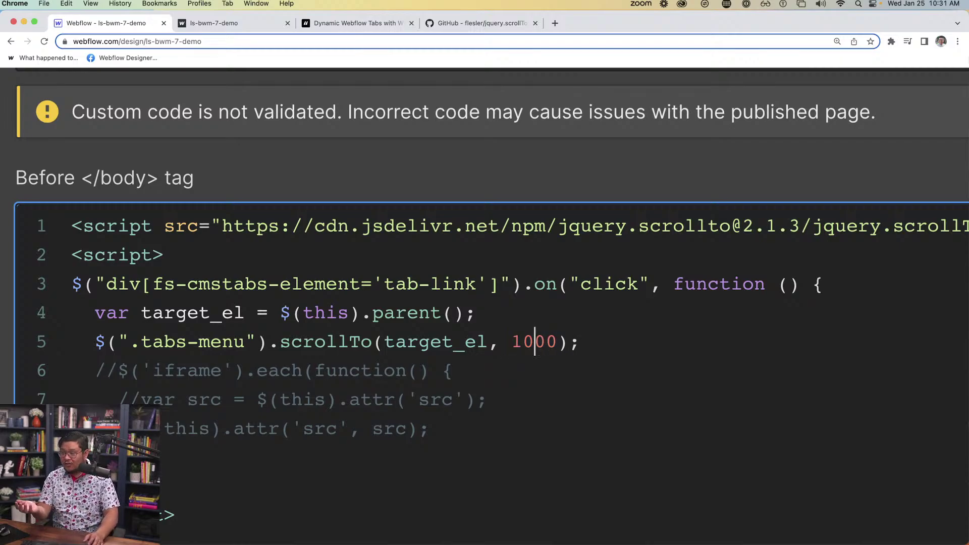
{"action": "key", "text": "BackSpace"}
{"action": "key", "text": "BackSpace"}
{"action": "type", "text": "5"}
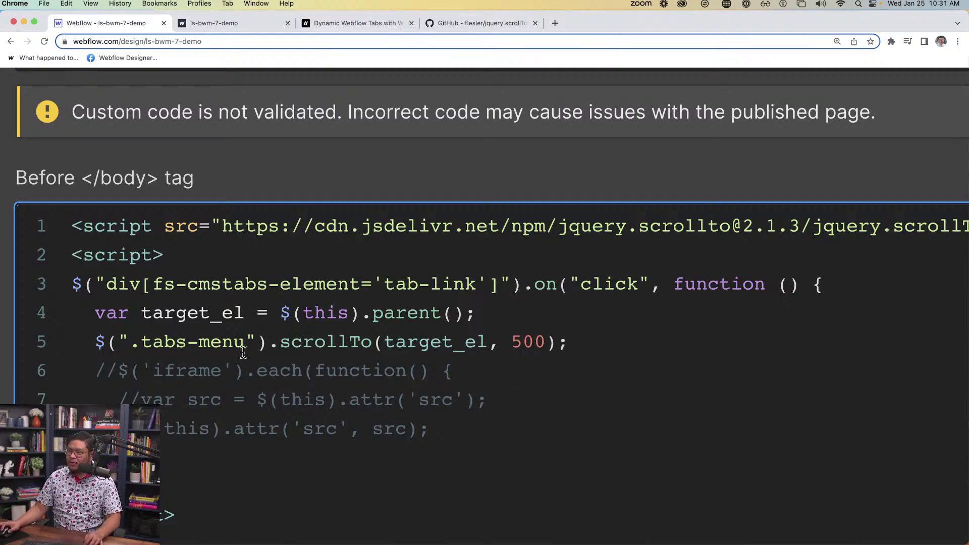
Step: Review line 5 again by highlighting the ".tabs-menu" selector and the target_el argument of the scrollTo call
{"action": "left_click", "coordinate": [255, 342]}
{"action": "left_click_drag", "start_coordinate": [255, 342], "coordinate": [123, 341]}
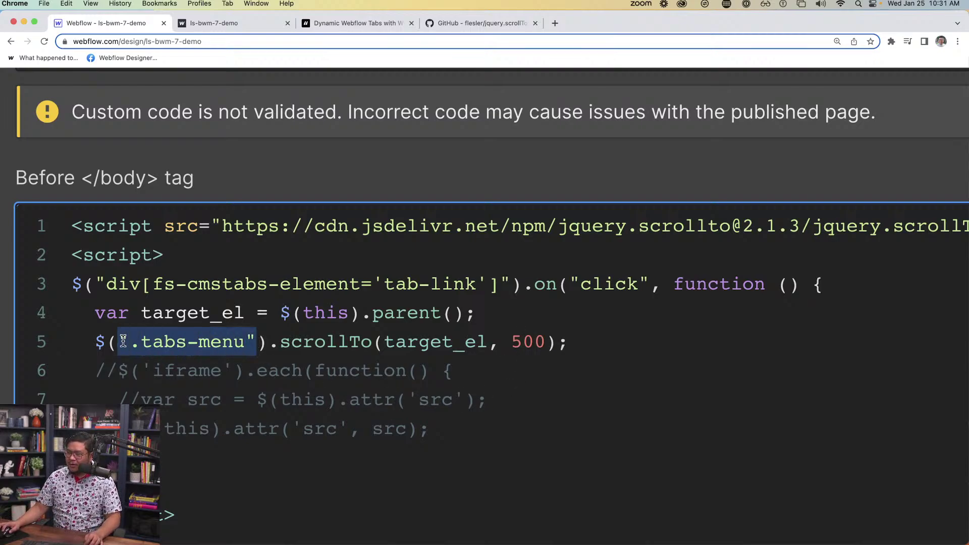
{"action": "left_click", "coordinate": [343, 342]}
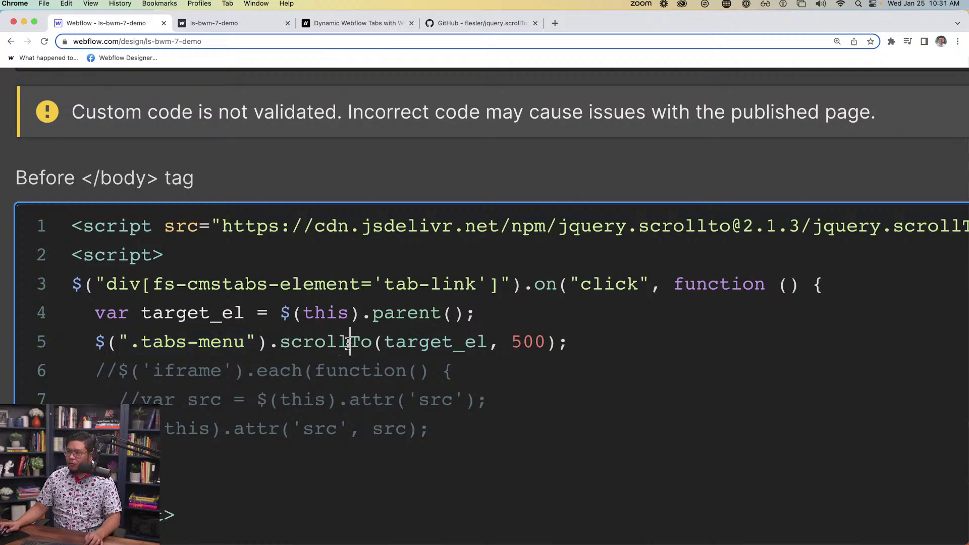
{"action": "double_click", "coordinate": [409, 344]}
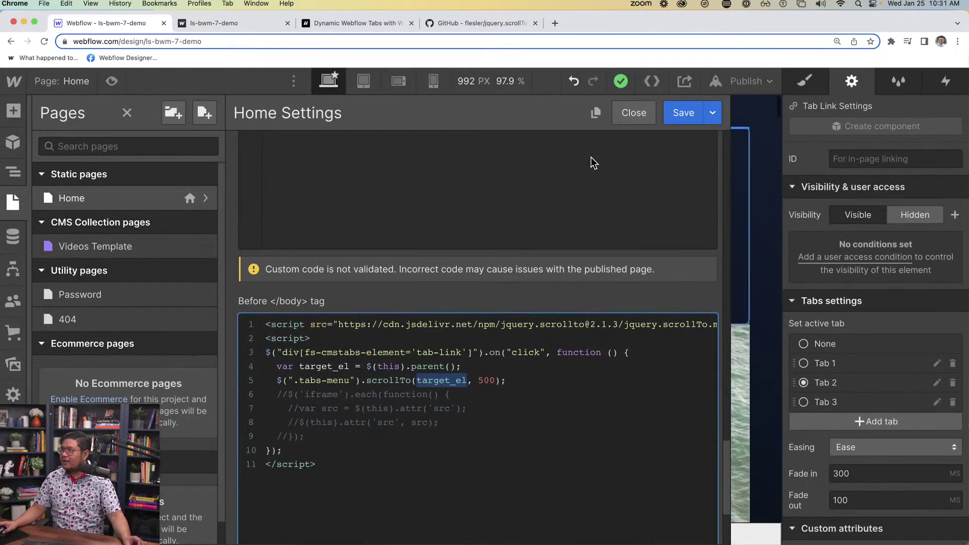
Step: Save the Home page settings and publish the site to ls-bwm-7-demo.webflow.io
{"action": "left_click", "coordinate": [682, 114]}
{"action": "left_click", "coordinate": [745, 86]}
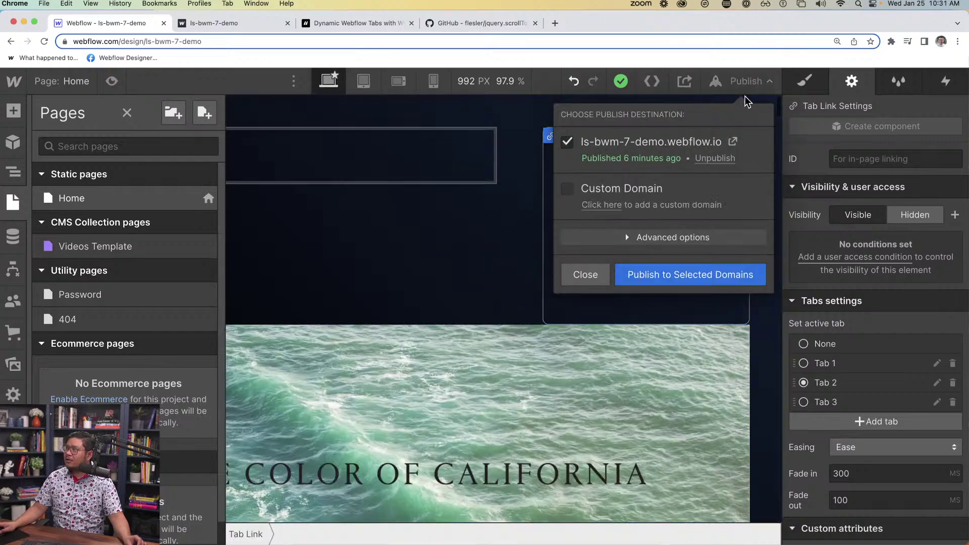
{"action": "left_click", "coordinate": [660, 274]}
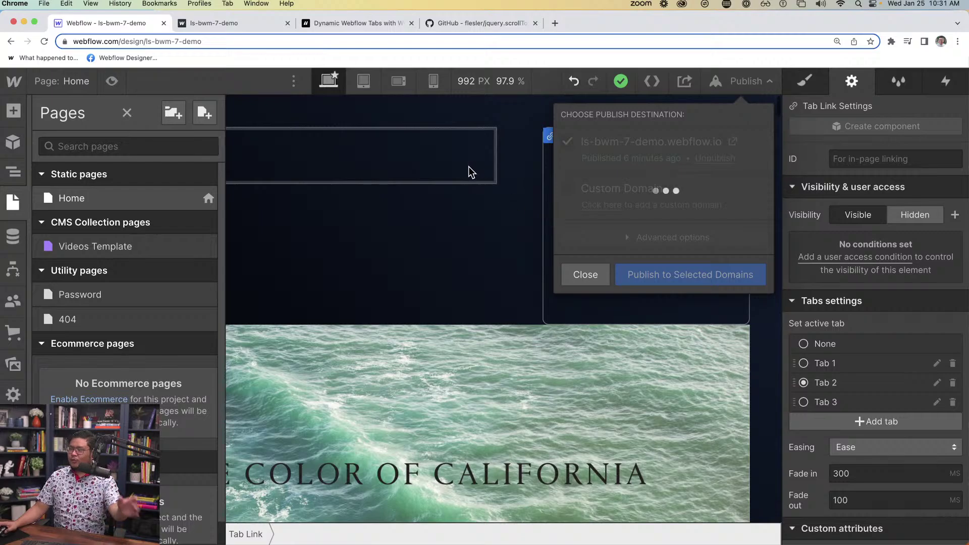
Step: Reload the published page and test the tabs menu scrolling with Illum Vero, Esse Voluptatibus, Hic and Iusto Eum Laborum
{"action": "left_click", "coordinate": [246, 23]}
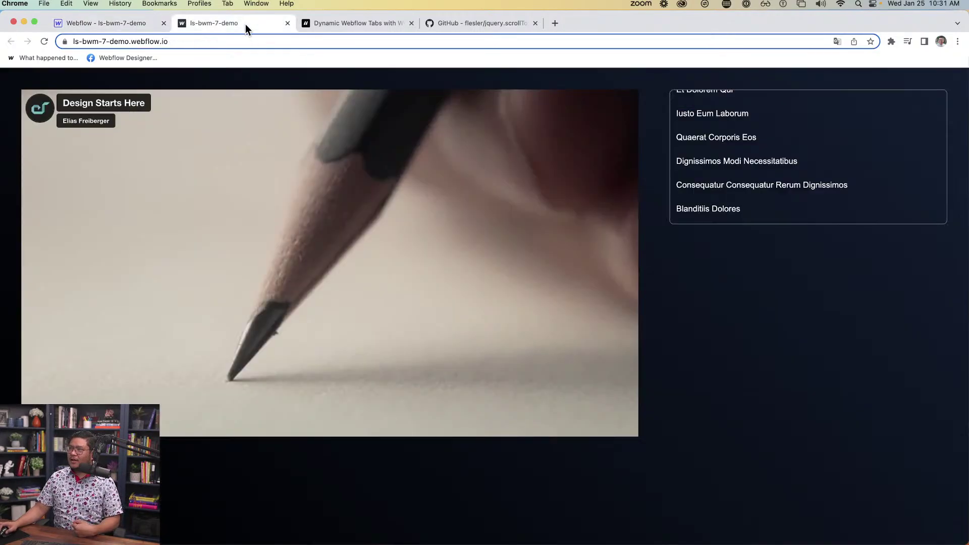
{"action": "left_click", "coordinate": [45, 41]}
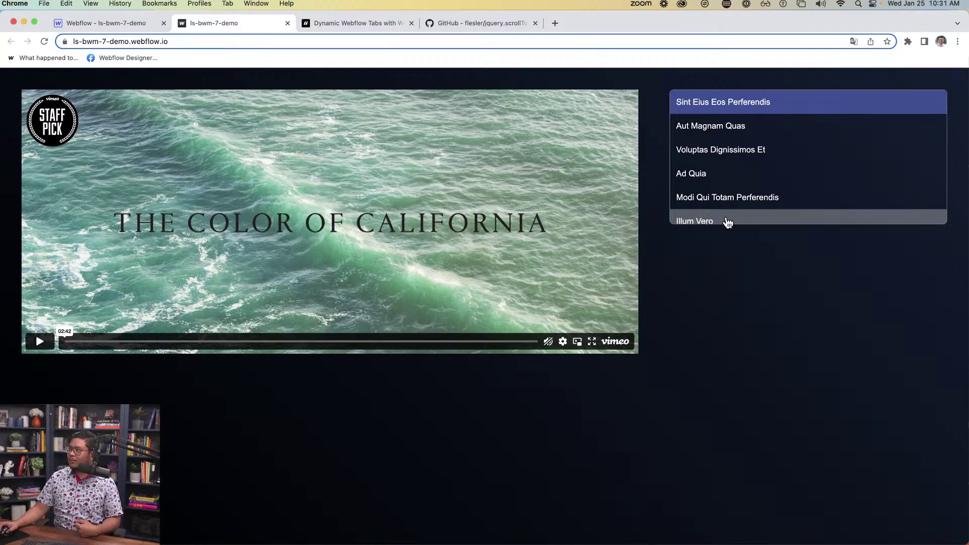
{"action": "left_click", "coordinate": [697, 221]}
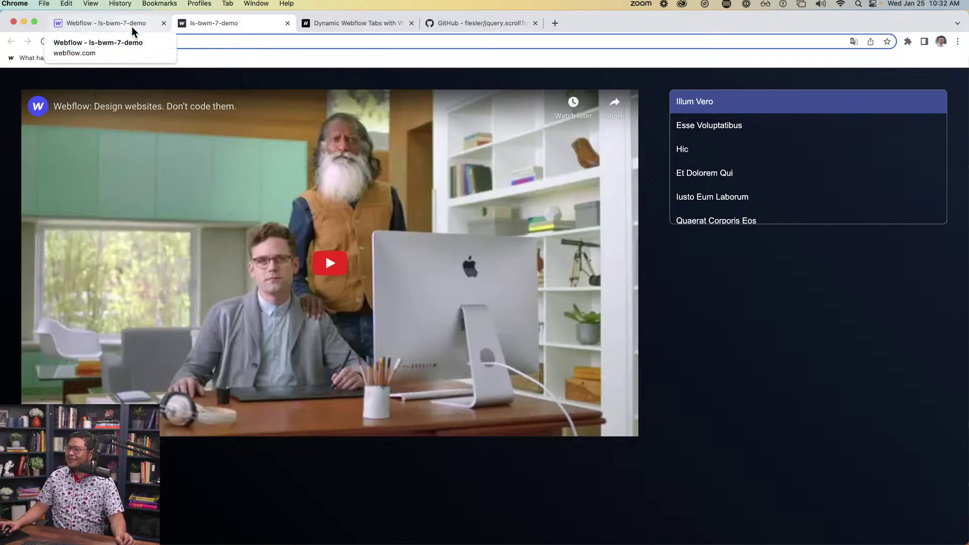
{"action": "left_click", "coordinate": [733, 121]}
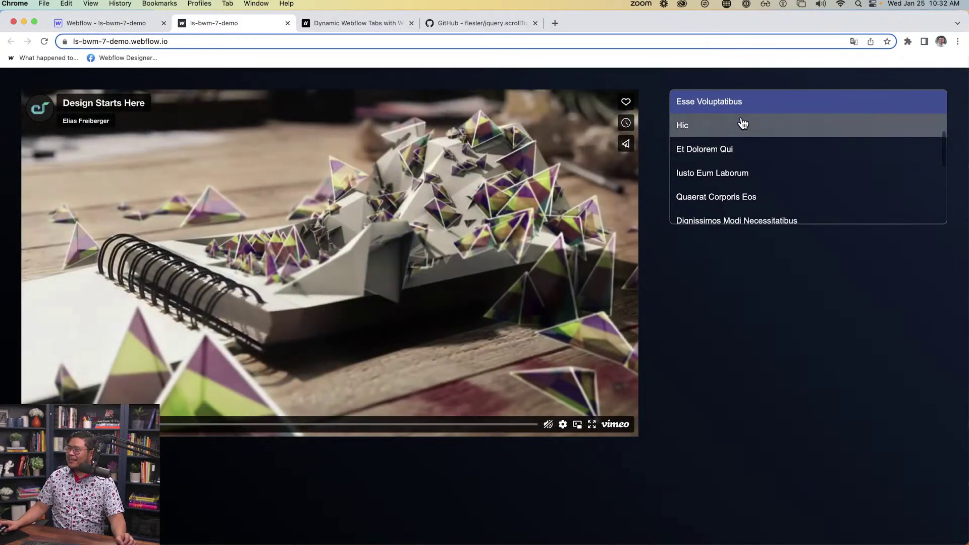
{"action": "left_click", "coordinate": [742, 125]}
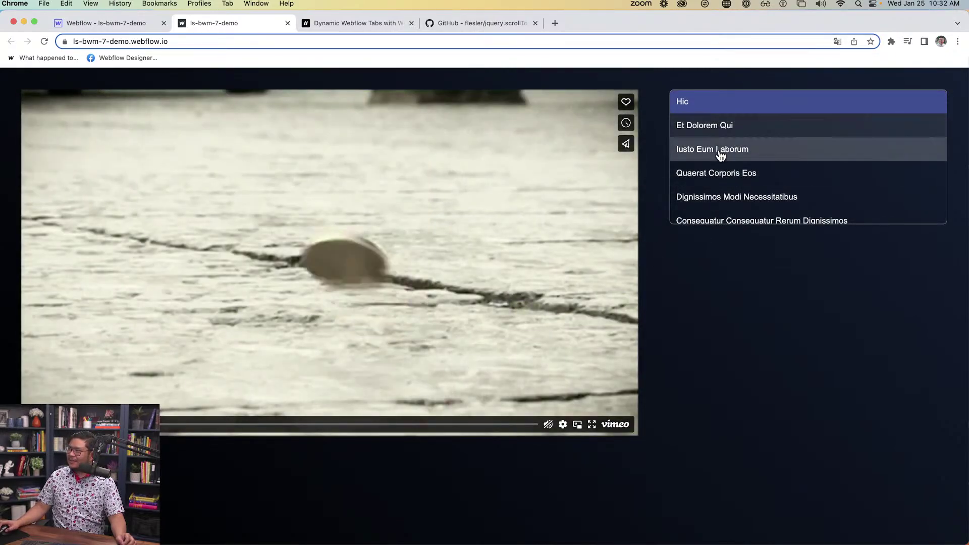
{"action": "left_click", "coordinate": [727, 149]}
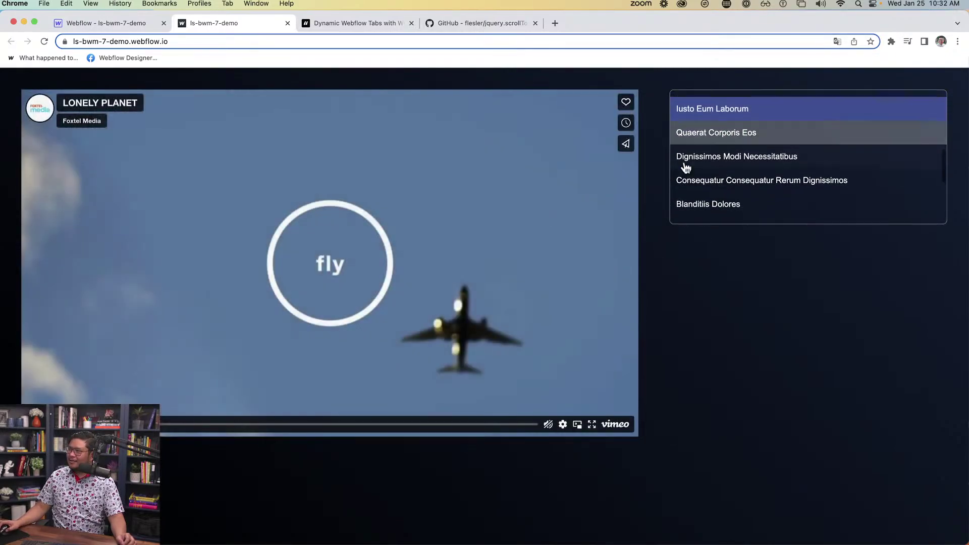
Step: Test the menu's scrolling on earlier playlist items, including Et Dolorem Qui and Aut Magnam Quas
{"action": "scroll", "coordinate": [727, 171], "scroll_direction": "up", "scroll_amount": 3}
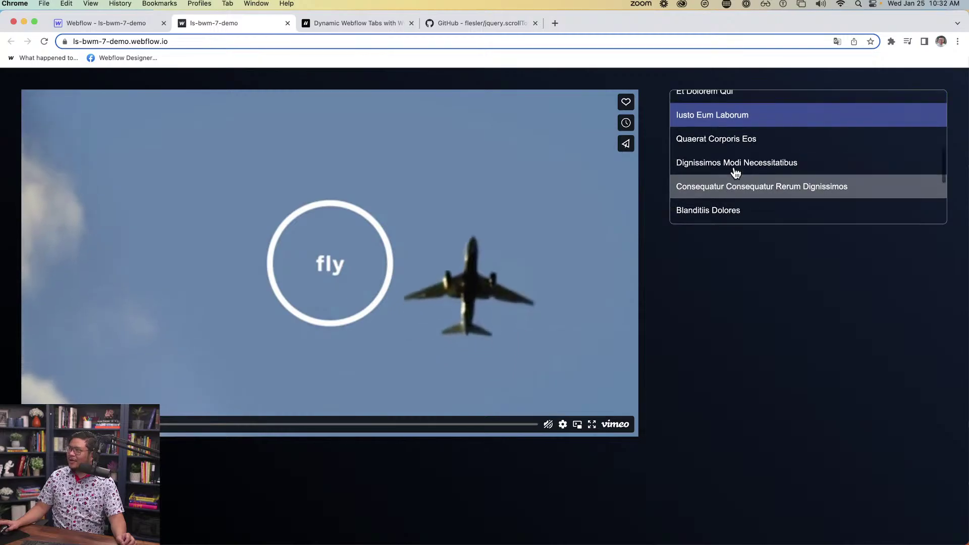
{"action": "left_click", "coordinate": [715, 110]}
{"action": "left_click", "coordinate": [709, 126]}
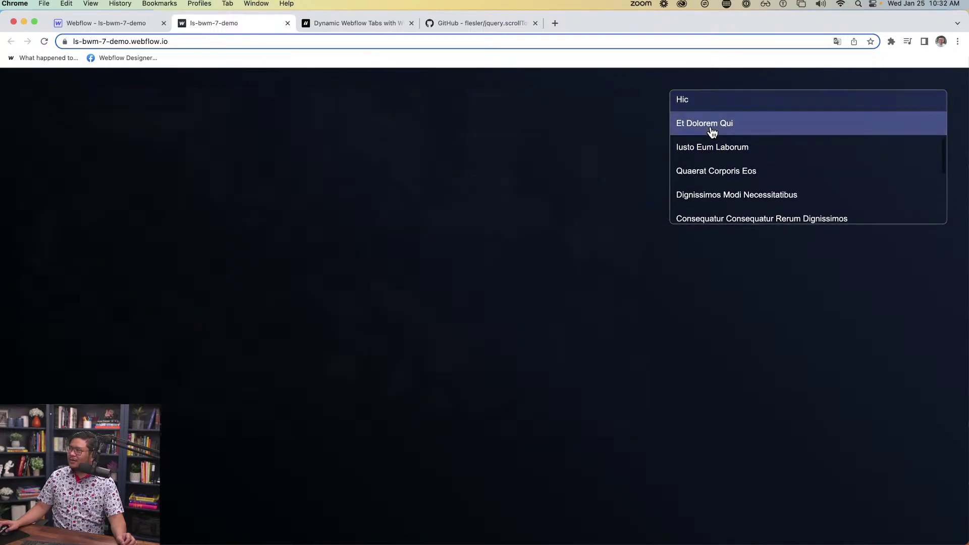
{"action": "scroll", "coordinate": [716, 141], "scroll_direction": "down", "scroll_amount": 5}
{"action": "left_click", "coordinate": [717, 137]}
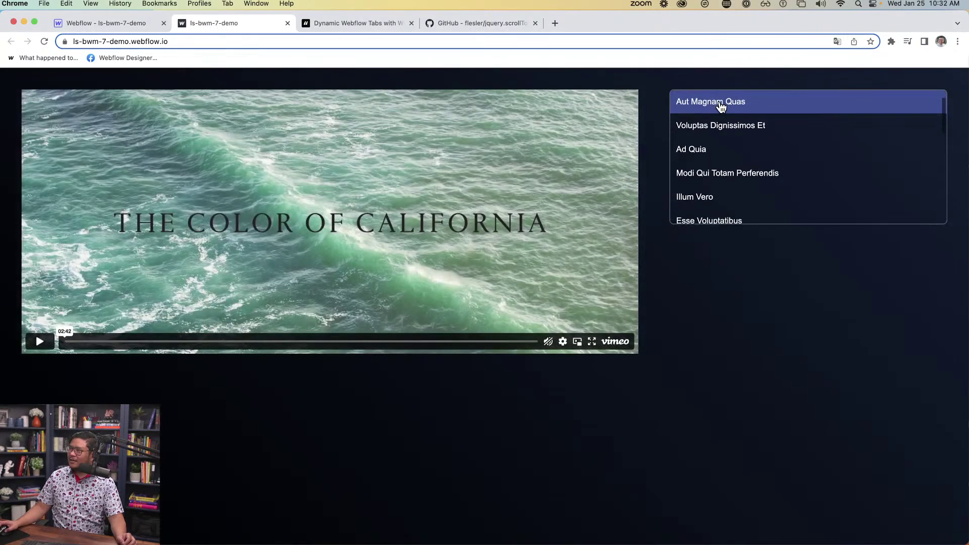
Step: Play the Aut Magnam Quas video, switch between it and Voluptas Dignissimos Et to check playback, and reload the page
{"action": "left_click", "coordinate": [34, 342]}
{"action": "left_click", "coordinate": [724, 125]}
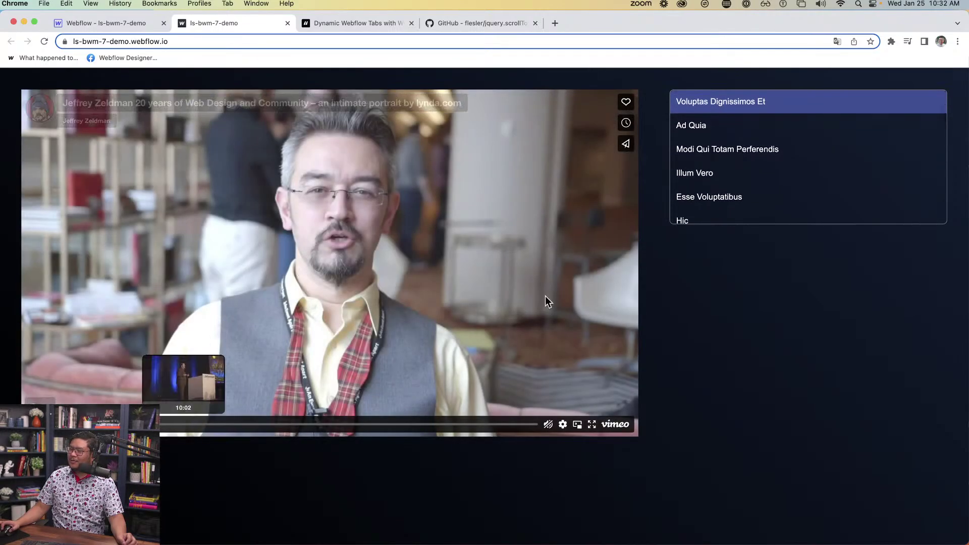
{"action": "scroll", "coordinate": [746, 152], "scroll_direction": "up", "scroll_amount": 1}
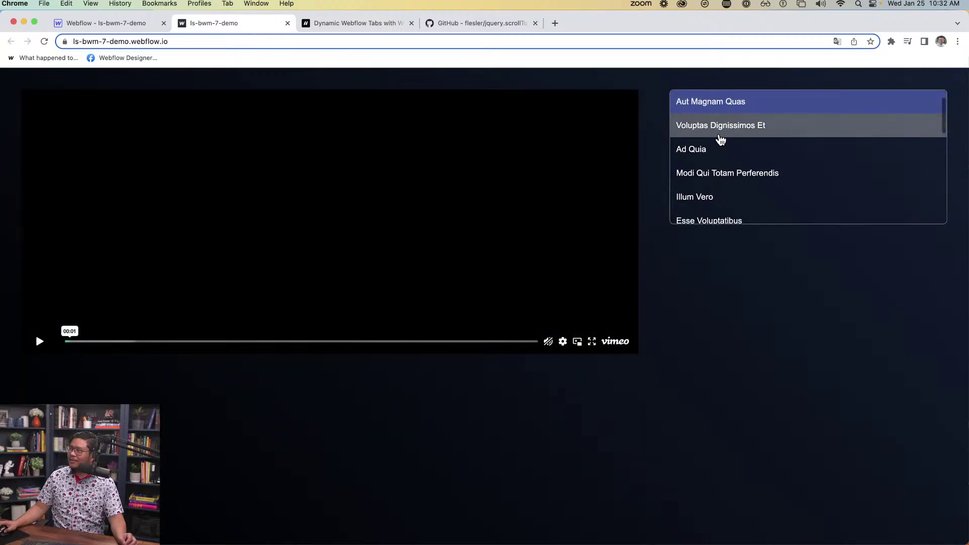
{"action": "scroll", "coordinate": [720, 137], "scroll_direction": "down", "scroll_amount": 1}
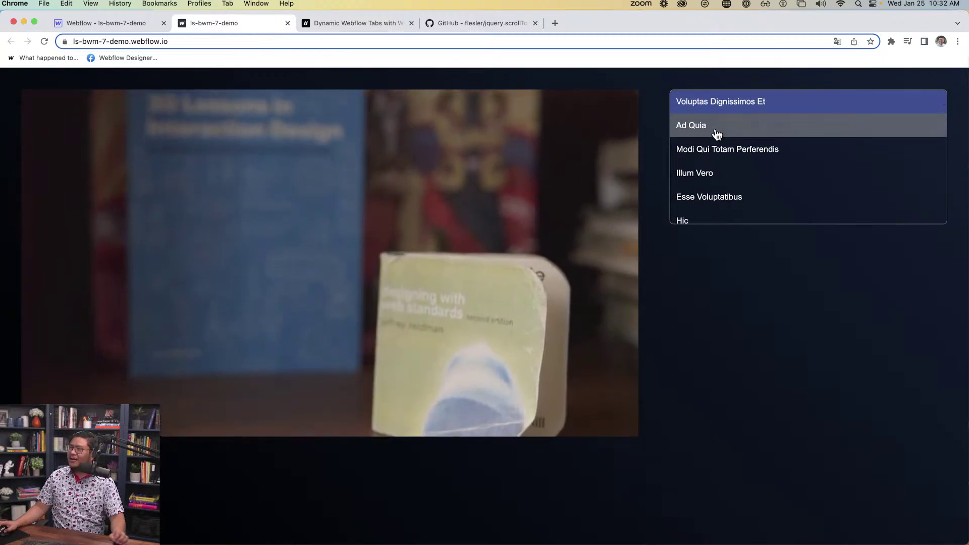
{"action": "left_click", "coordinate": [45, 42]}
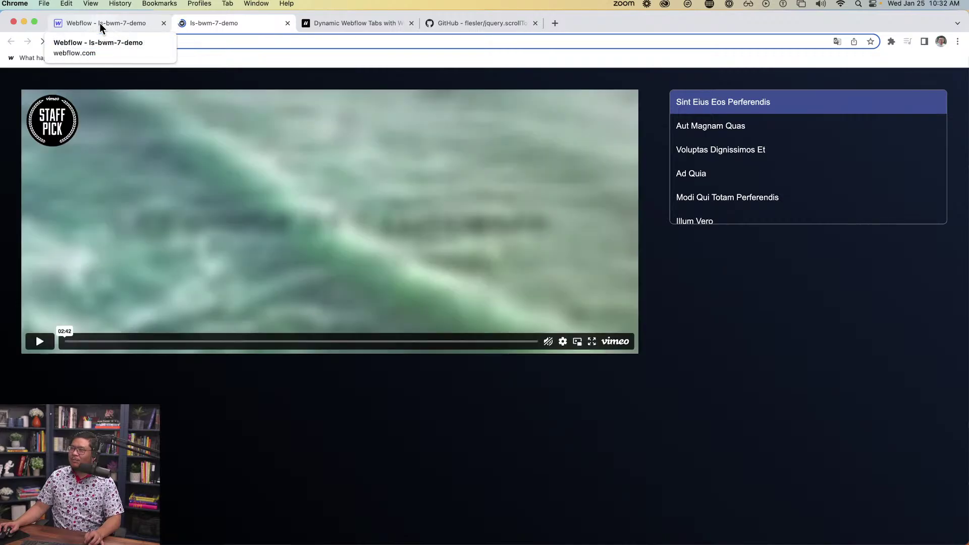
Step: Return to the Webflow Designer and open the Home page's settings at the Before </body> tag code
{"action": "left_click", "coordinate": [99, 23]}
{"action": "left_click", "coordinate": [208, 199]}
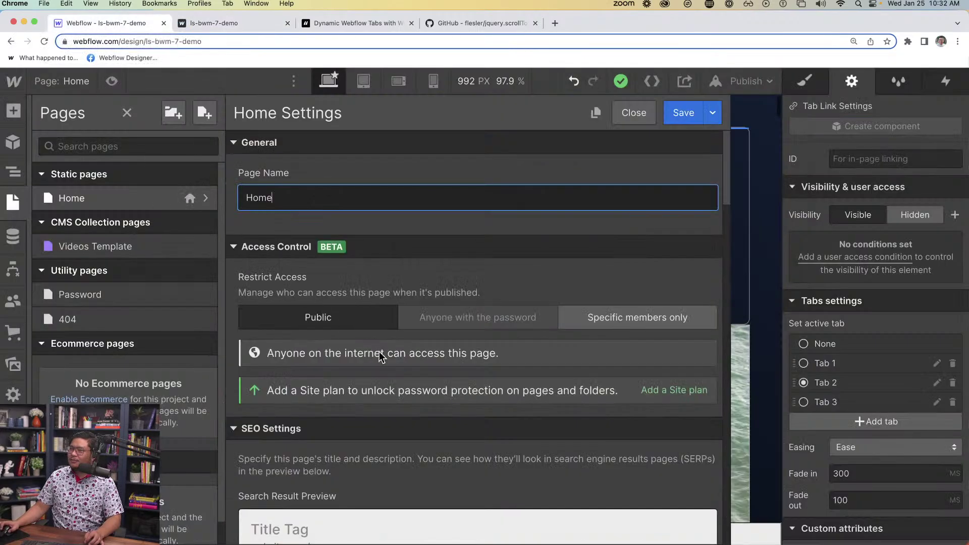
{"action": "scroll", "coordinate": [369, 371], "scroll_direction": "down", "scroll_amount": 20}
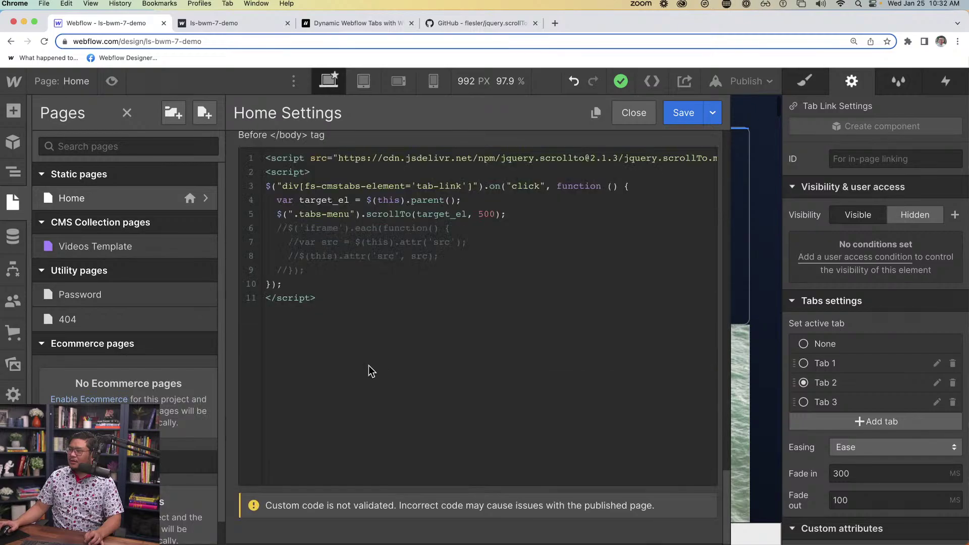
Step: Uncomment the $('iframe').each(function() { statement on line 6 by removing its slashes
{"action": "left_click", "coordinate": [350, 251]}
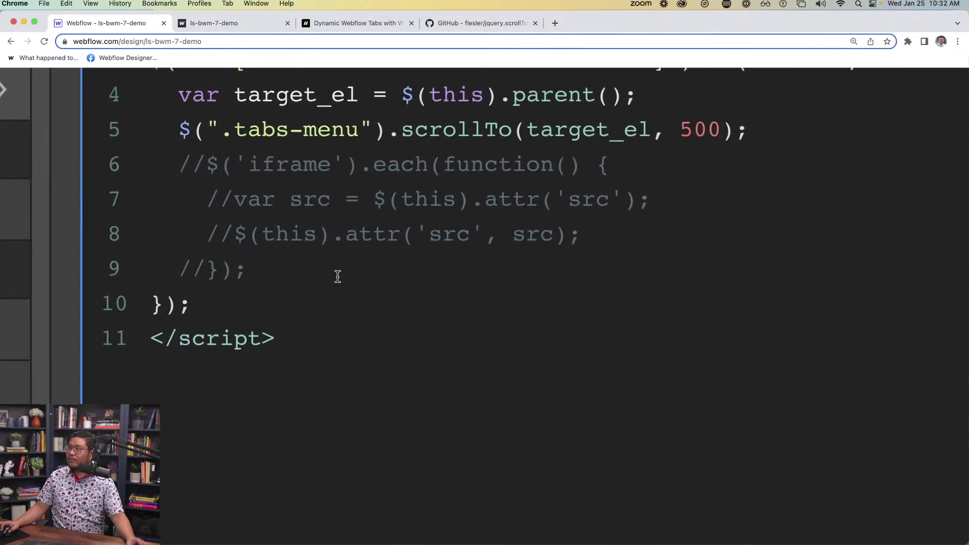
{"action": "left_click", "coordinate": [193, 152]}
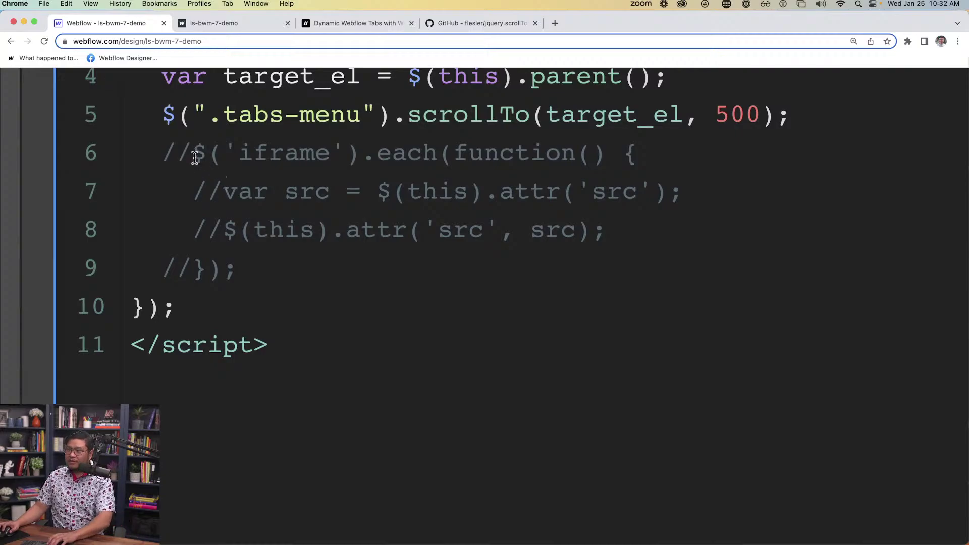
{"action": "key", "text": "BackSpace"}
{"action": "key", "text": "BackSpace"}
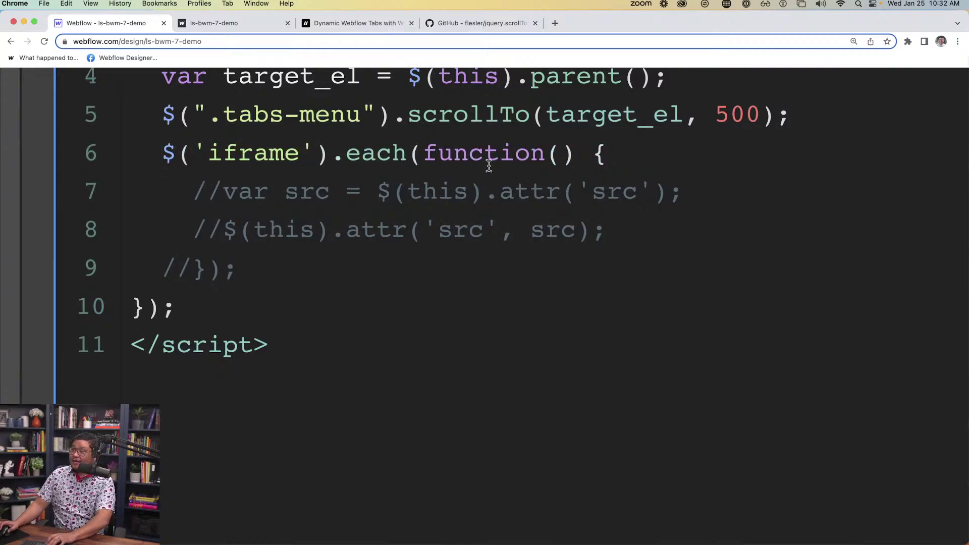
Step: Highlight the tab-link selector on line 3, iframe on line 6 and the whole each statement to review the loop
{"action": "scroll", "coordinate": [465, 182], "scroll_direction": "up", "scroll_amount": 5}
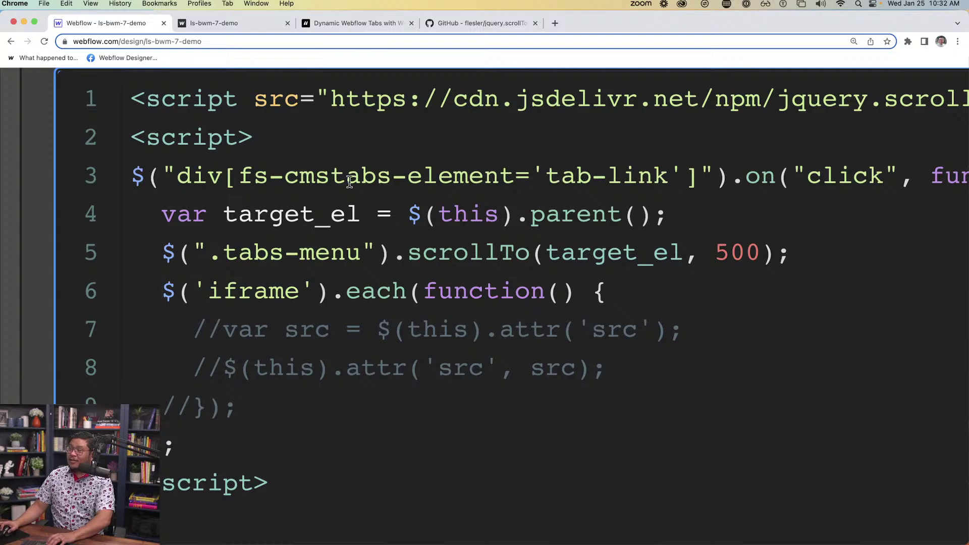
{"action": "left_click_drag", "start_coordinate": [177, 178], "coordinate": [696, 180]}
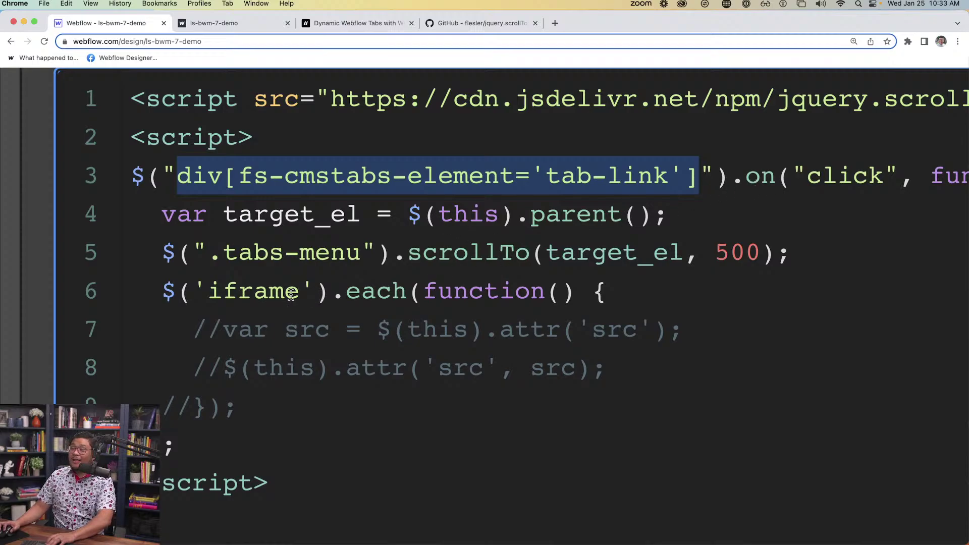
{"action": "double_click", "coordinate": [261, 294]}
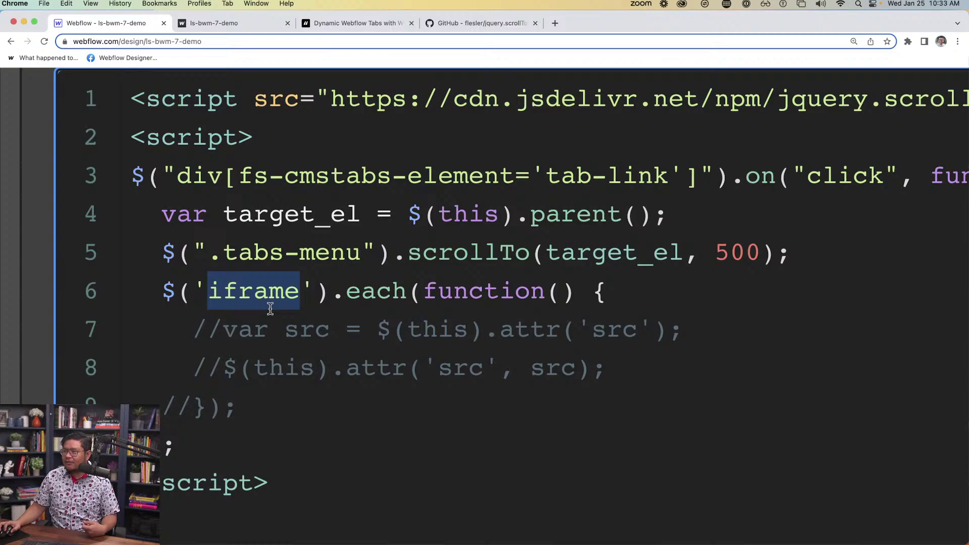
{"action": "left_click", "coordinate": [225, 336]}
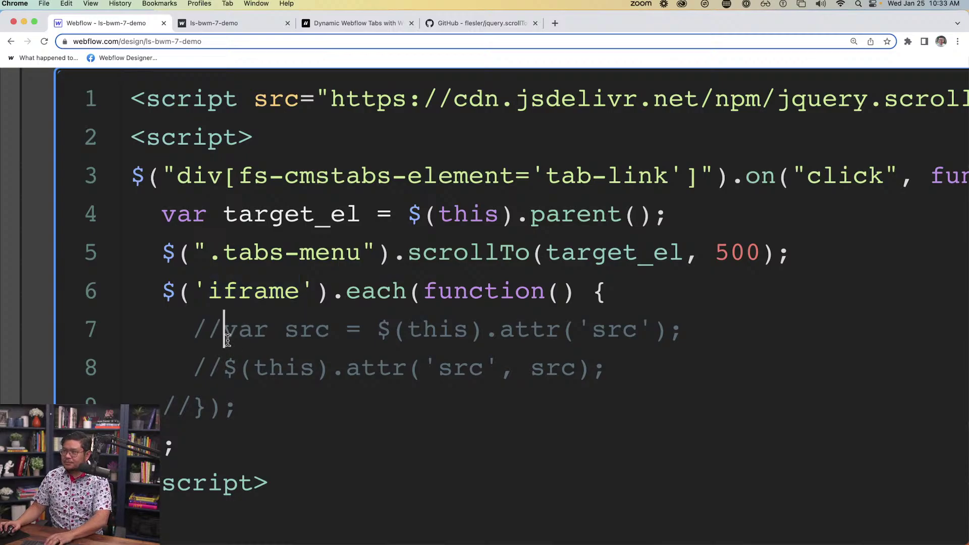
{"action": "left_click_drag", "start_coordinate": [169, 291], "coordinate": [606, 293]}
{"action": "double_click", "coordinate": [506, 292]}
{"action": "left_click", "coordinate": [507, 292]}
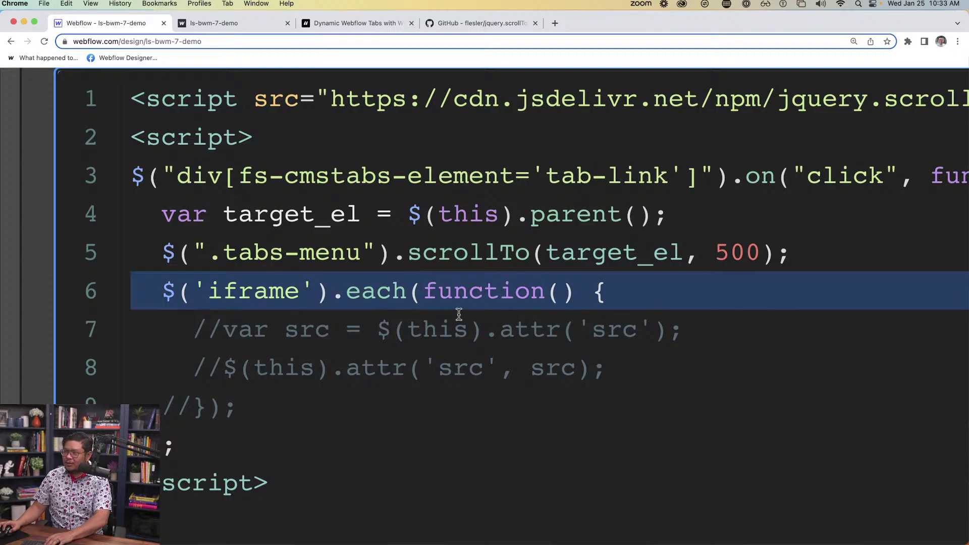
Step: Uncomment var src = $(this).attr('src'); on line 7 by removing its slashes
{"action": "left_click", "coordinate": [438, 328]}
{"action": "left_click", "coordinate": [225, 329]}
{"action": "key", "text": "BackSpace"}
{"action": "key", "text": "BackSpace"}
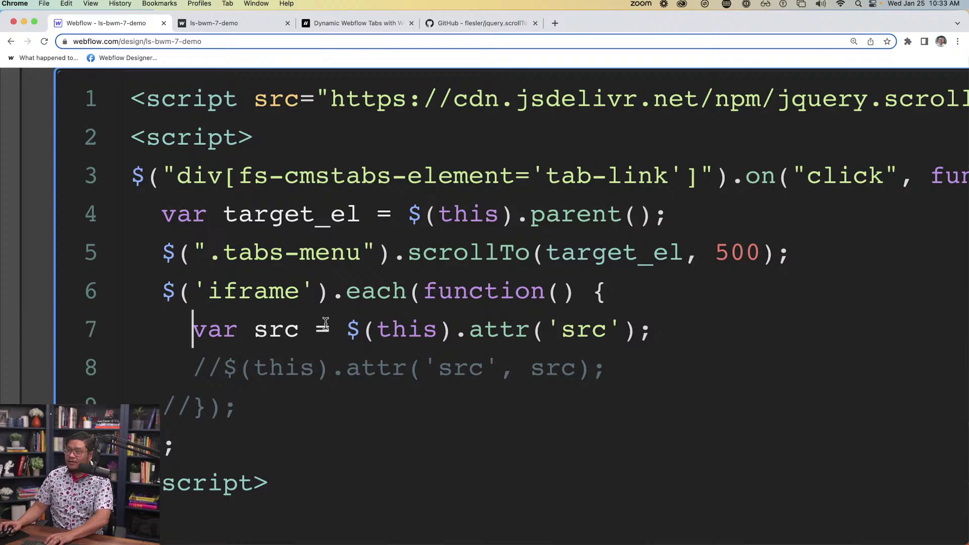
Step: Highlight the src attribute and variable on line 7, and uncomment $(this).attr('src', src); on line 8 by removing its slashes
{"action": "left_click", "coordinate": [580, 333]}
{"action": "double_click", "coordinate": [581, 334]}
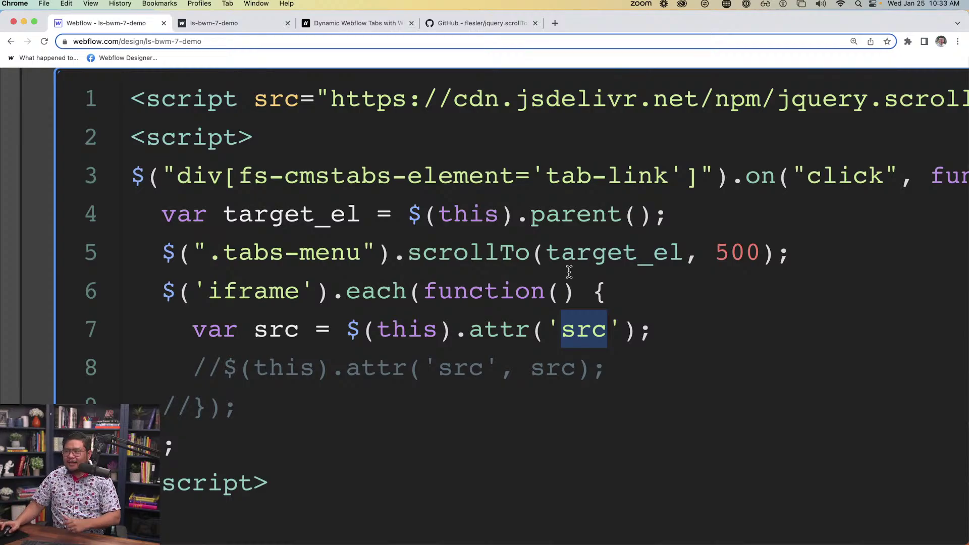
{"action": "double_click", "coordinate": [274, 335]}
{"action": "left_click", "coordinate": [216, 378]}
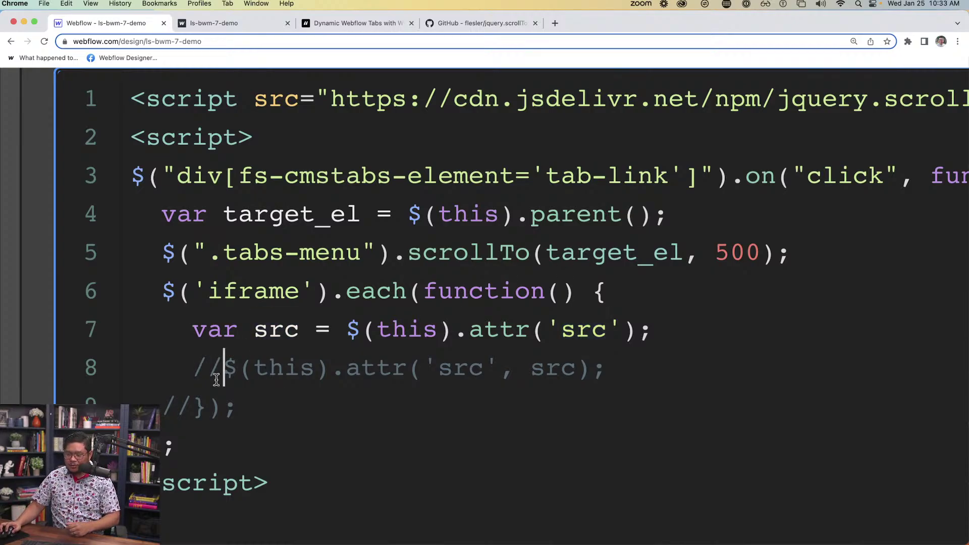
{"action": "key", "text": "BackSpace"}
{"action": "key", "text": "BackSpace"}
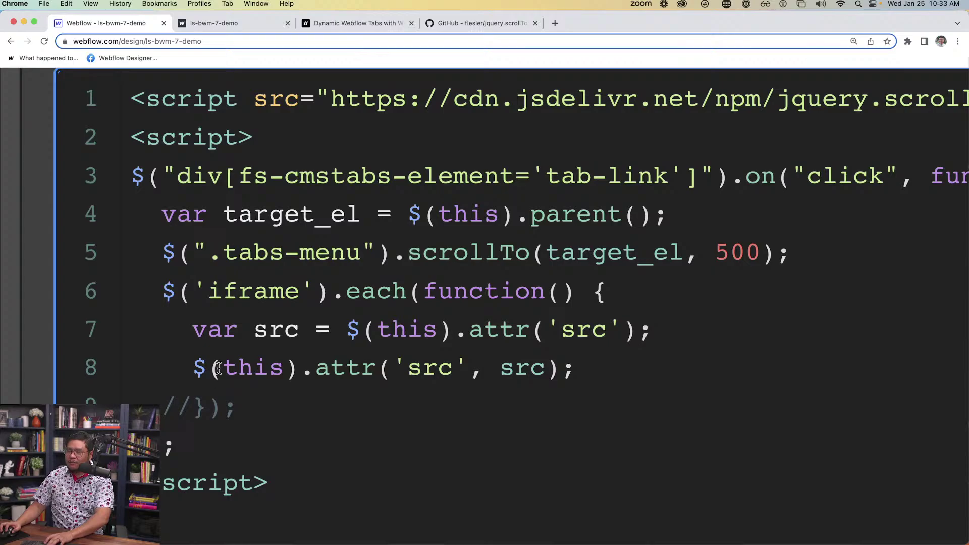
Step: Highlight the src attribute and the whole statement on line 8, and uncomment the closing }); on line 9 by removing its slashes
{"action": "double_click", "coordinate": [419, 371]}
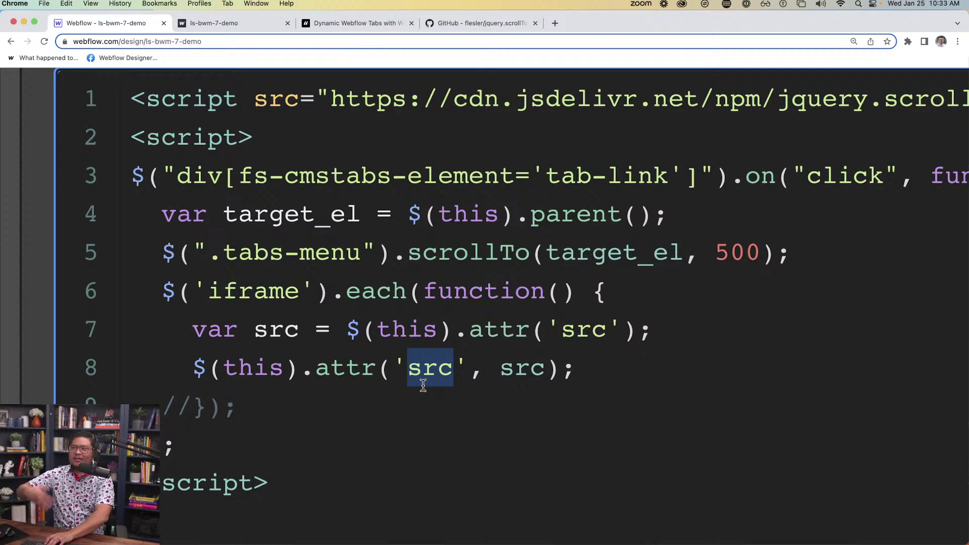
{"action": "triple_click", "coordinate": [352, 372]}
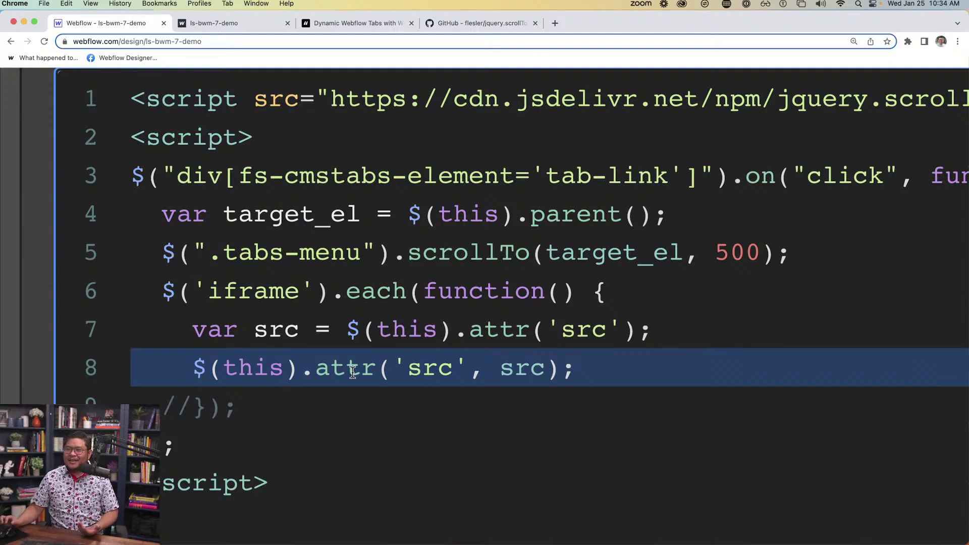
{"action": "left_click", "coordinate": [193, 404]}
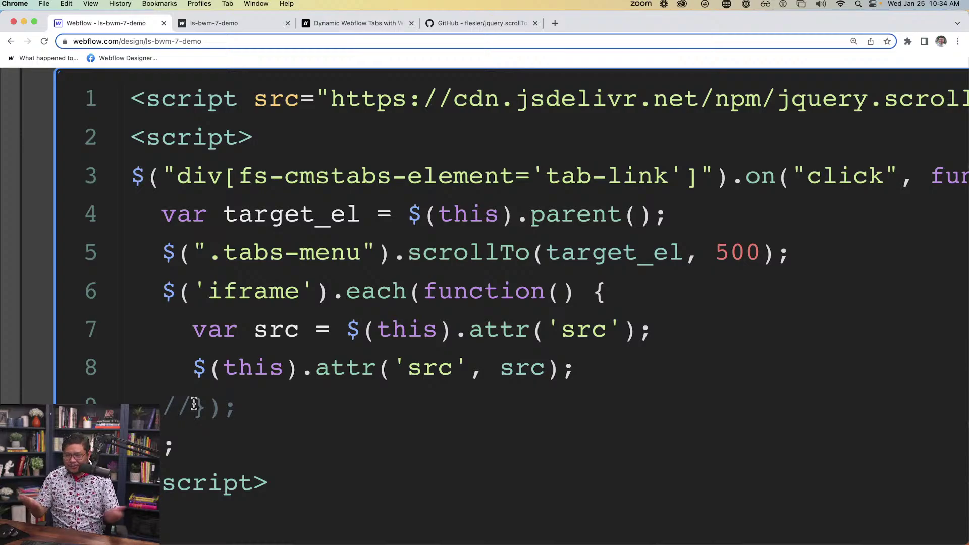
{"action": "key", "text": "BackSpace"}
{"action": "key", "text": "BackSpace"}
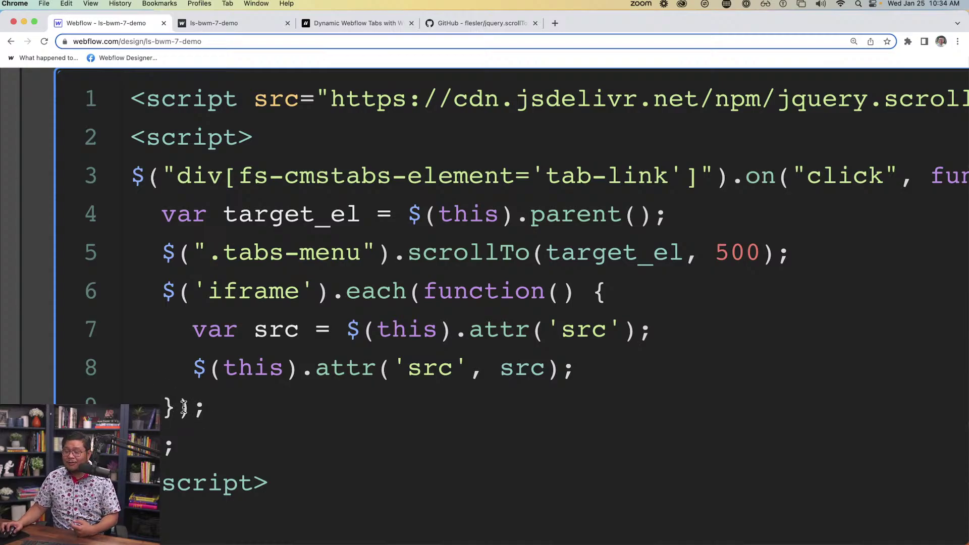
{"action": "left_click_drag", "start_coordinate": [192, 408], "coordinate": [177, 408]}
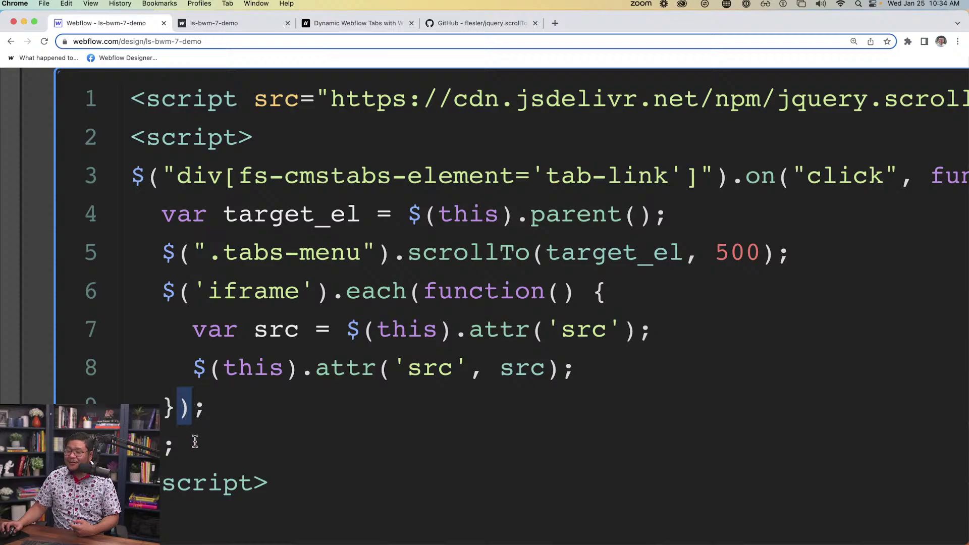
{"action": "left_click", "coordinate": [208, 413]}
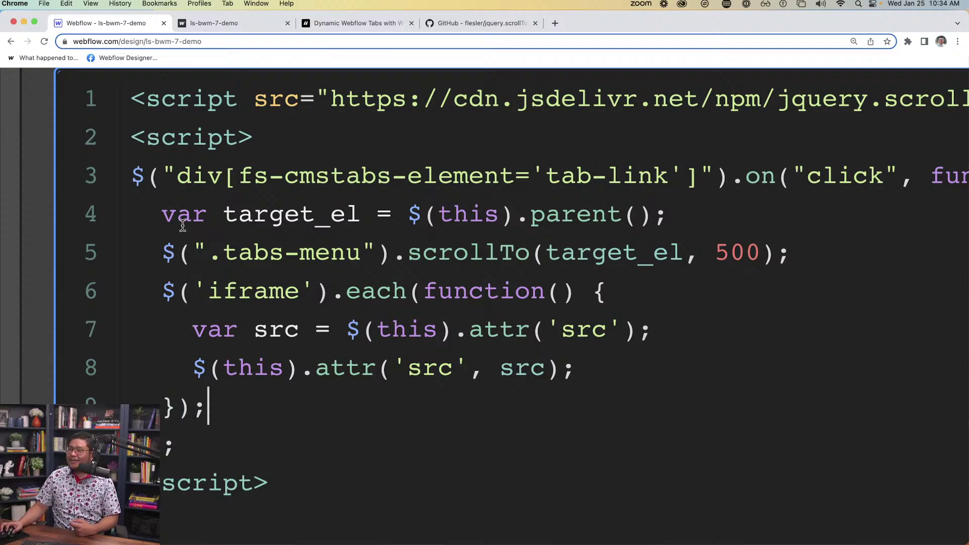
Step: Review the finished click handler line by line, from the tab-link selector on line 3 through the src reset on line 8
{"action": "triple_click", "coordinate": [154, 183]}
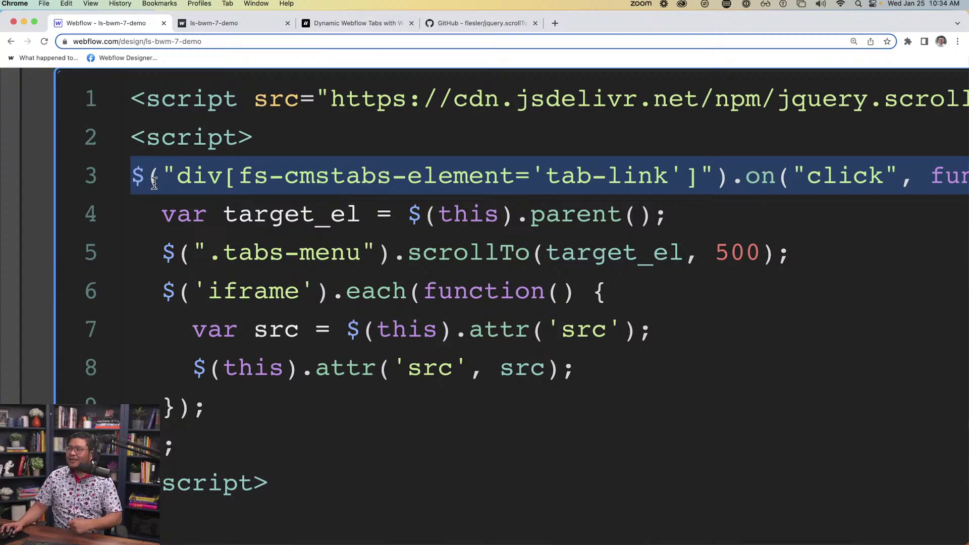
{"action": "triple_click", "coordinate": [241, 217]}
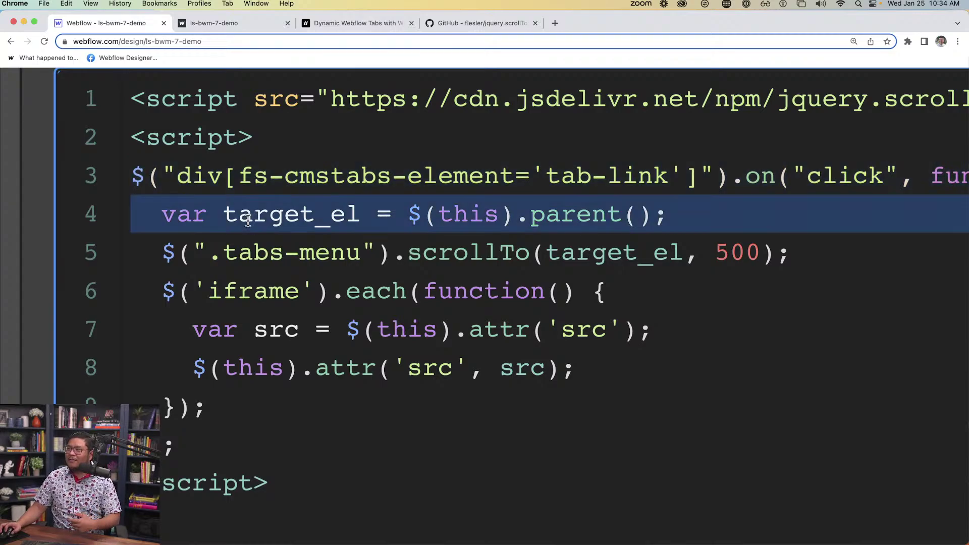
{"action": "double_click", "coordinate": [276, 245]}
{"action": "triple_click", "coordinate": [275, 245]}
{"action": "triple_click", "coordinate": [264, 288]}
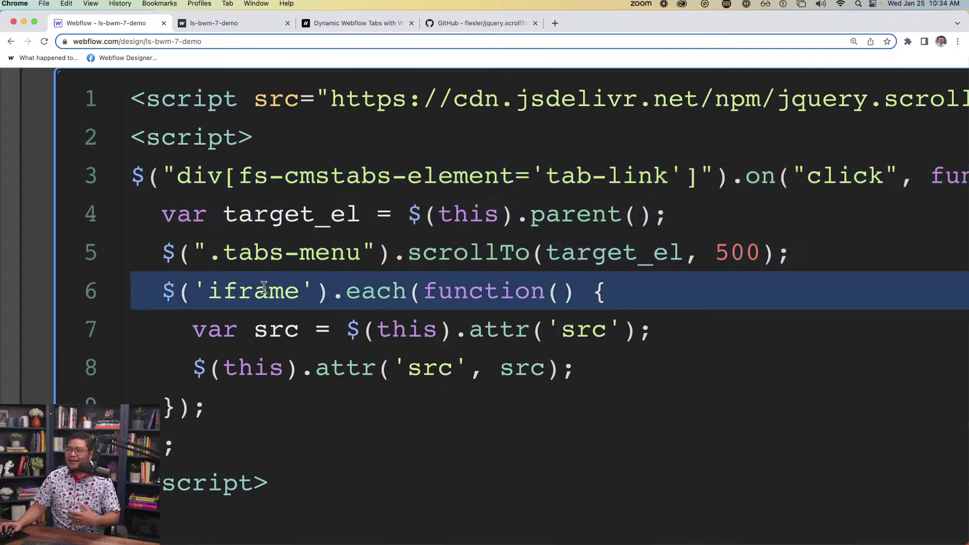
{"action": "triple_click", "coordinate": [260, 326]}
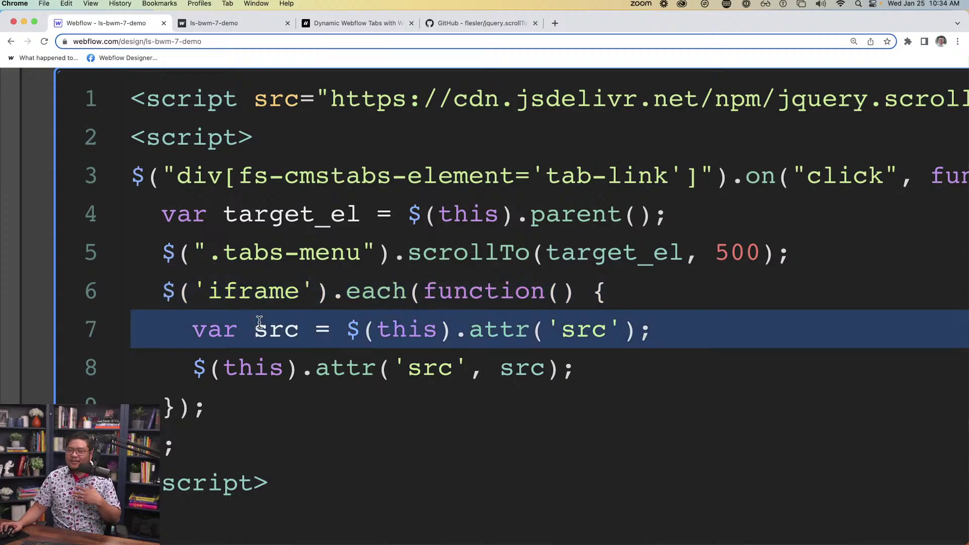
{"action": "triple_click", "coordinate": [260, 371]}
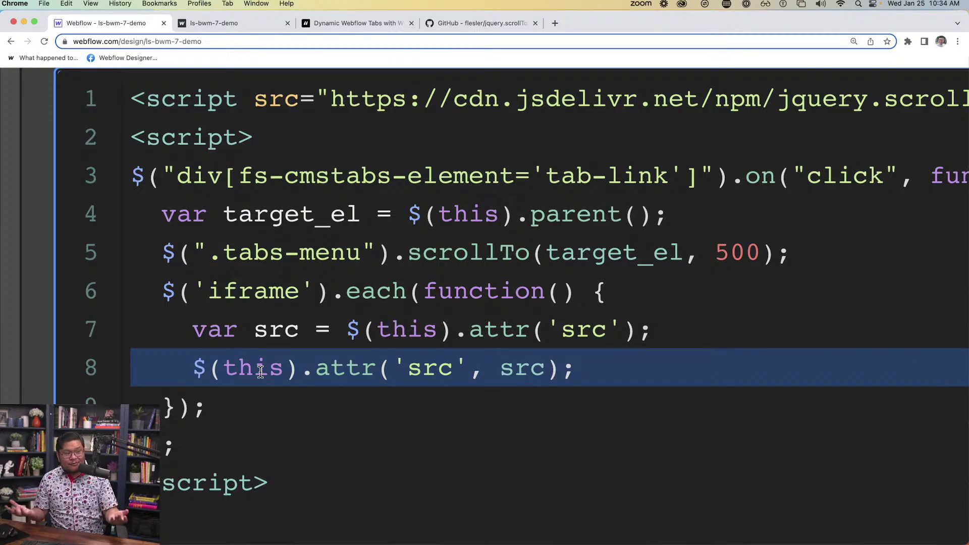
{"action": "scroll", "coordinate": [235, 359], "scroll_direction": "down", "scroll_amount": 5}
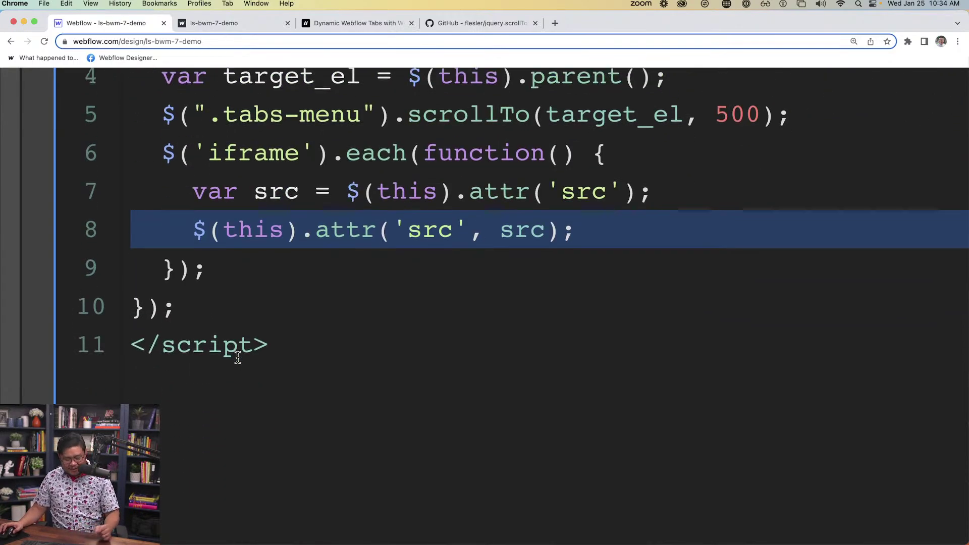
Step: Save the Home page's settings and publish the site to the ls-bwm-7-demo.webflow.io domain
{"action": "key", "text": "super+0"}
{"action": "left_click", "coordinate": [683, 113]}
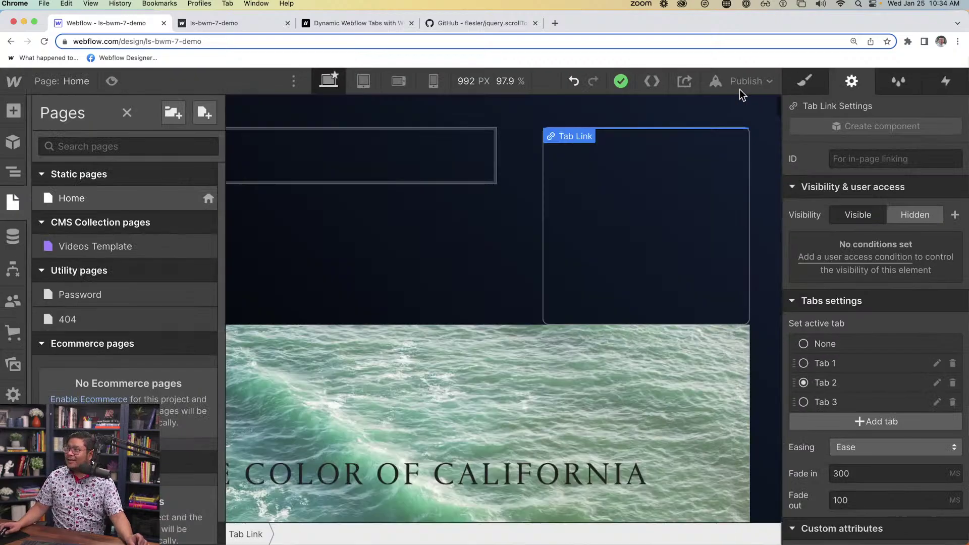
{"action": "left_click", "coordinate": [747, 81]}
{"action": "left_click", "coordinate": [688, 275]}
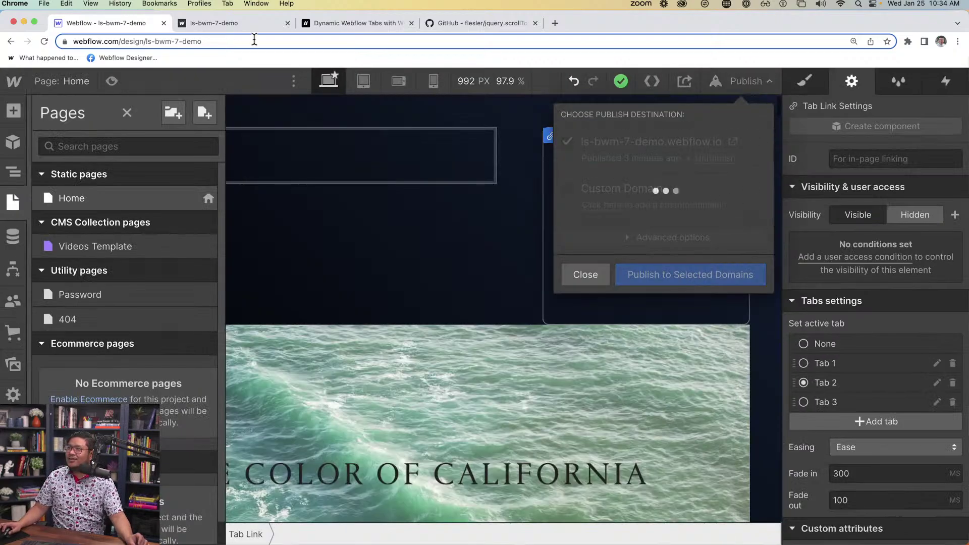
Step: On the live site, play the first video, switch to Modi Qui Totam Perferendis and return to Sint Eius Eos Perferendis to check playback resets
{"action": "left_click", "coordinate": [215, 19]}
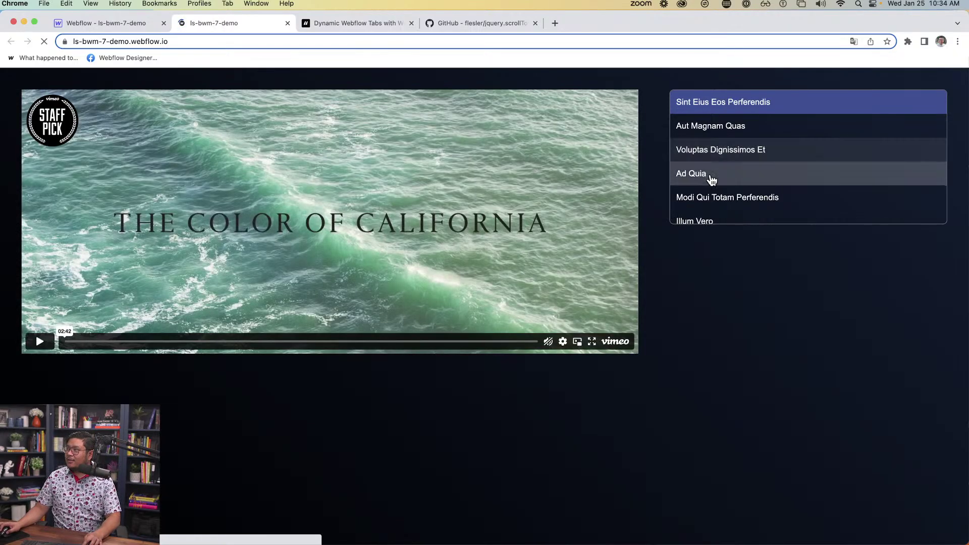
{"action": "left_click", "coordinate": [39, 342]}
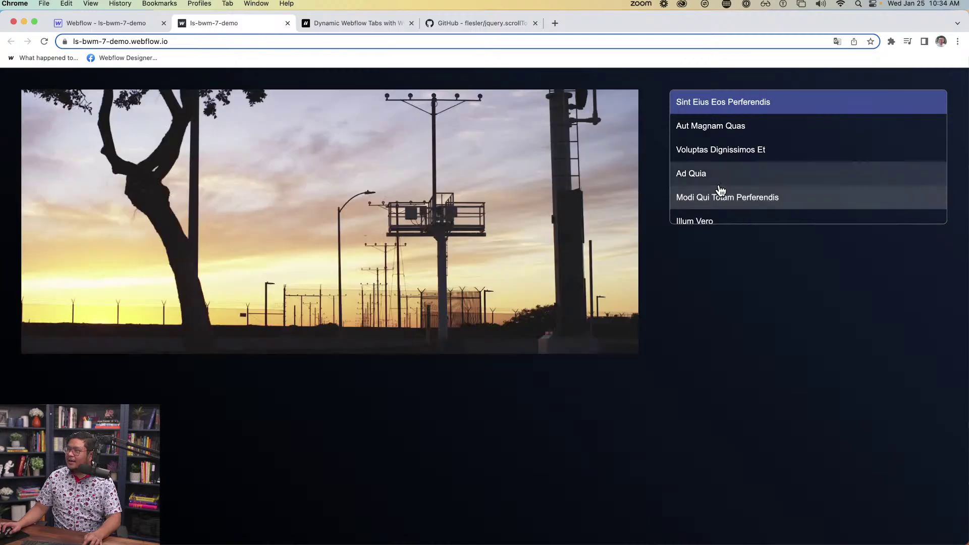
{"action": "left_click", "coordinate": [768, 198]}
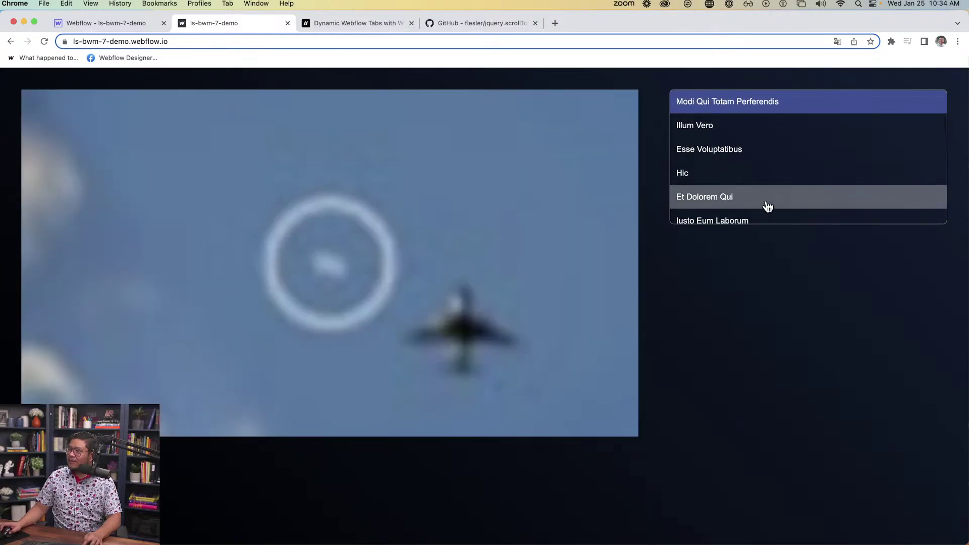
{"action": "scroll", "coordinate": [768, 207], "scroll_direction": "up", "scroll_amount": 4}
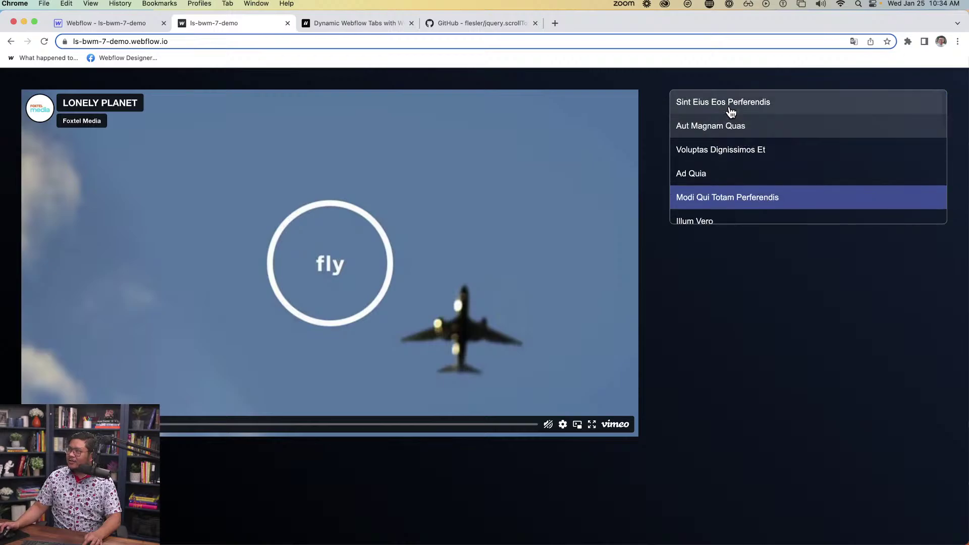
{"action": "left_click", "coordinate": [731, 107]}
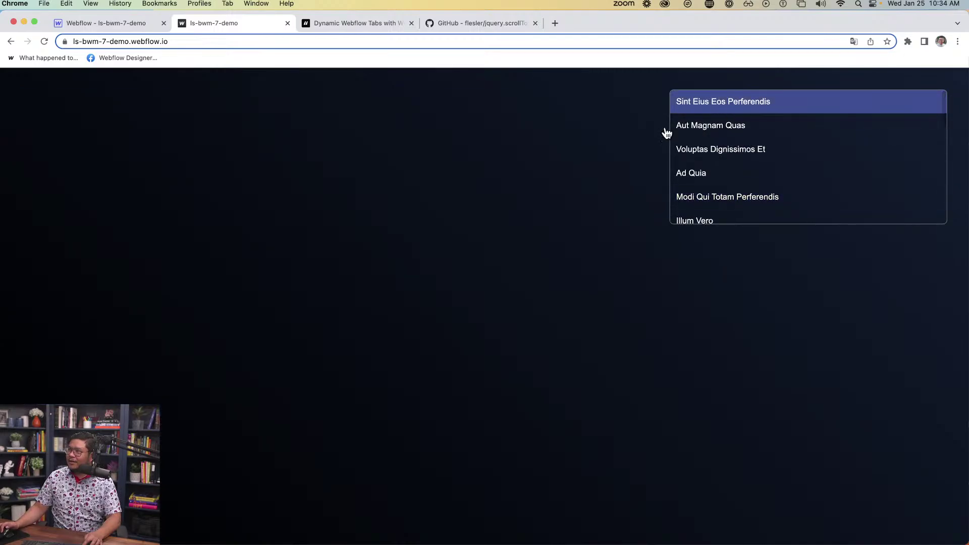